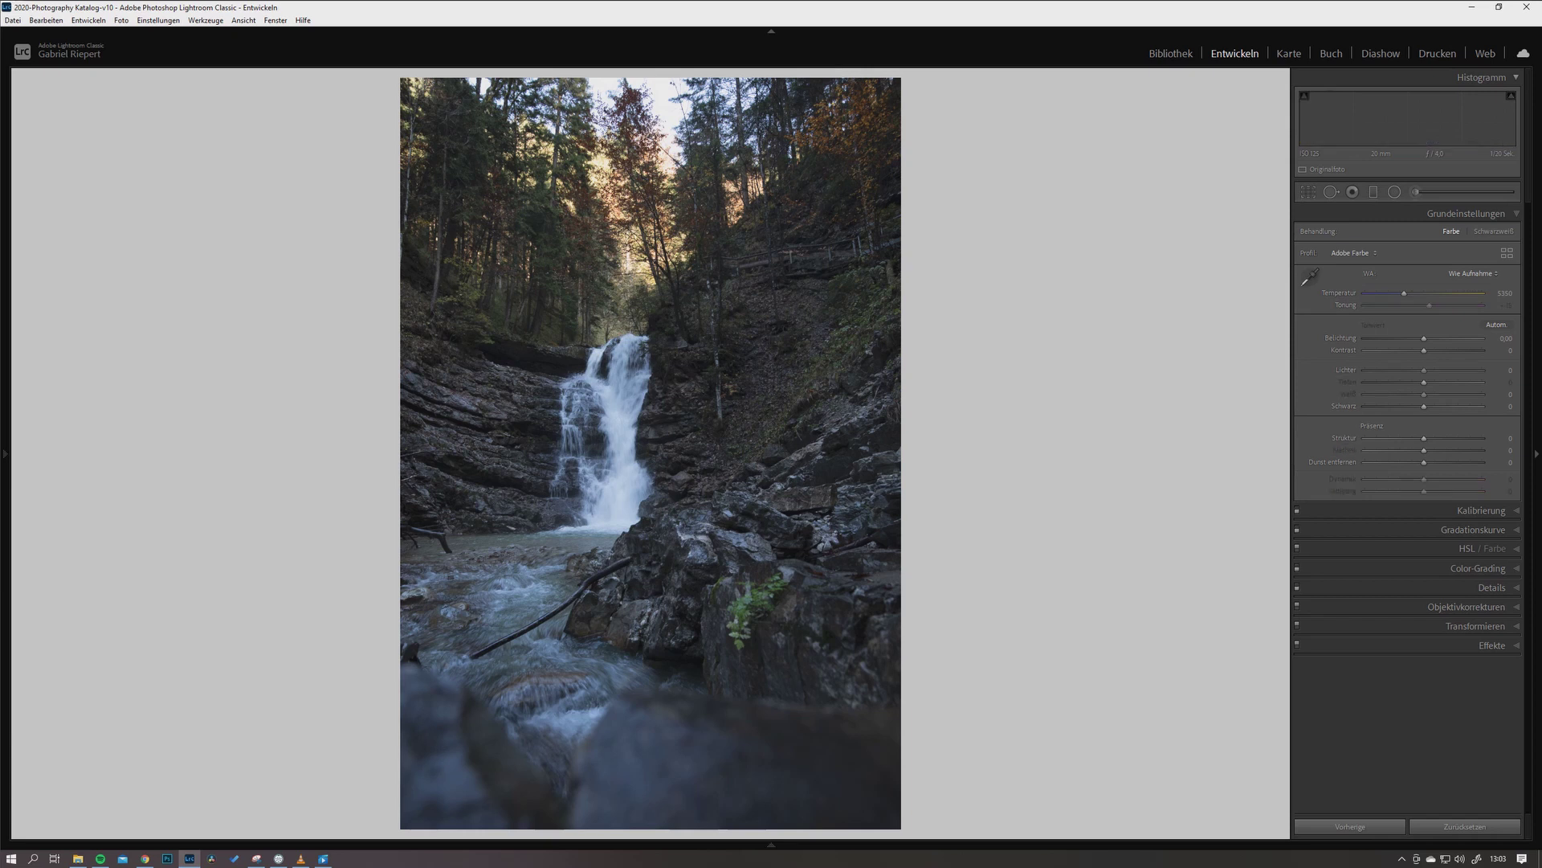
Browse back and forth through the waterfall shots in the filmstrip
key("Right")
key("Left")
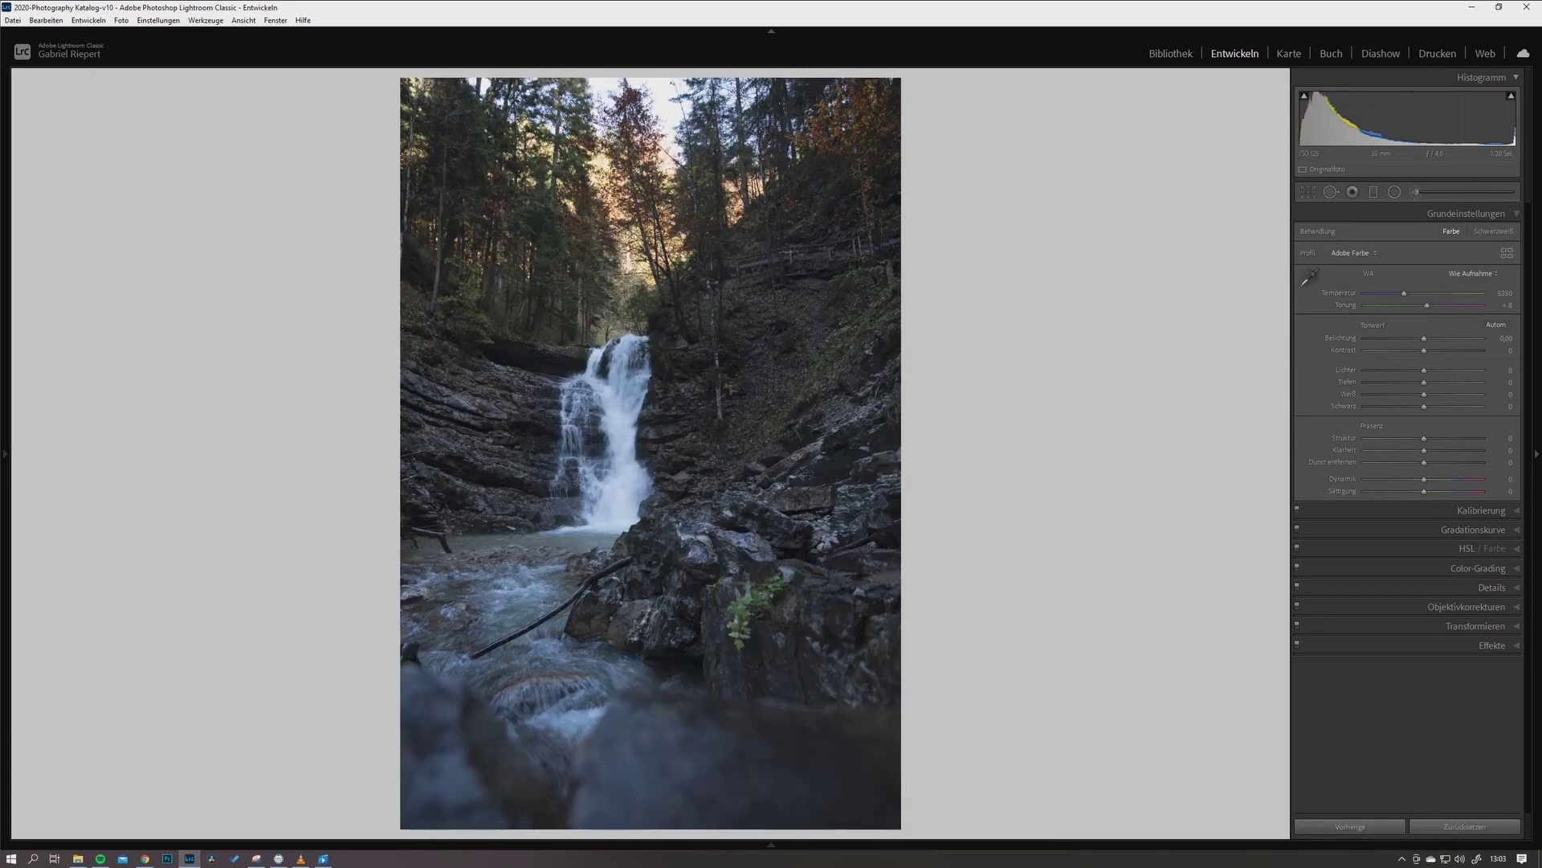
key("Left")
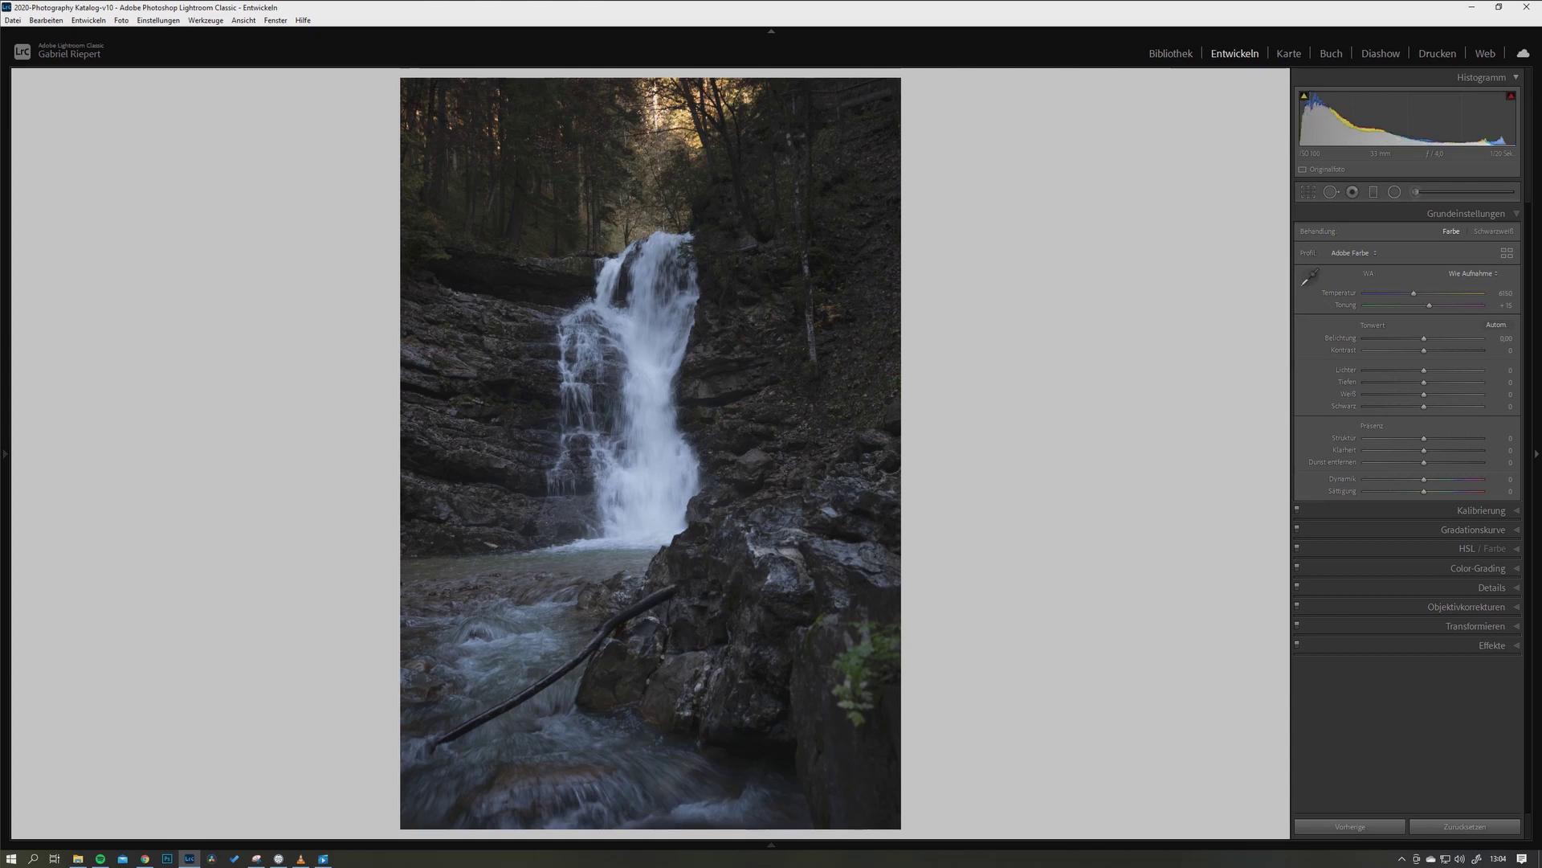
key("Right")
key("Right")
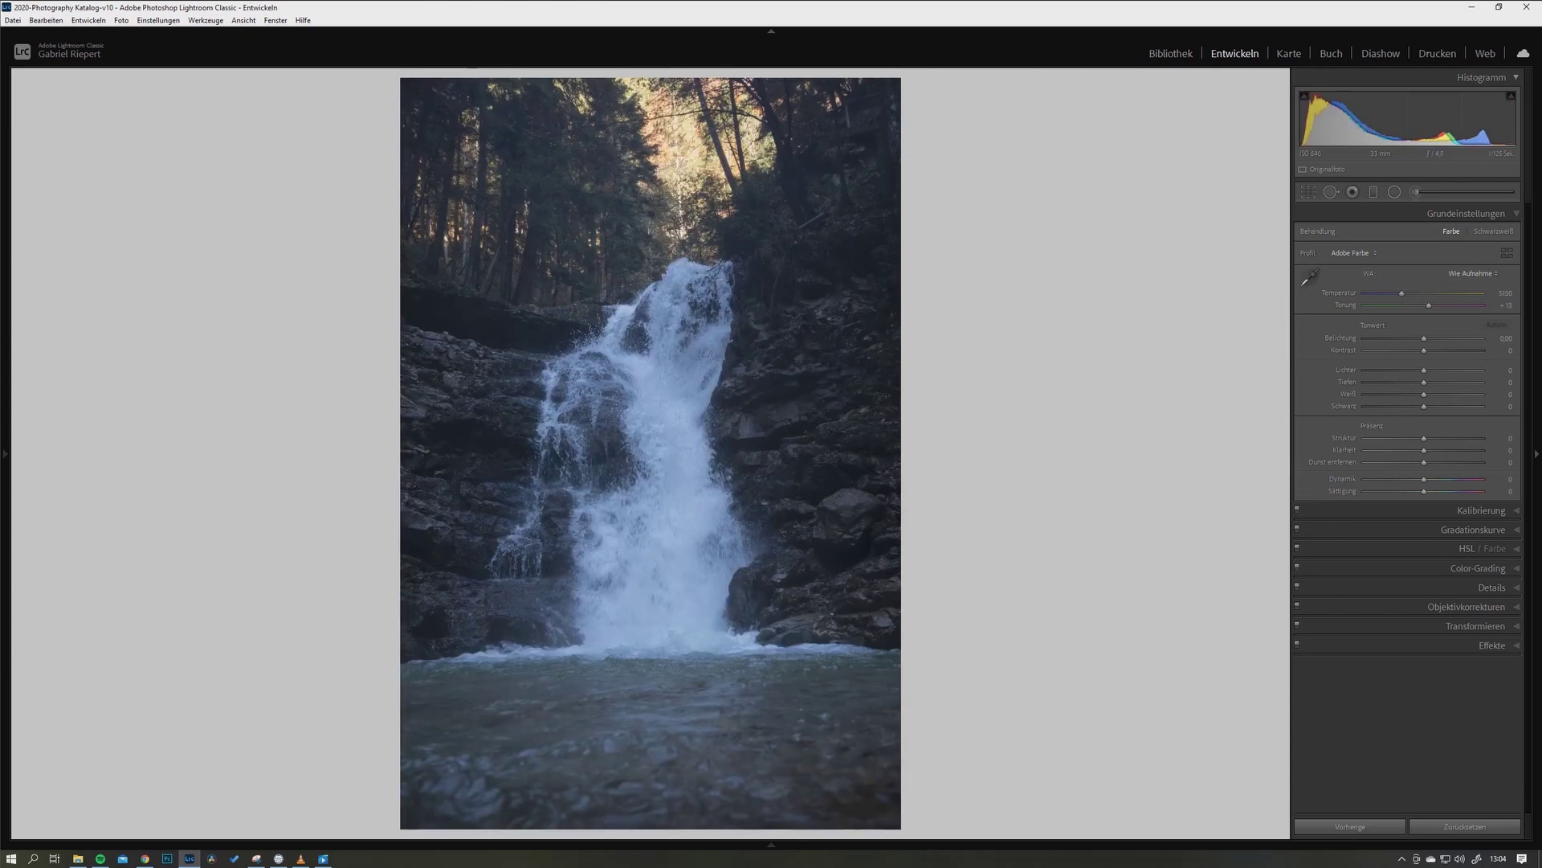
key("Right")
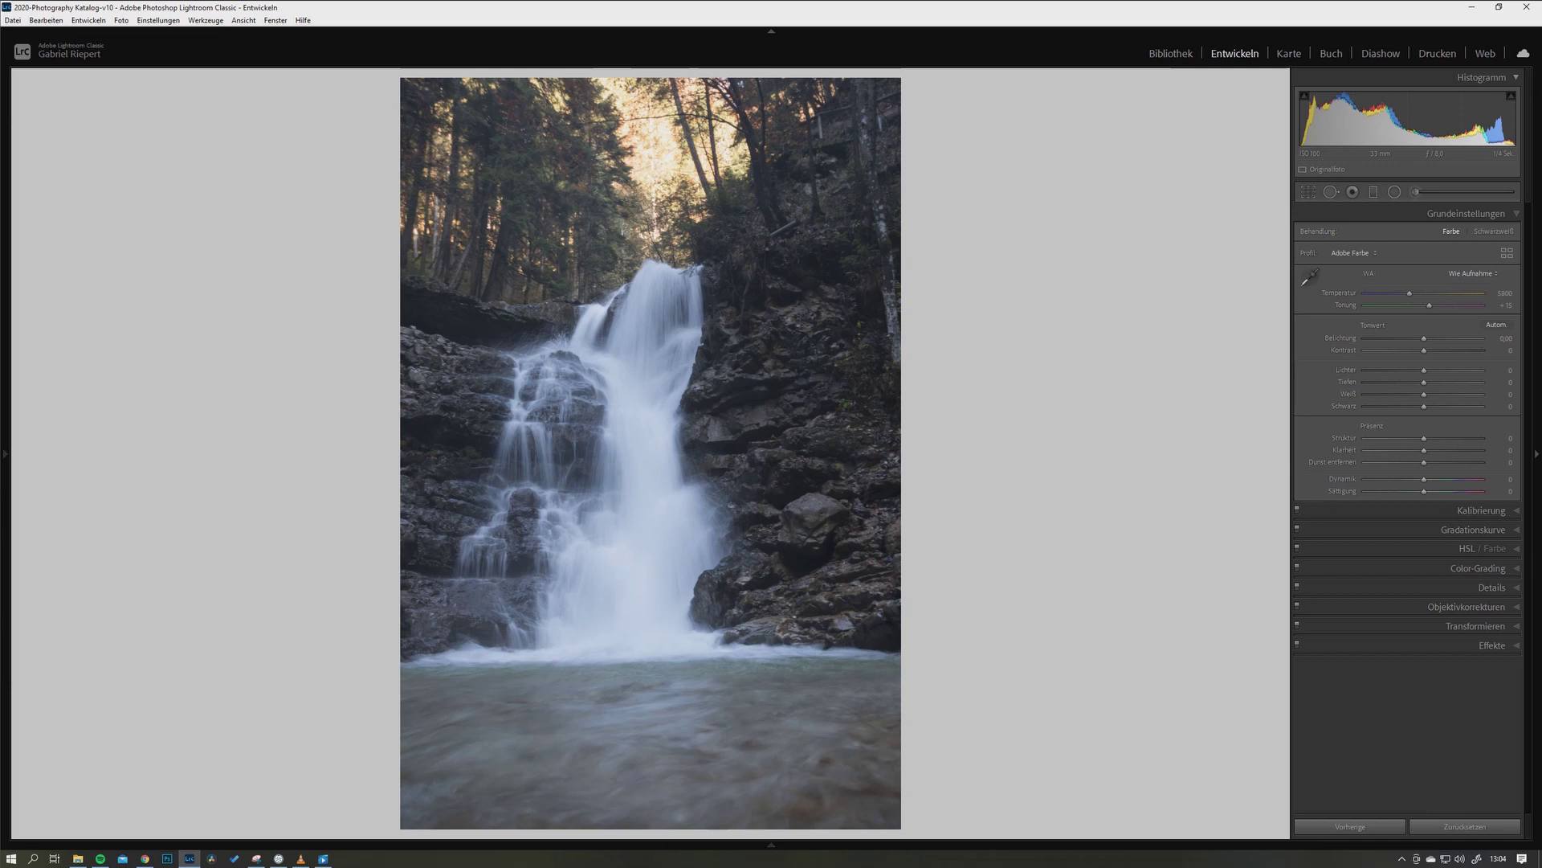
key("Right")
key("Right")
key("Right")
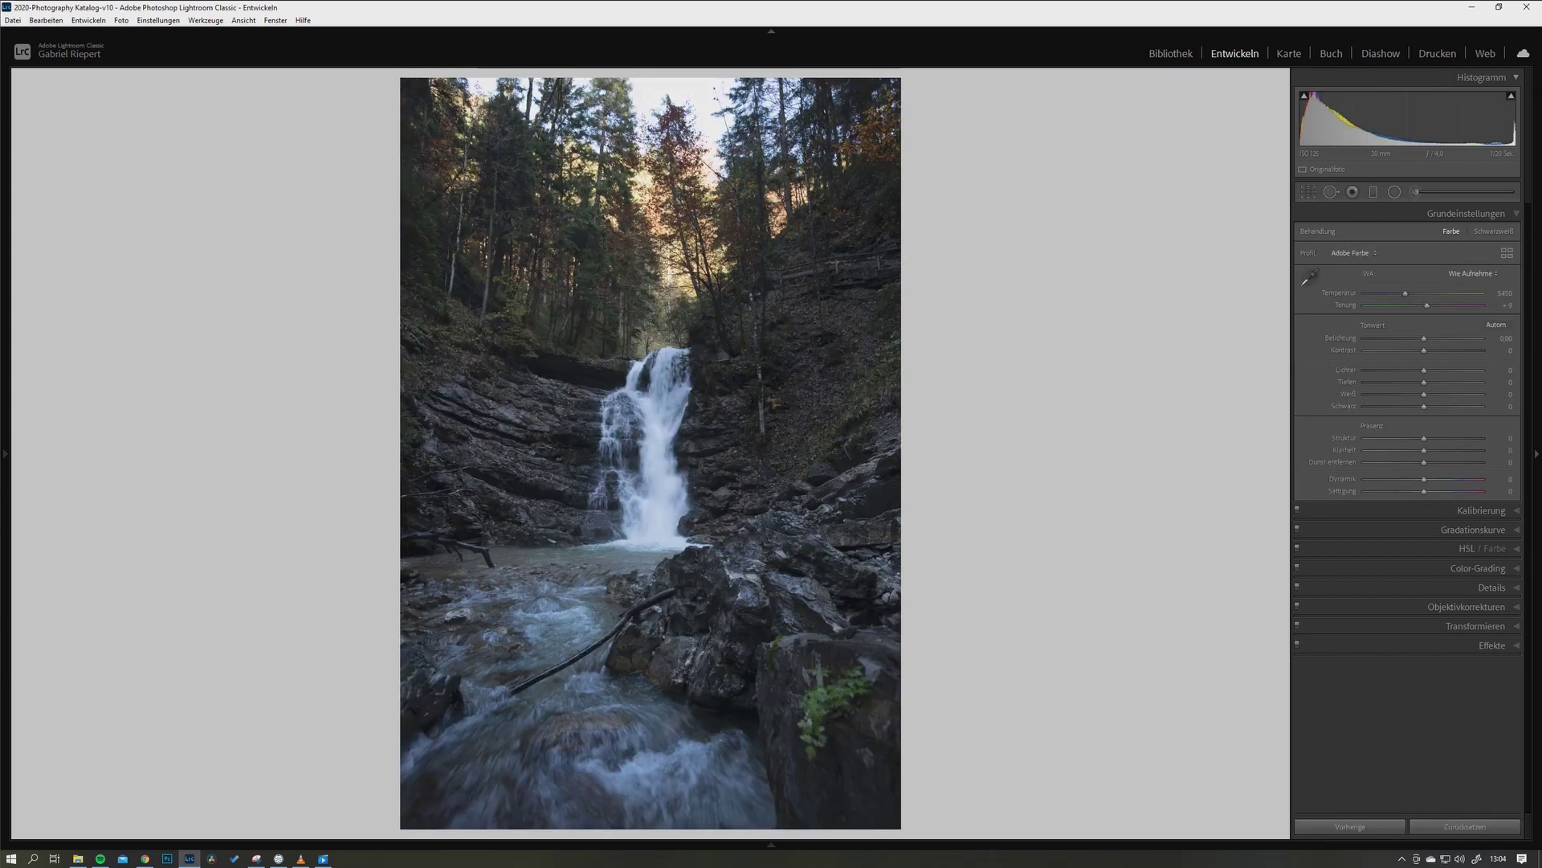
key("Right")
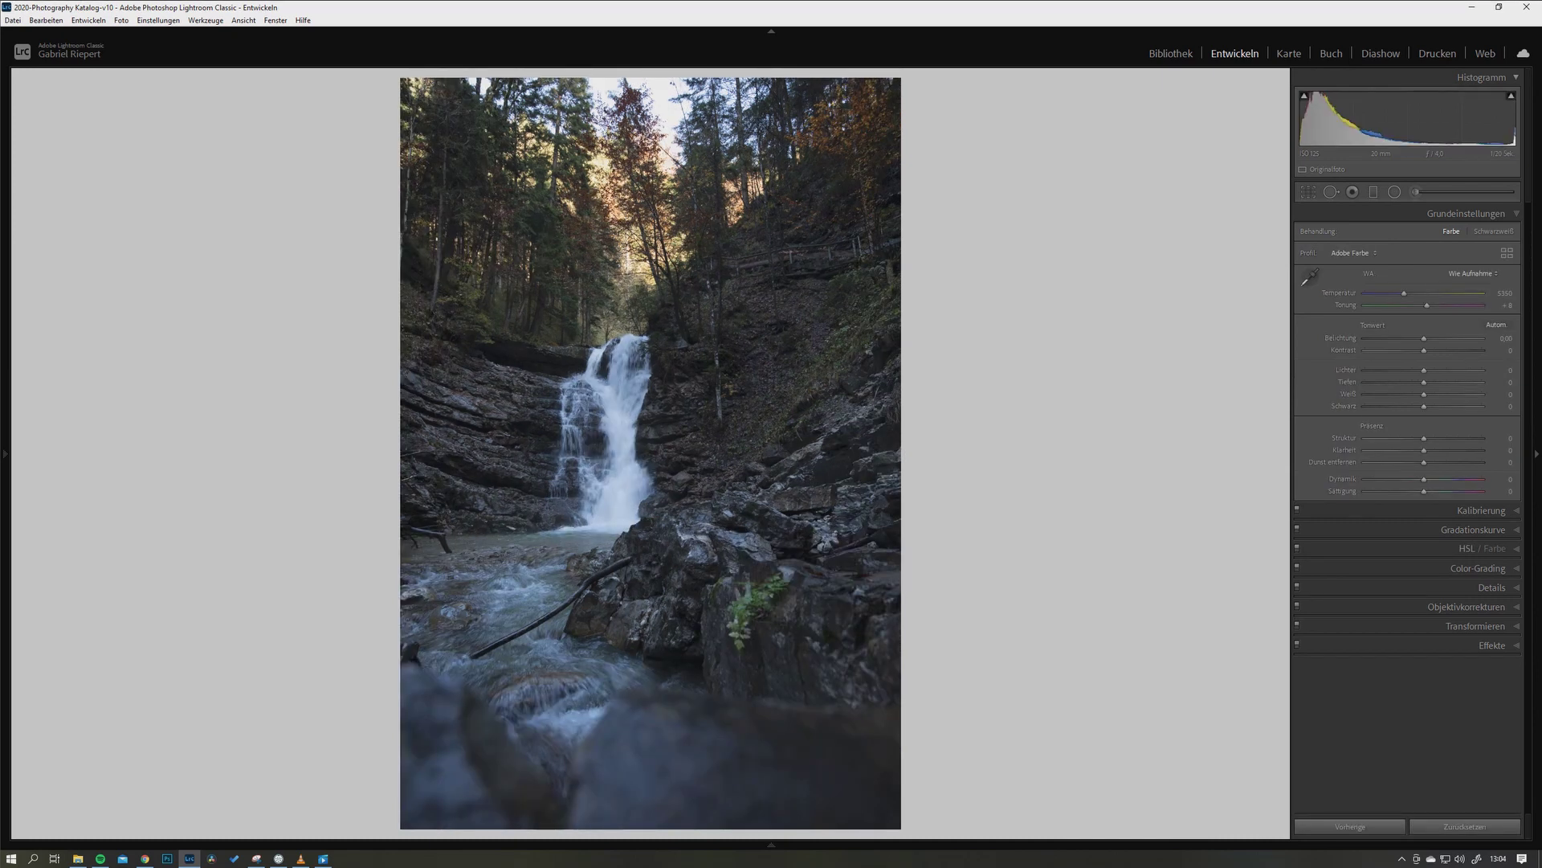
key("Right")
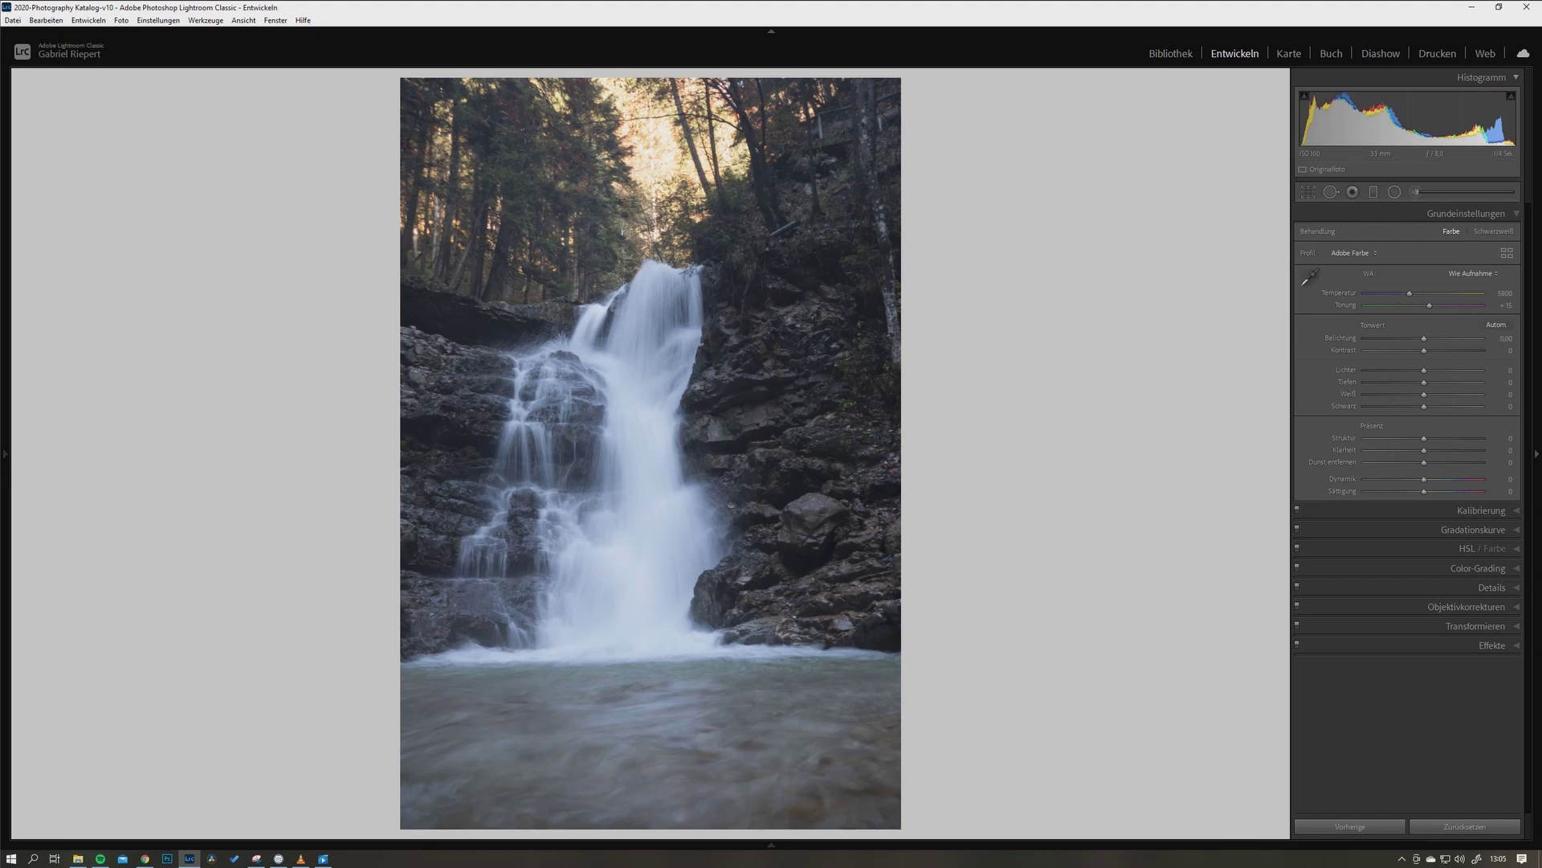
Advance to the dark waterfall shot with the diagonal log and zoom into the falls' top
key("Right")
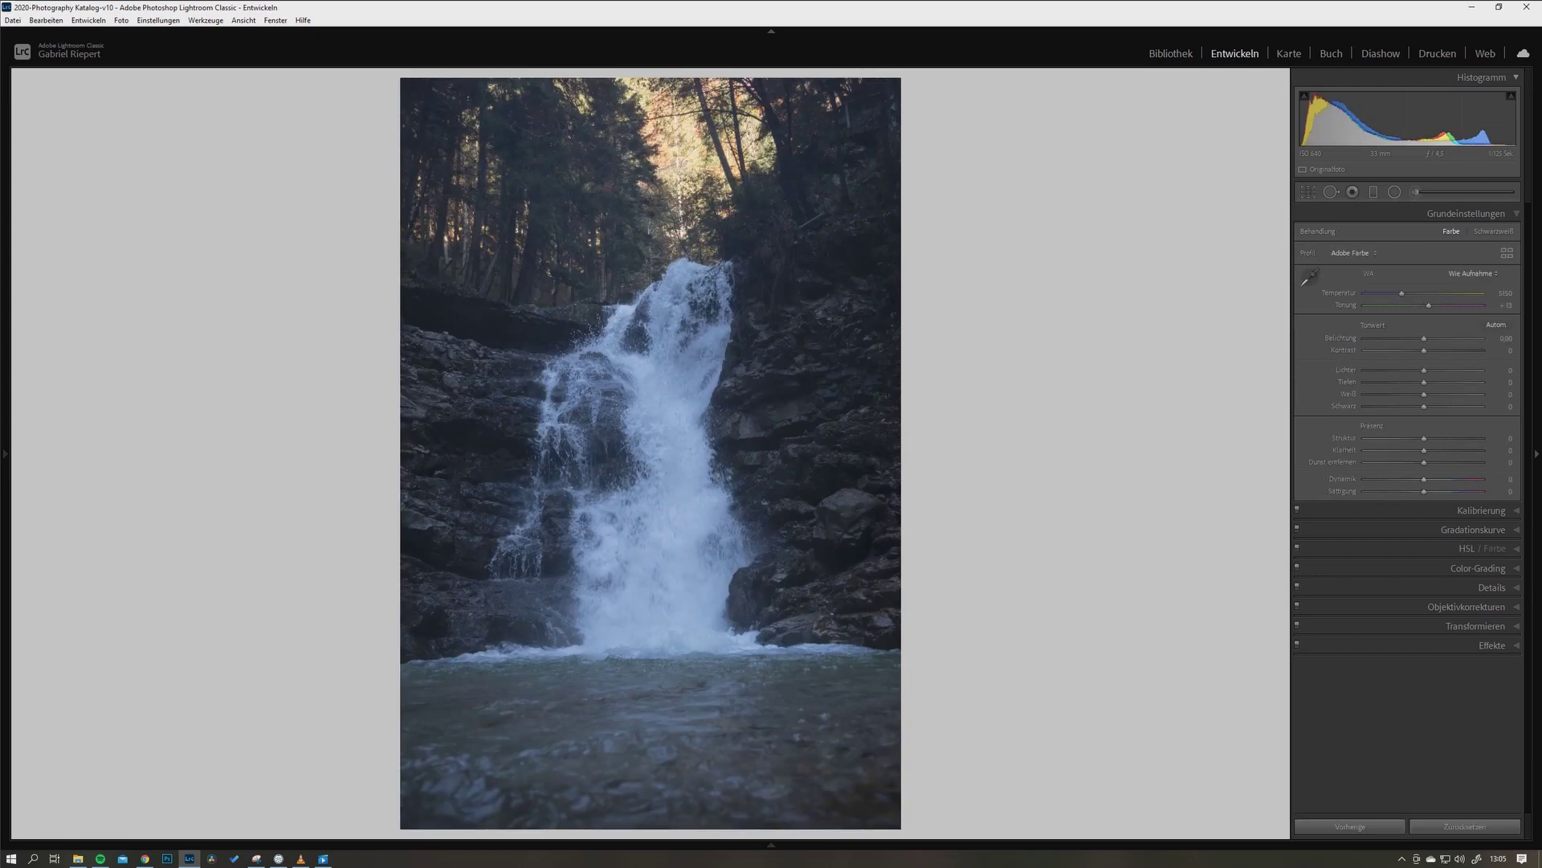
key("Right")
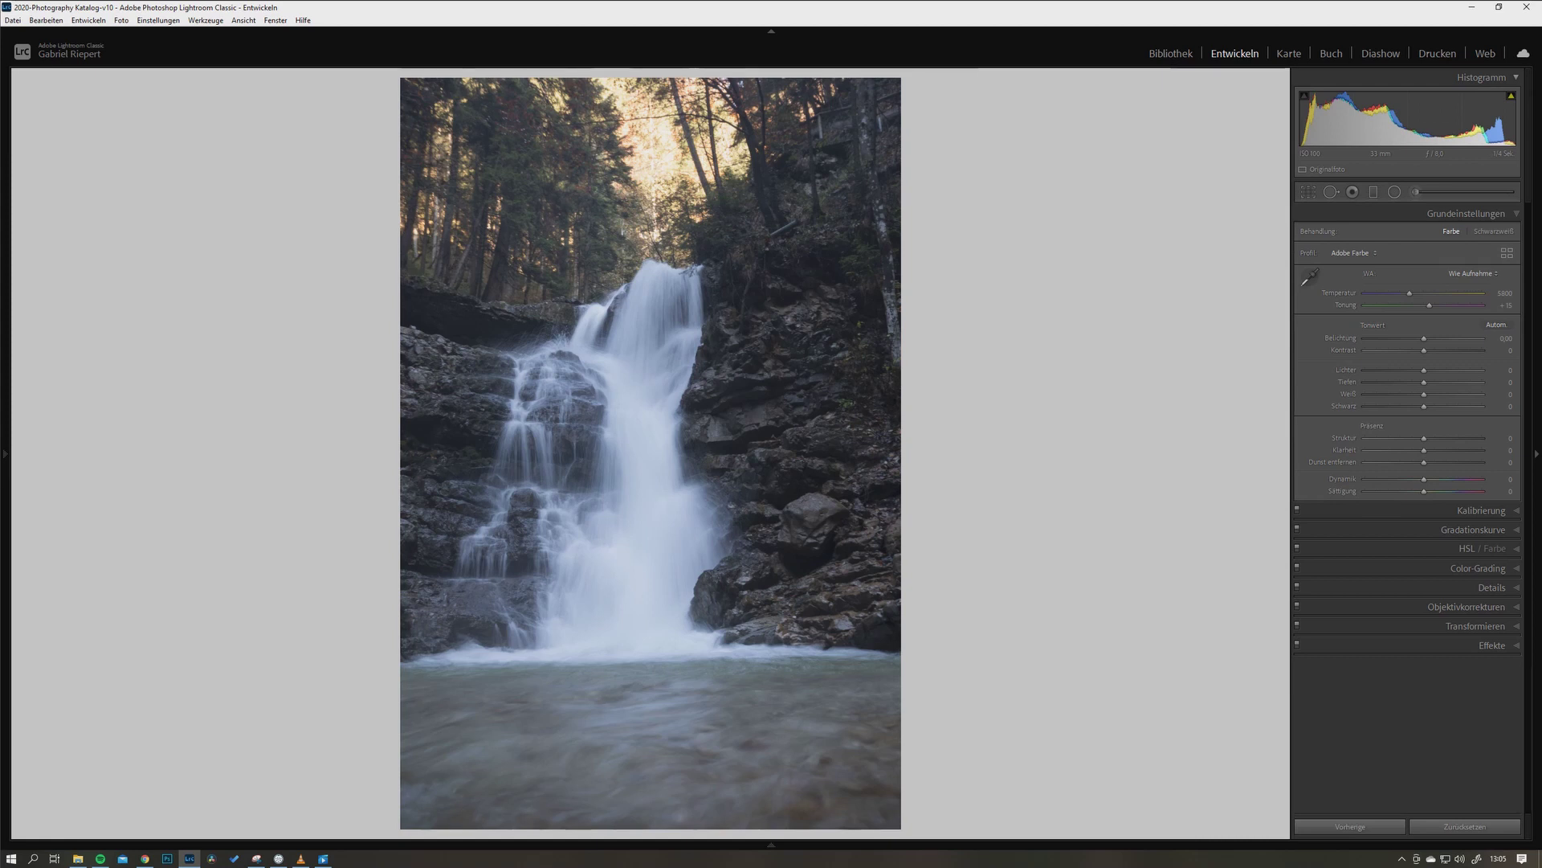
key("Right")
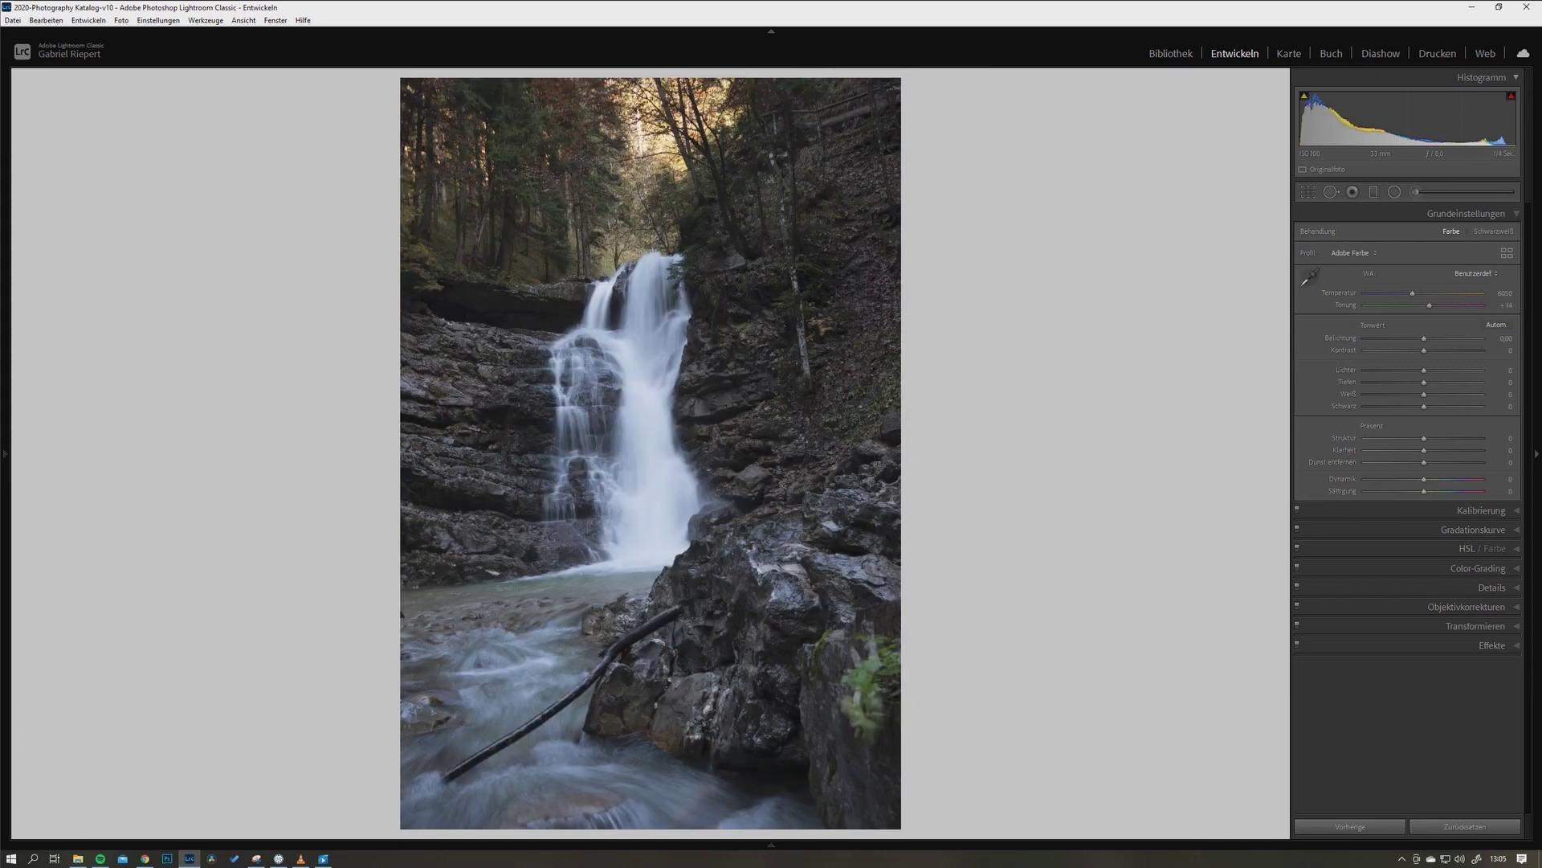
key("Right")
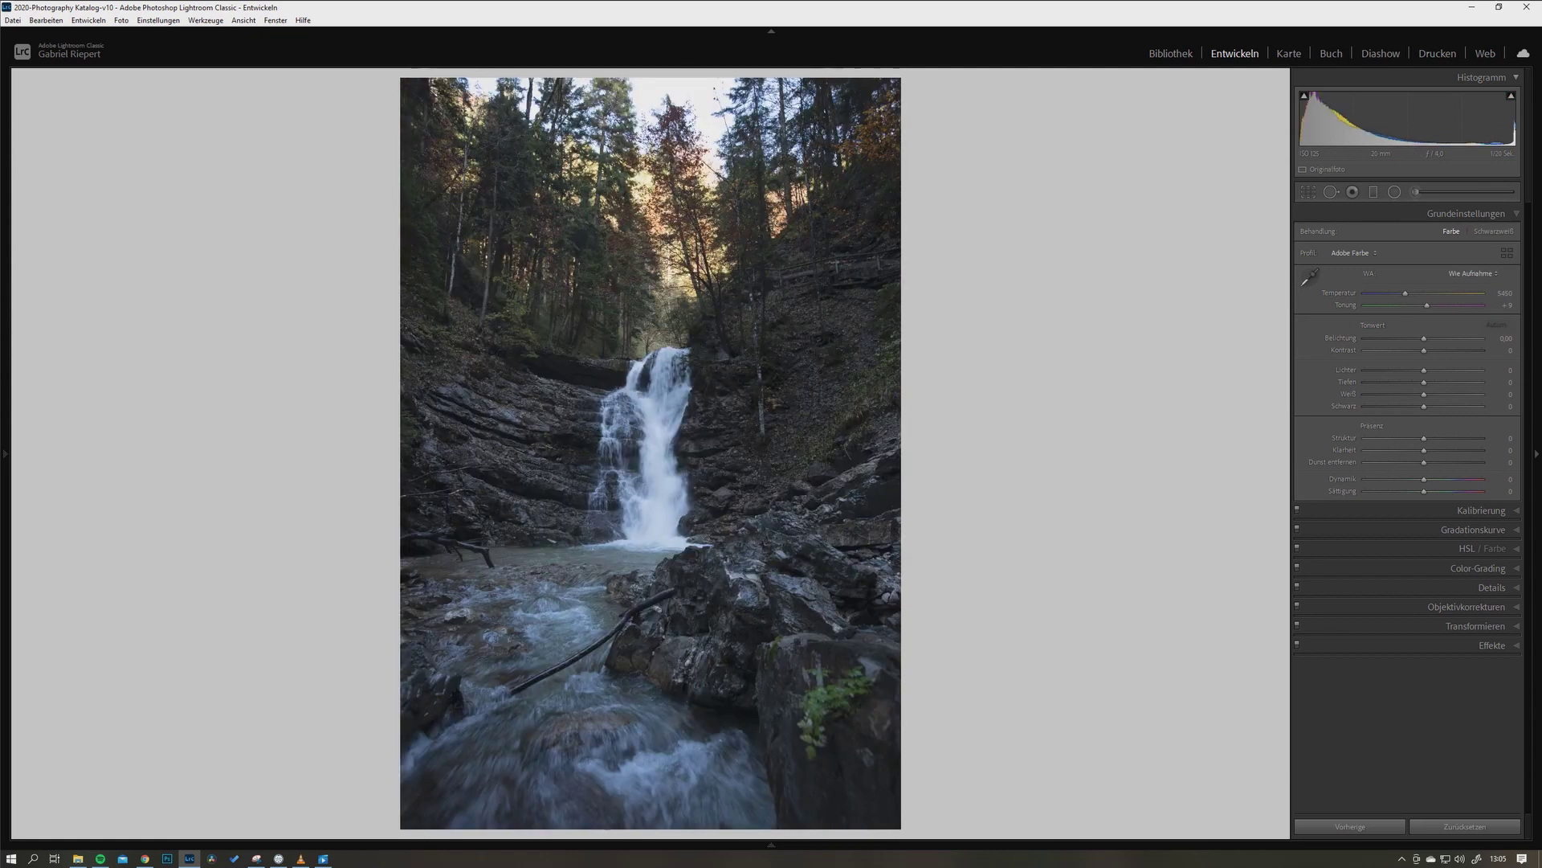
key("Right")
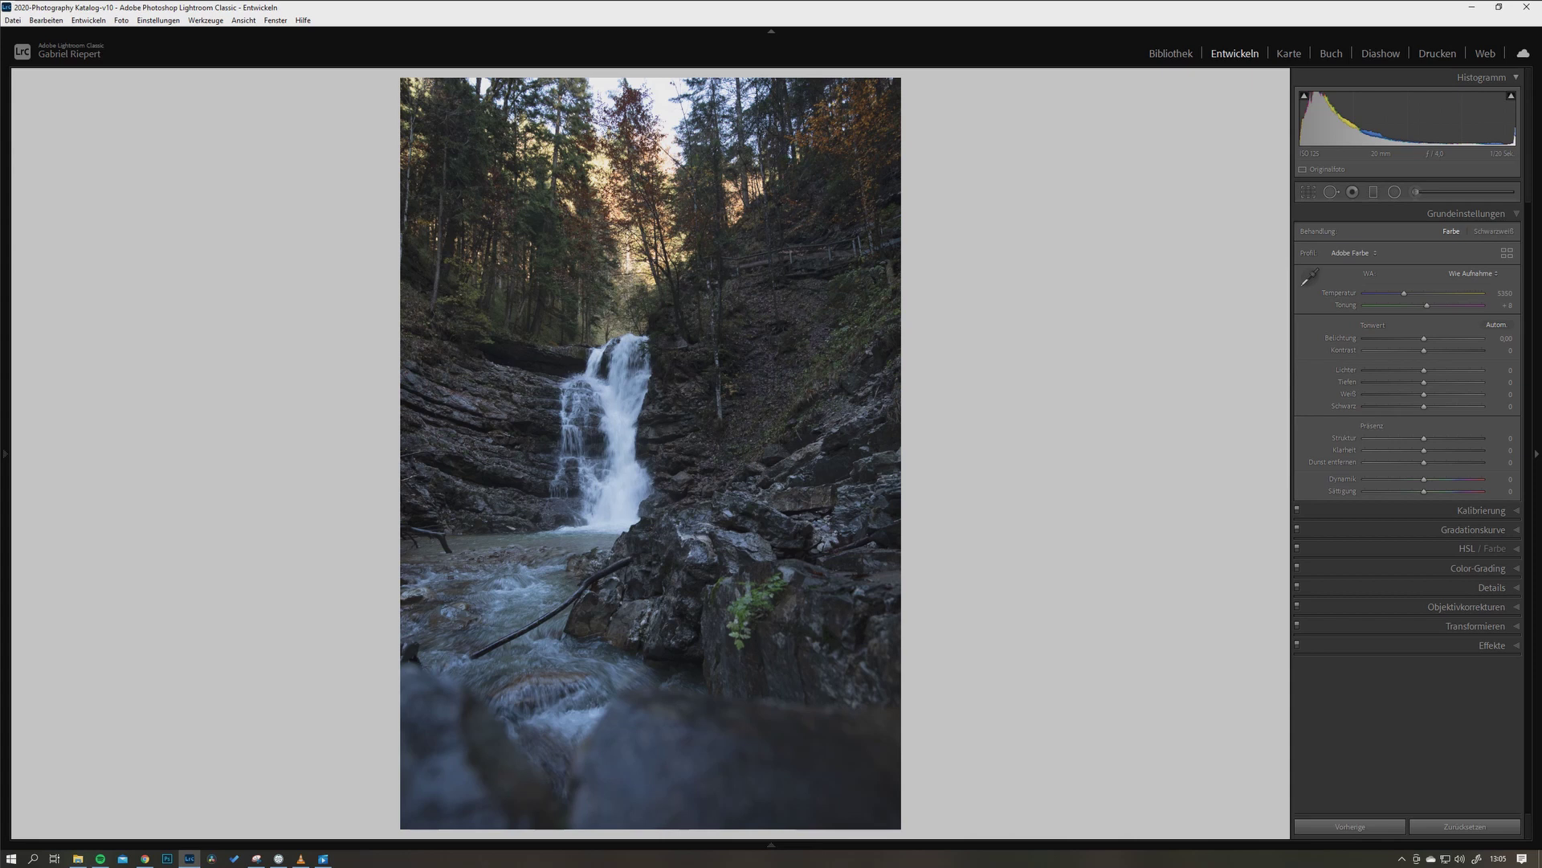
key("Right")
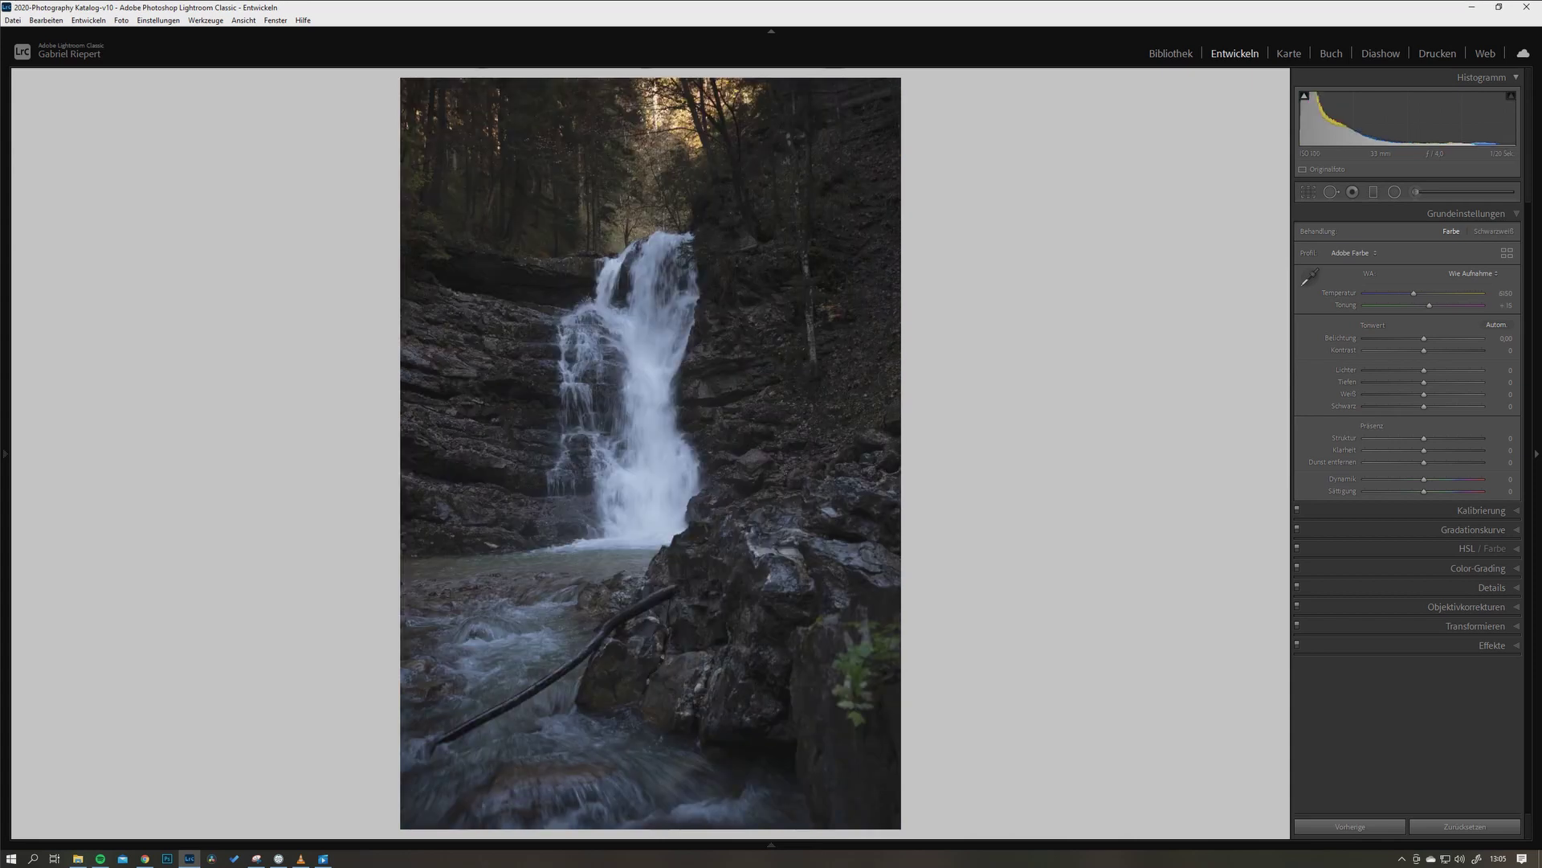
left_click(678, 253)
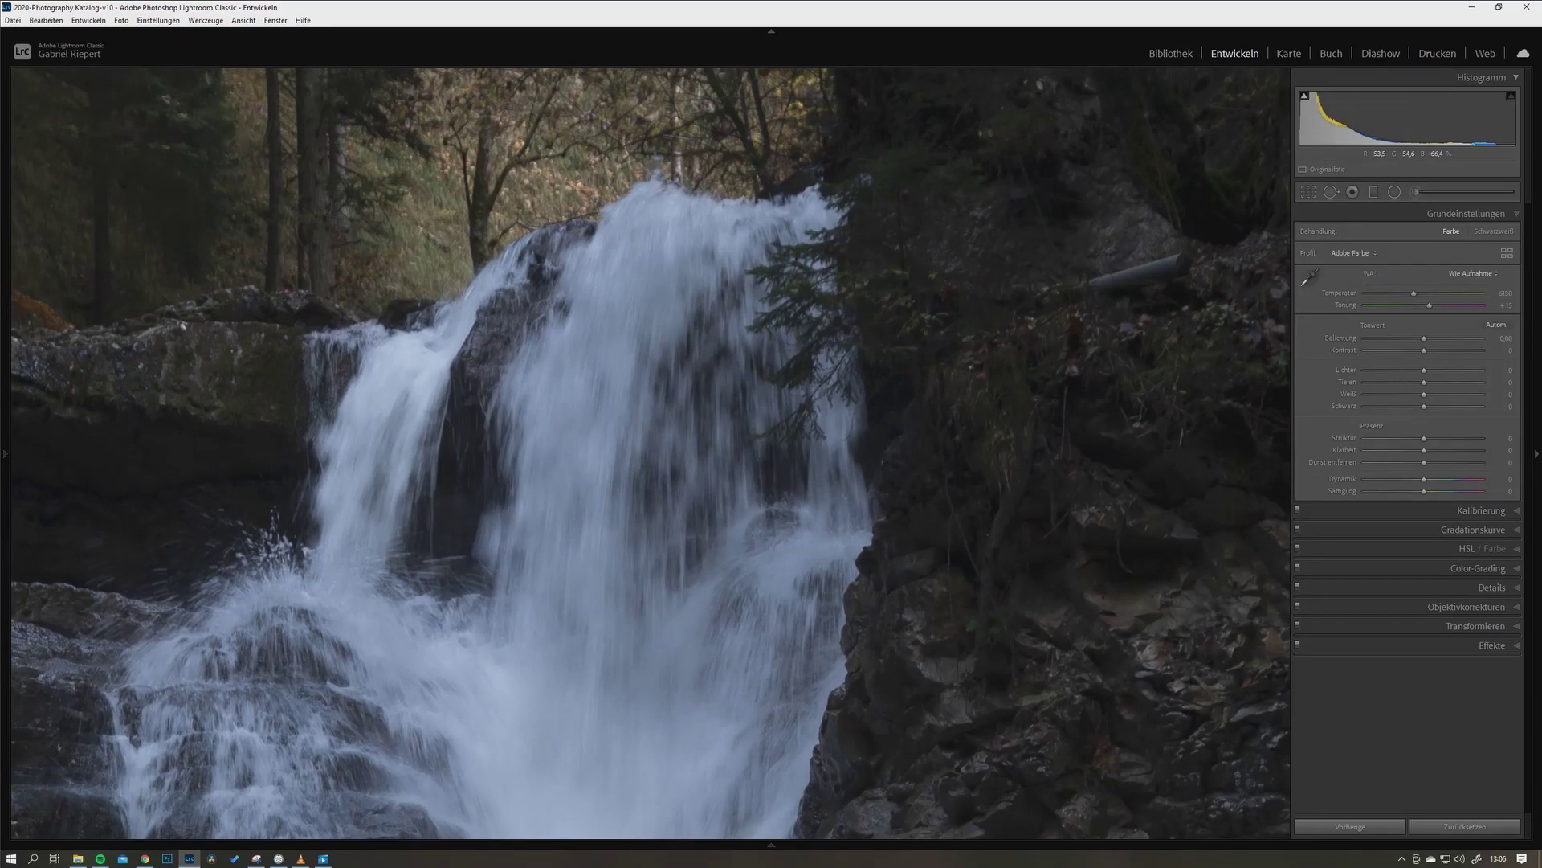
Zoom back out, move two photos on to the green-plant shot, and rate it four stars
key("z")
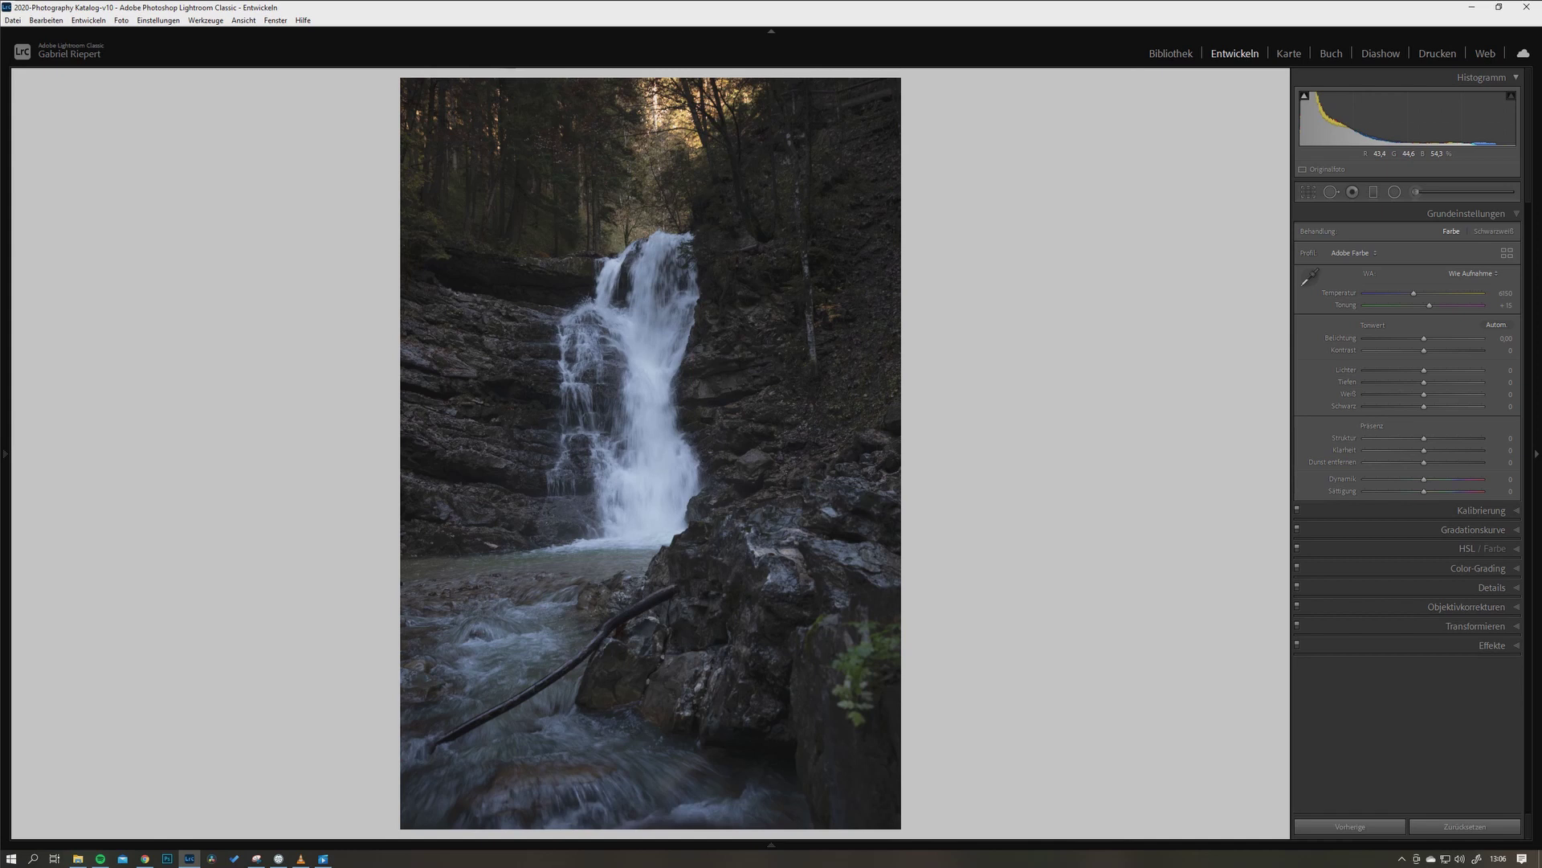
key("Right")
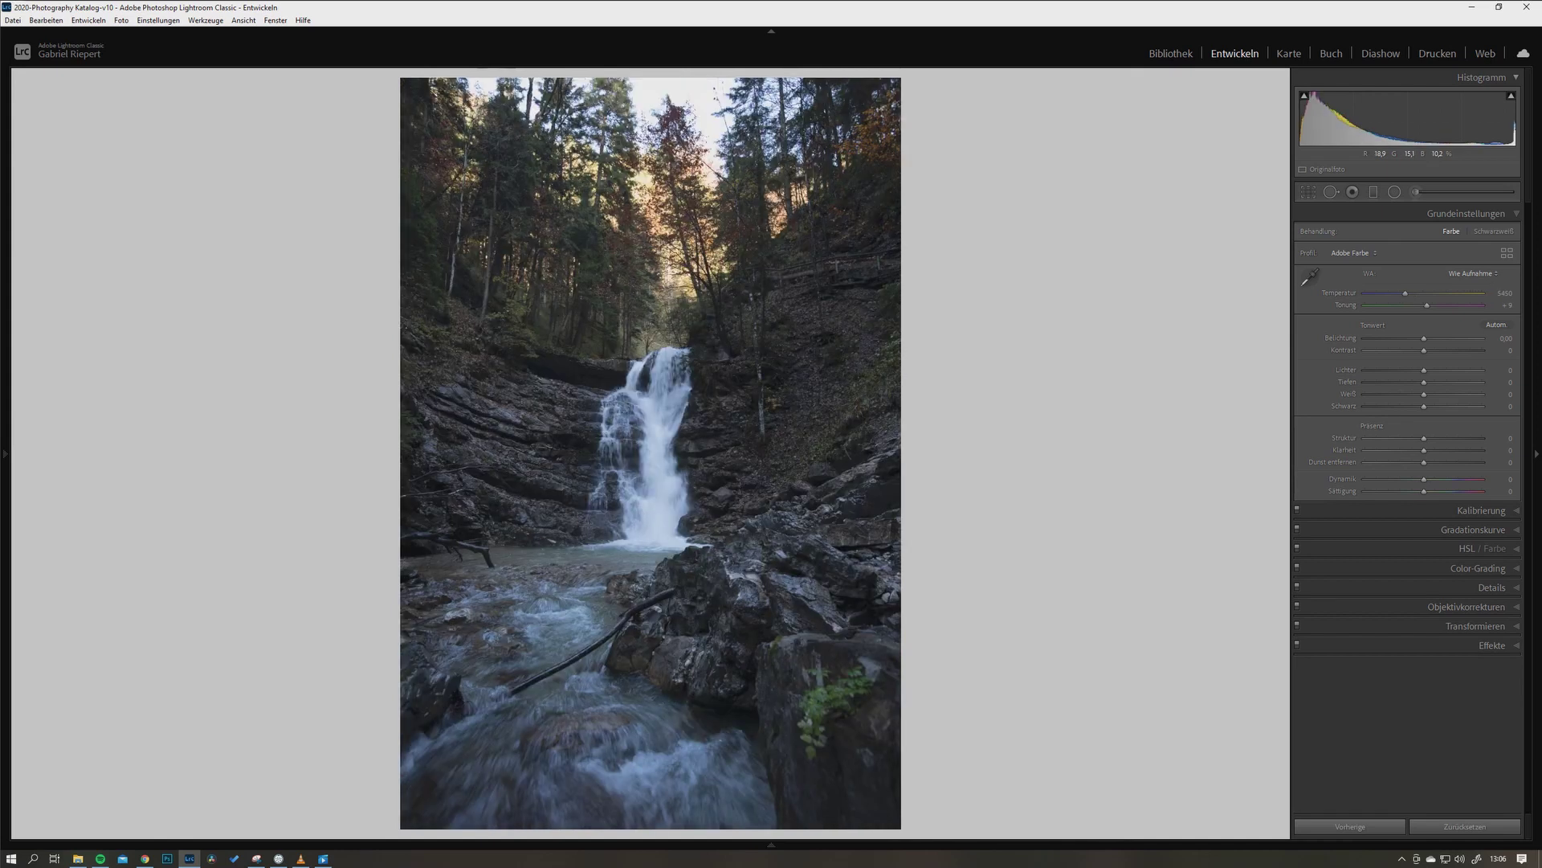
key("Right")
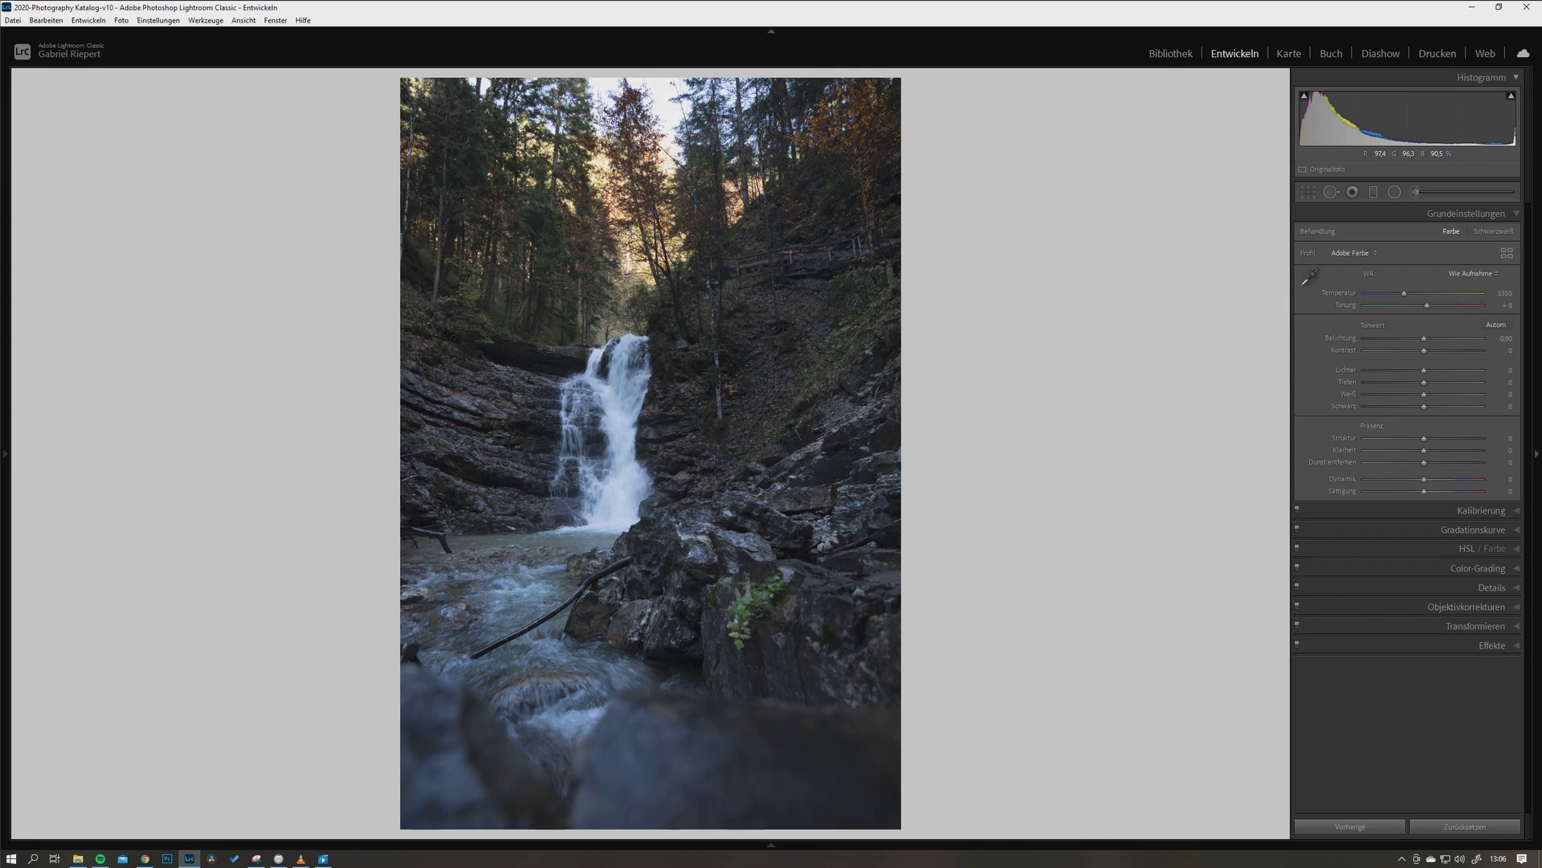
key("4")
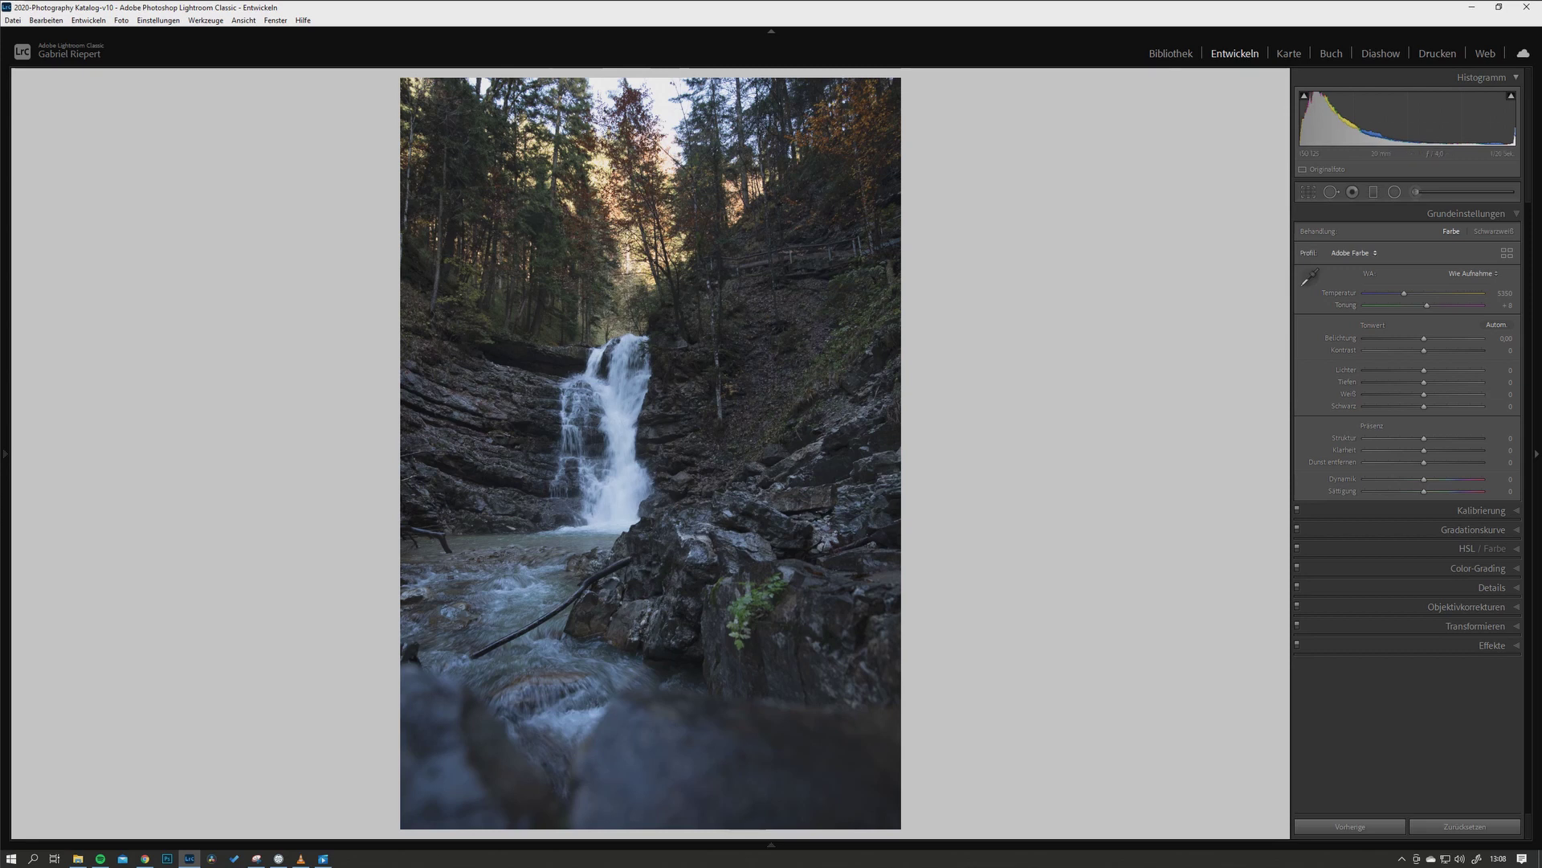
Compare Kamera Neutral with Adobe Farbe, and settle on the Kamera Neutral profile
left_click(1354, 253)
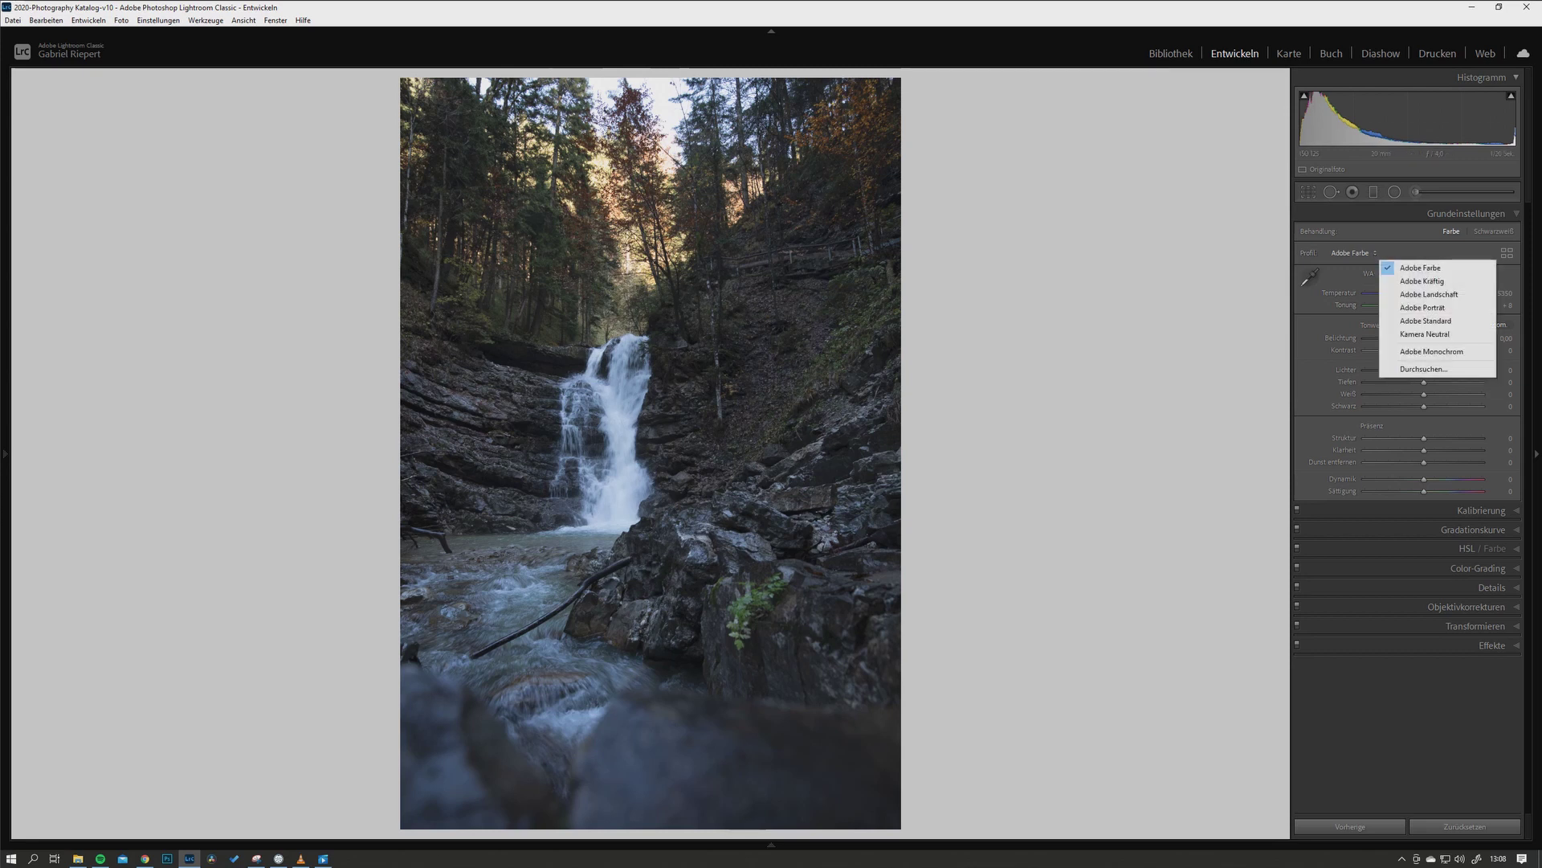
left_click(1424, 333)
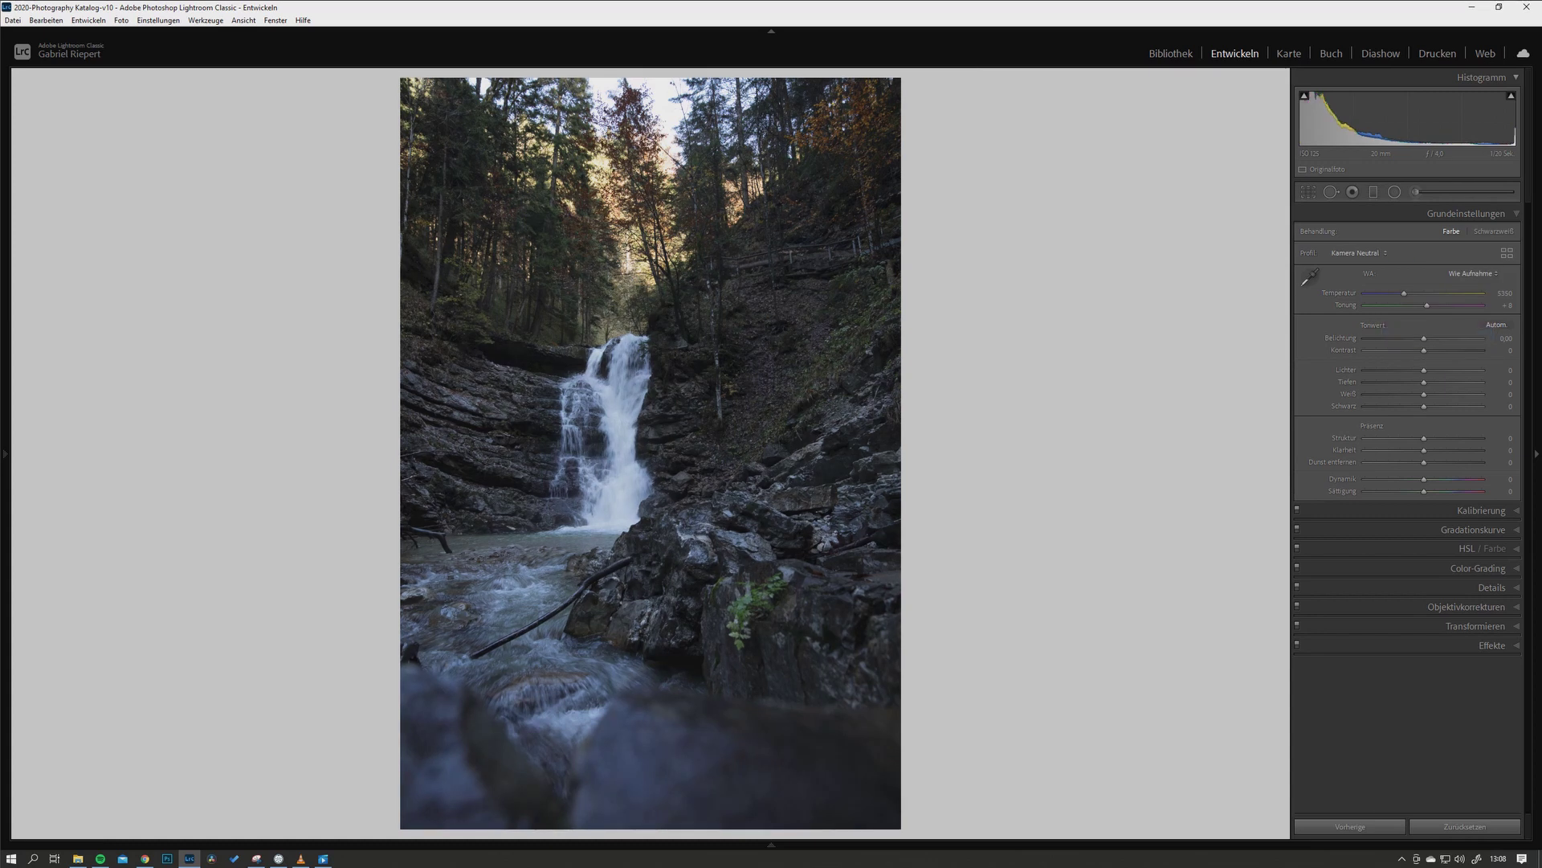
left_click(1358, 253)
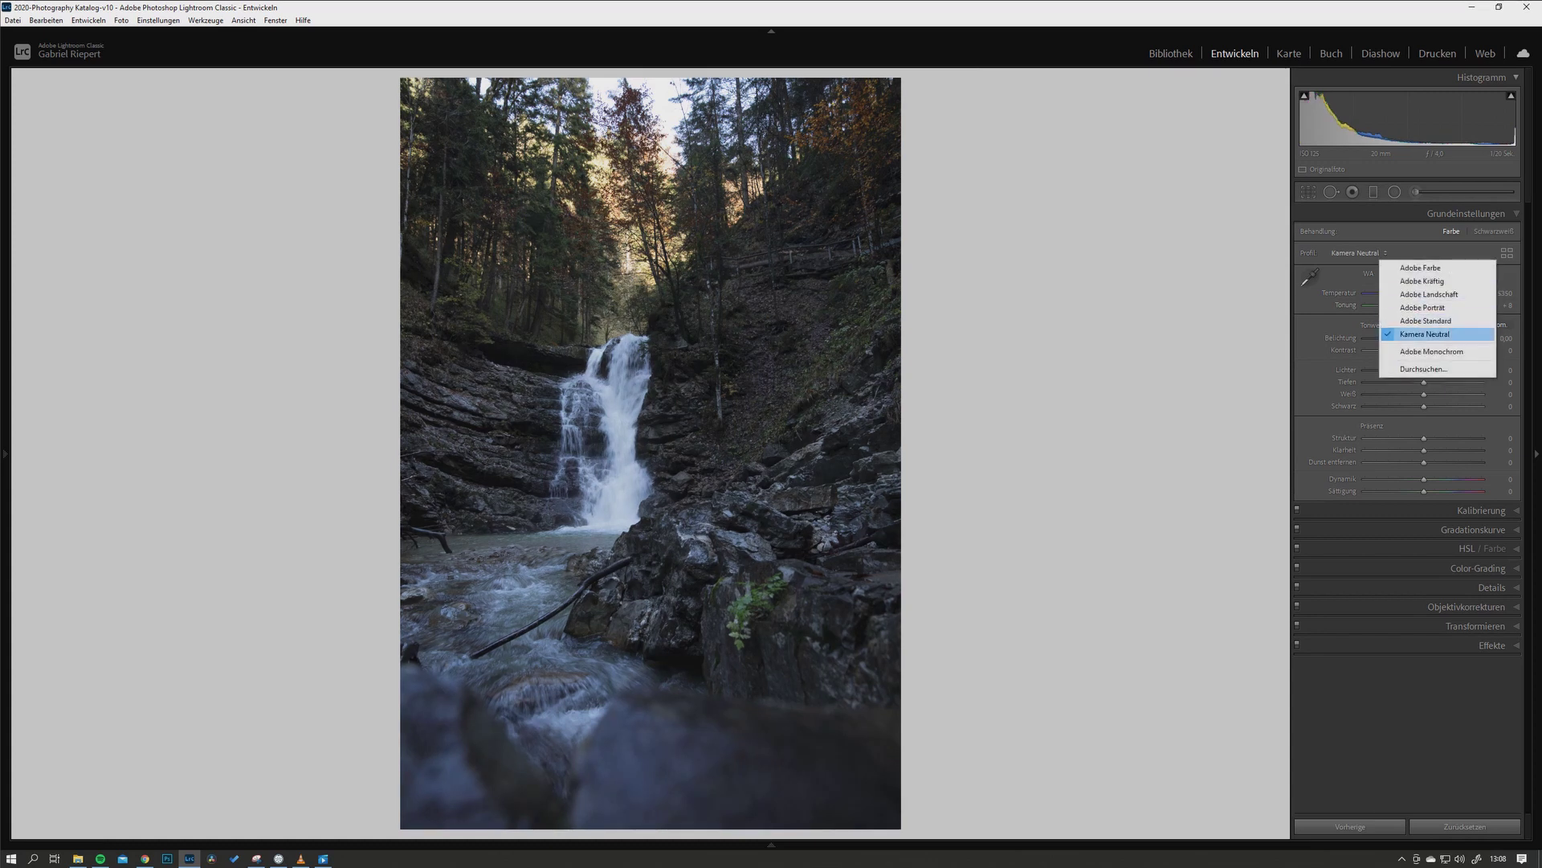
left_click(1420, 268)
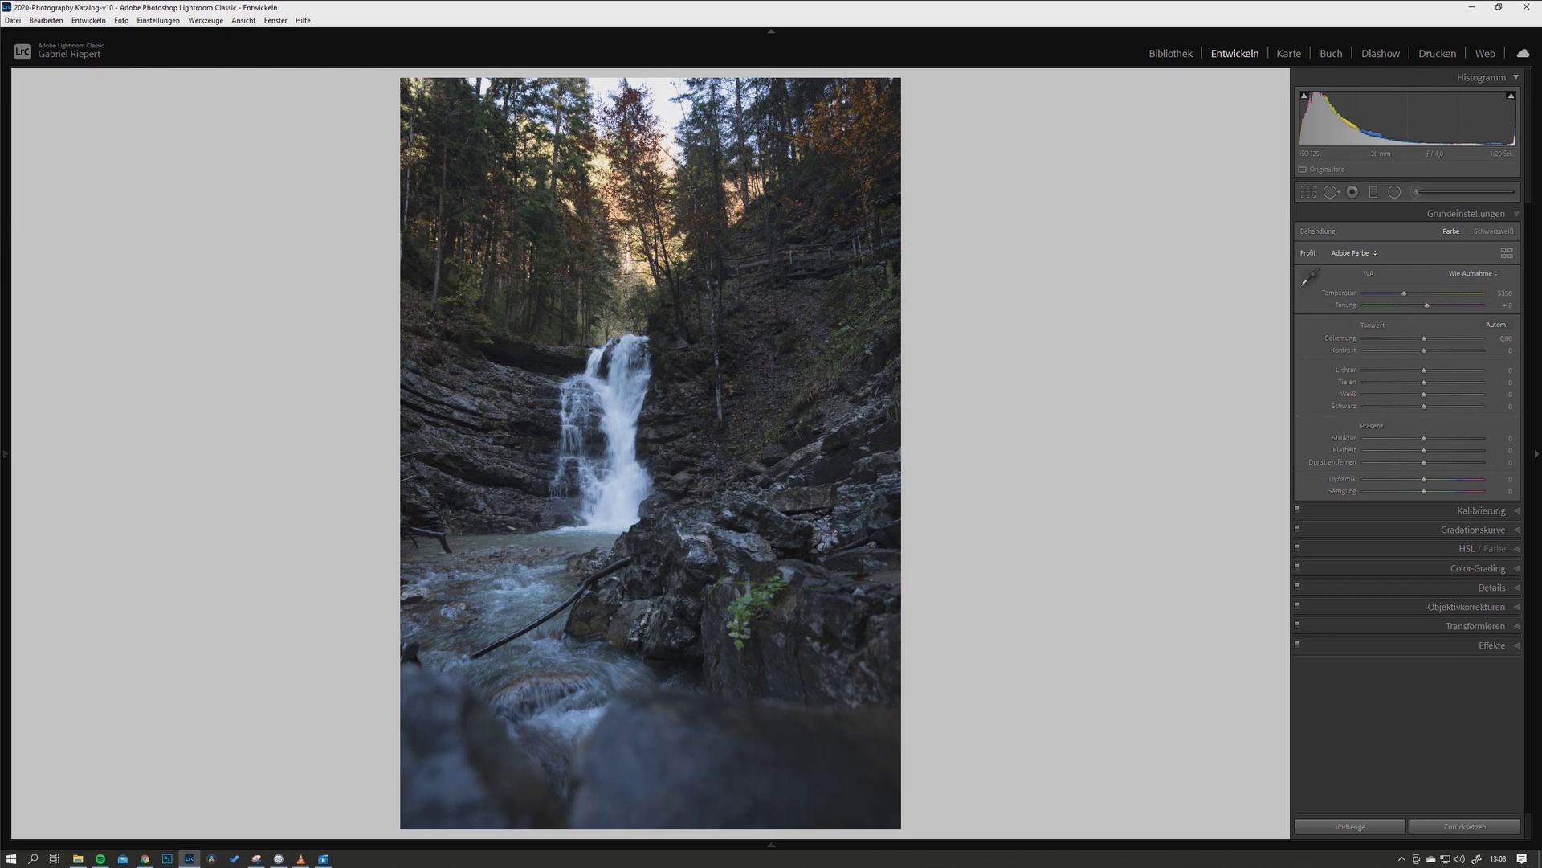
left_click(1354, 252)
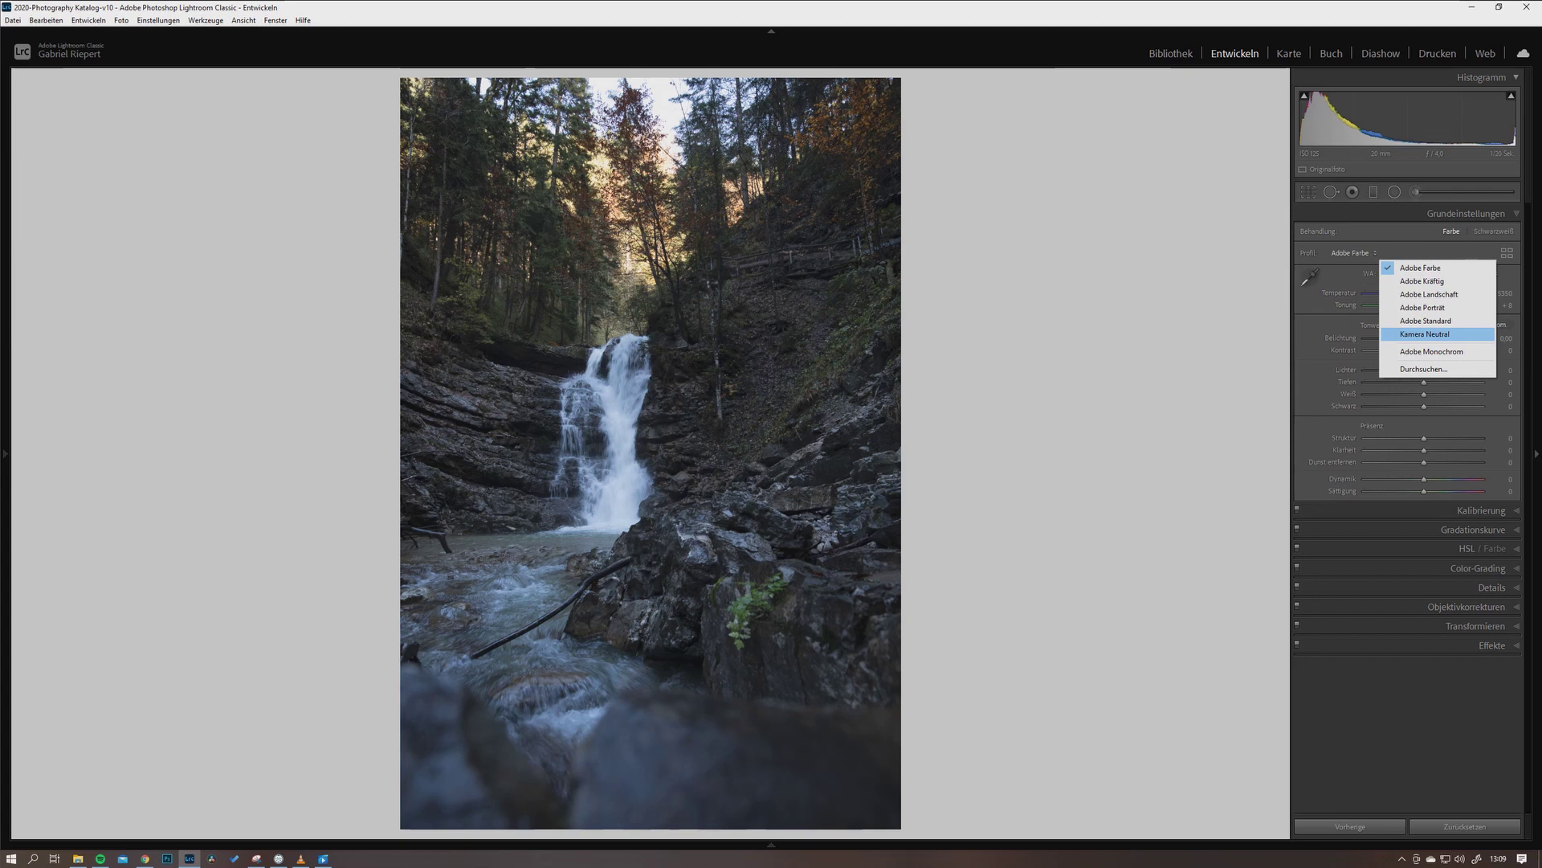
left_click(1424, 334)
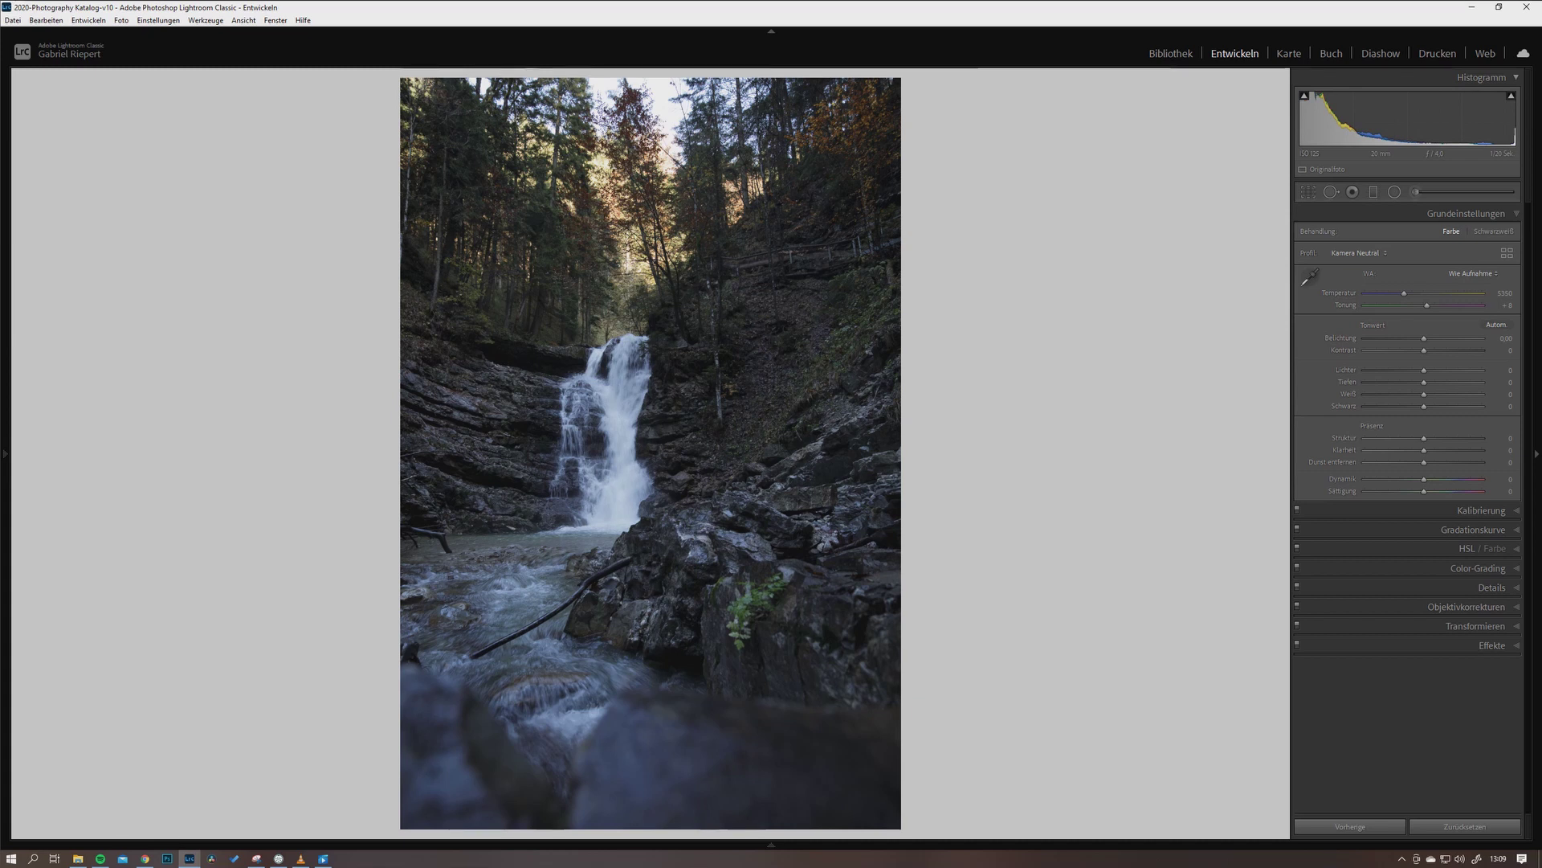
Check the waterfall up close, then nudge the Temperatur slider warmer toward about 7,500
key("z")
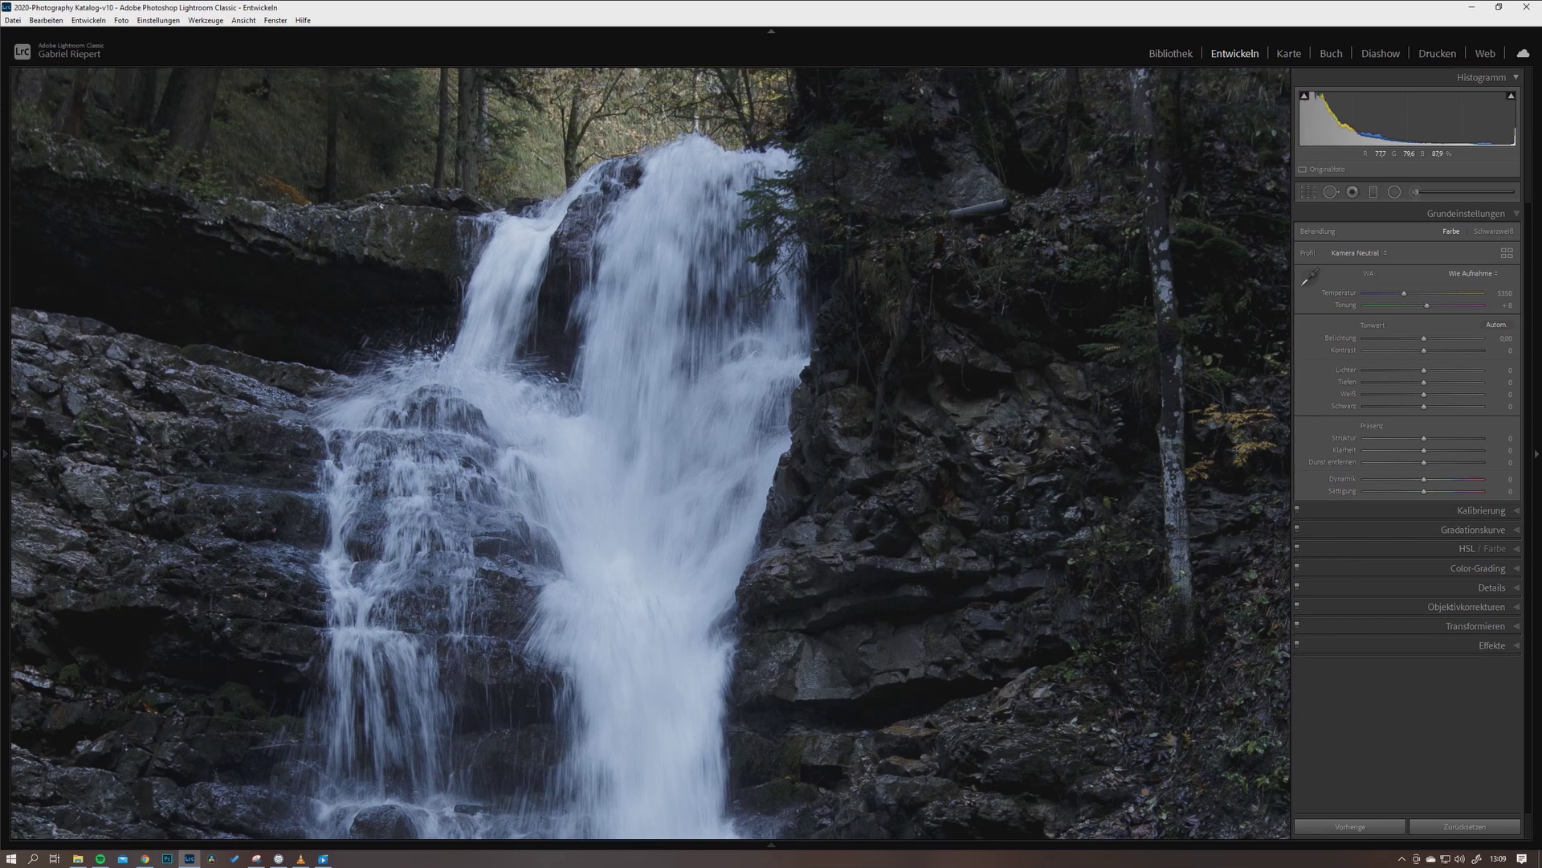
key("z")
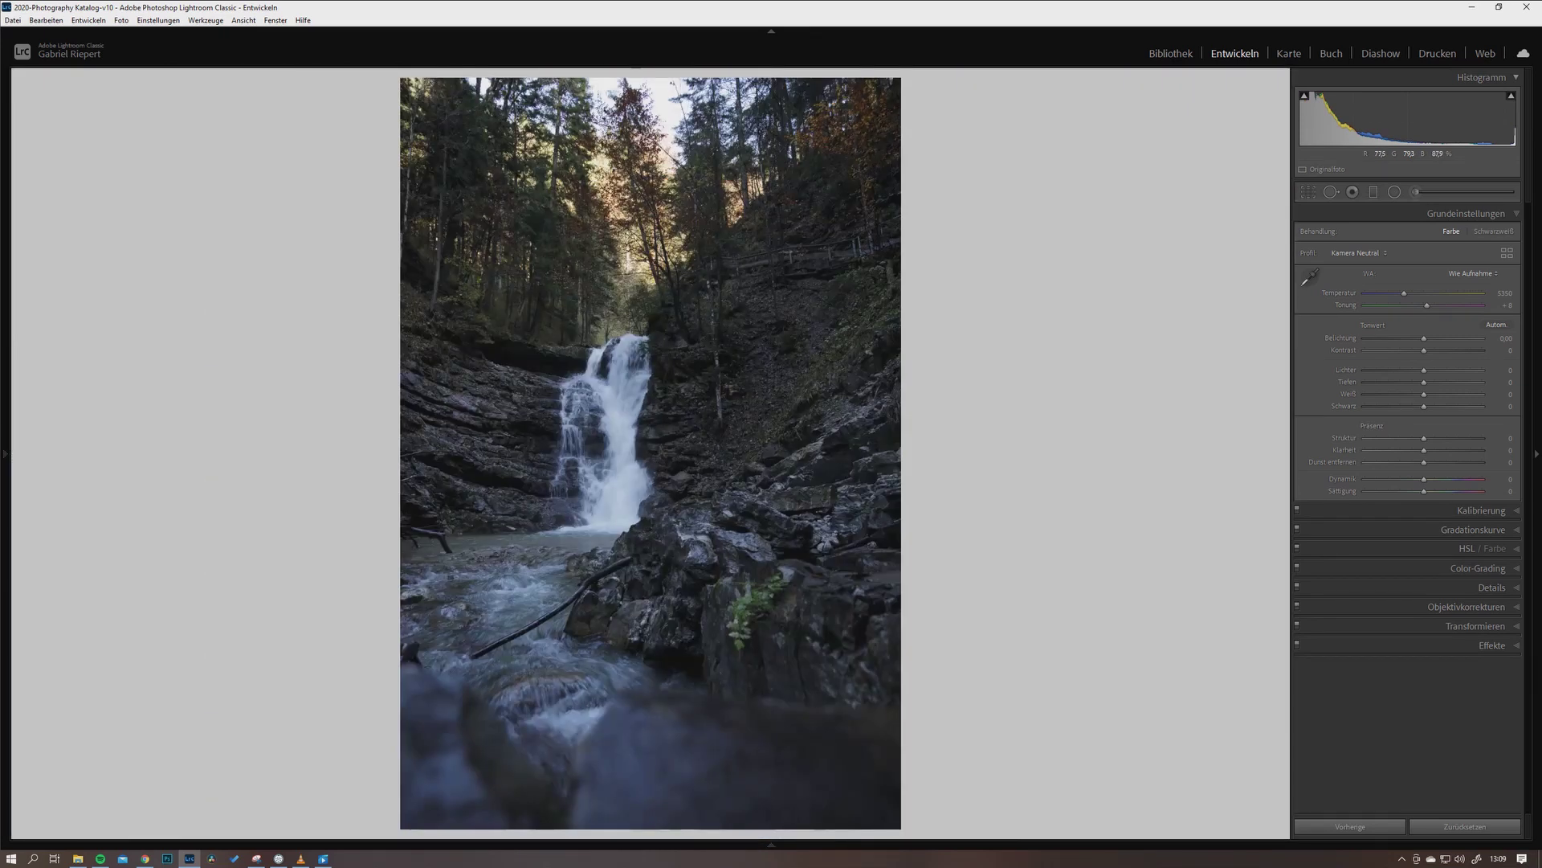
key("plus")
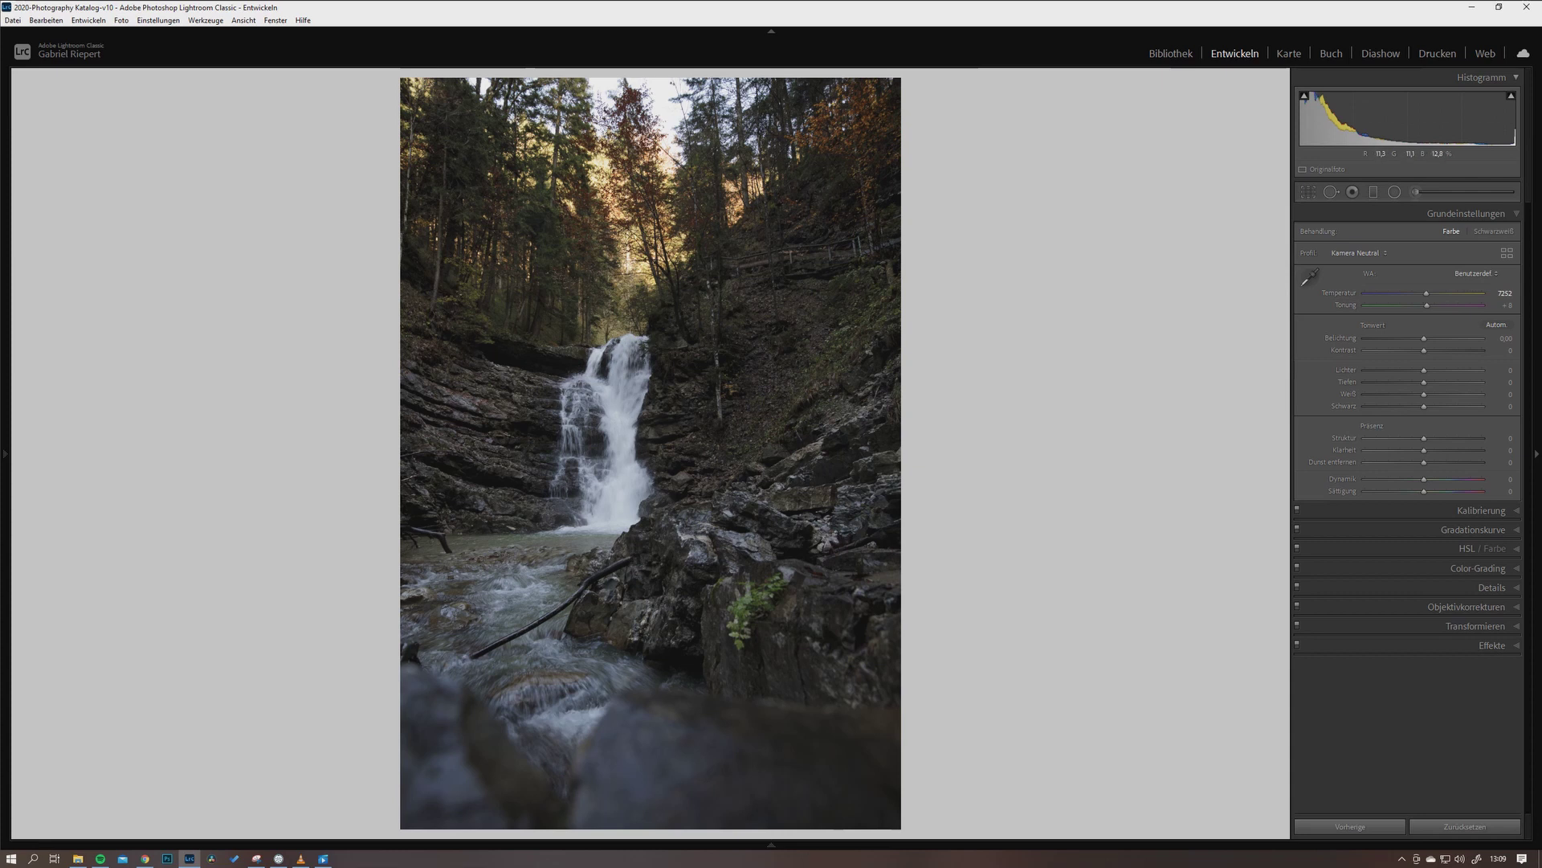
key("plus")
key("plus")
key("plus")
key("minus")
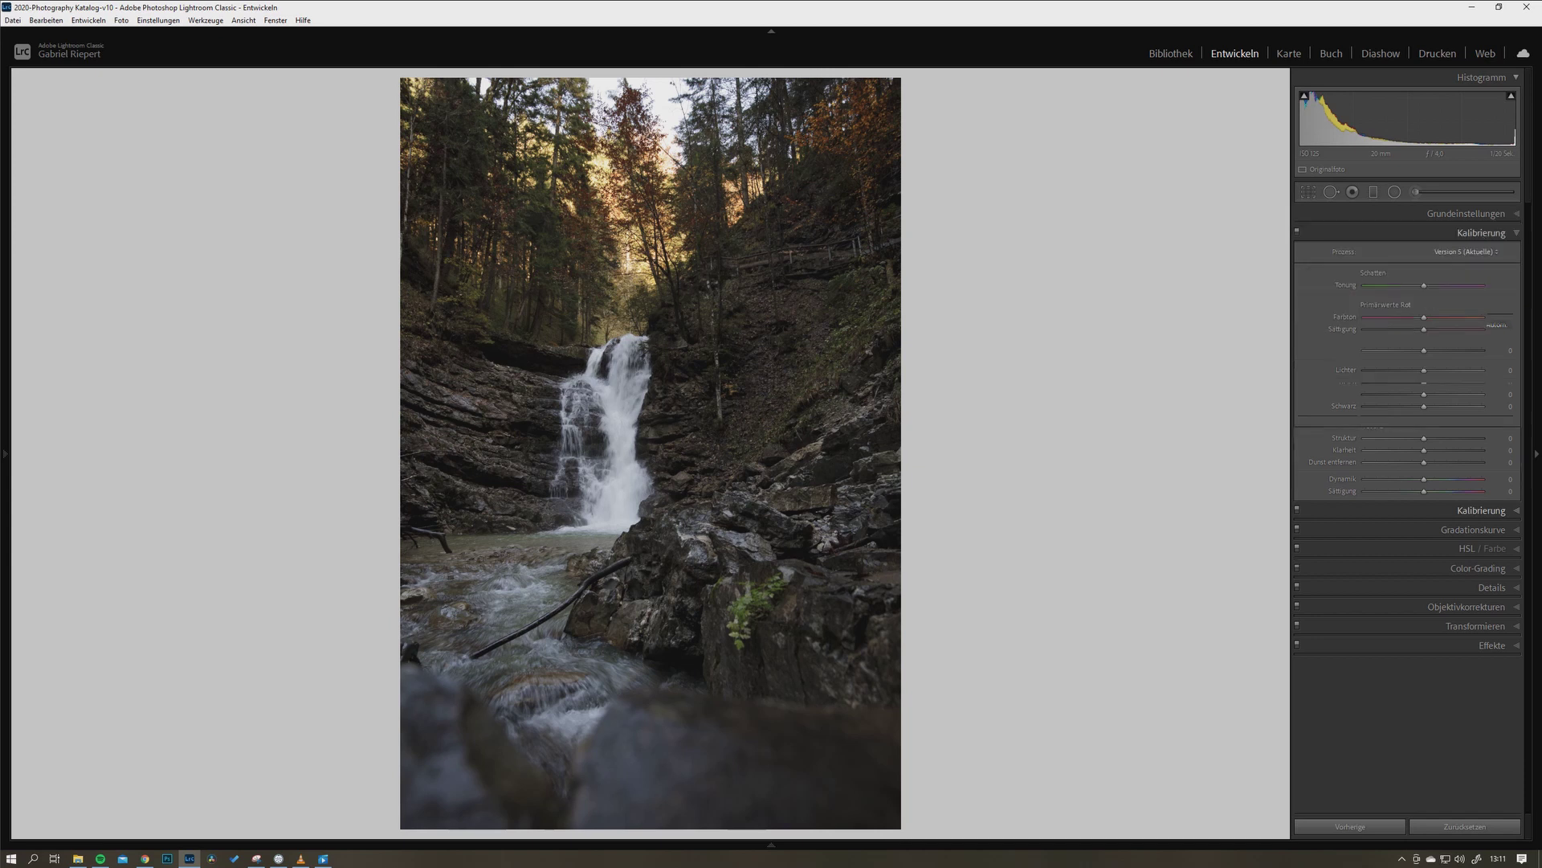
Expand Kalibrierung and swing the green primary hue through its range, settling near +40
left_click(1481, 510)
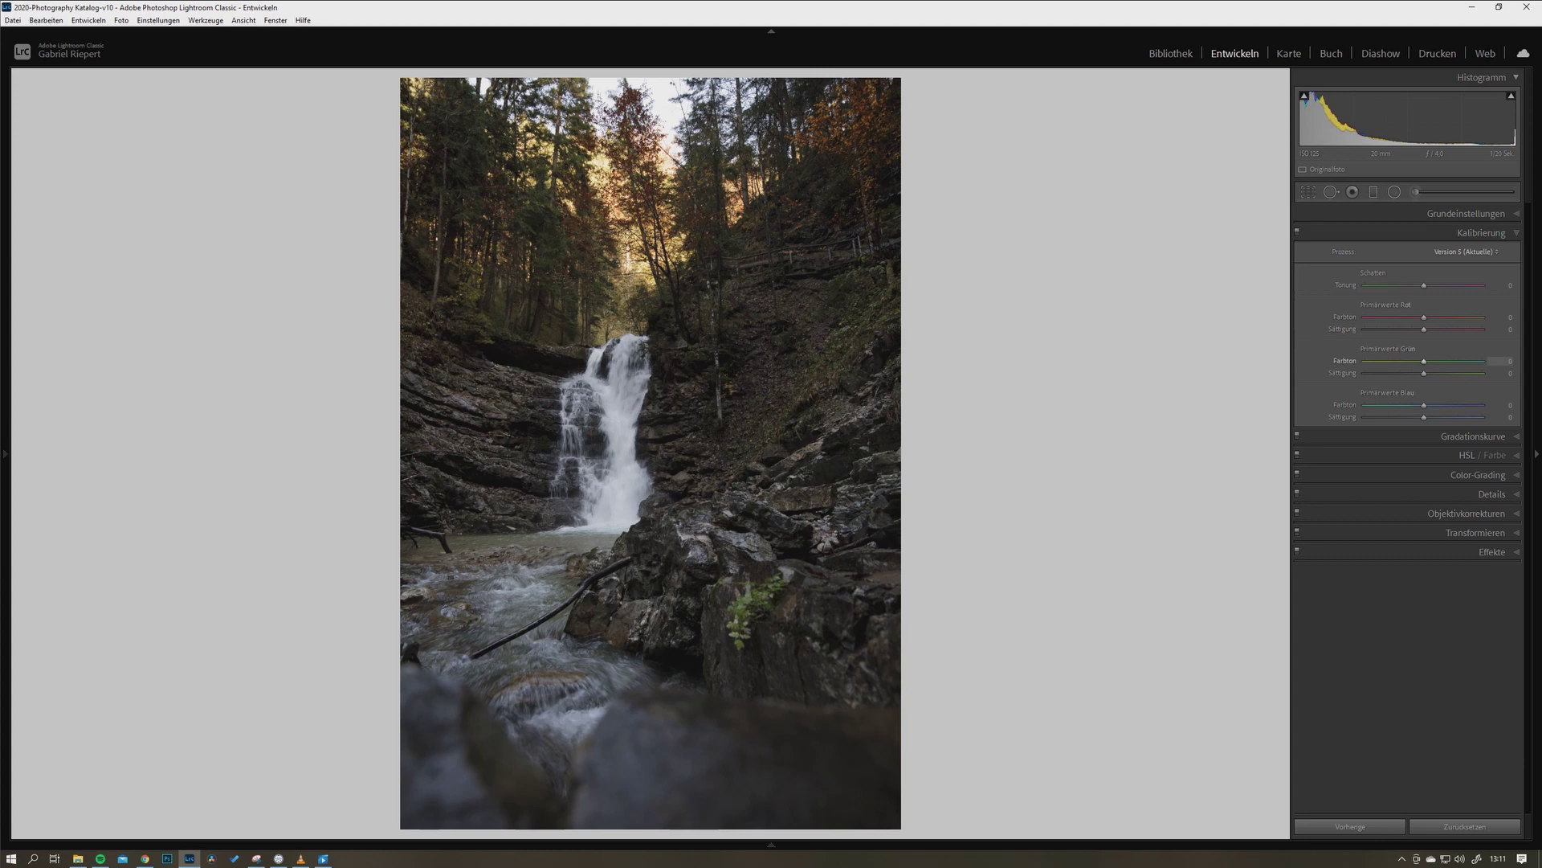
left_click_drag(1424, 360, 1368, 360)
left_click_drag(1365, 361, 1482, 360)
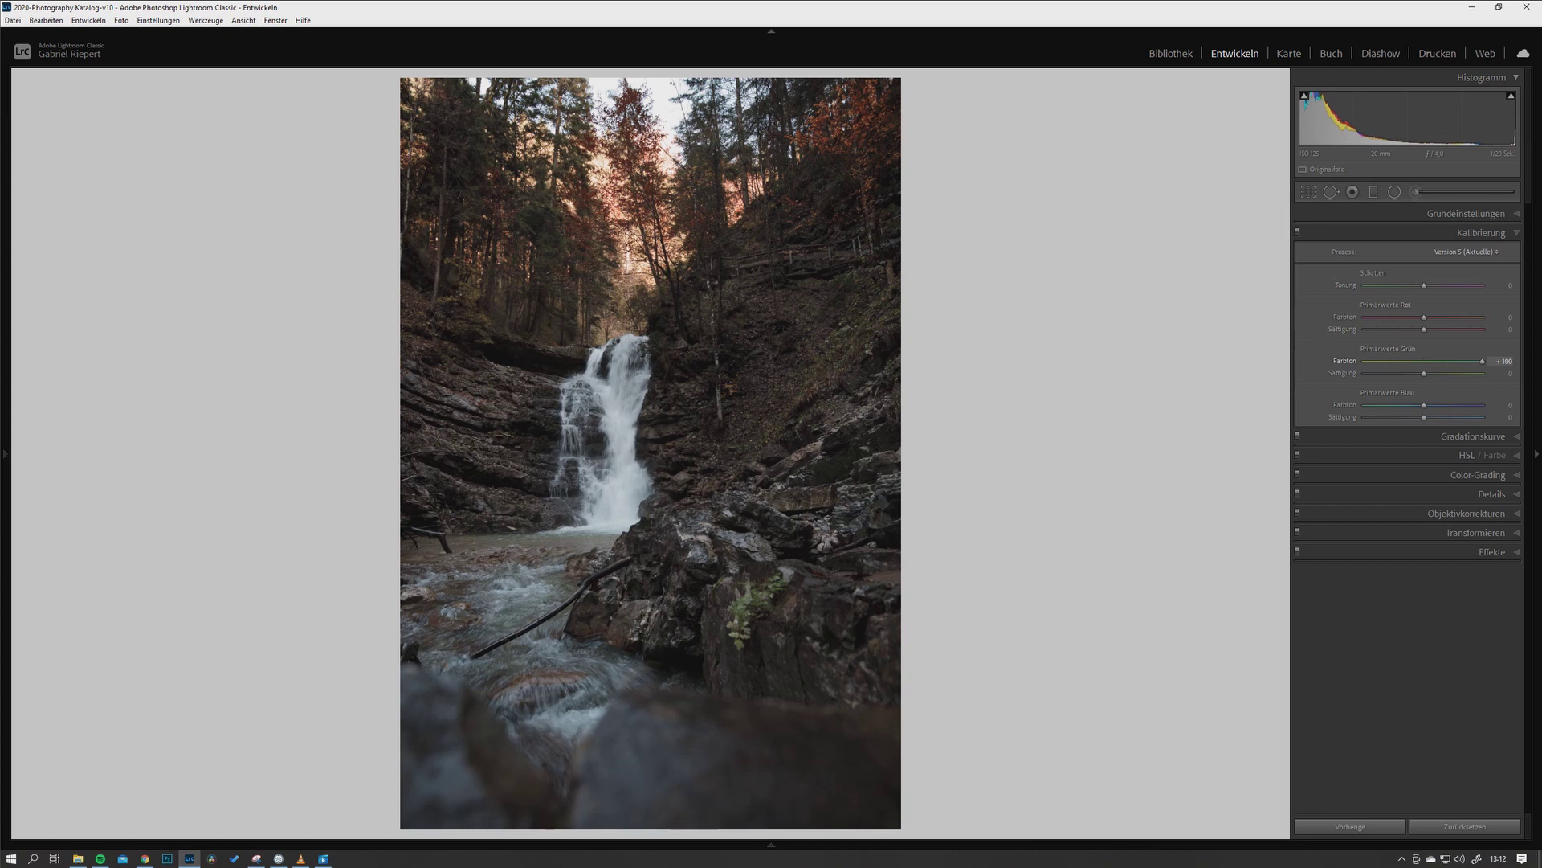
left_click_drag(1482, 360, 1431, 361)
double_click(1345, 360)
left_click_drag(1389, 361, 1370, 361)
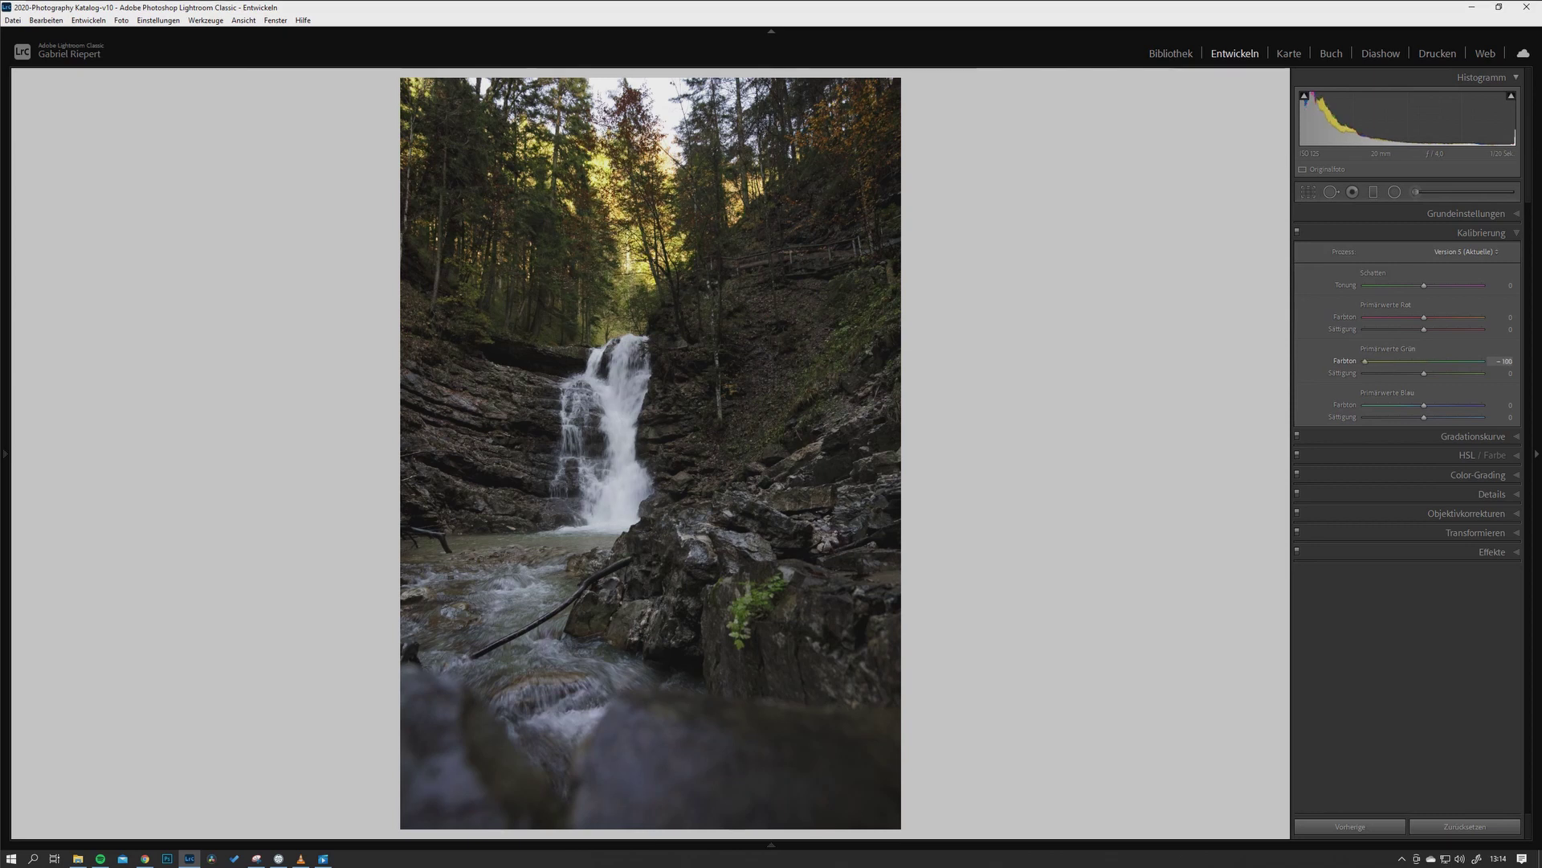
left_click_drag(1367, 361, 1482, 361)
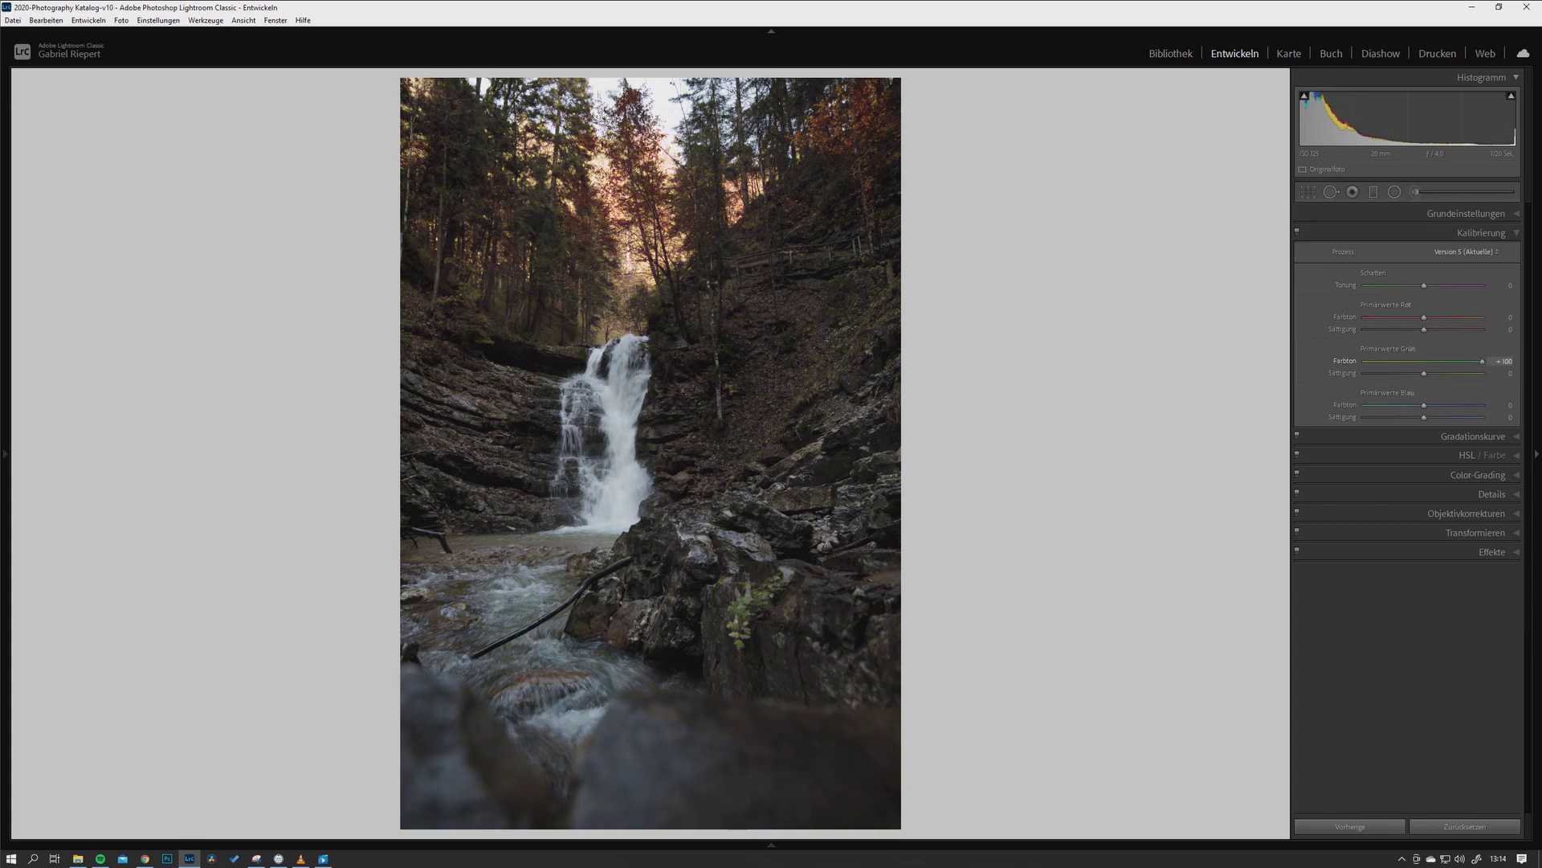
left_click_drag(1468, 360, 1429, 361)
left_click_drag(1439, 361, 1446, 360)
key("Tab")
Test green primary saturation at 100 and −94, then set it to +32
key("Return")
key("Tab")
type("100")
key("Return")
type("-94")
key("Return")
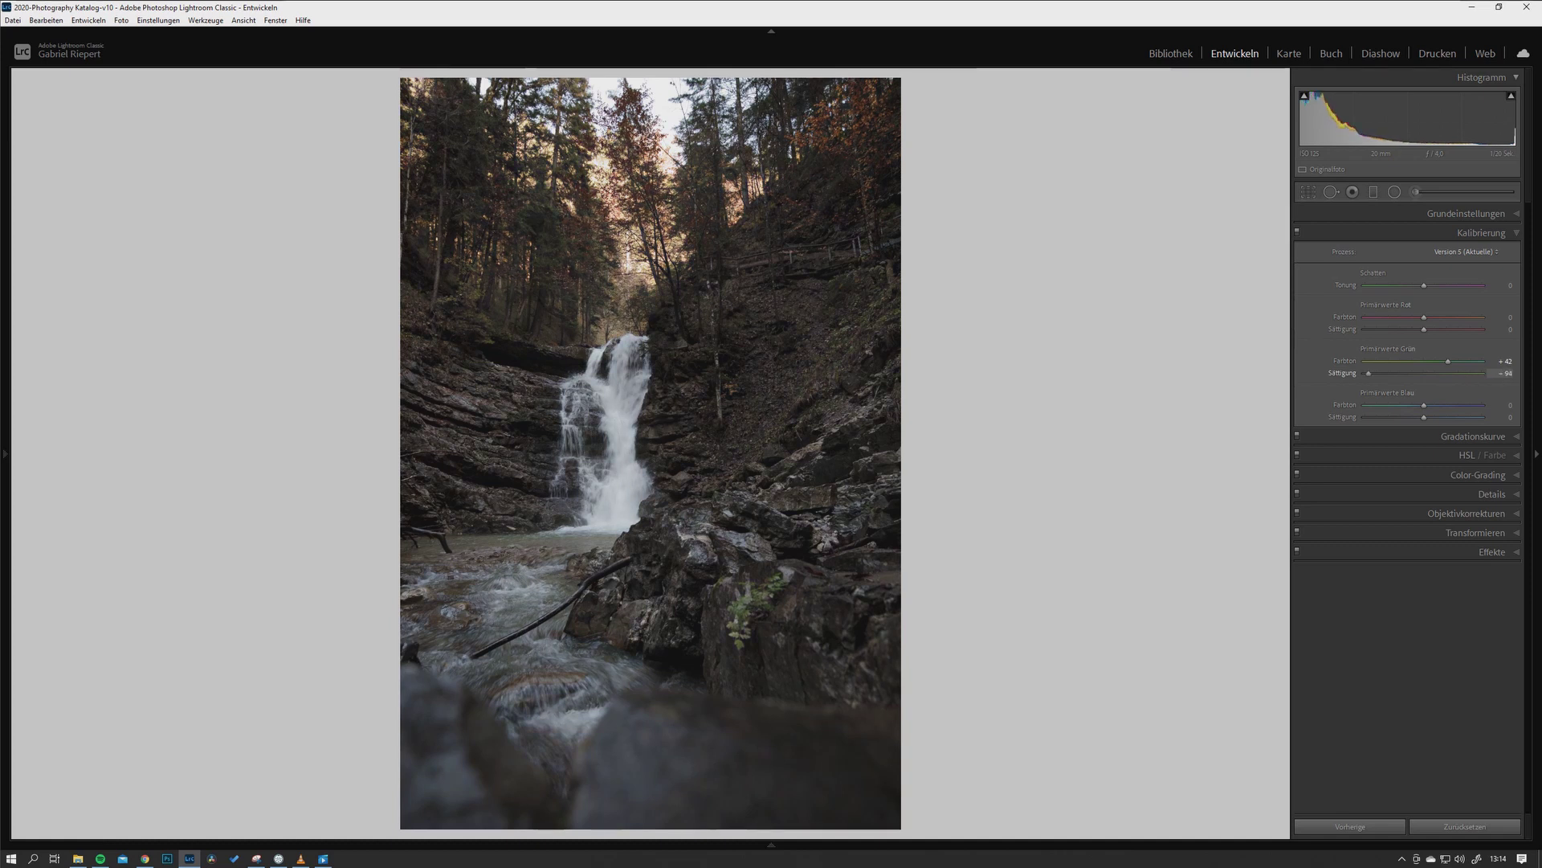
type("32")
key("Return")
Try green saturation values 18, −100 and 96, ending at −8
type("18")
key("Return")
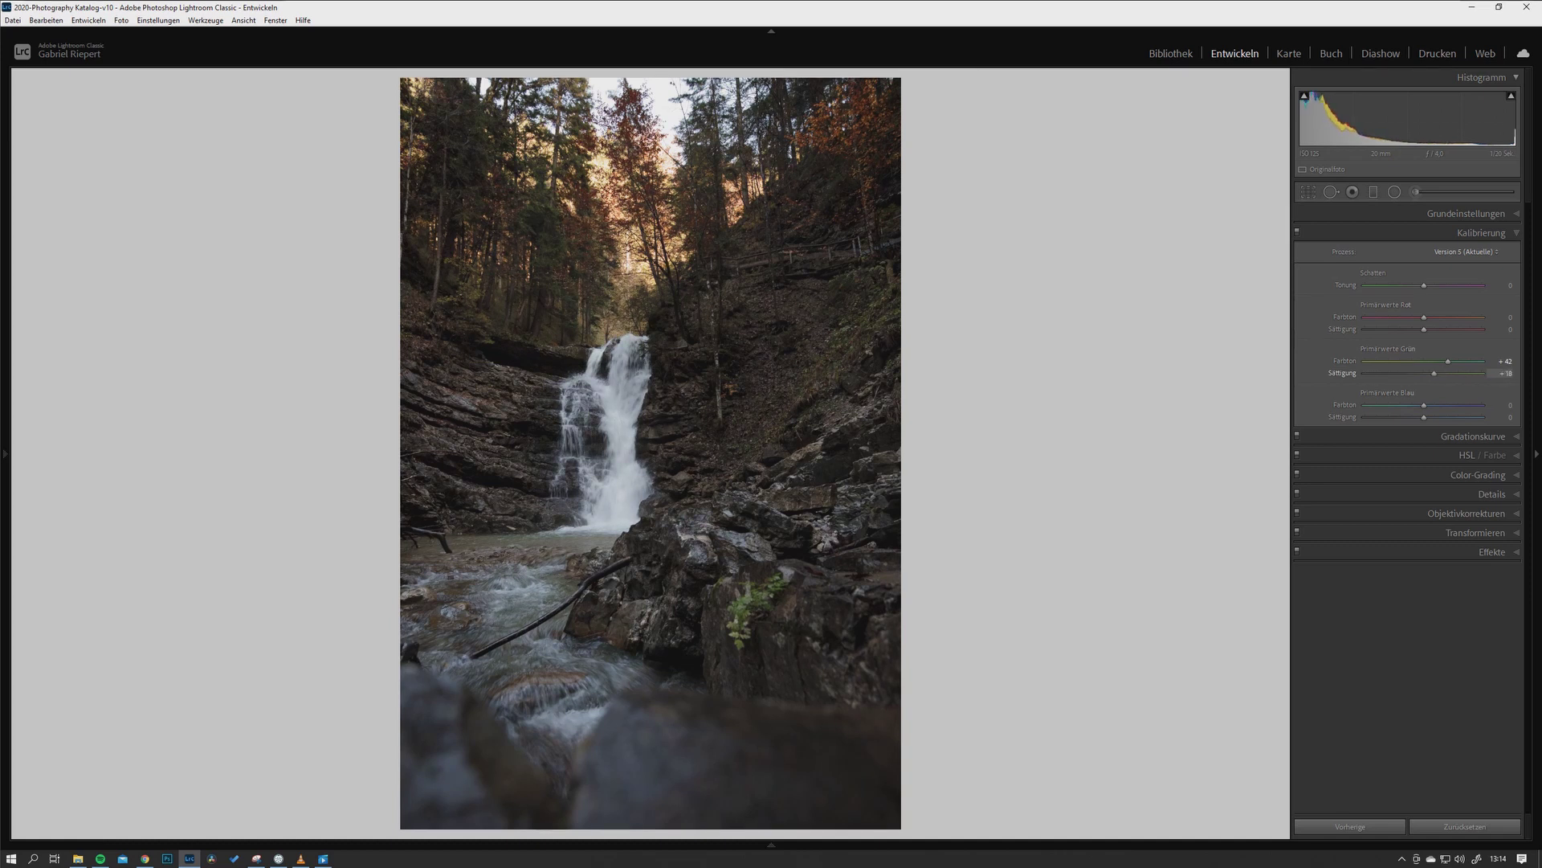
type("-100")
key("Return")
type("96")
key("Return")
type("-8")
key("Return")
Drag the blue primary hue across its range, settling around −28
left_click_drag(1424, 405, 1365, 405)
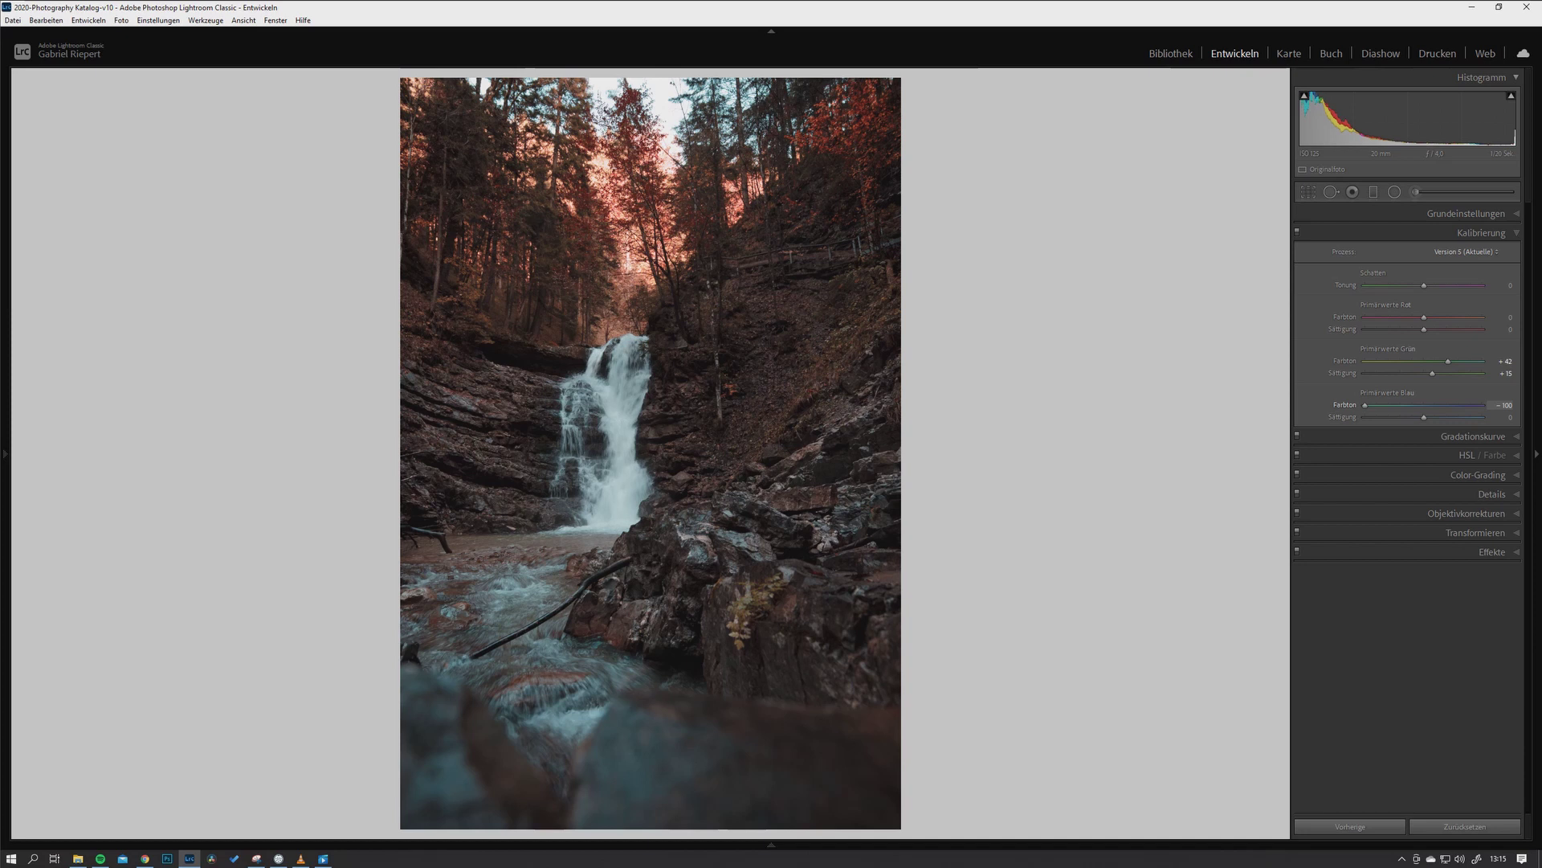
left_click_drag(1371, 405, 1474, 405)
left_click_drag(1412, 405, 1364, 405)
Test blue primary saturation at −100, 93, −99, −46 and −50, settling at −20
key("Tab")
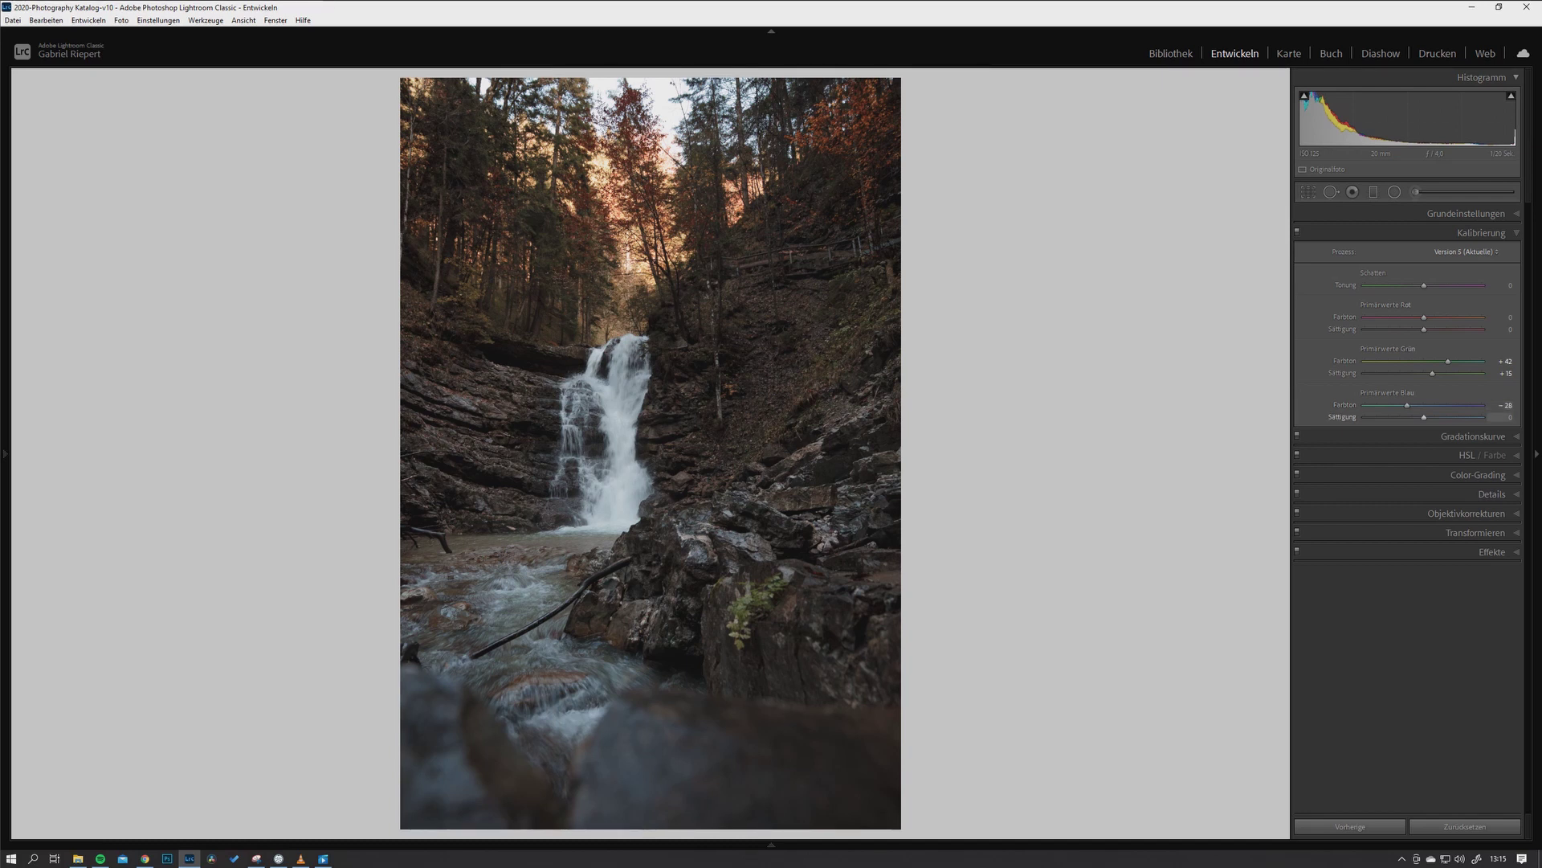
type("-20-100")
key("Return")
type("93")
key("Return")
type("-99")
key("Return")
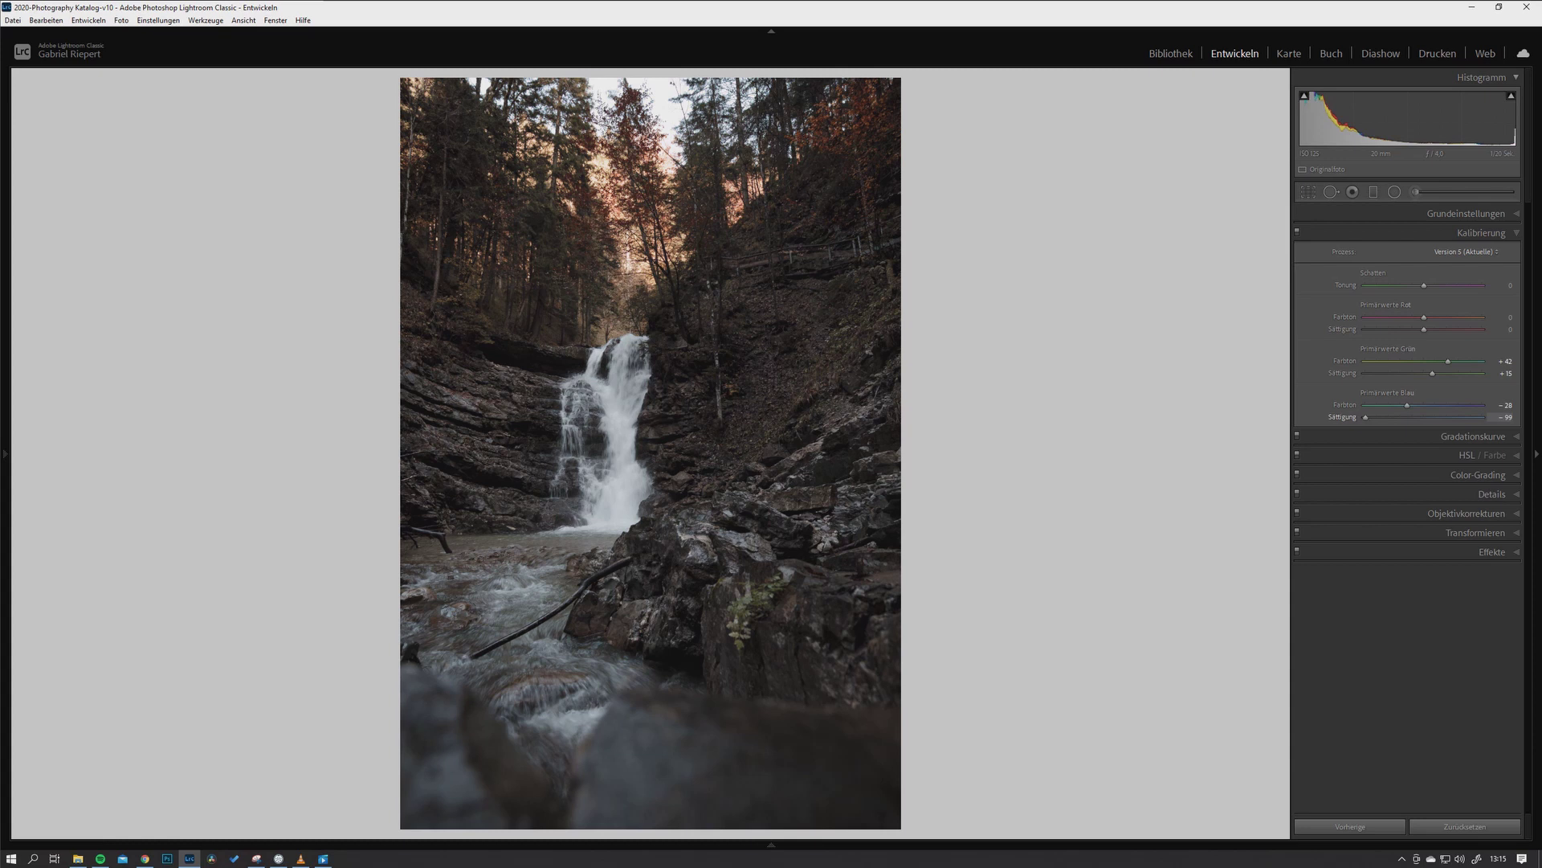
type("-46")
key("Return")
type("-50")
key("Return")
type("-20")
key("Return")
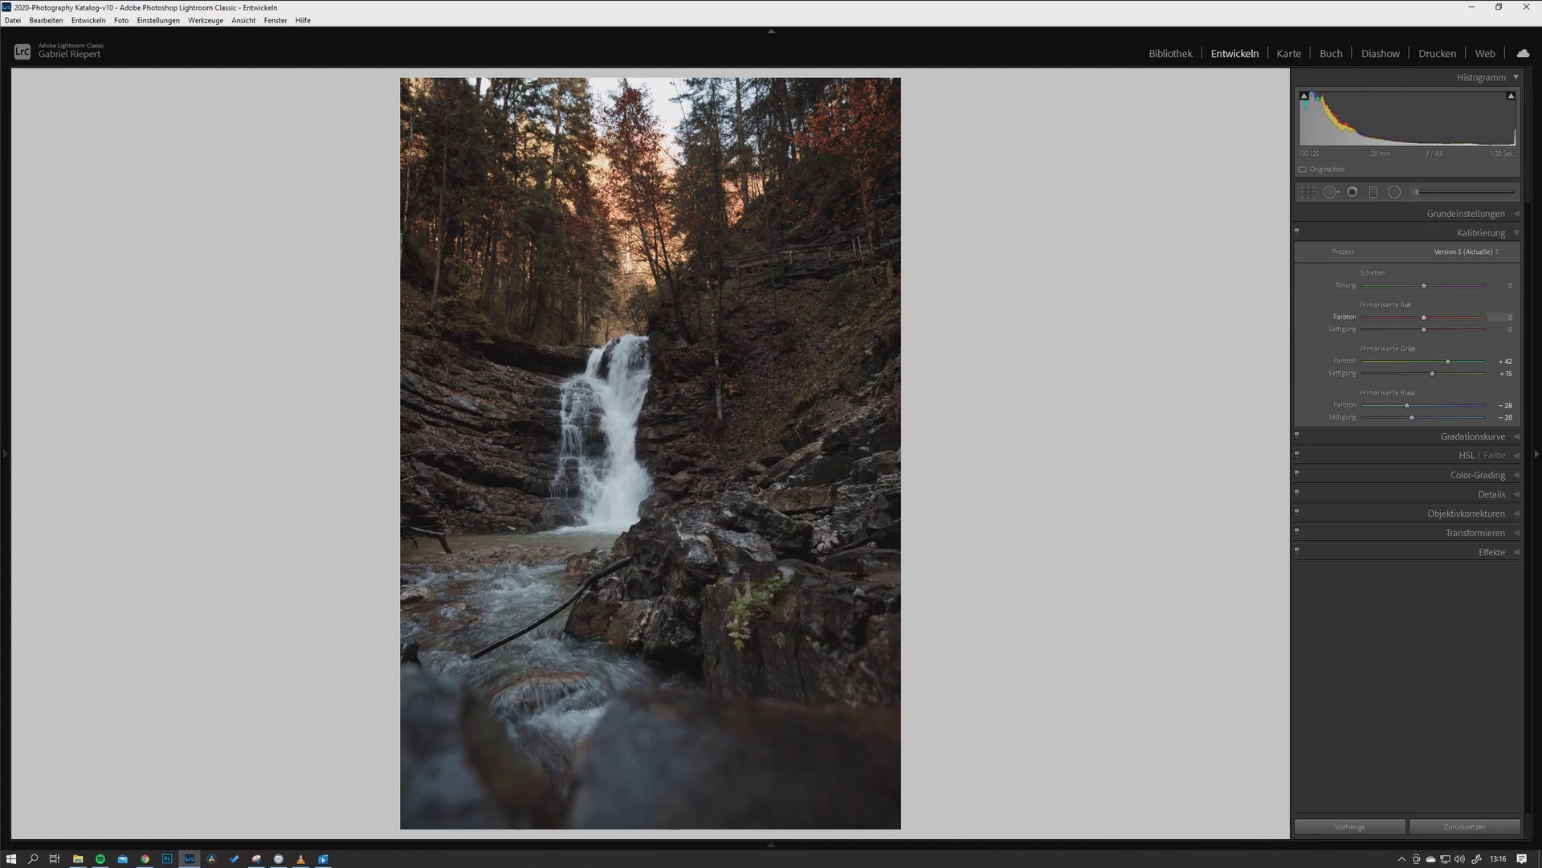
Try red primary hue values 100, −44, −100 and −23, ending at +32
type("100")
key("Return")
type("-44")
key("Return")
type("-100")
key("Return")
type("-23")
key("Return")
type("32")
key("Return")
Lower red primary saturation to −6 and check the treetop colours up close
key("Tab")
type("-6")
key("Return")
key("z")
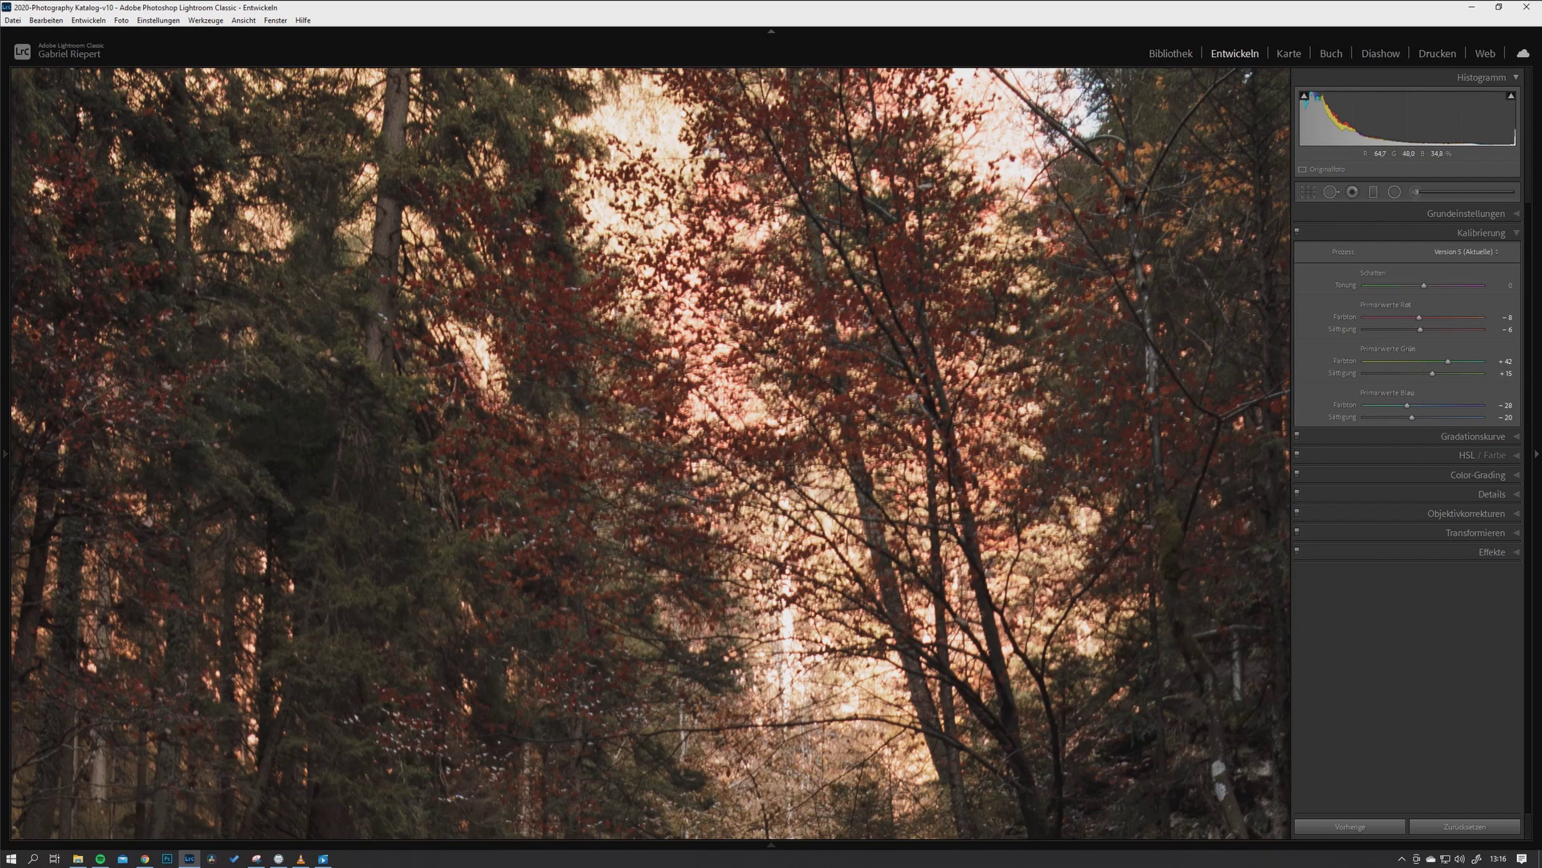
key("z")
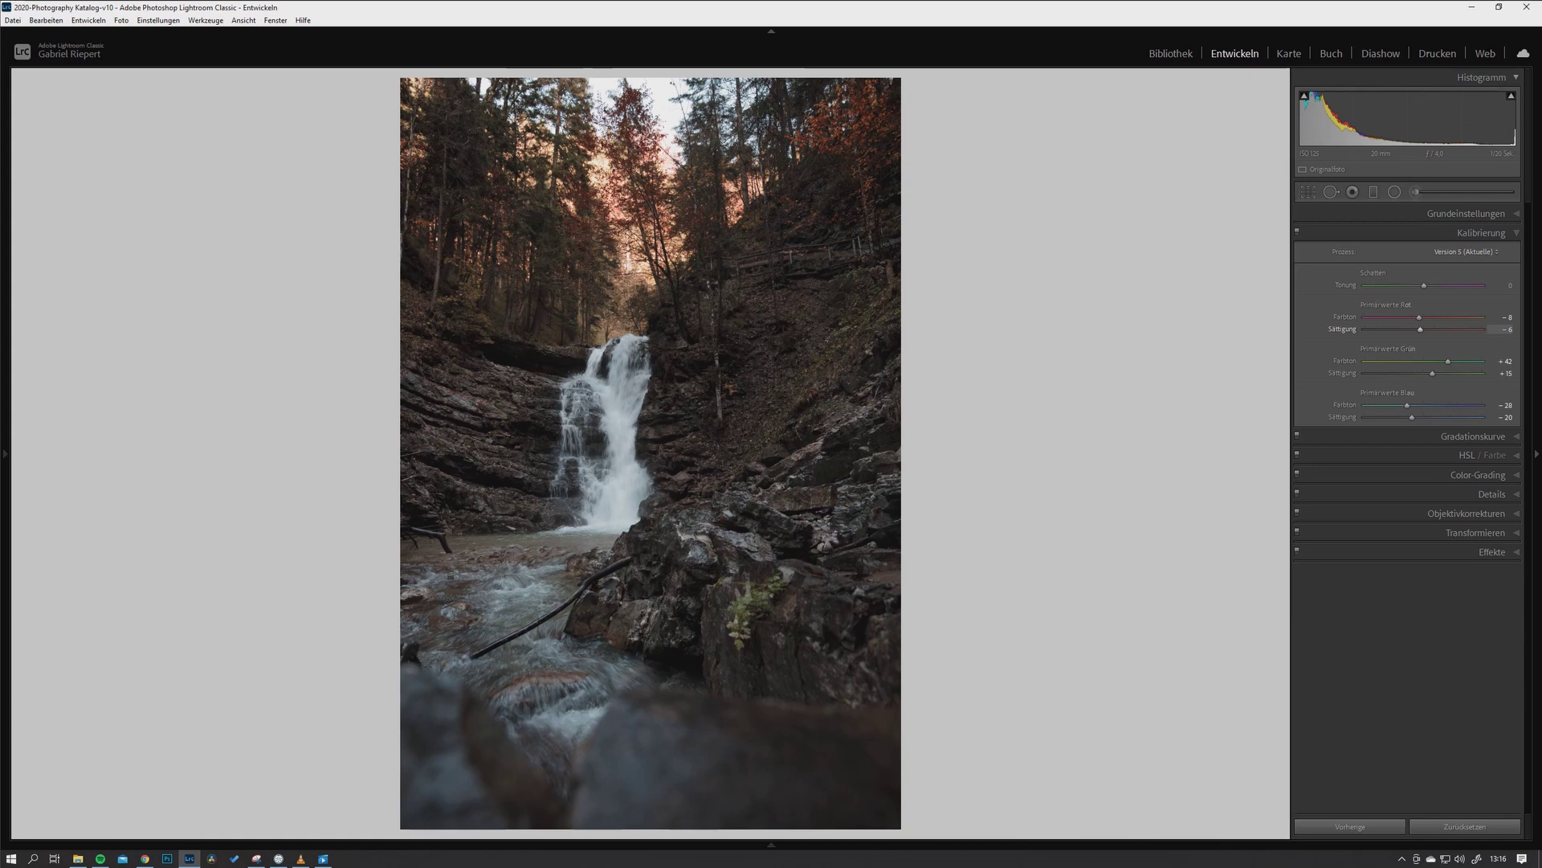
Test red saturation at 100, −100 and −17, settle at −9, then inspect forest and waterfall
type("100")
key("Return")
type("-100")
key("Return")
type("-17")
key("Return")
type("-9")
key("Return")
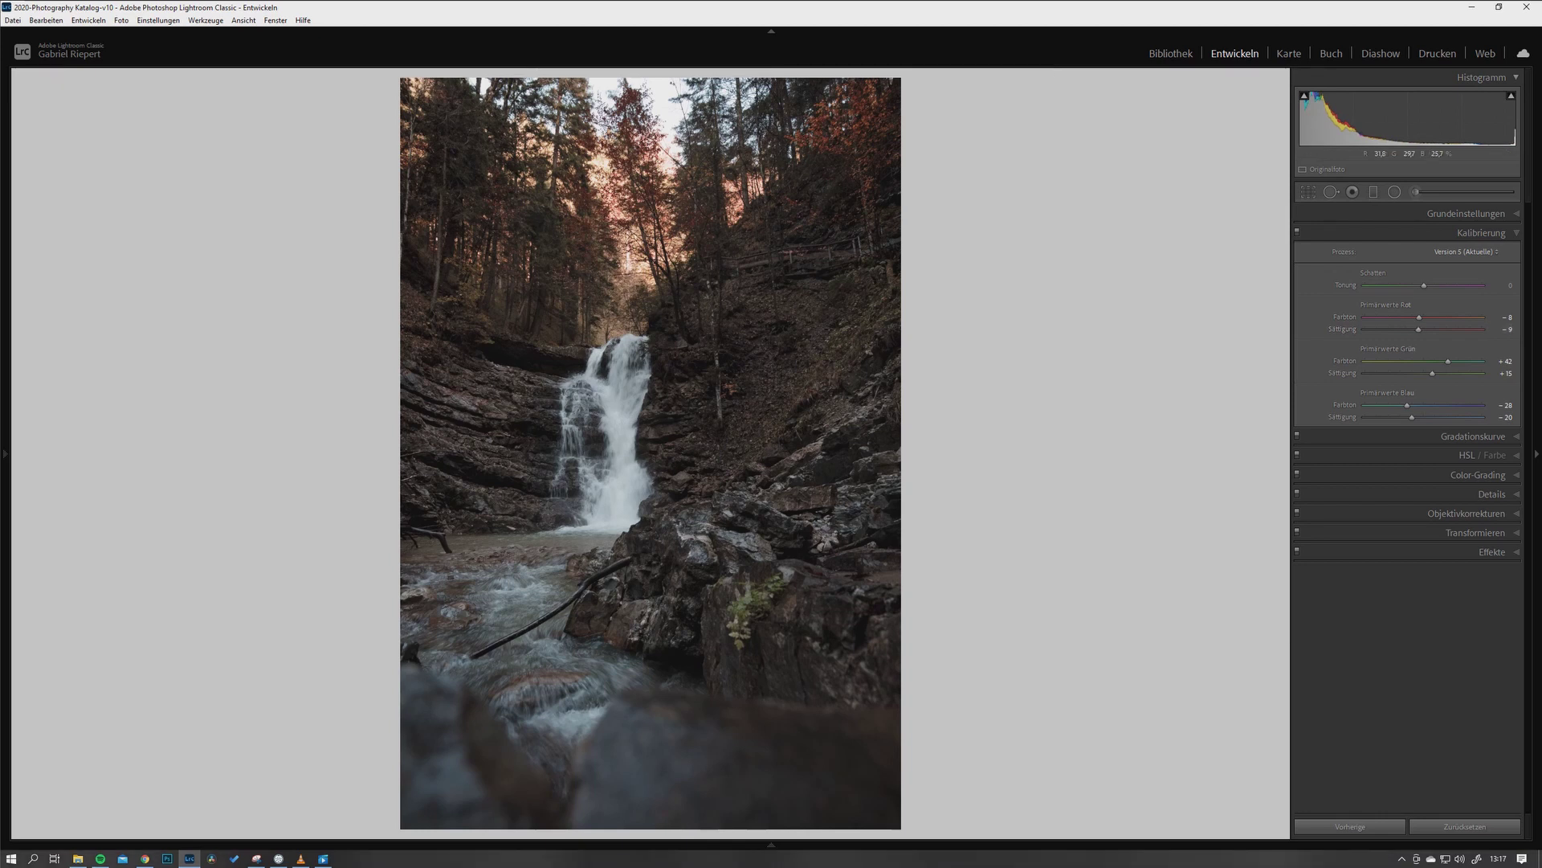
key("z")
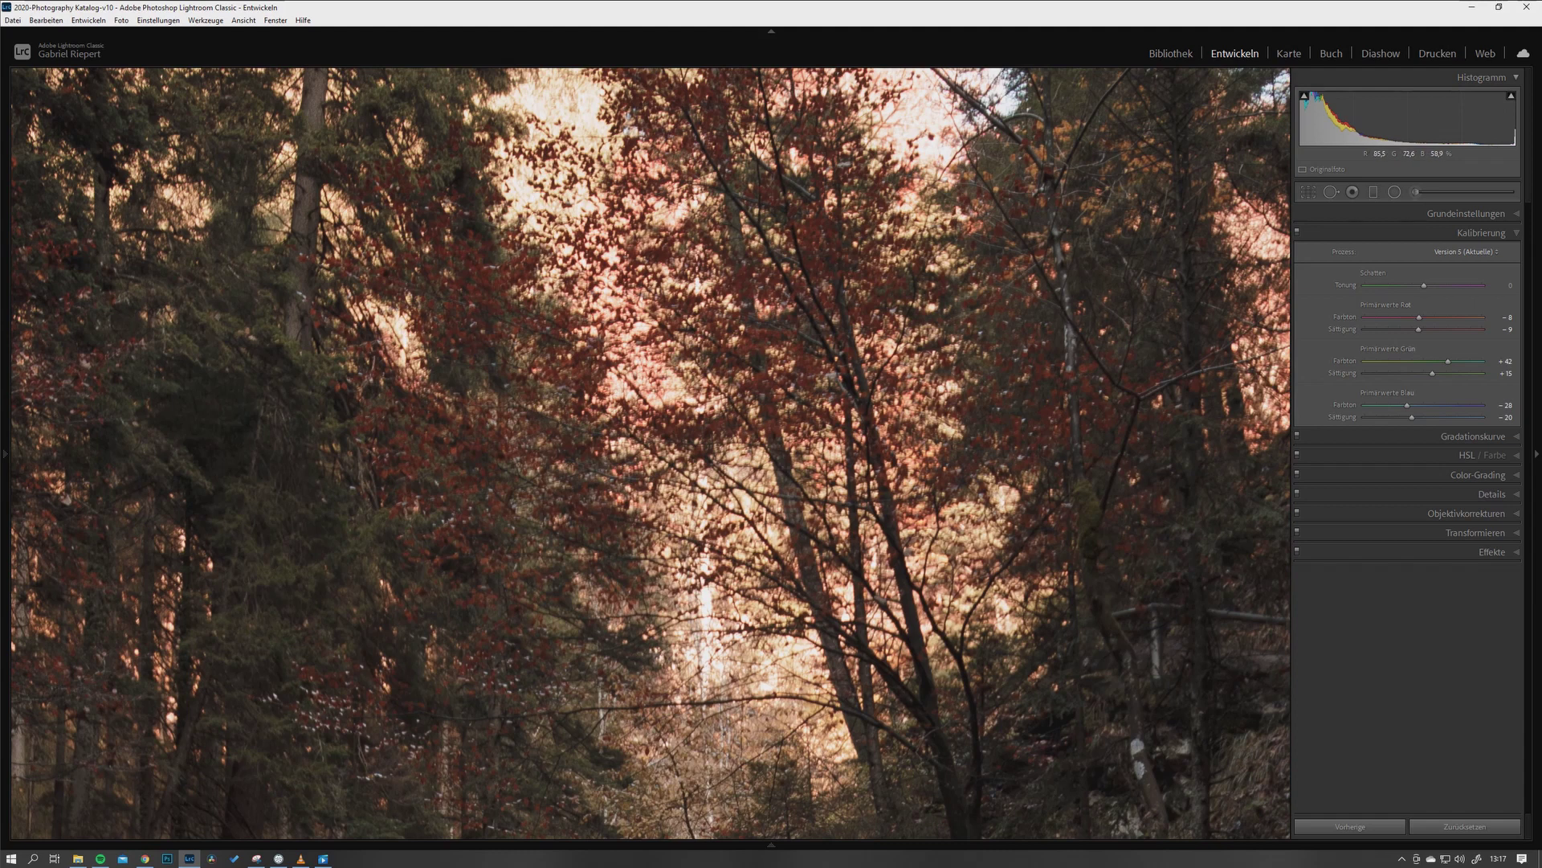
key("z")
key("z")
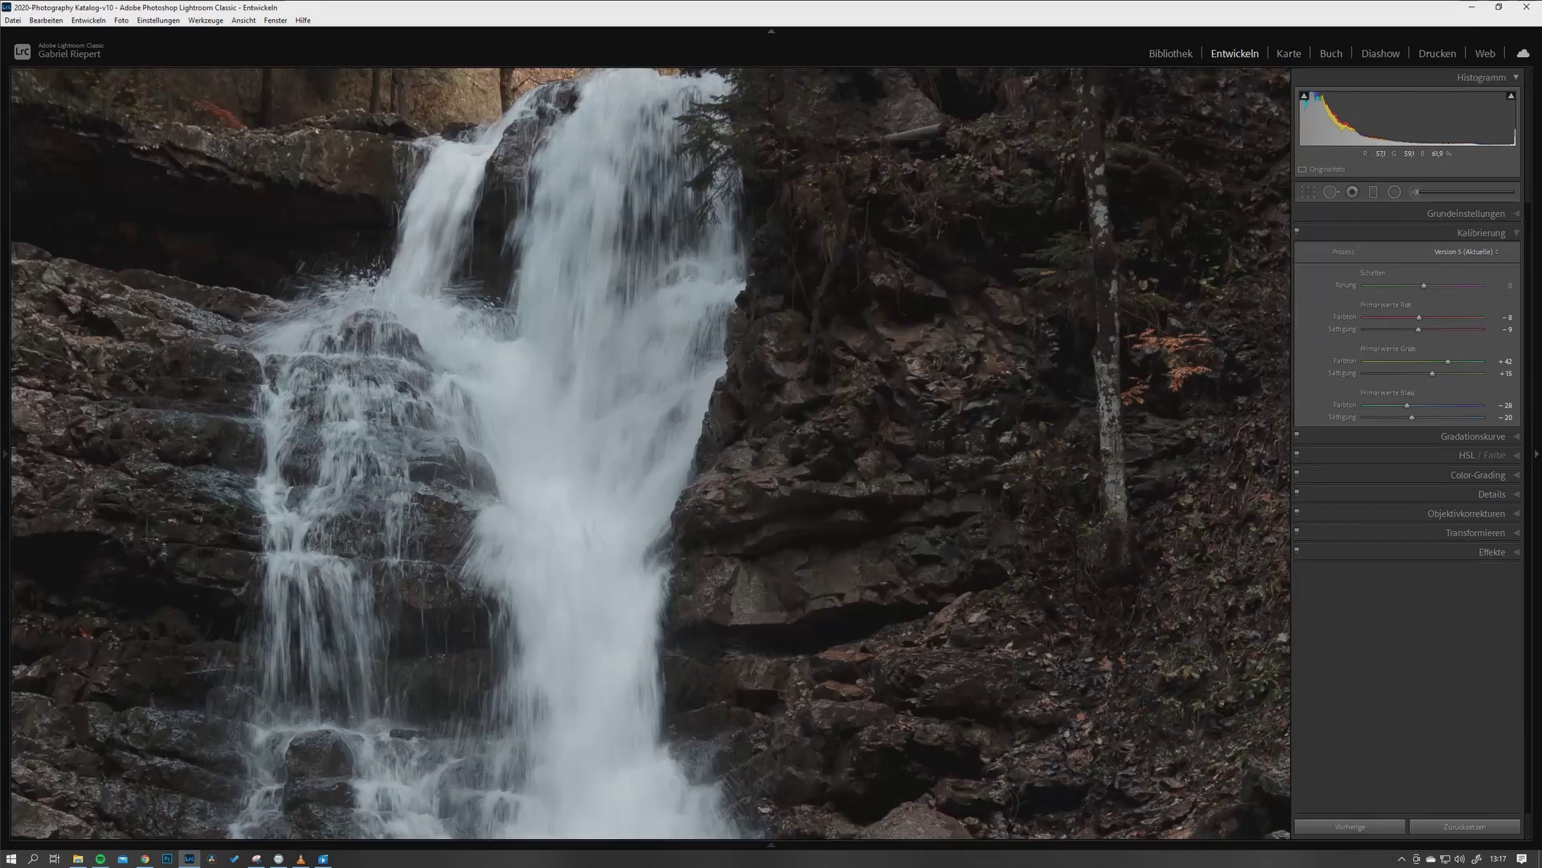
key("z")
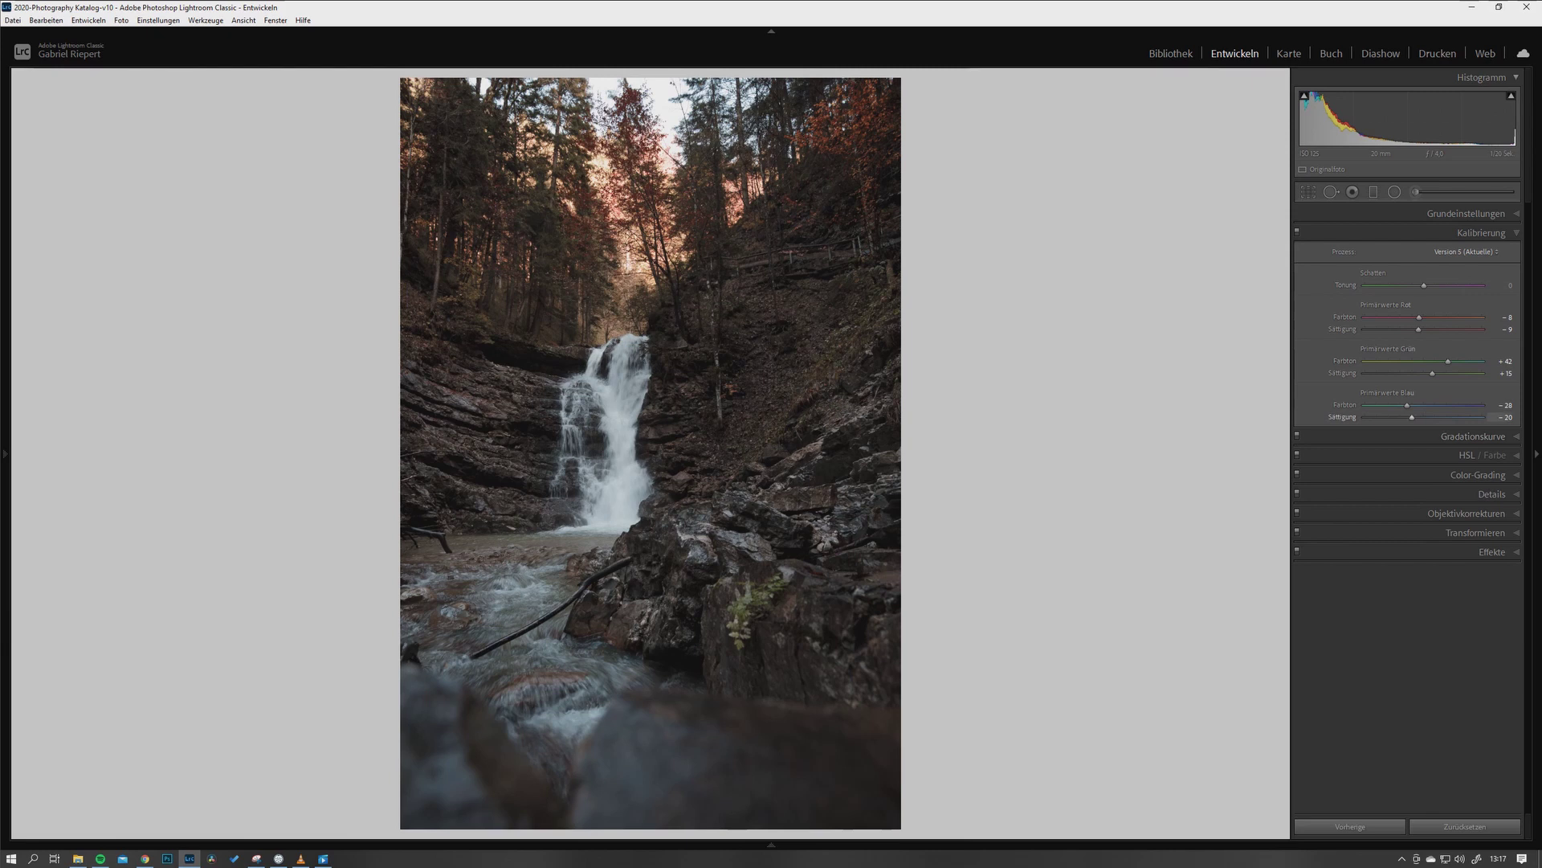
Lower blue saturation, raise green saturation to +23, set shadows tint to −14, and disable calibration to compare
left_click_drag(1411, 416, 1400, 417)
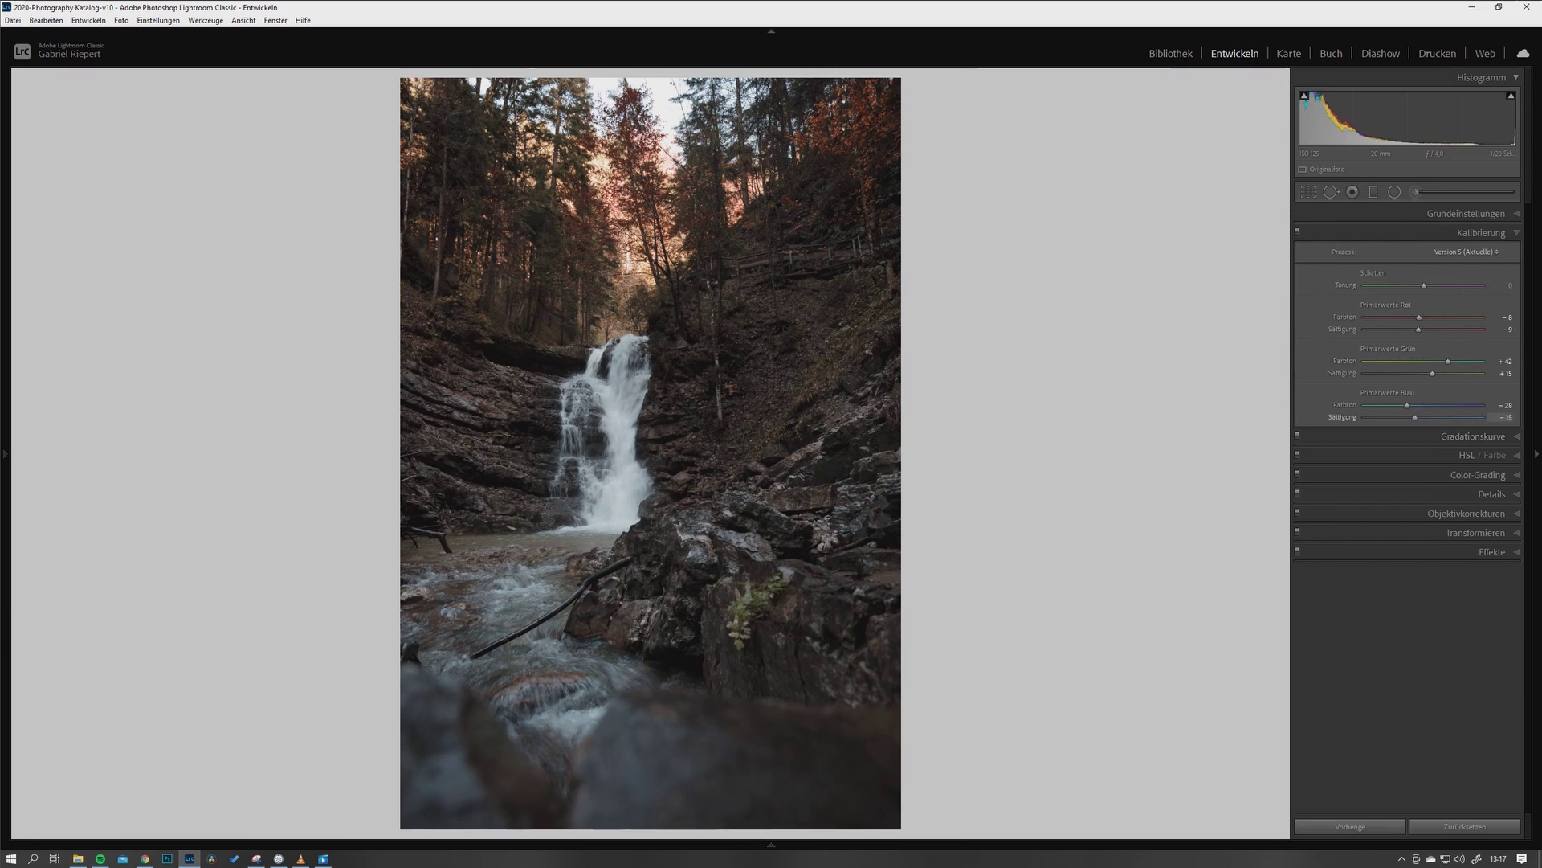
left_click_drag(1432, 373, 1437, 373)
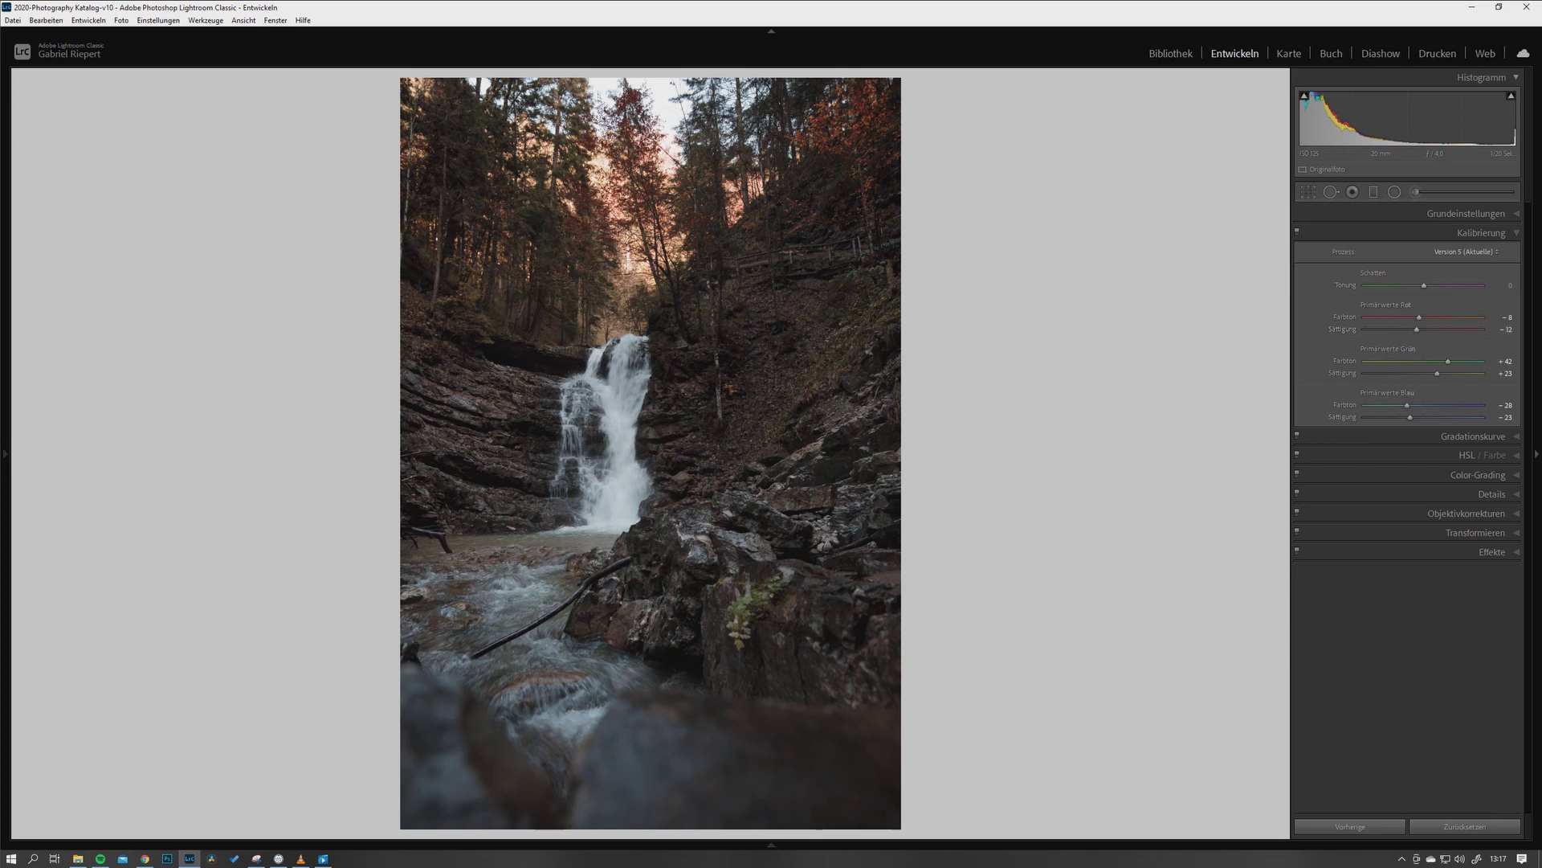
mouse_move(1423, 285)
left_mouse_down()
mouse_move(1484, 285)
mouse_move(1364, 285)
mouse_move(1482, 285)
left_mouse_up()
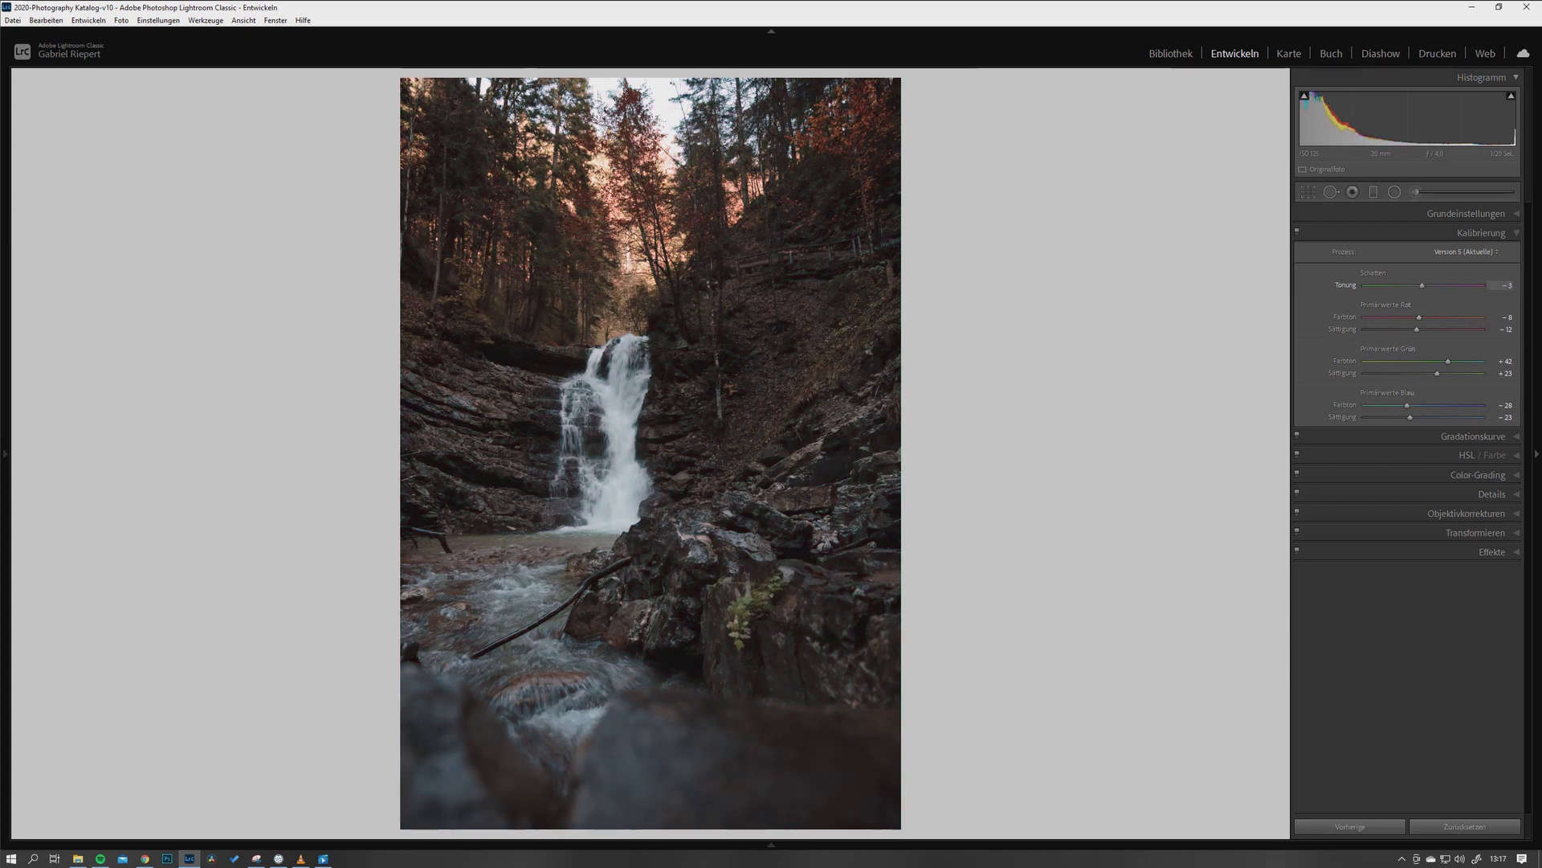
mouse_move(1482, 285)
left_mouse_down()
mouse_move(1383, 285)
mouse_move(1415, 285)
left_mouse_up()
key("Up")
key("period")
key("period")
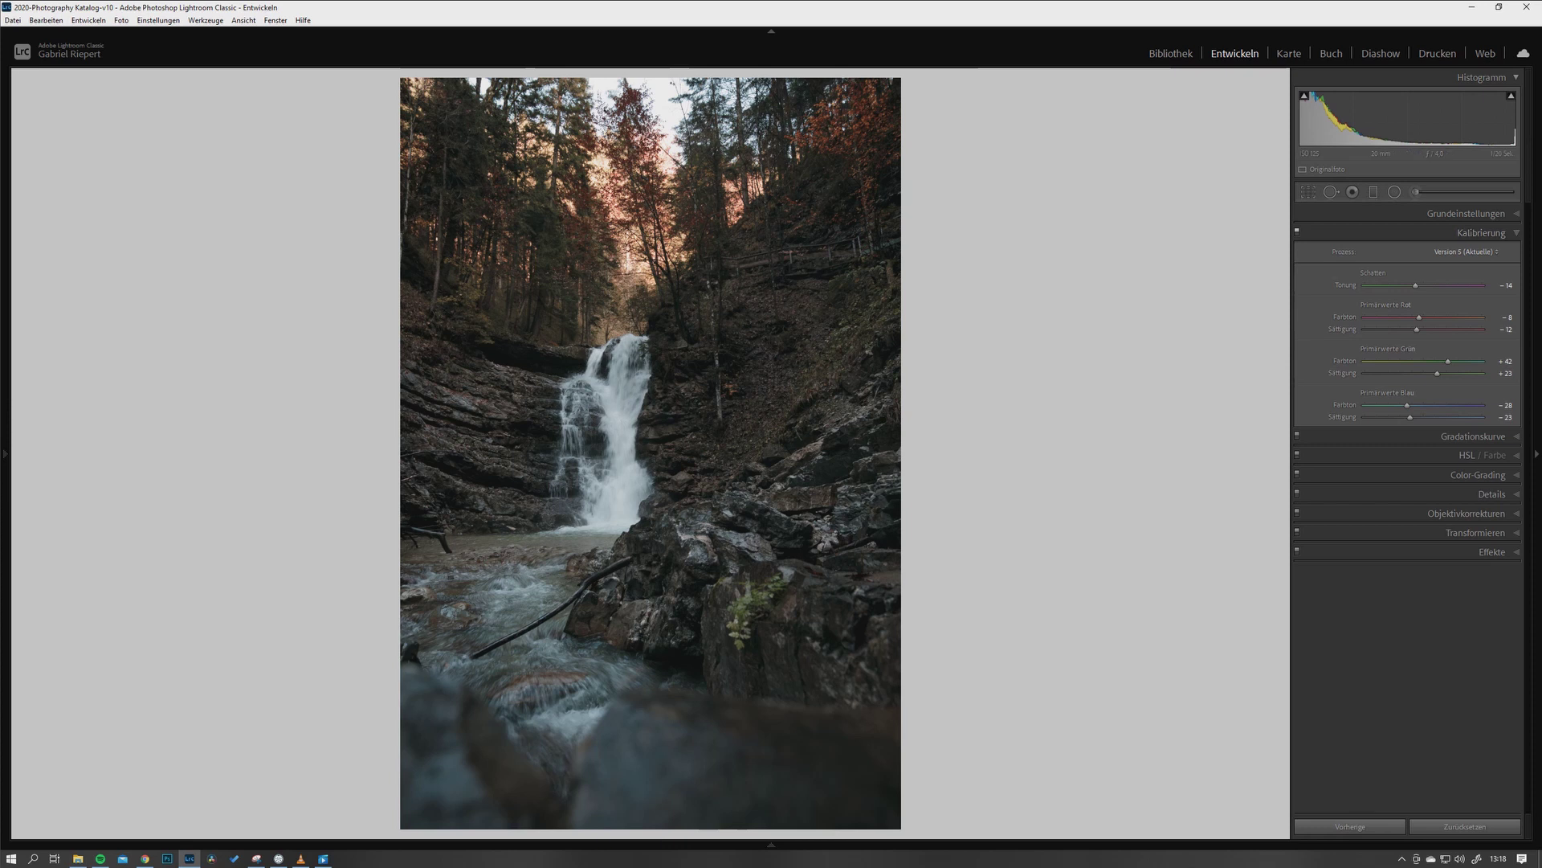
left_click(1297, 232)
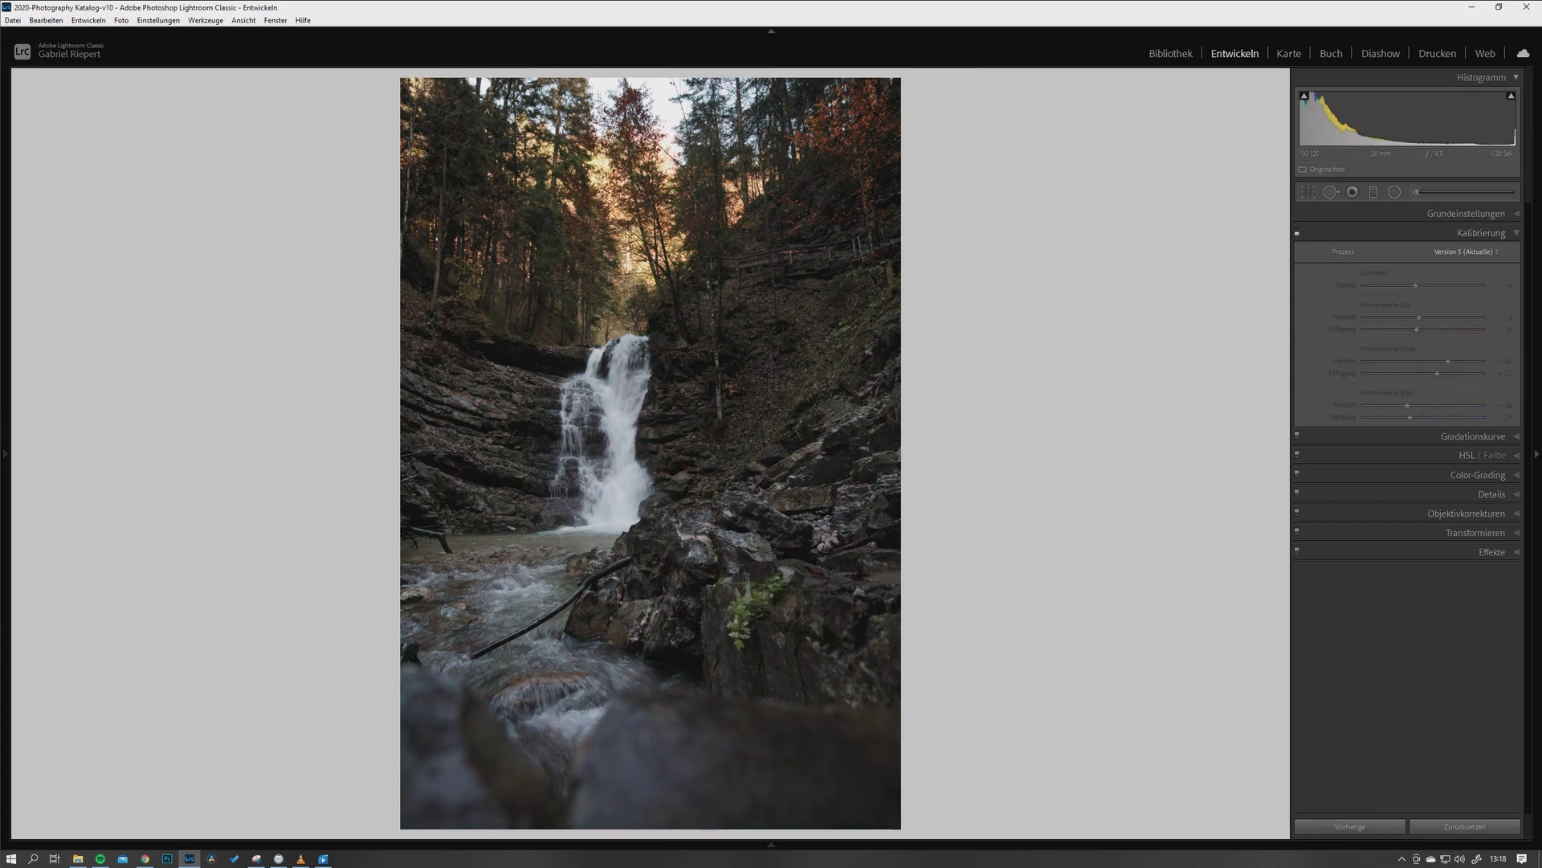
Re-enable calibration, review the before/after view, and bring up the Crop & Straighten overlay
left_click(1297, 233)
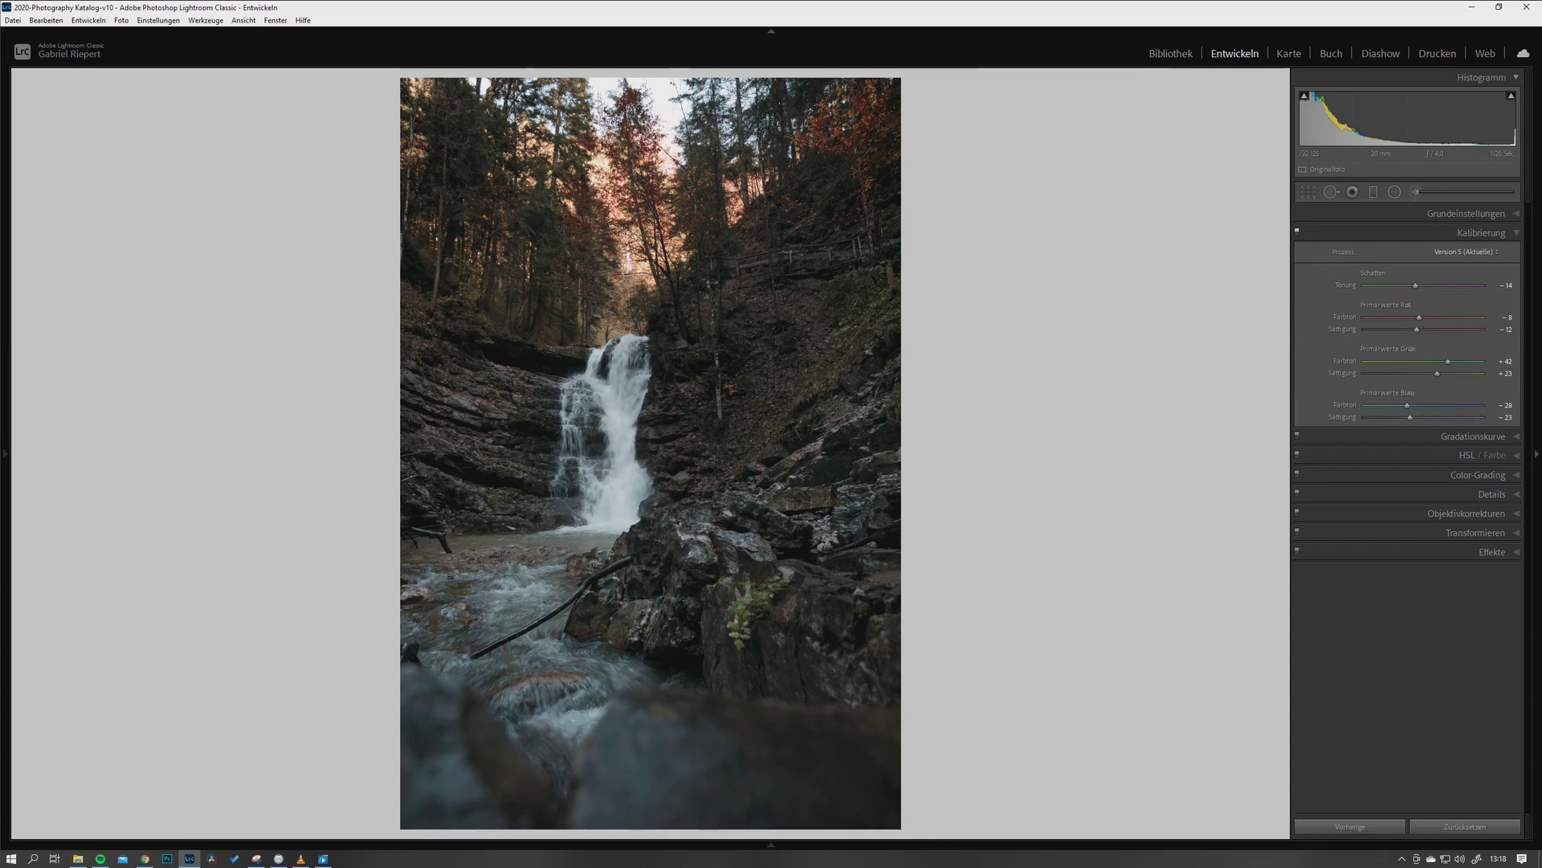
key("y")
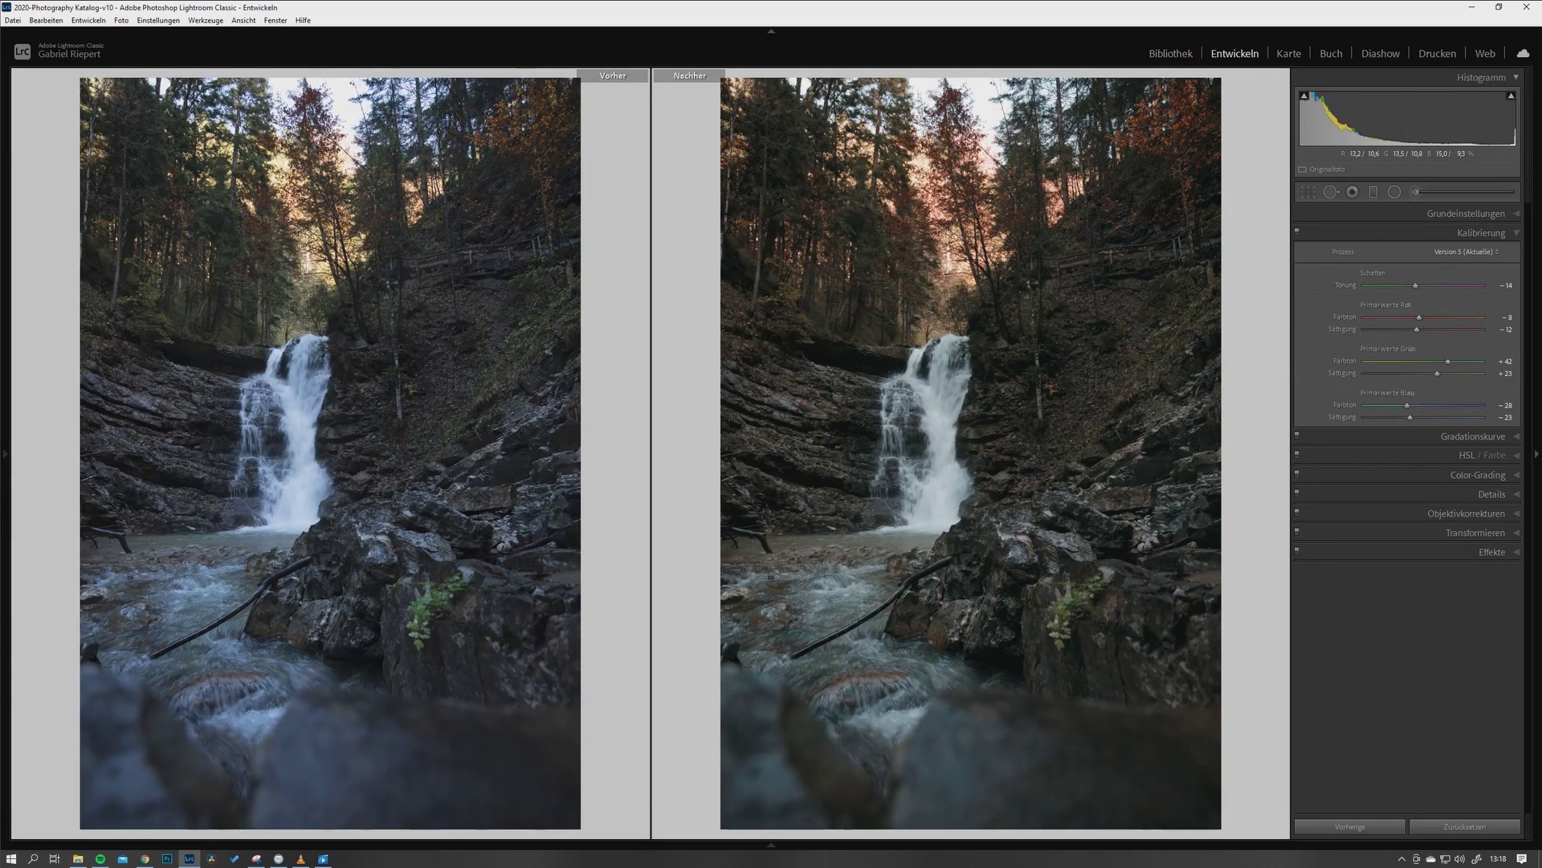
key("y")
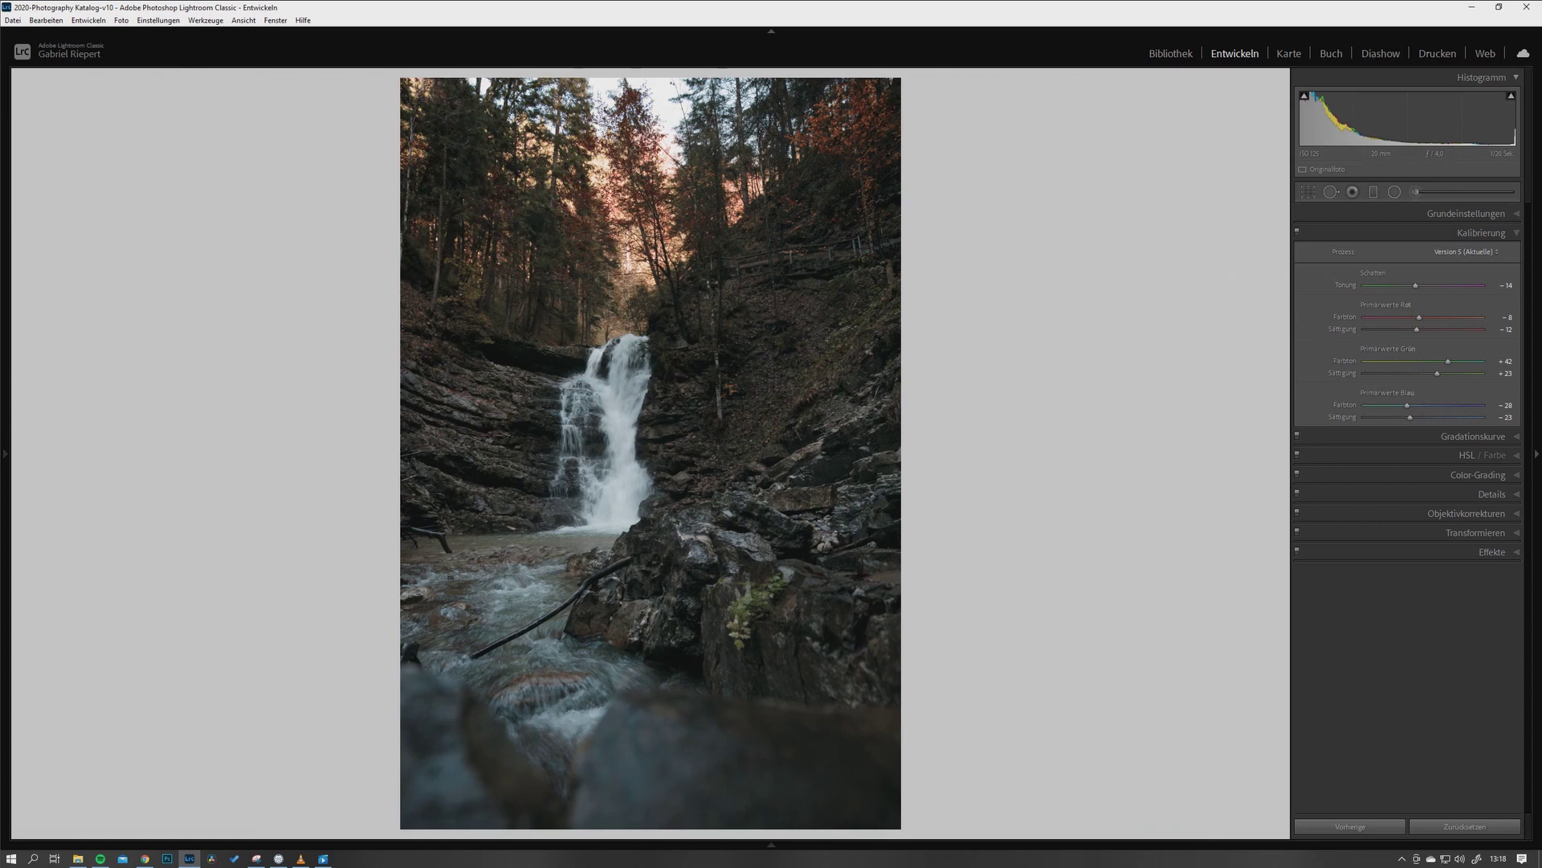
key("r")
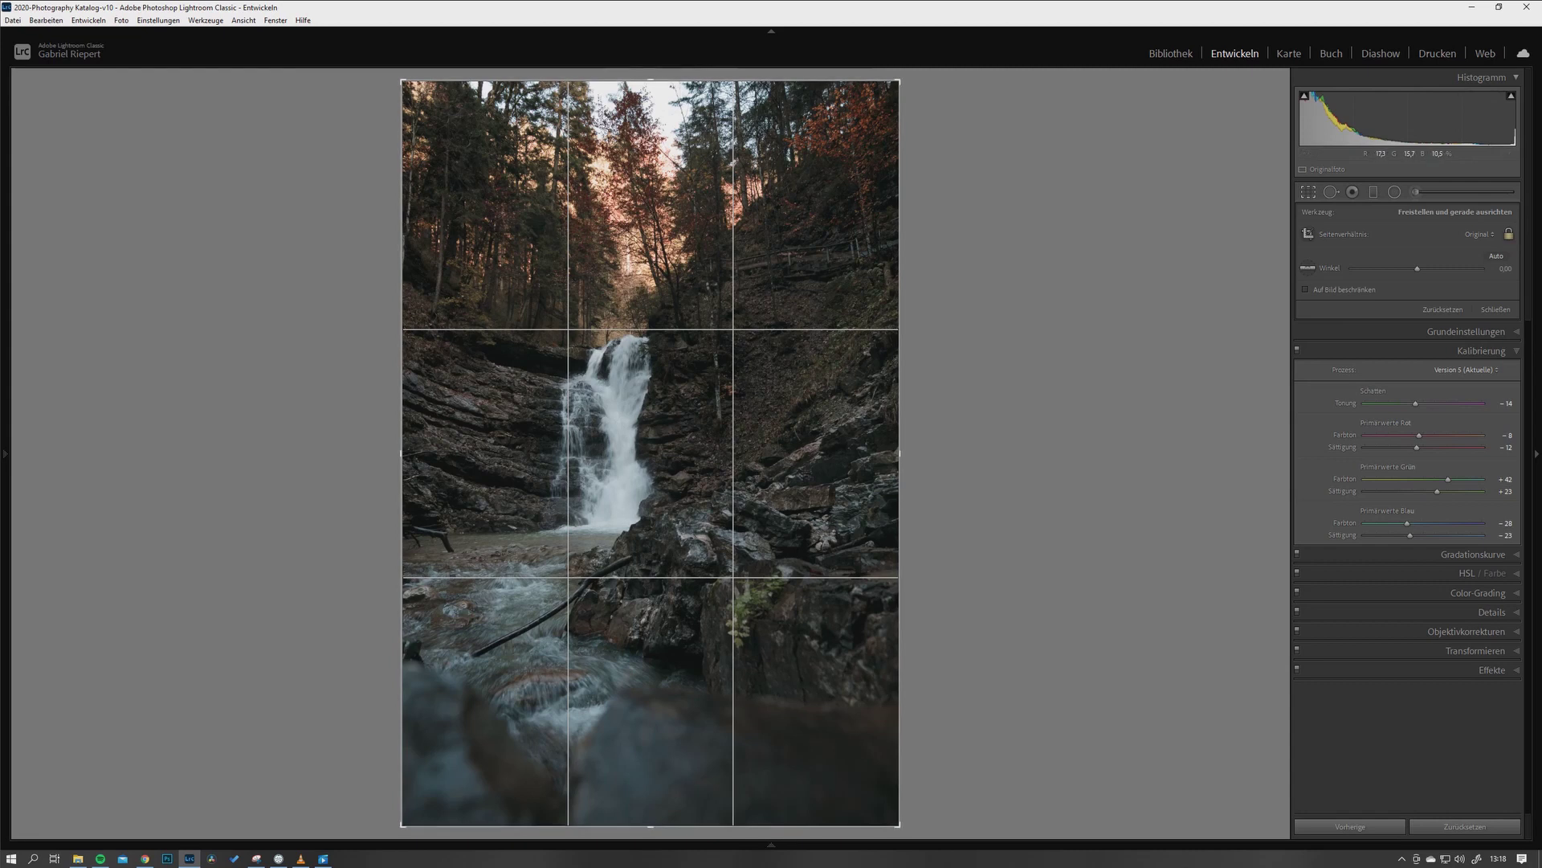
Pull the crop in from the top-left and reposition the waterfall inside the tighter frame
left_click_drag(402, 80, 434, 127)
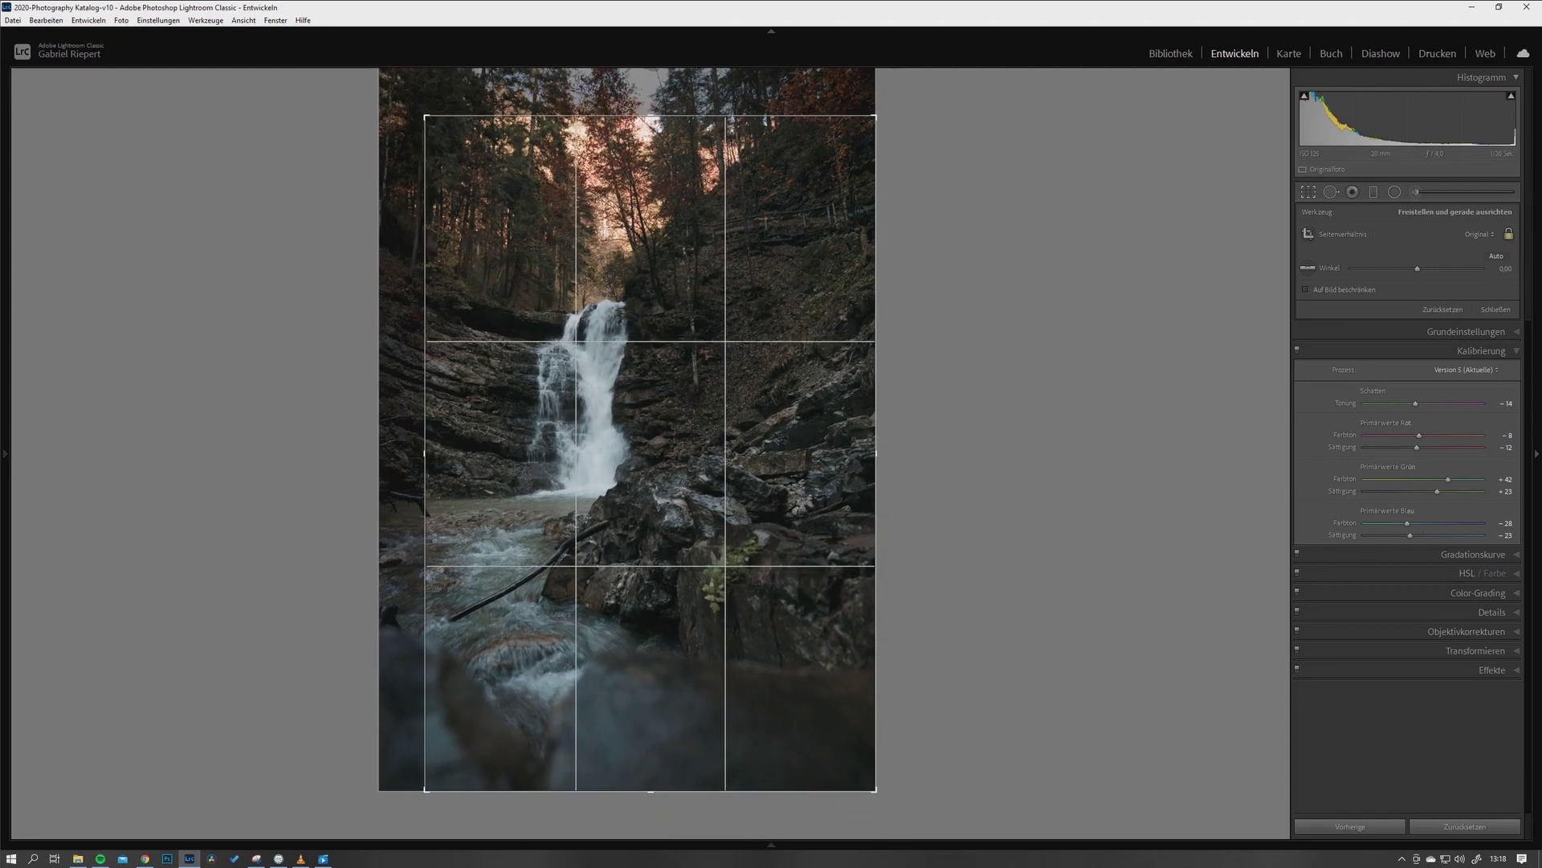
left_click_drag(619, 450, 638, 450)
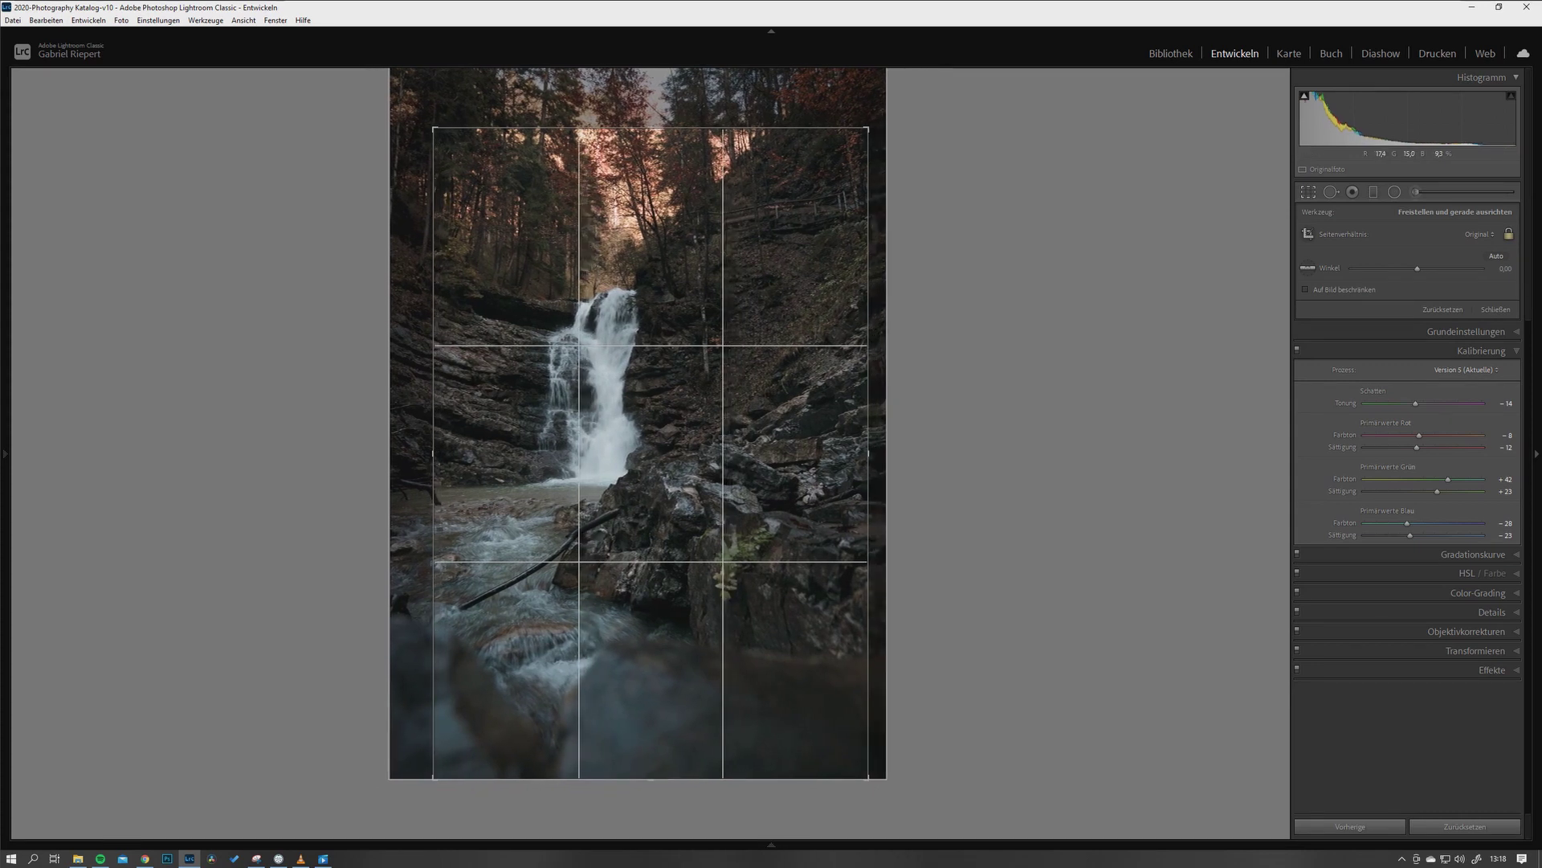
left_click_drag(638, 450, 637, 453)
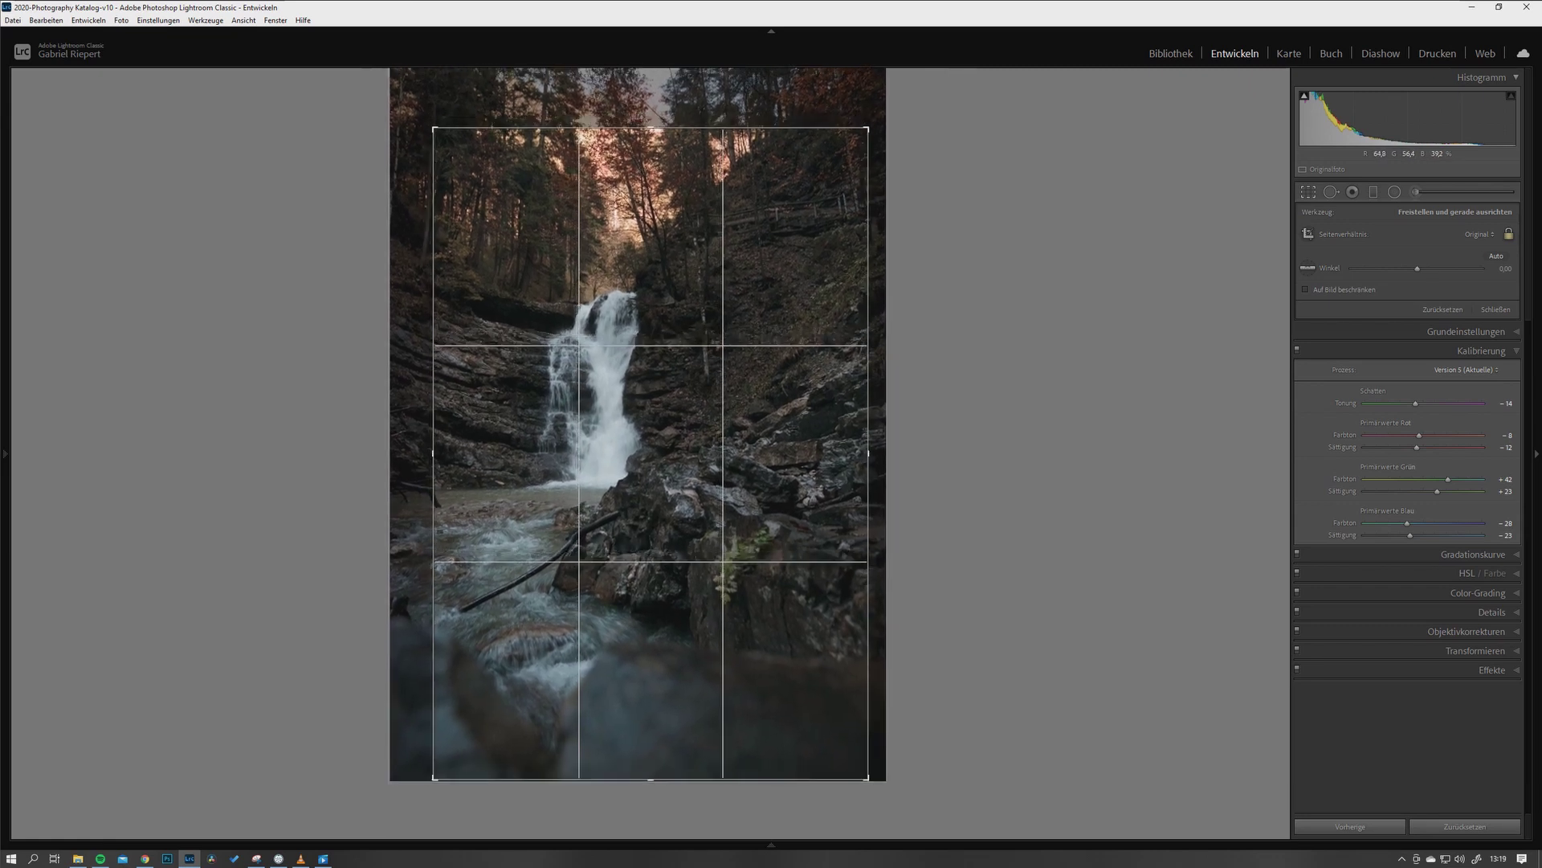
left_click_drag(637, 452, 633, 449)
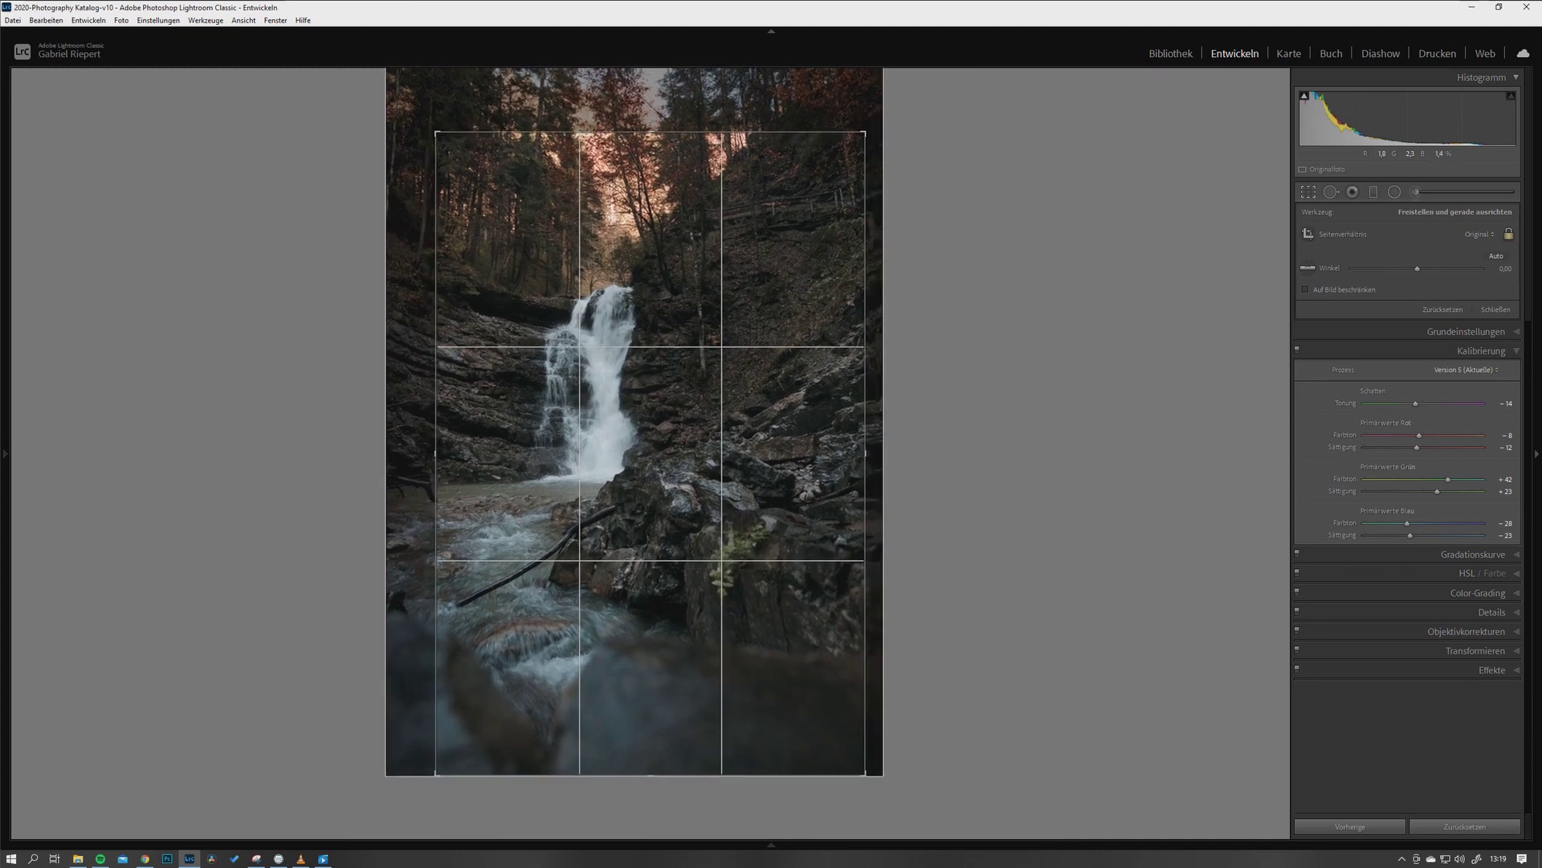
key("Return")
Preview the tightened crop by toggling the crop overlay off and on
key("r")
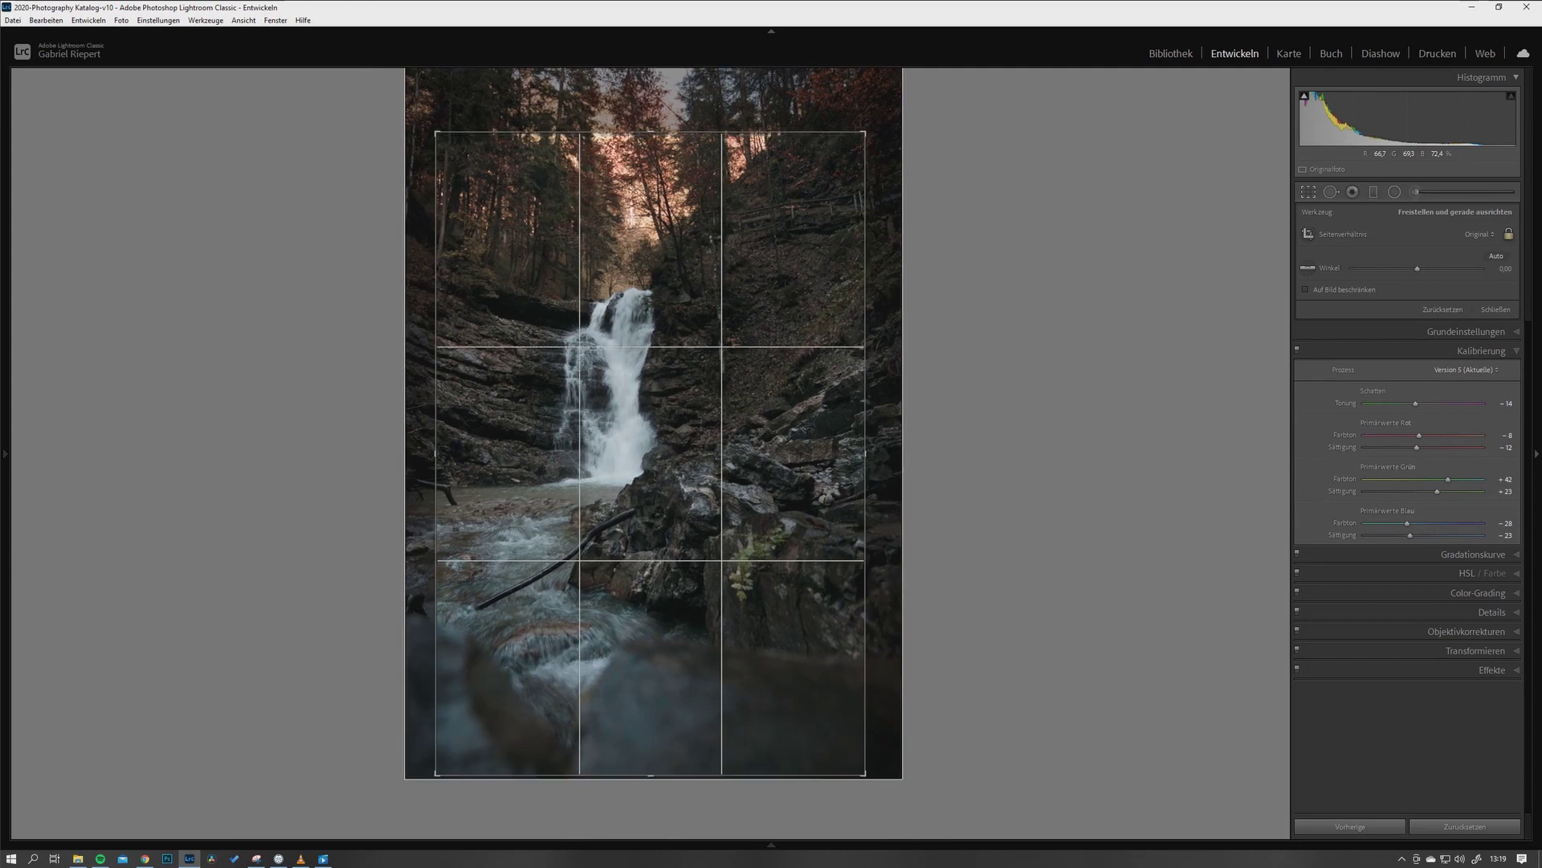
key("Return")
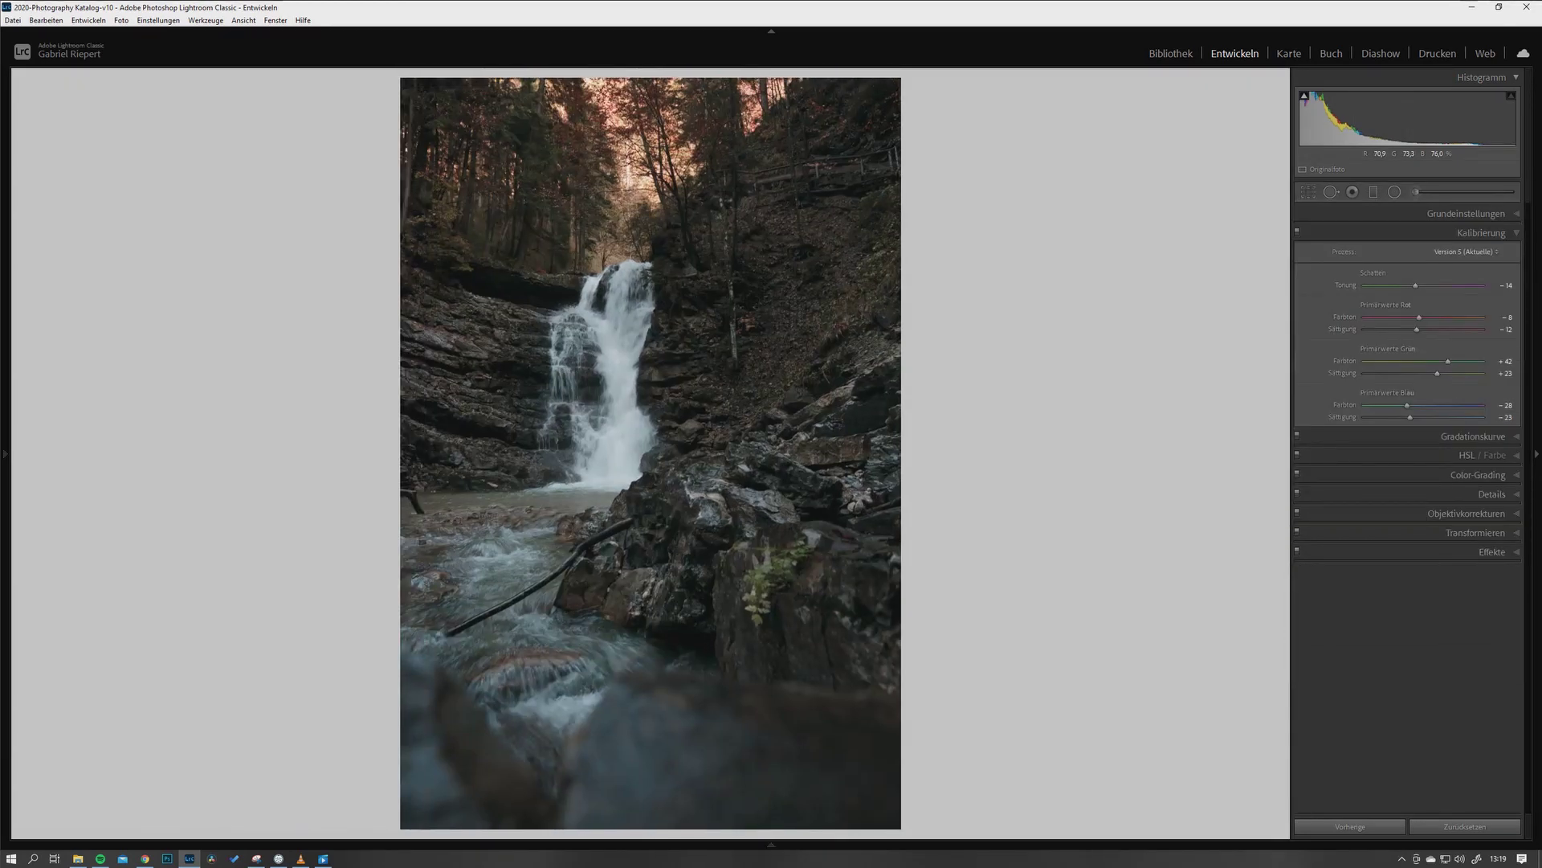
key("r")
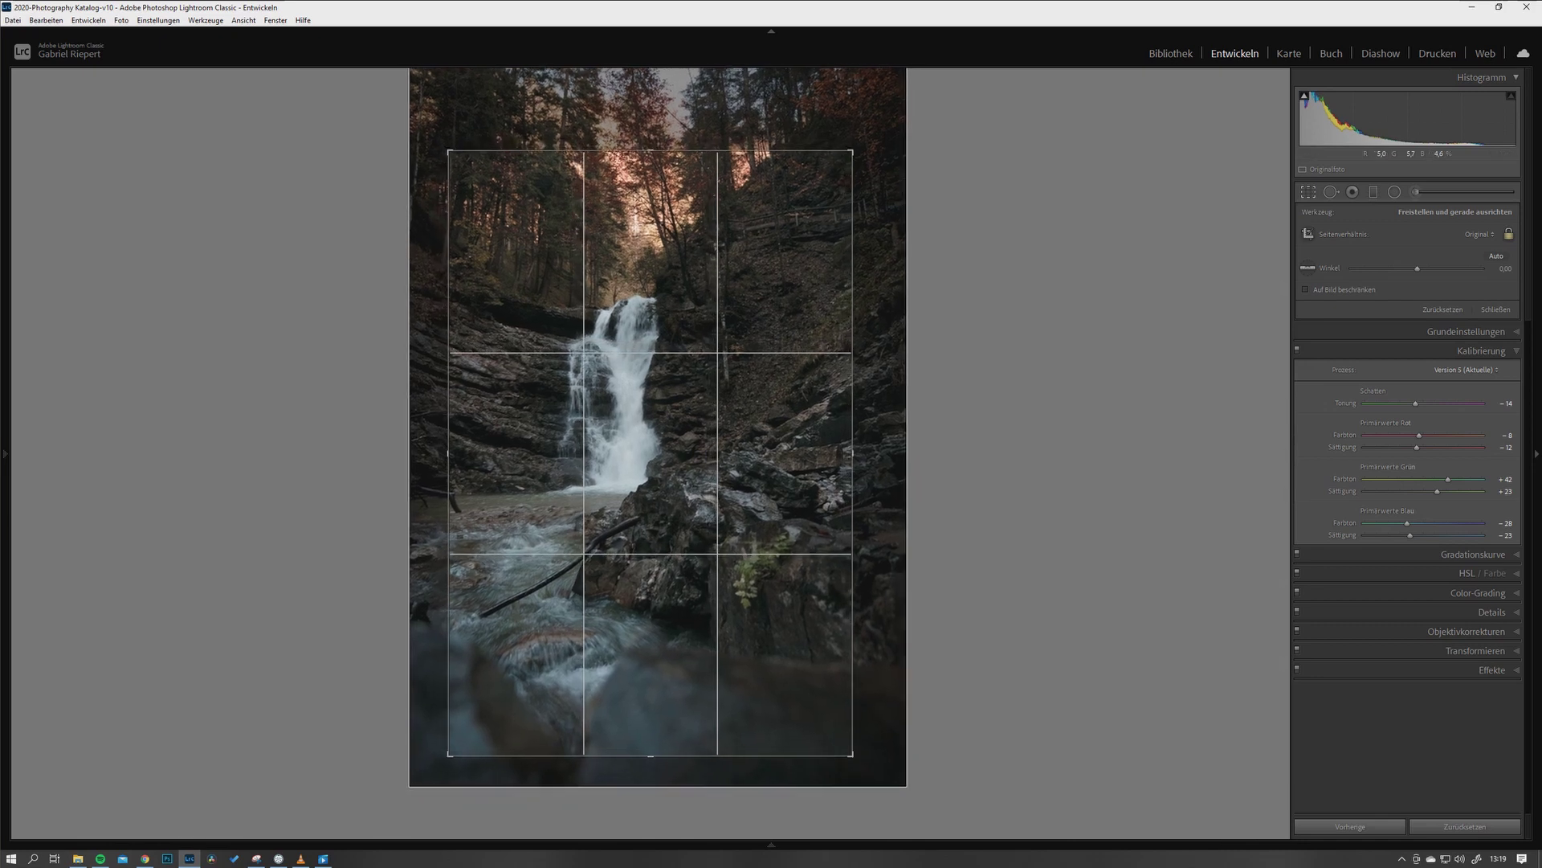
key("Return")
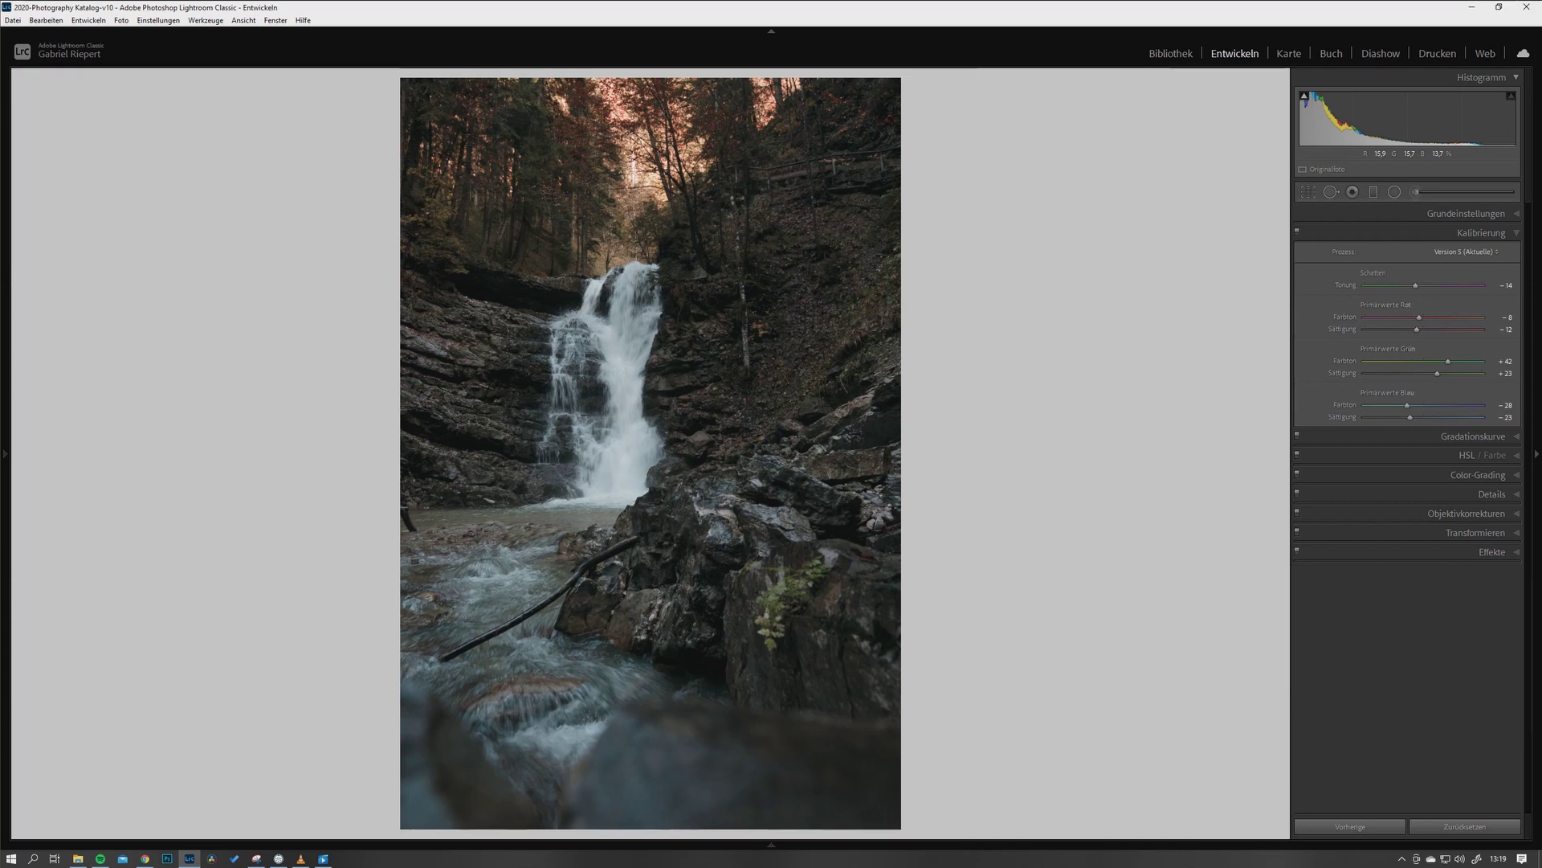
key("r")
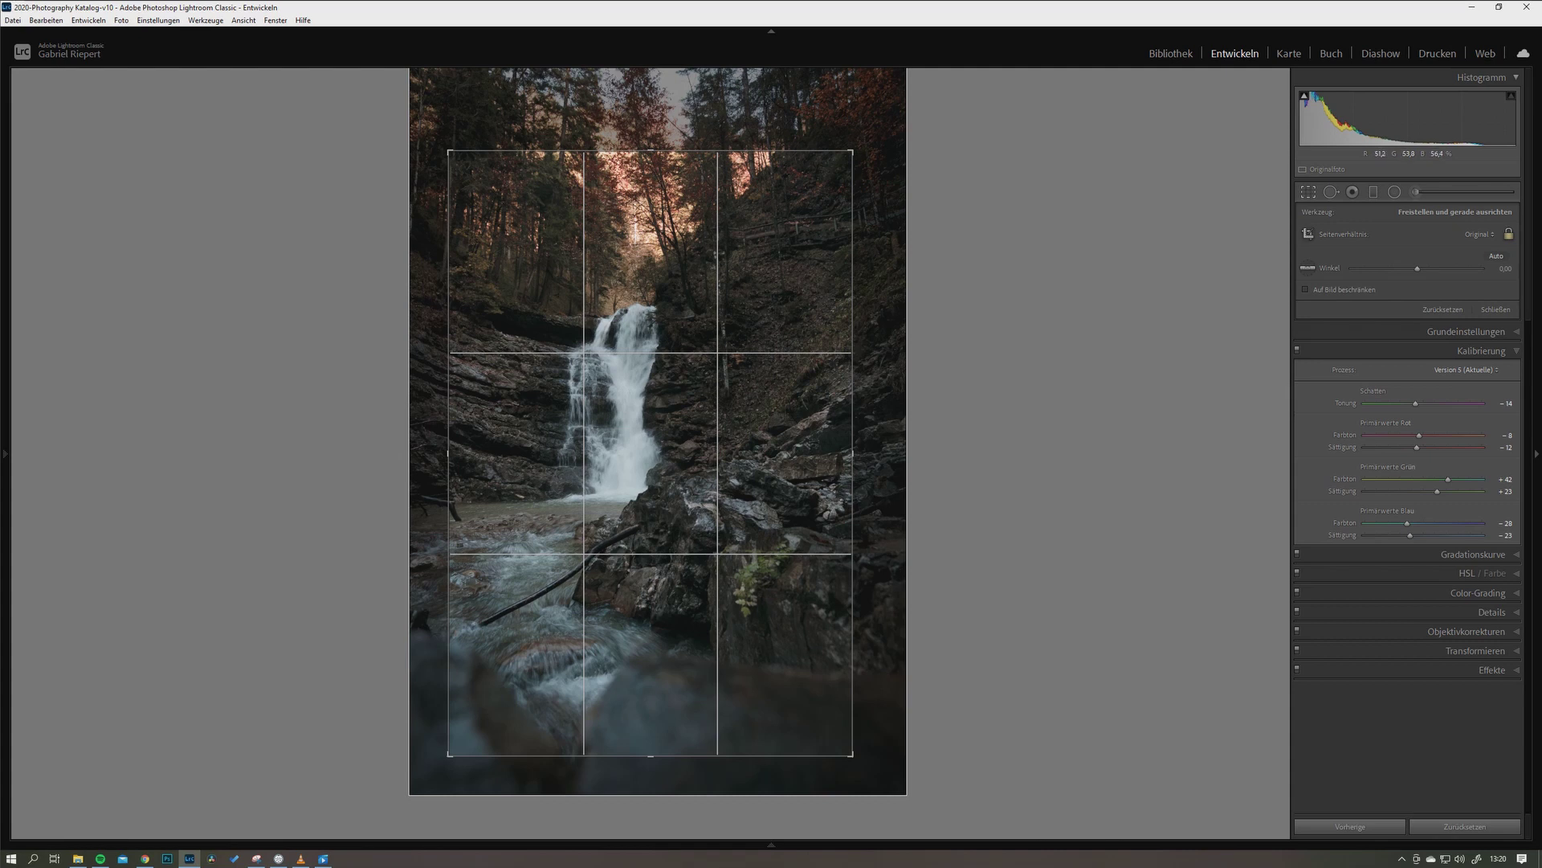
Shift the waterfall photo left in the crop frame, straighten it slightly, and commit the crop
left_click_drag(651, 450, 613, 452)
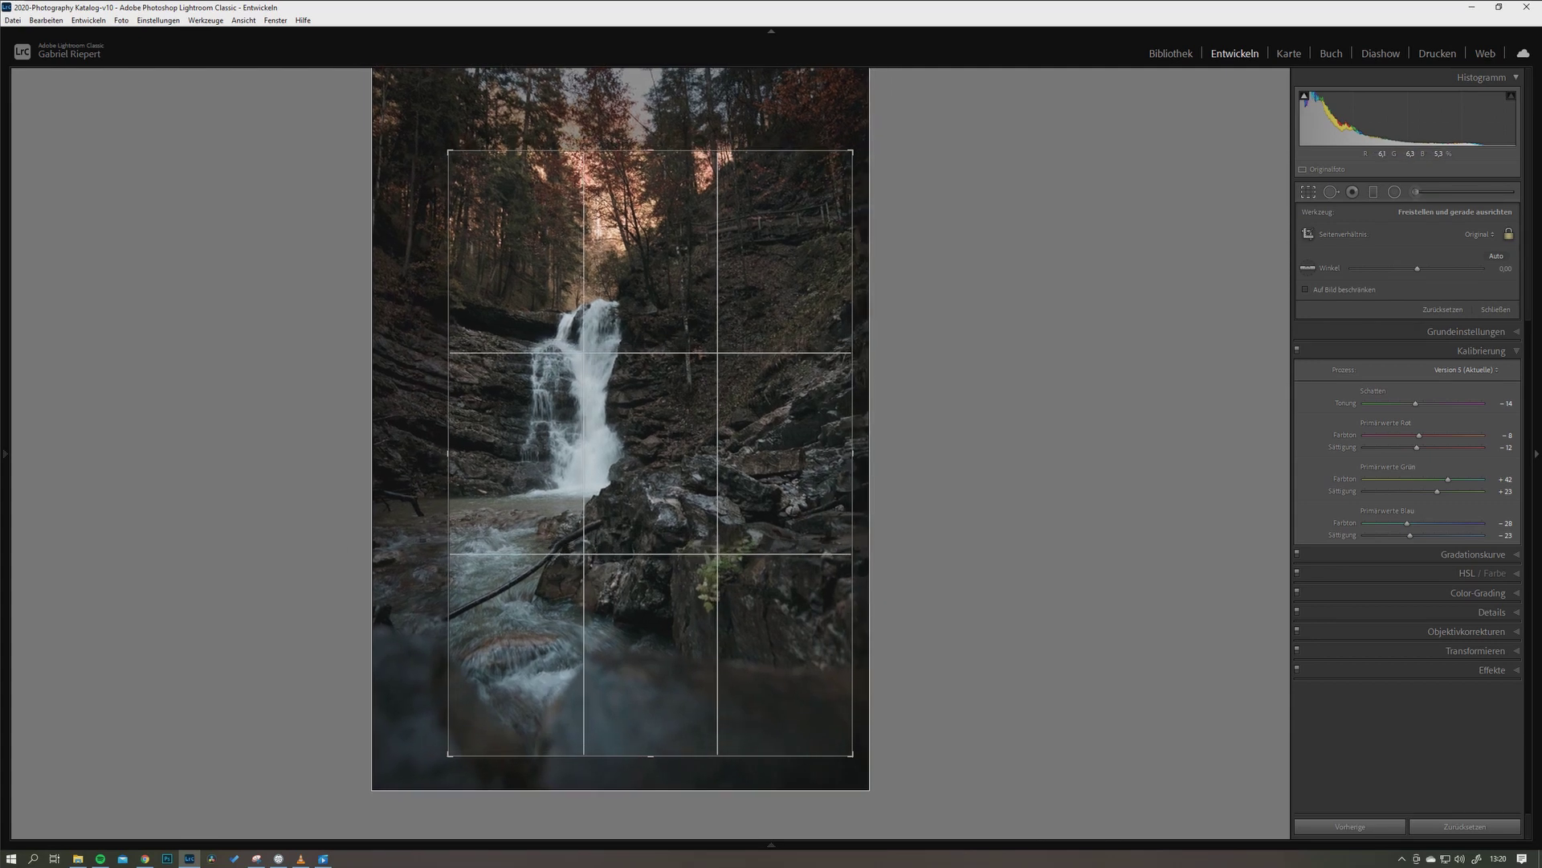
key("Return")
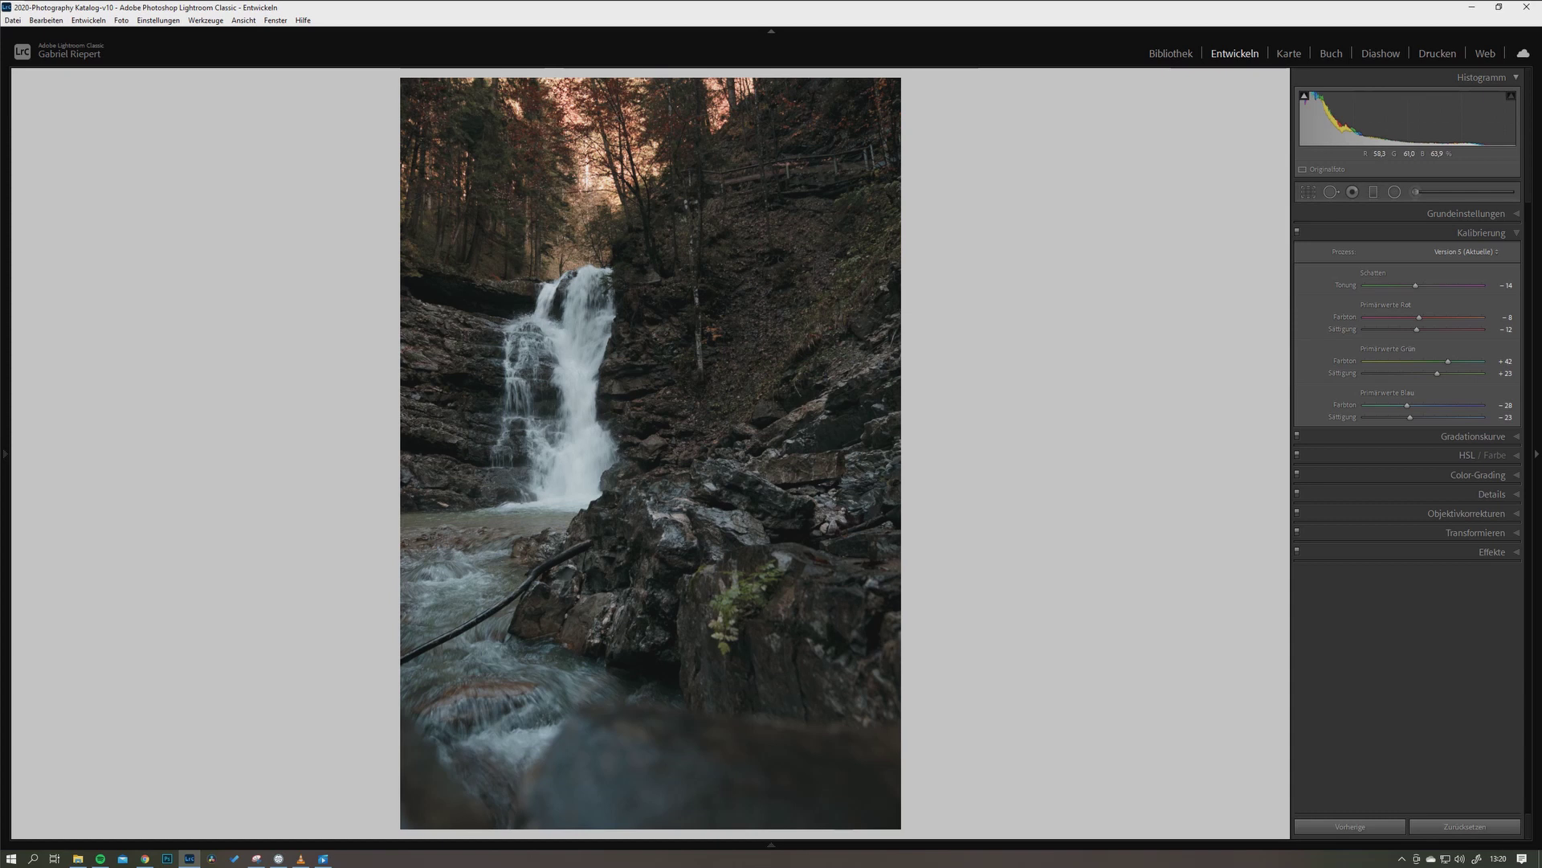
key("r")
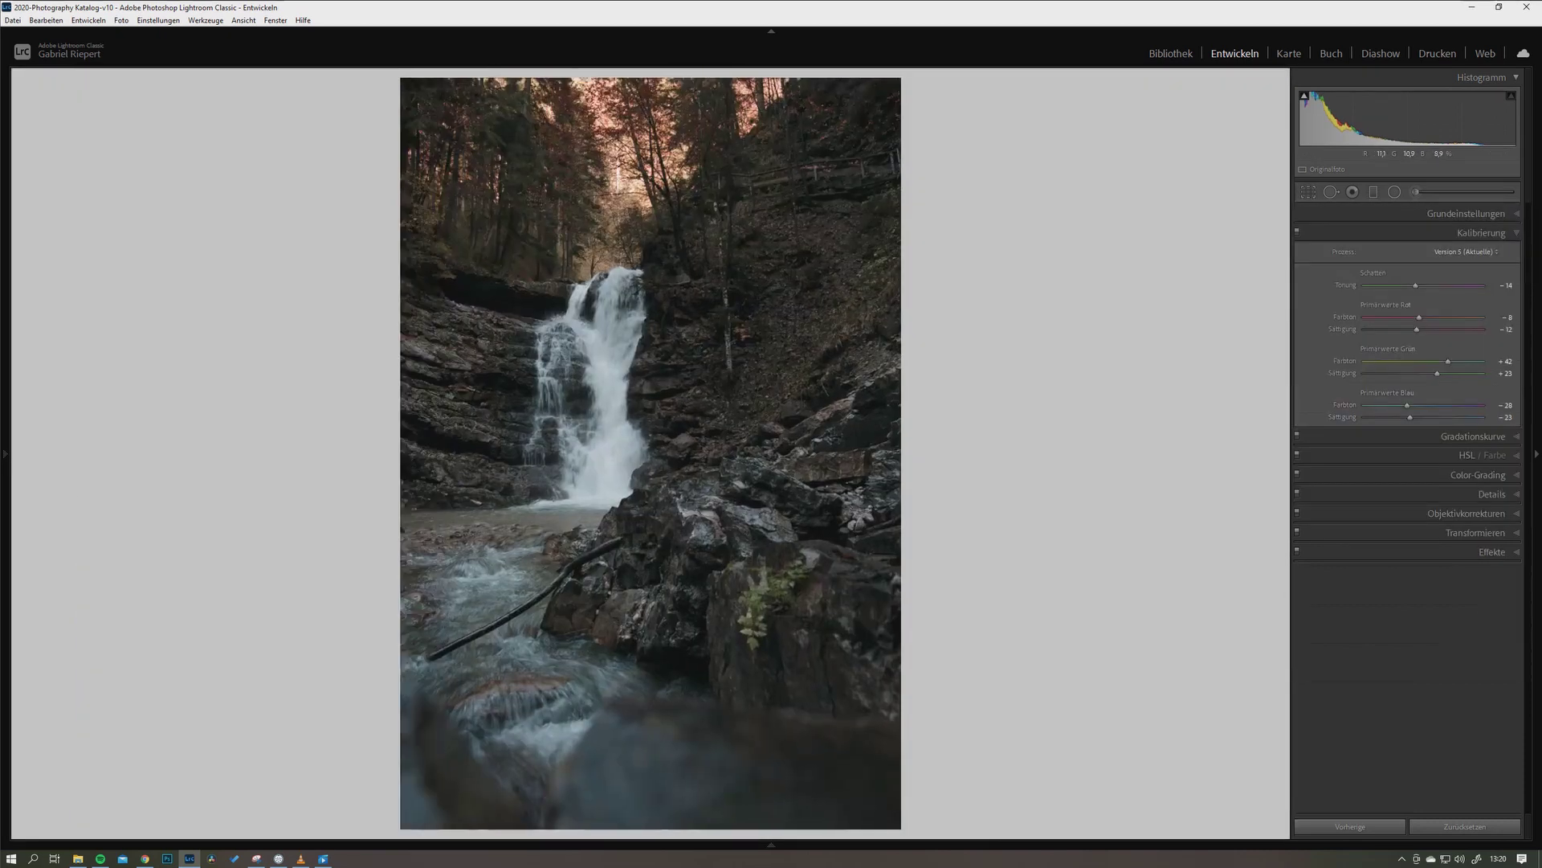
key("r")
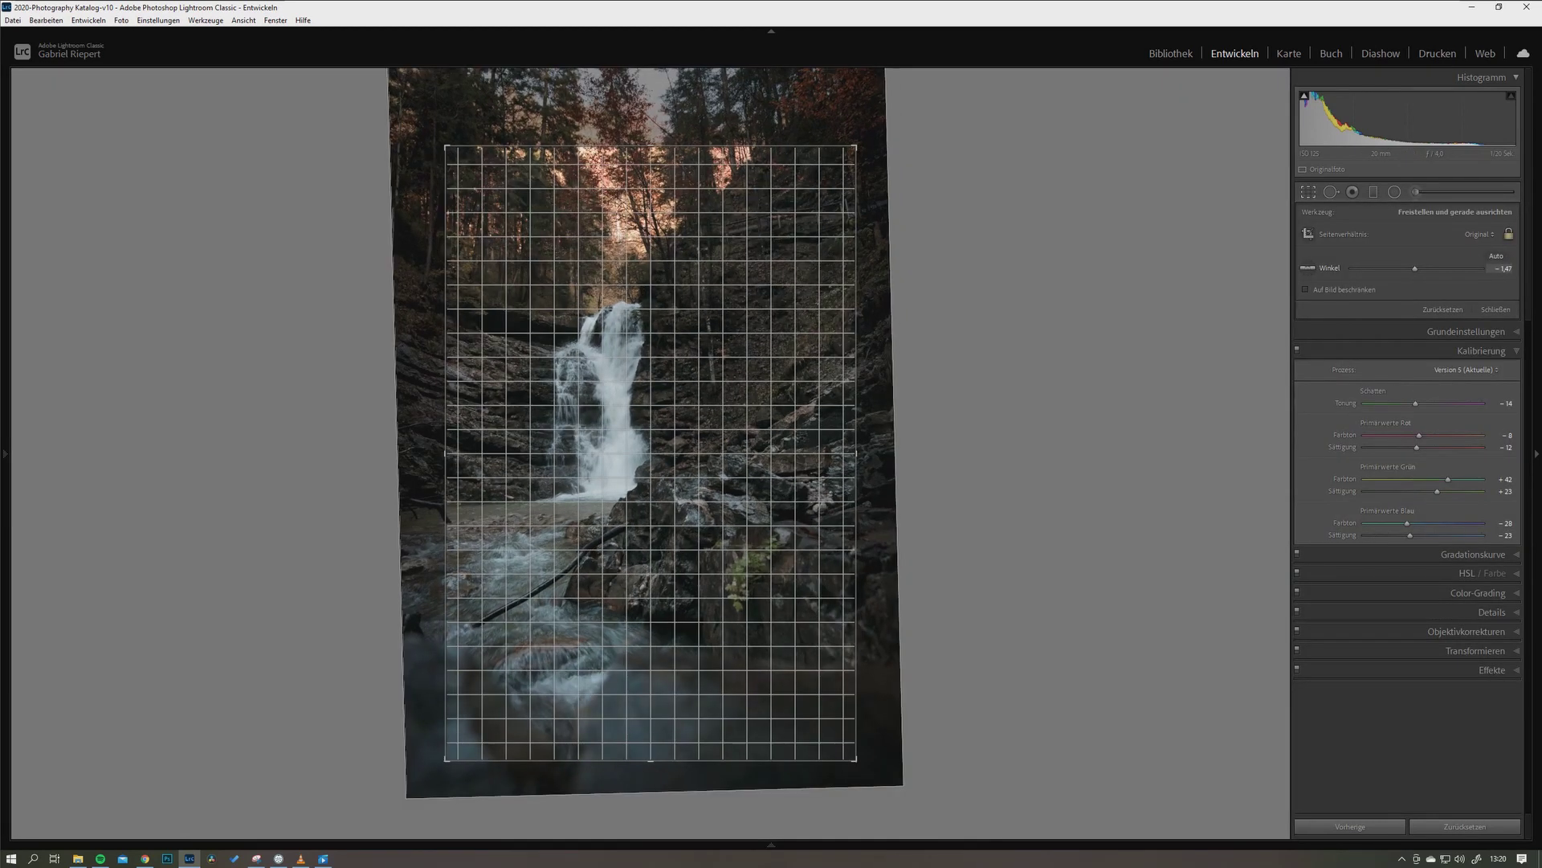
key("Return")
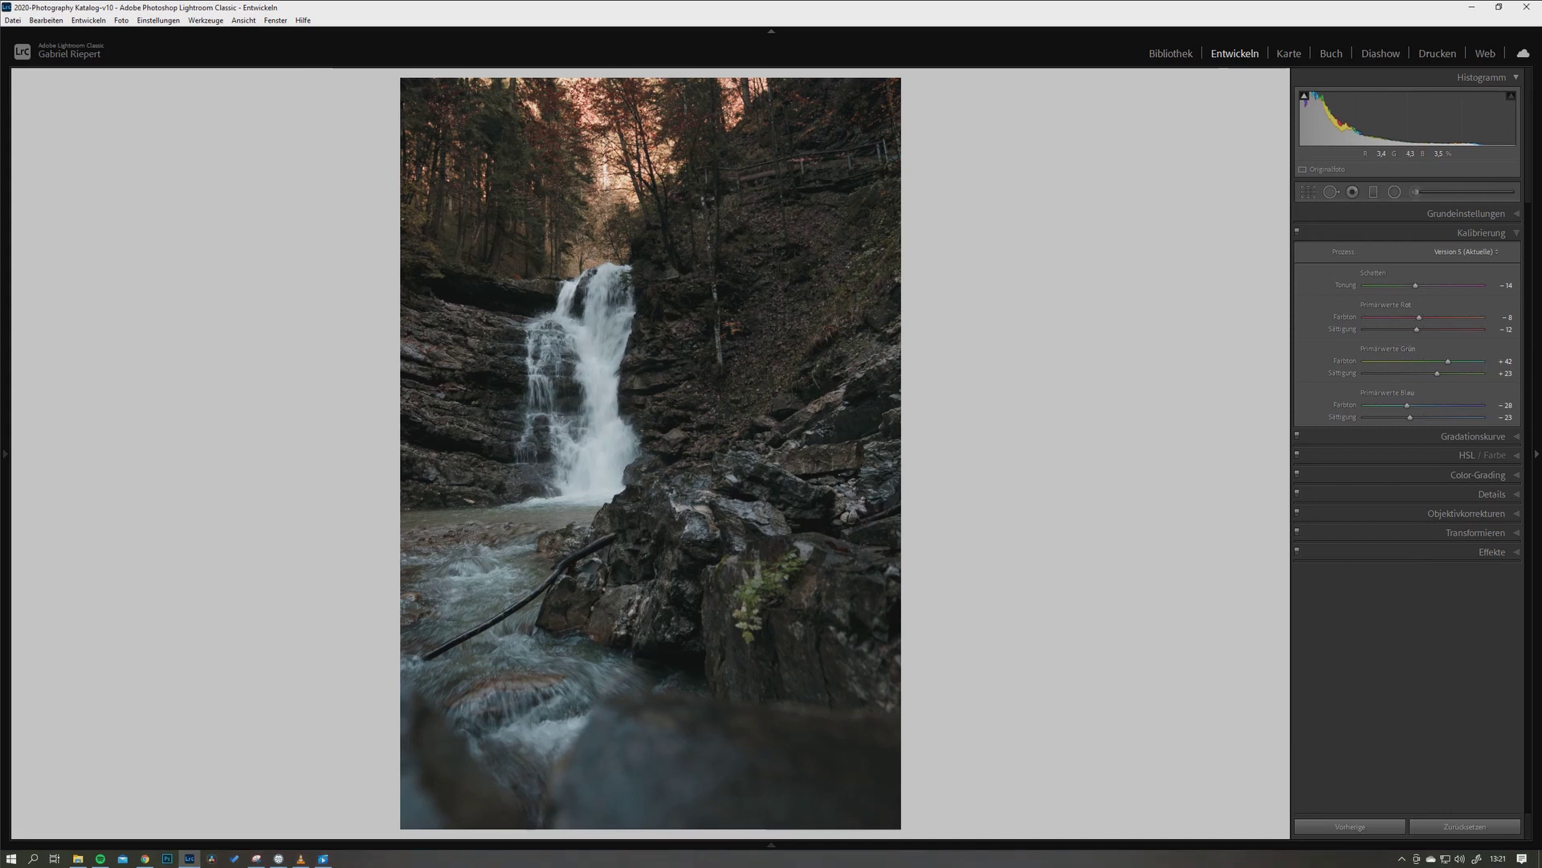
left_click(1466, 213)
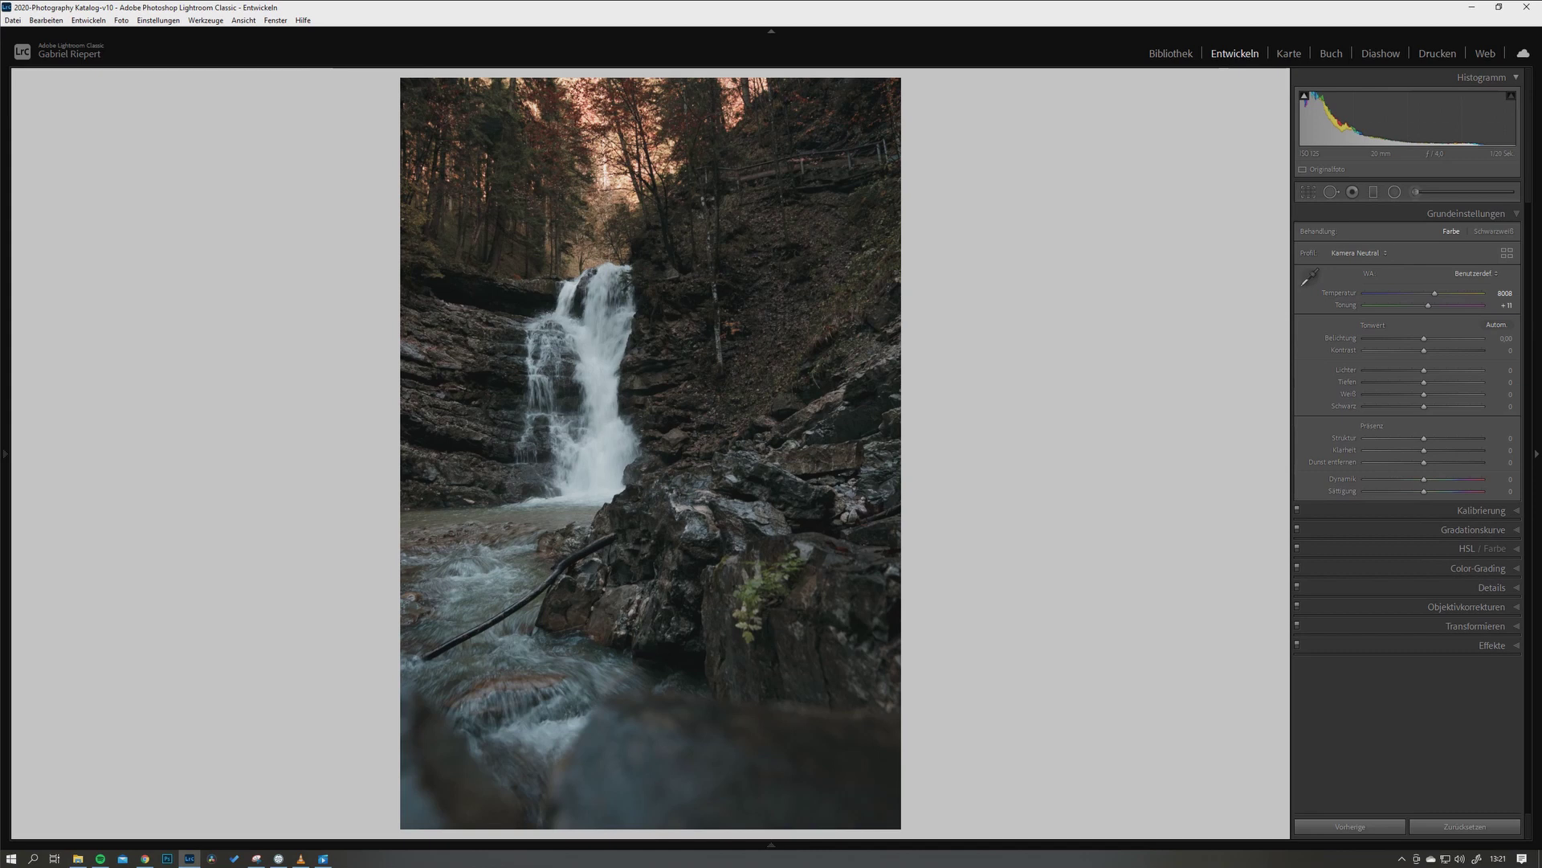
Nudge the exposure up and settle it around +0.91
key("comma")
key("comma")
key("comma")
key("plus")
key("plus")
key("plus")
key("plus")
key("plus")
key("plus")
key("plus")
key("plus")
key("plus")
key("plus")
key("plus")
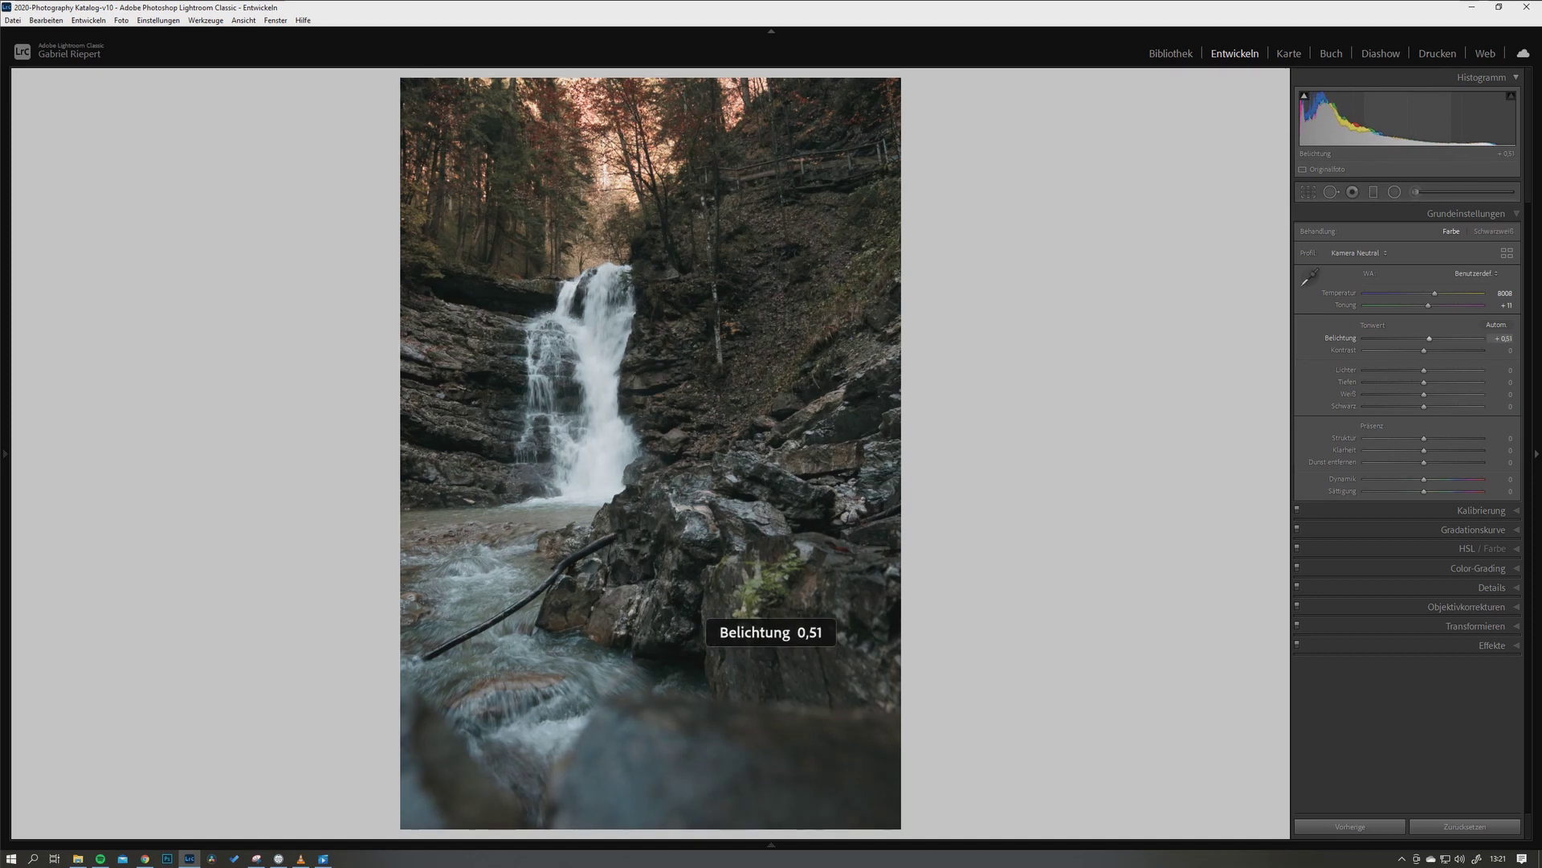
key("plus")
key("plus")
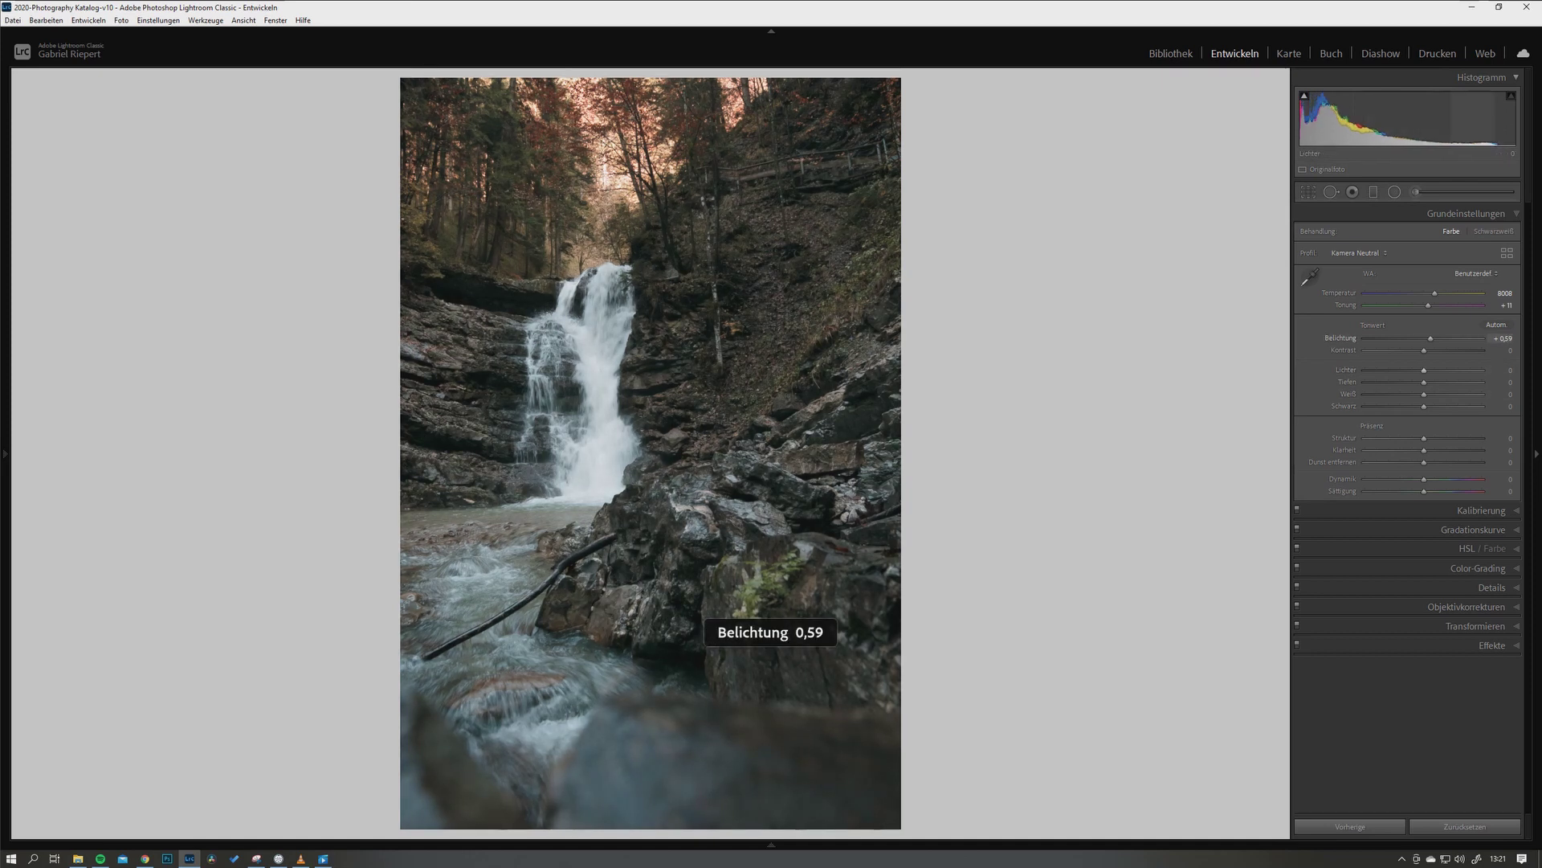
key("period")
key("period")
key("period")
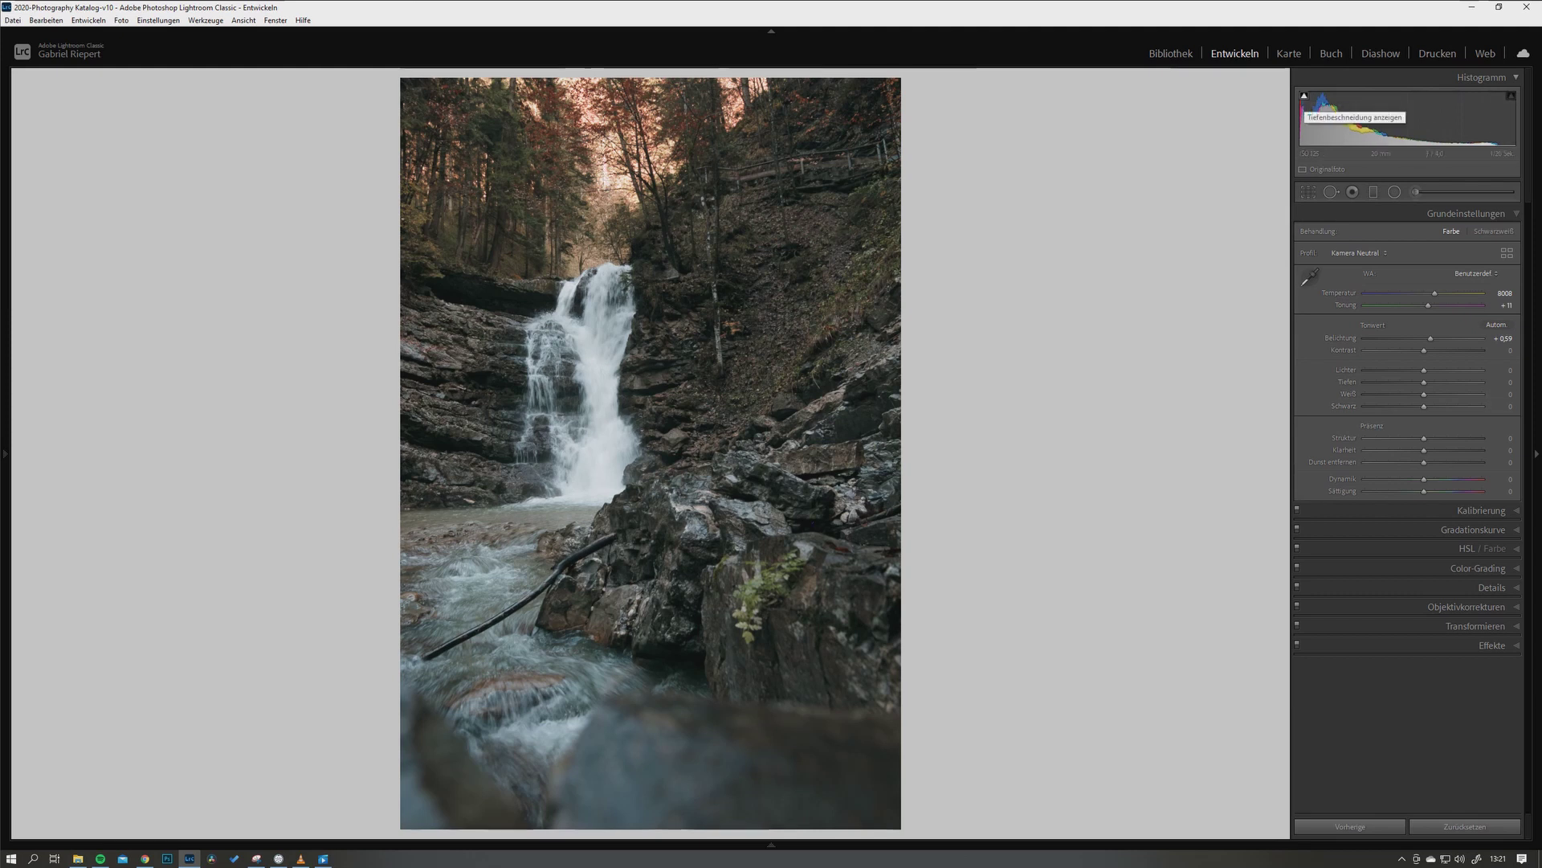
key("equal")
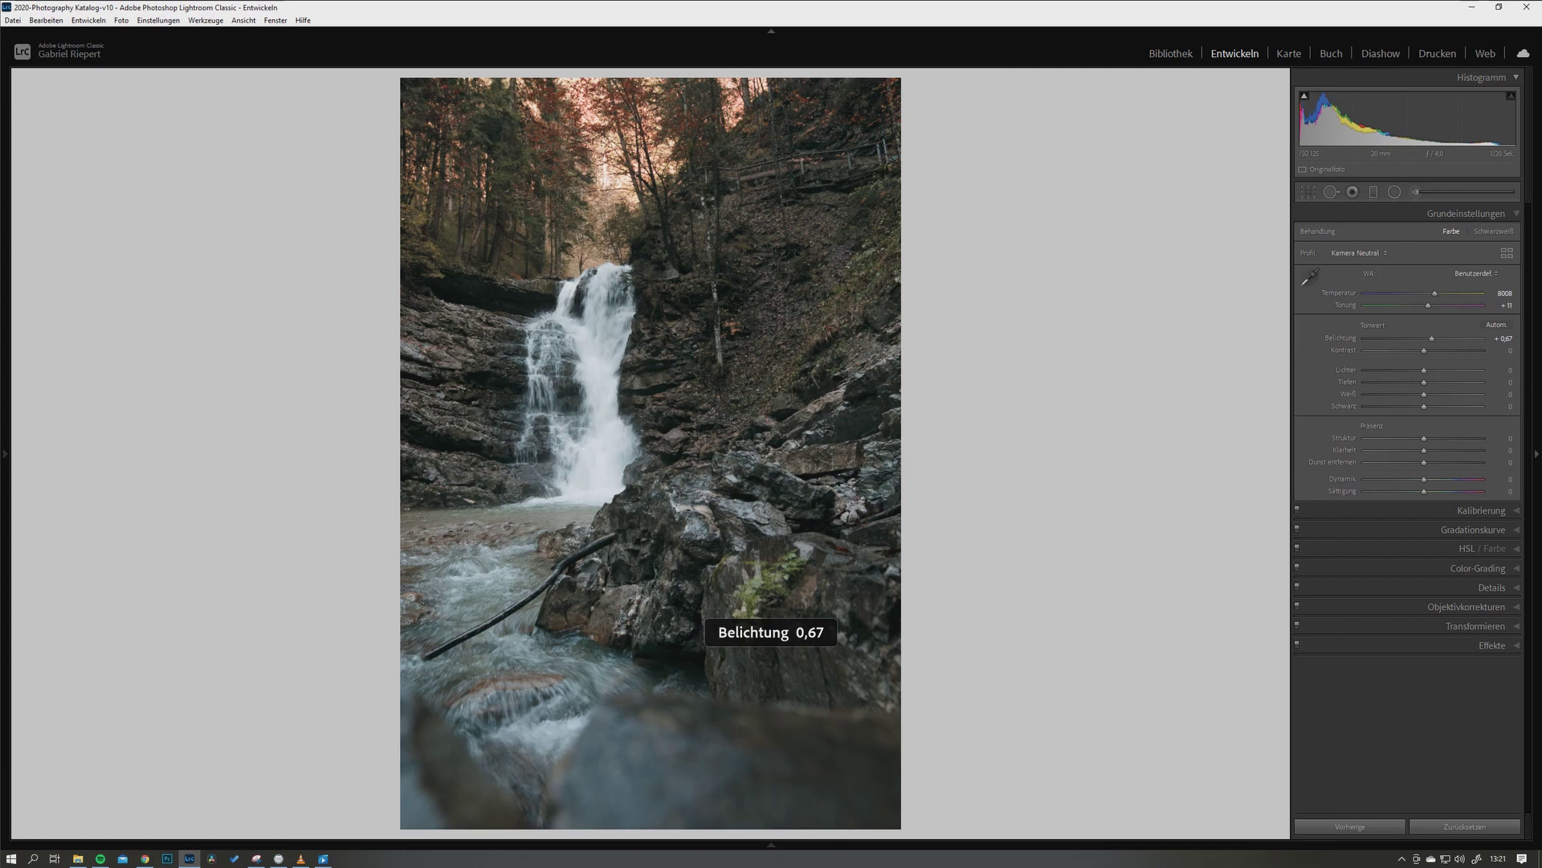
key("equal")
key("equal")
key("equal")
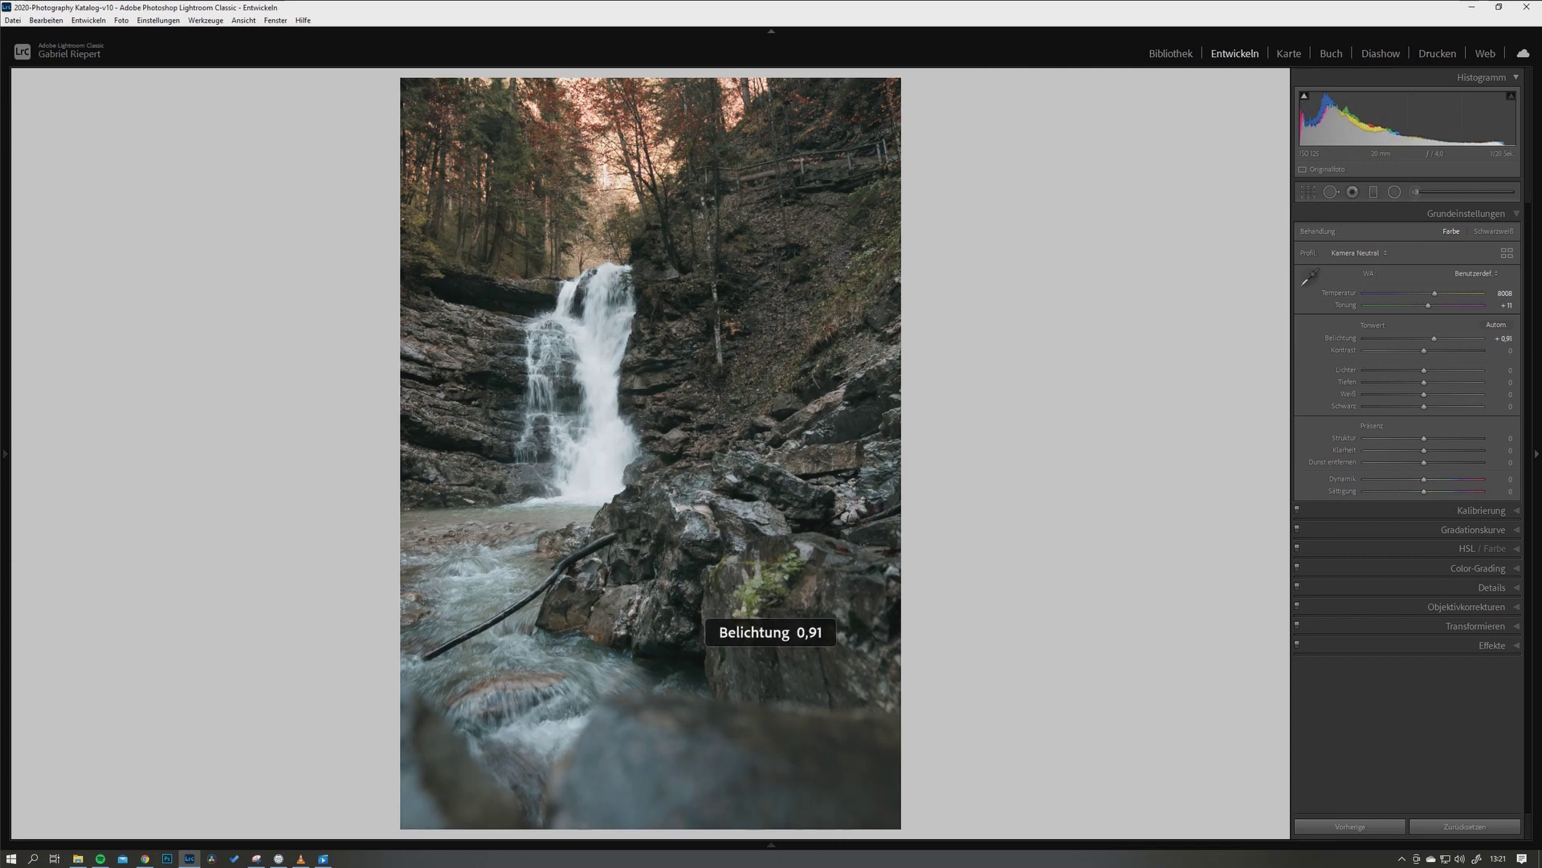
key("equal")
key("equal")
key("equal")
key("equal")
key("equal")
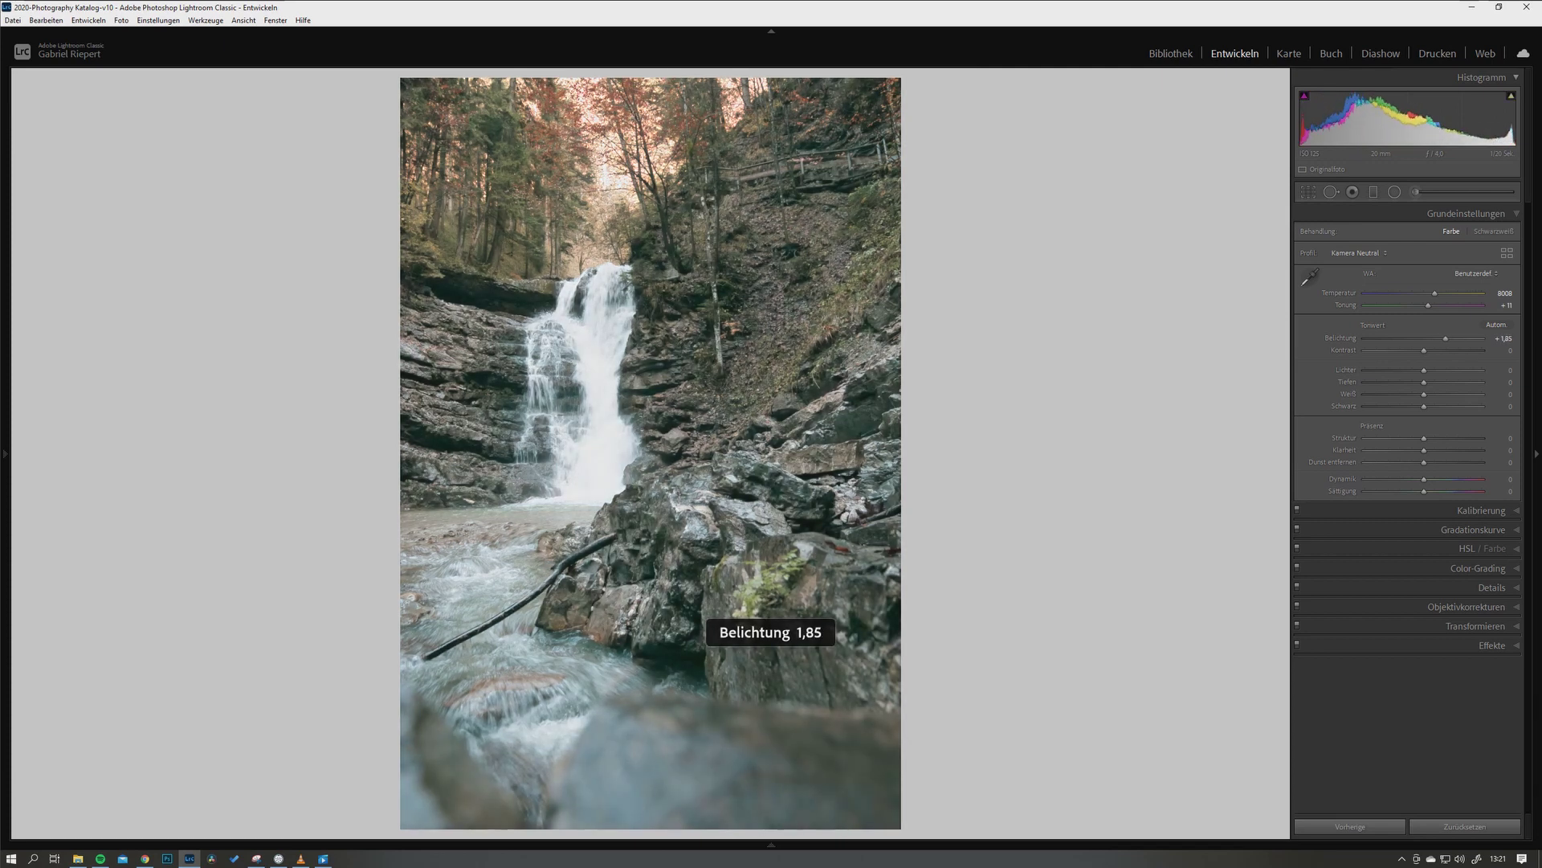
key("minus")
key("period")
key("period")
key("period")
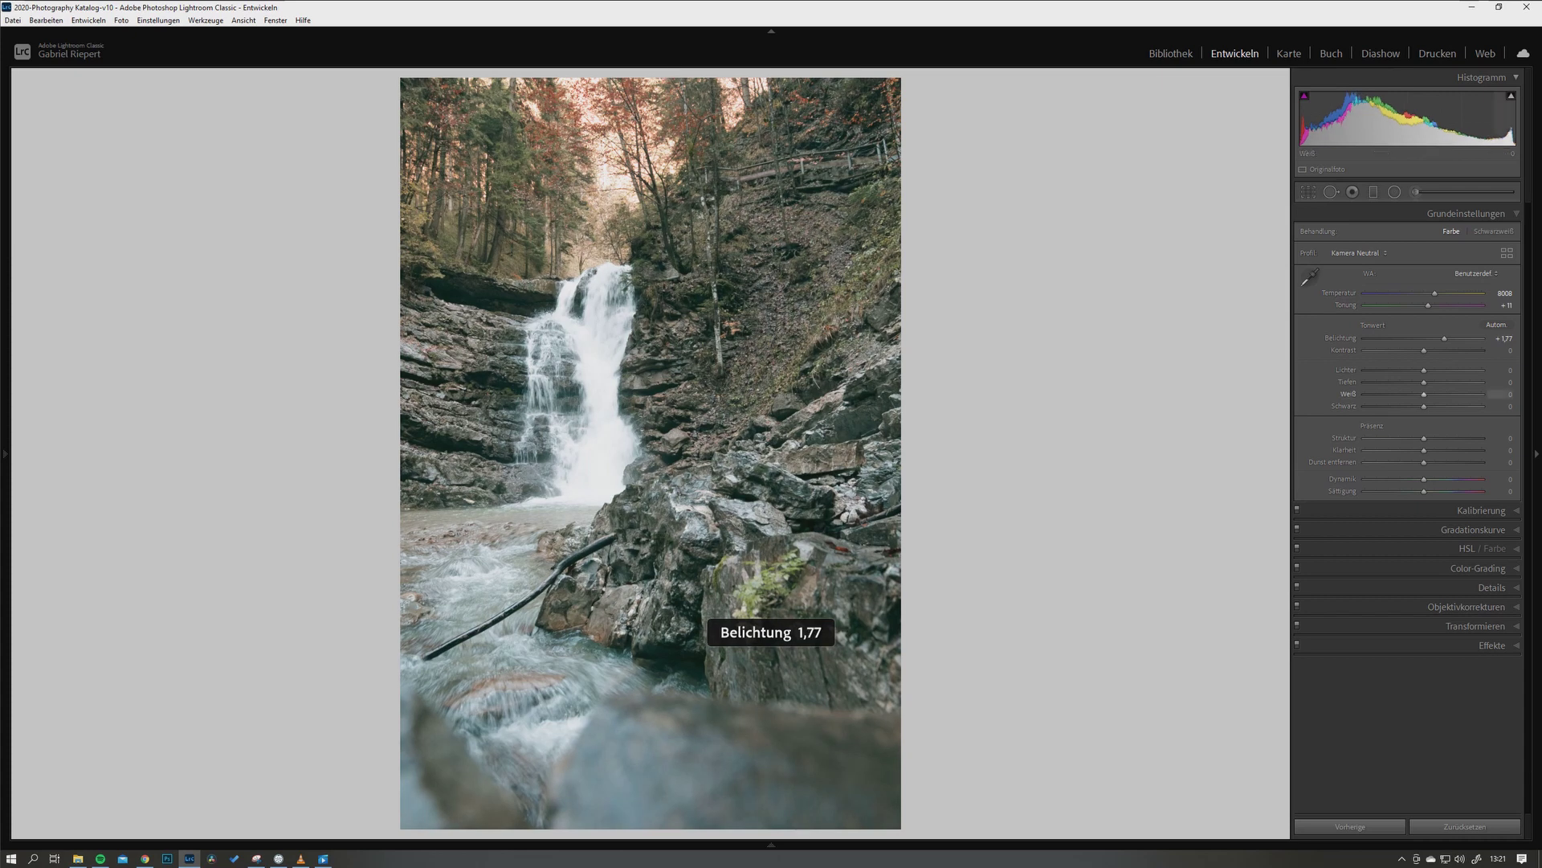
key("comma")
key("comma")
key("comma")
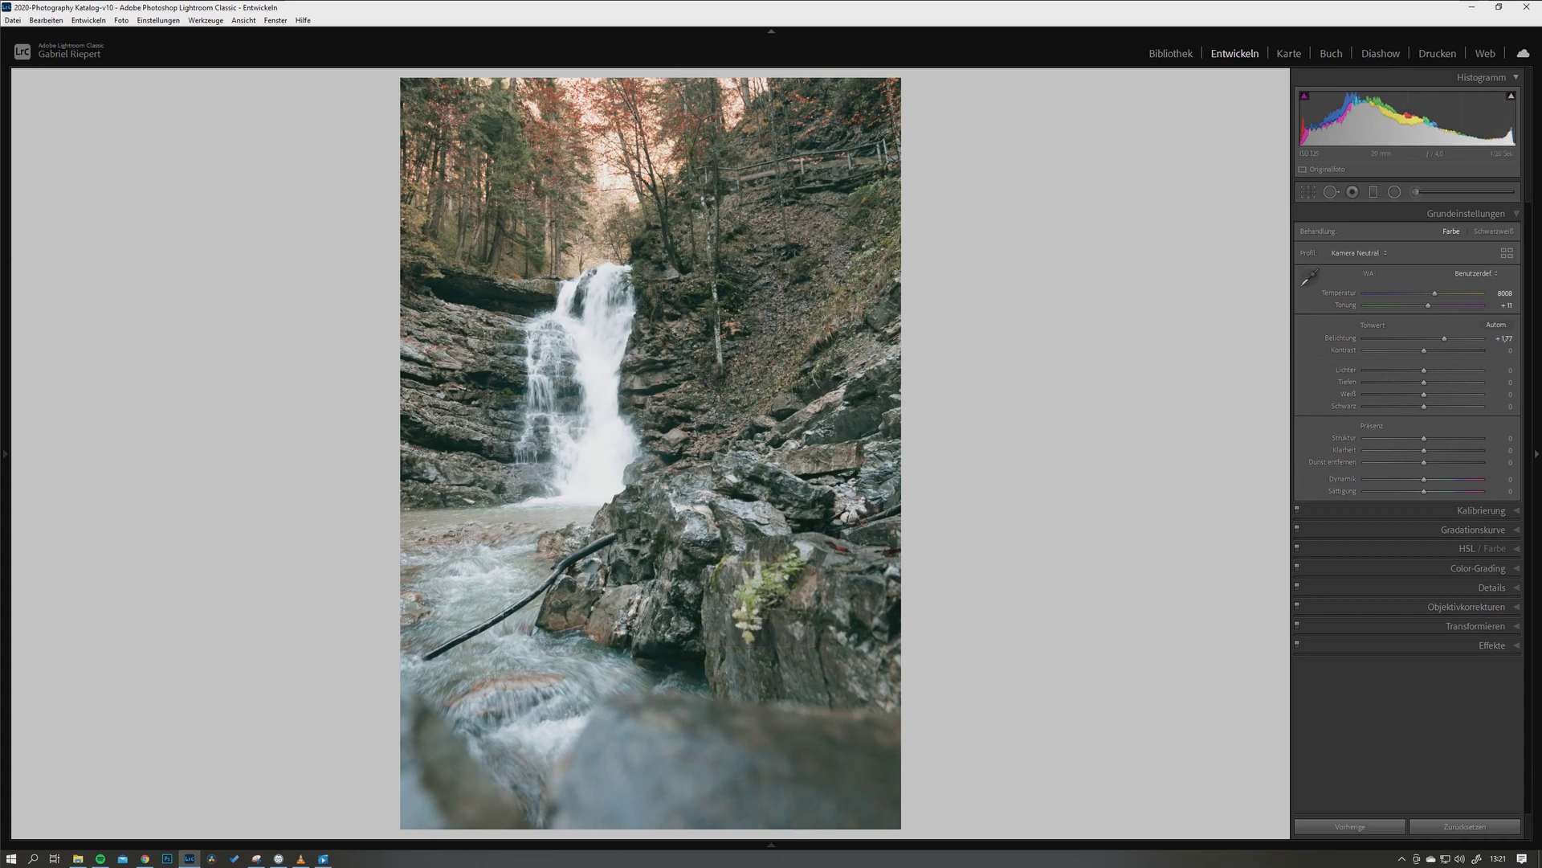
key("minus")
key("minus")
key("minus")
key("minus")
key("minus")
key("minus")
key("minus")
key("equal")
key("minus")
Lower the exposure to about +0.67 and bring up the Tone Curve panel
key("period")
key("period")
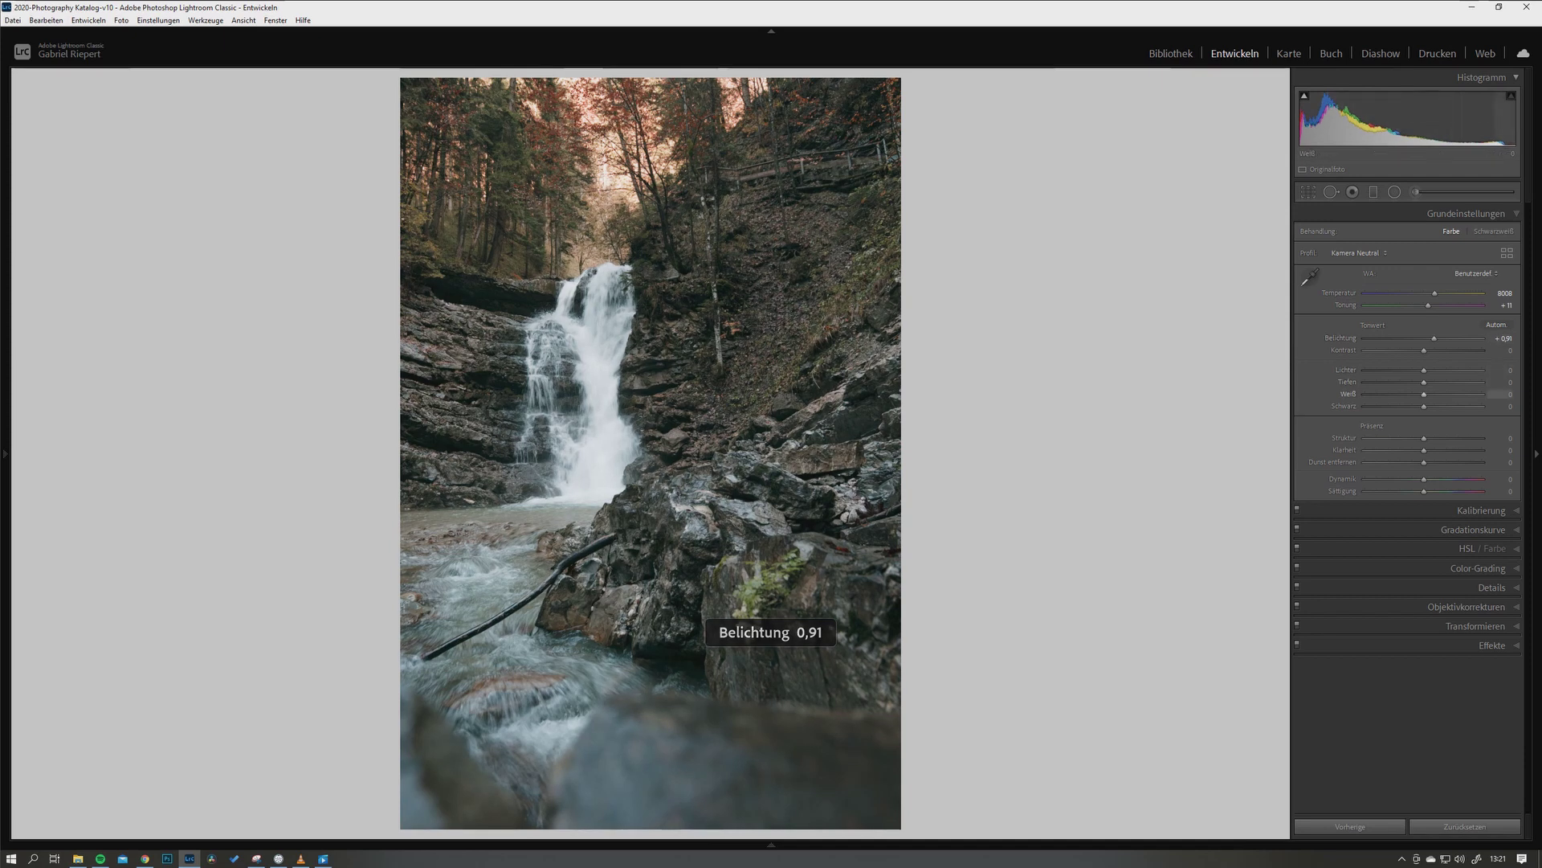
key("comma")
key("comma")
key("minus")
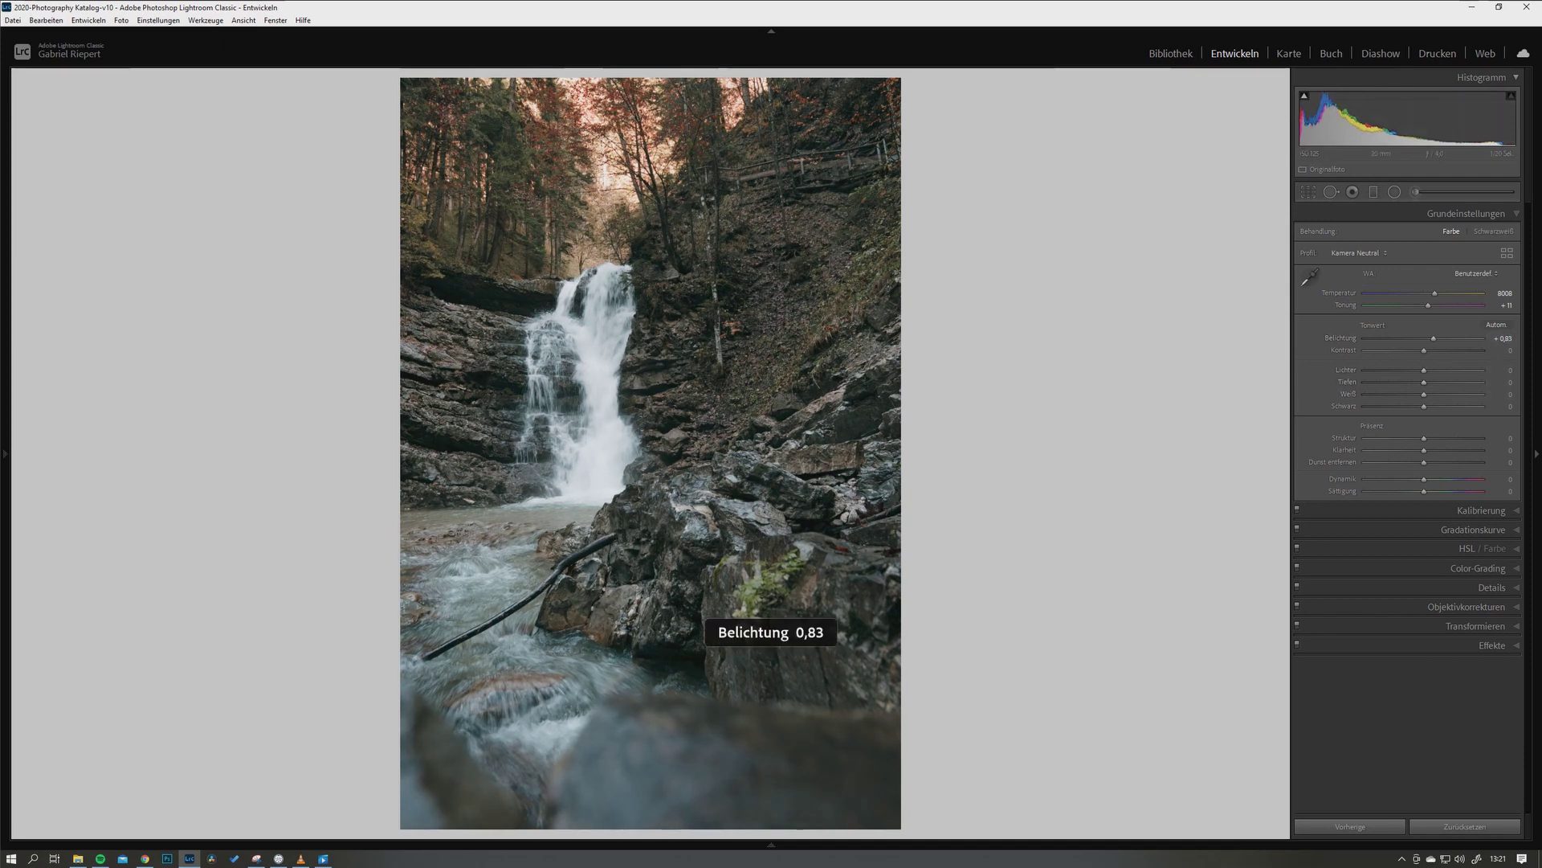
key("minus")
key("minus")
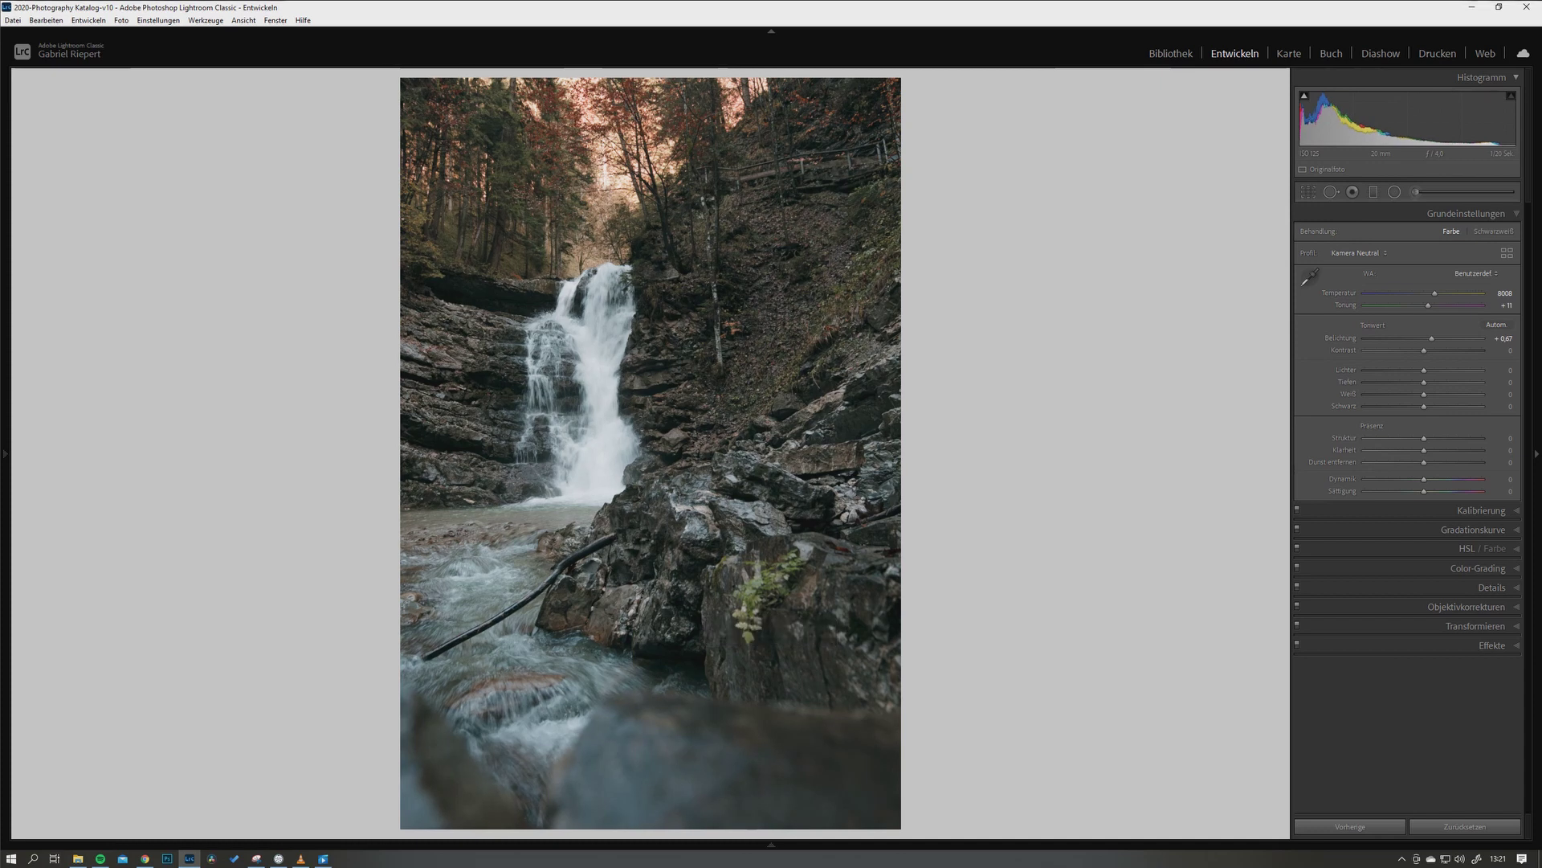
key("ctrl+2")
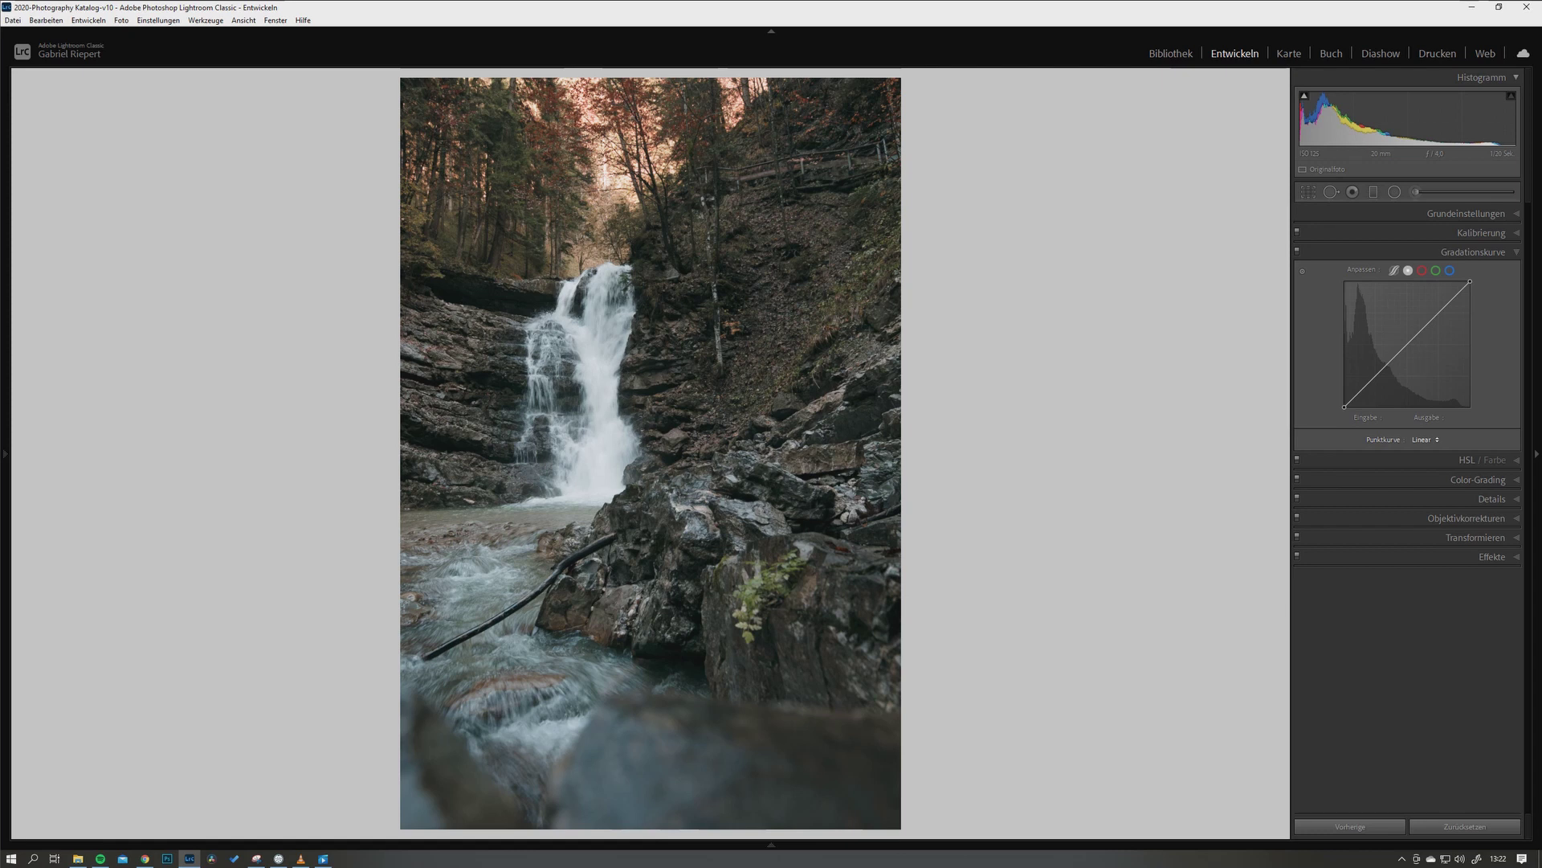
Try the parametric curve's light and dark midtone sliders, then reset both to zero
left_click(1425, 440)
key("Escape")
left_click(1395, 271)
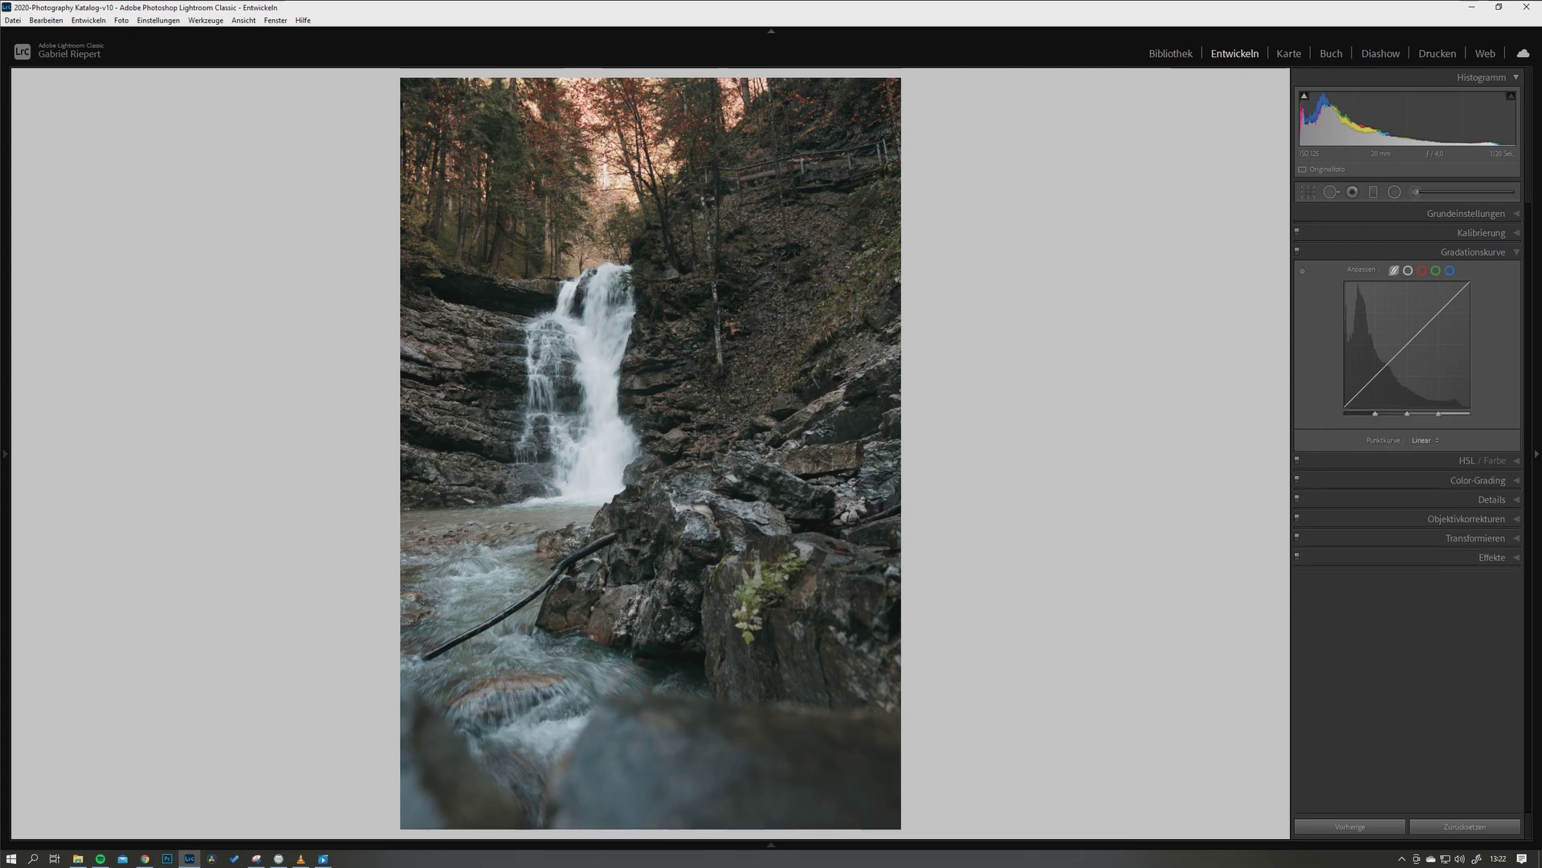
left_click_drag(1425, 325, 1426, 317)
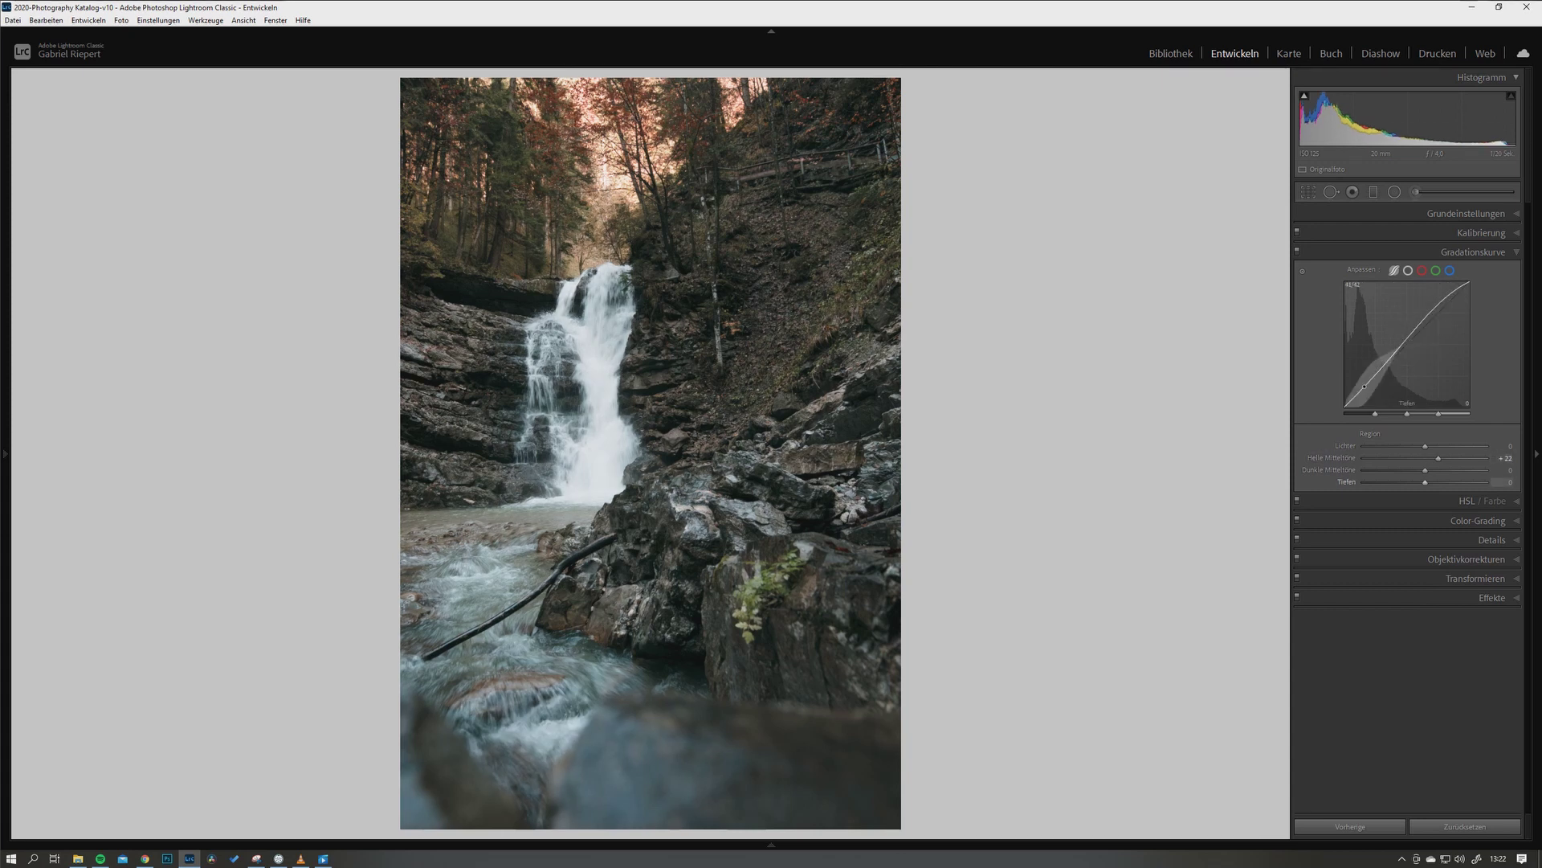
left_click_drag(1371, 371, 1371, 386)
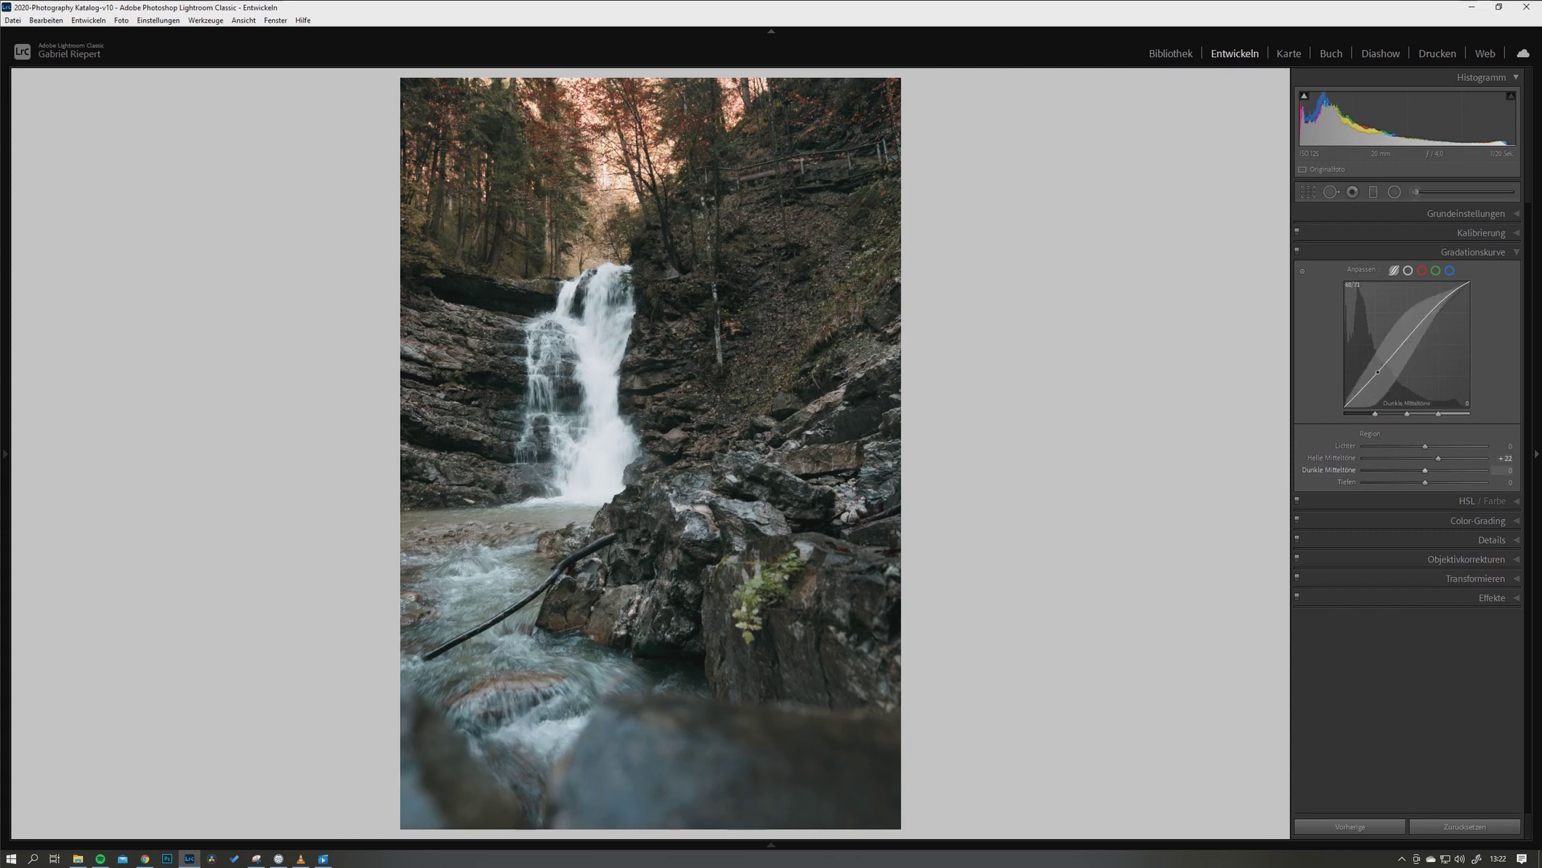
double_click(1419, 329)
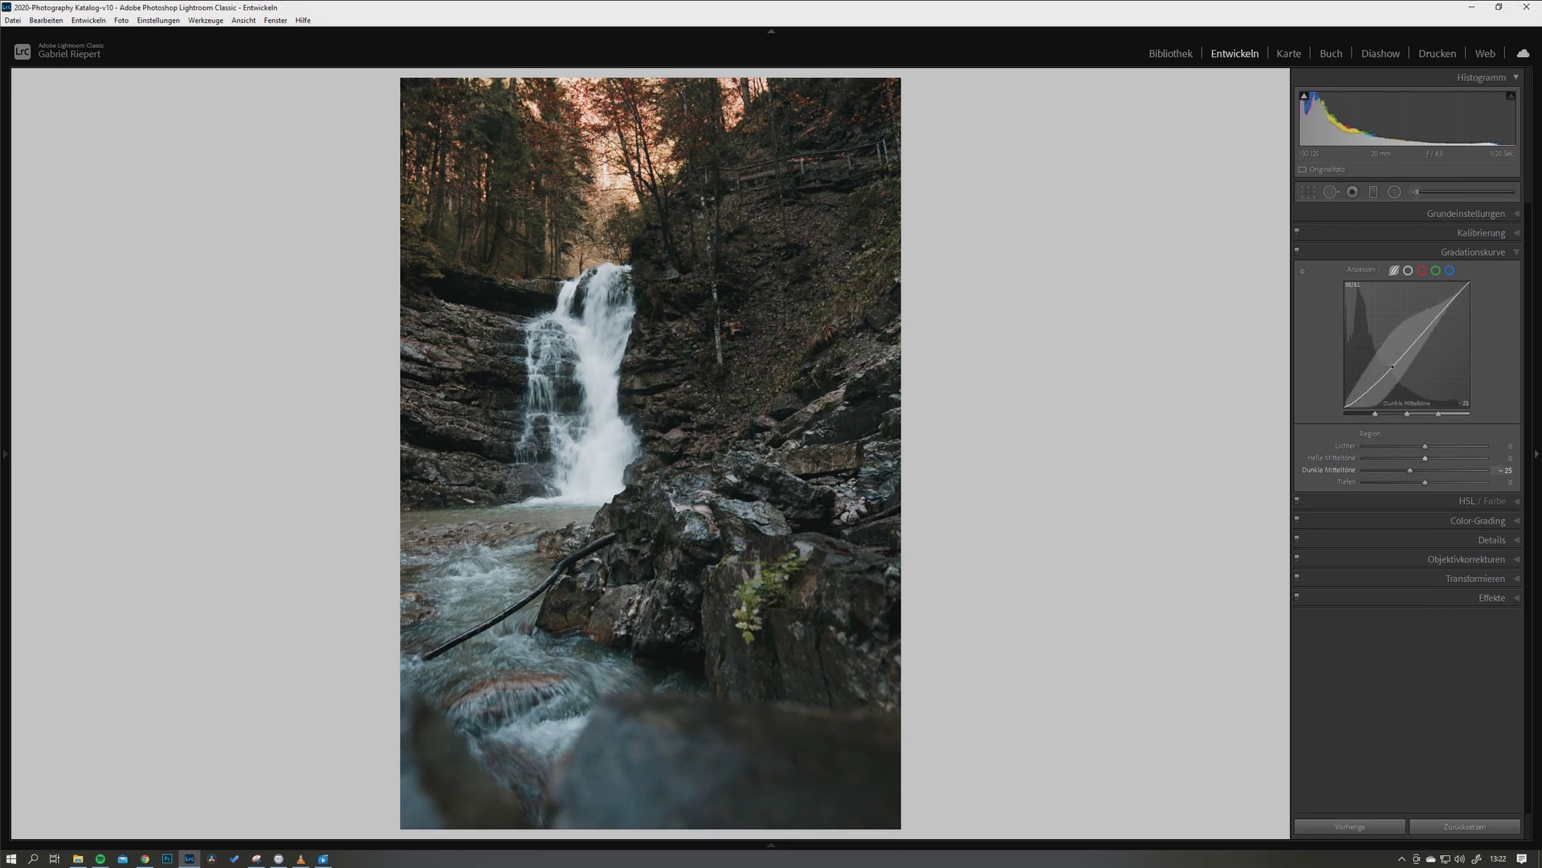
double_click(1376, 382)
On the RGB point curve, anchor the midpoint and lift the black point to about 10, comparing on/off
left_click(1422, 270)
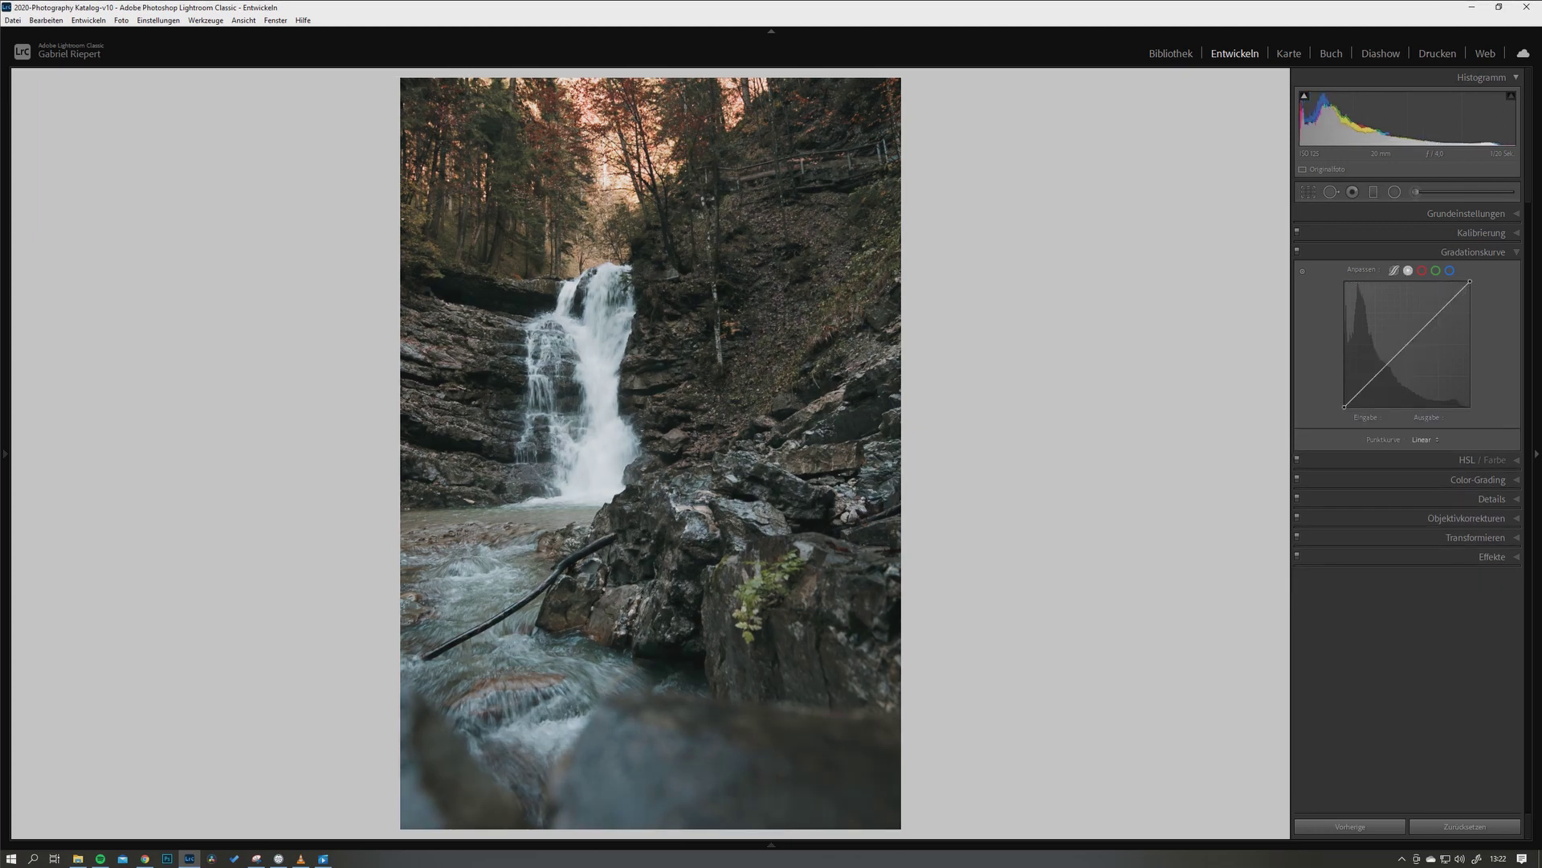
left_click(1408, 271)
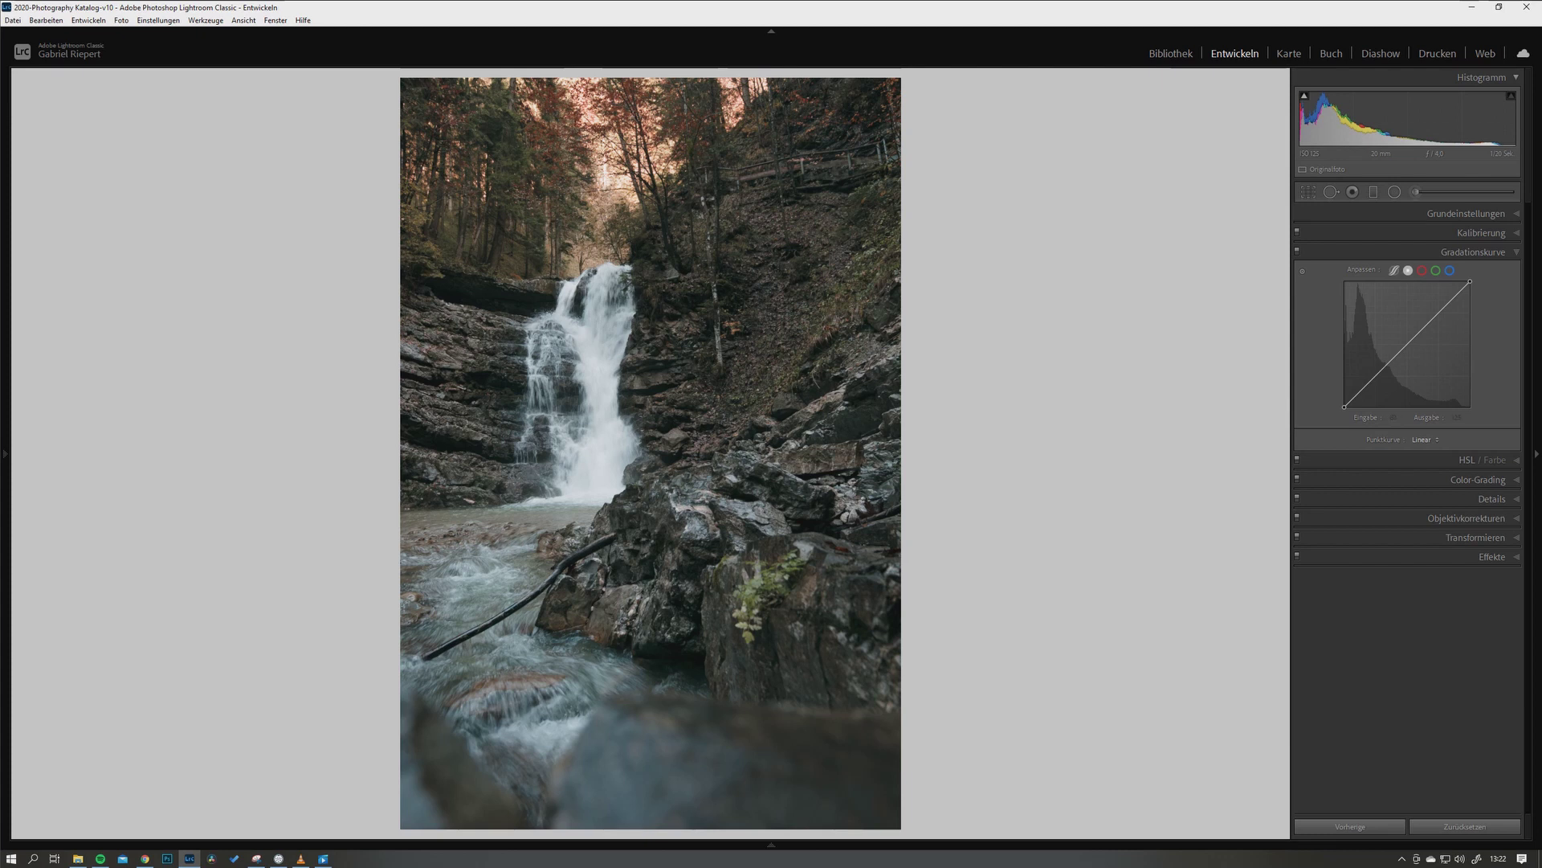
left_click(1407, 344)
left_click_drag(1344, 406, 1344, 404)
left_click_drag(1344, 404, 1344, 403)
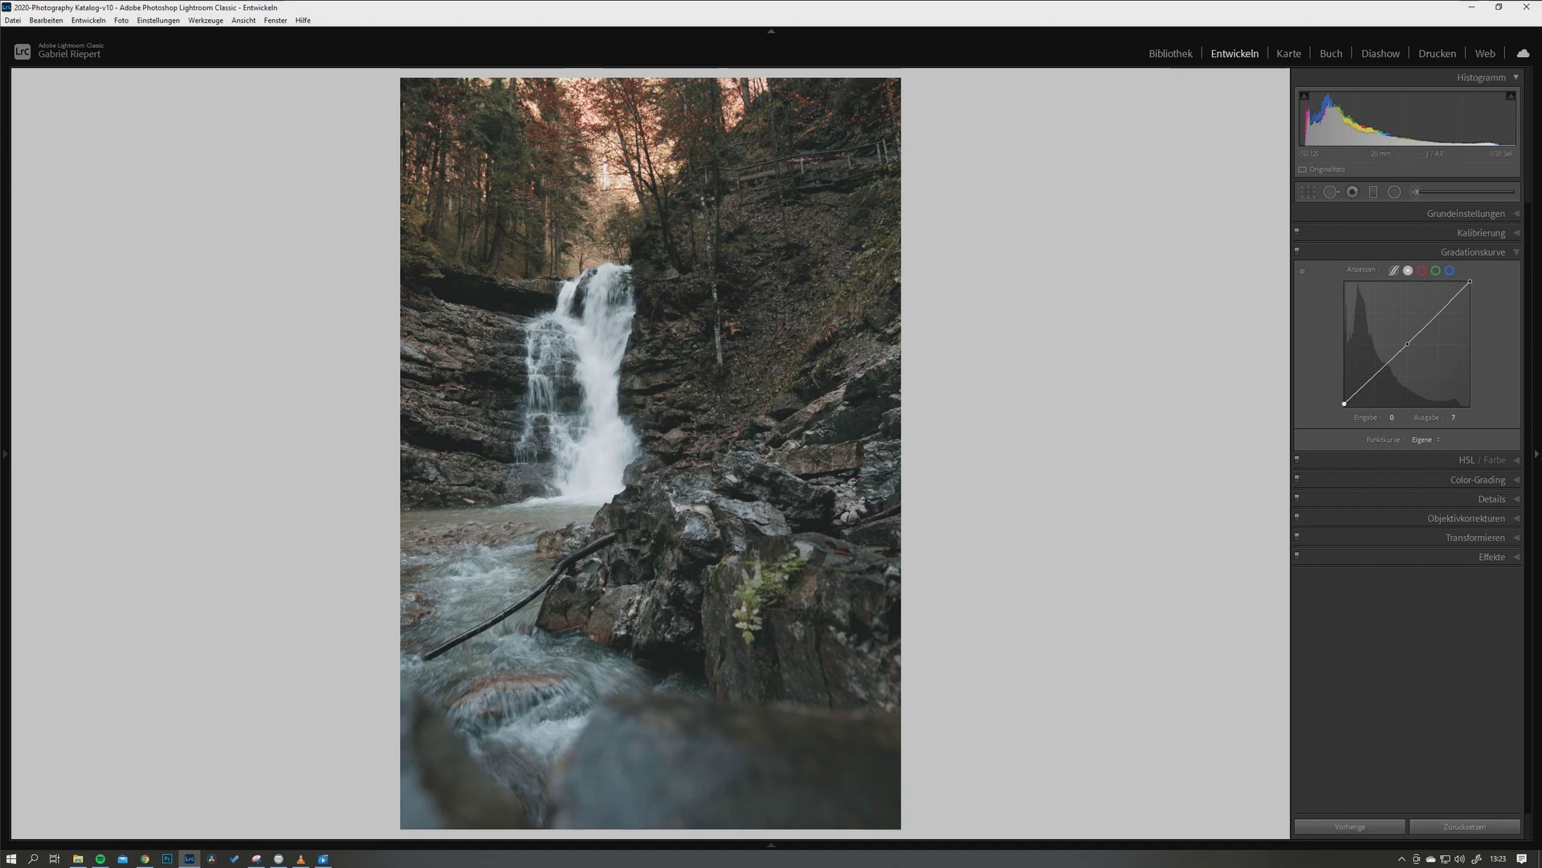
left_click_drag(1344, 403, 1344, 367)
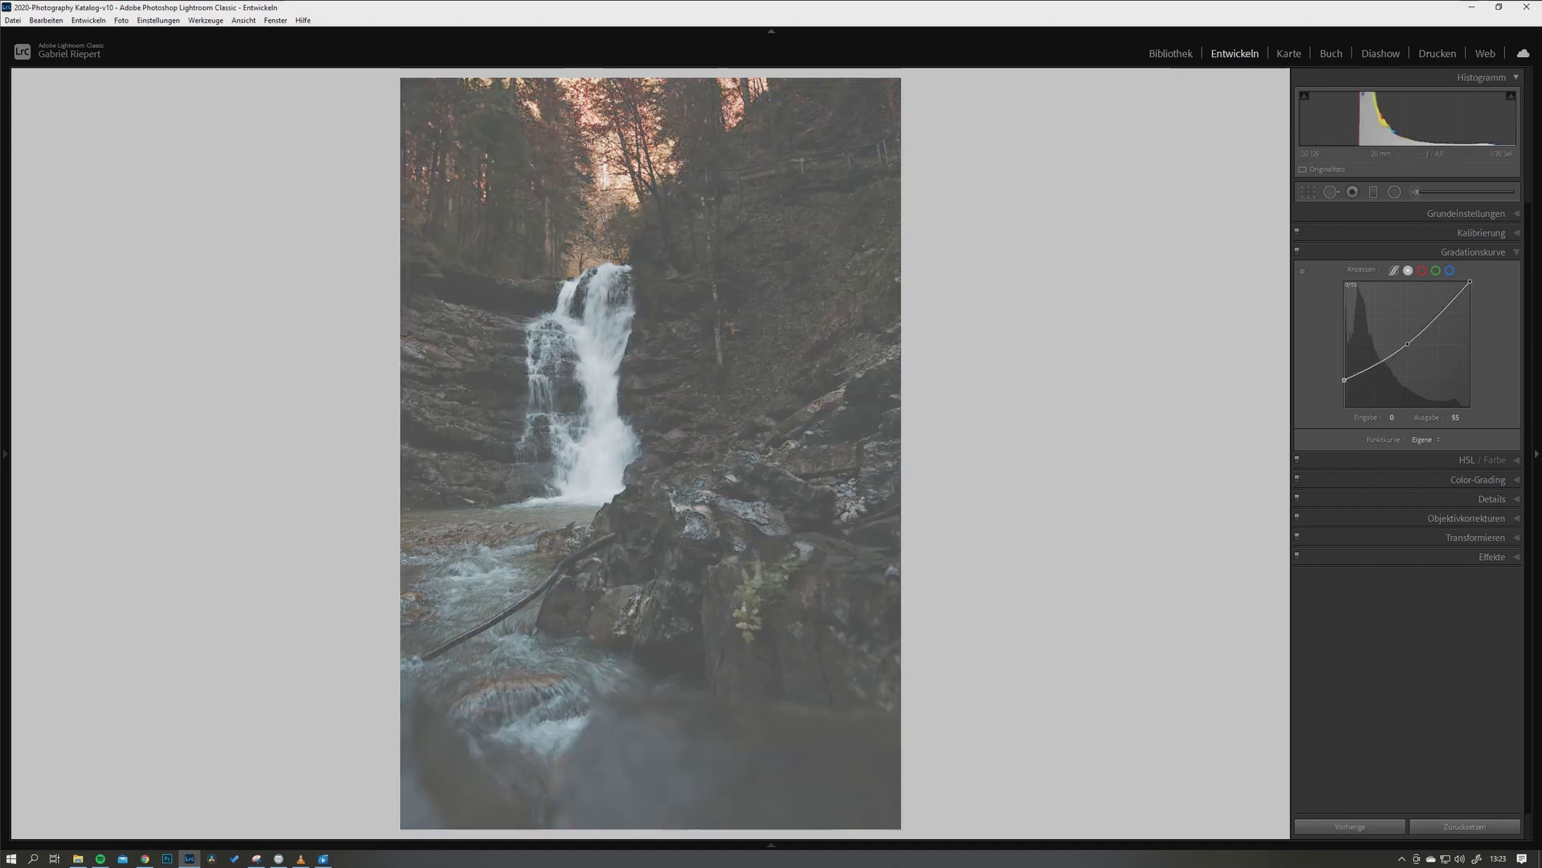
left_click_drag(1344, 367, 1344, 401)
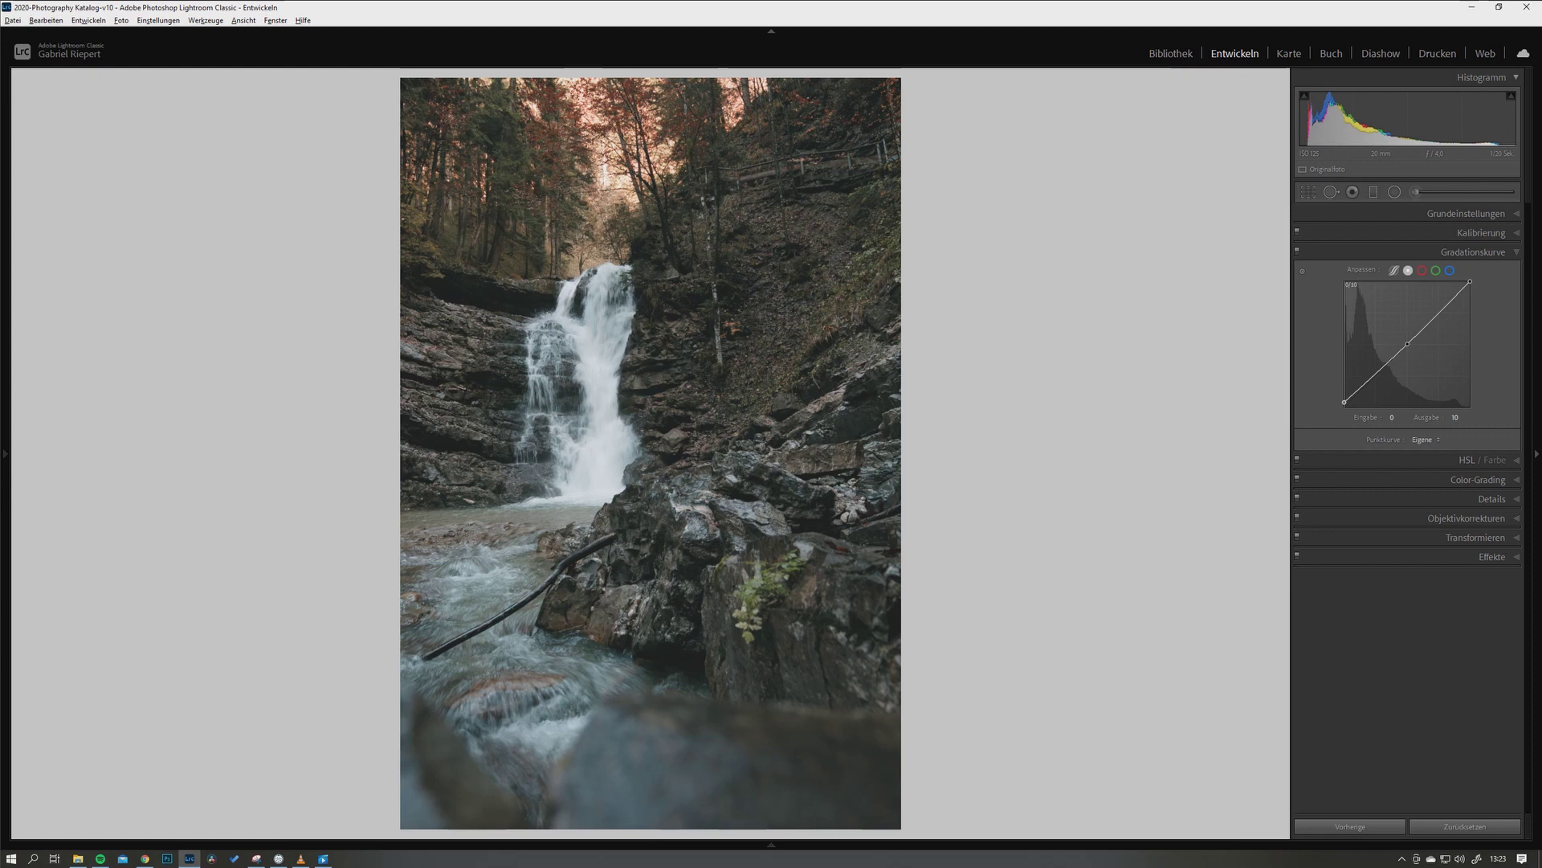
left_click(1296, 252)
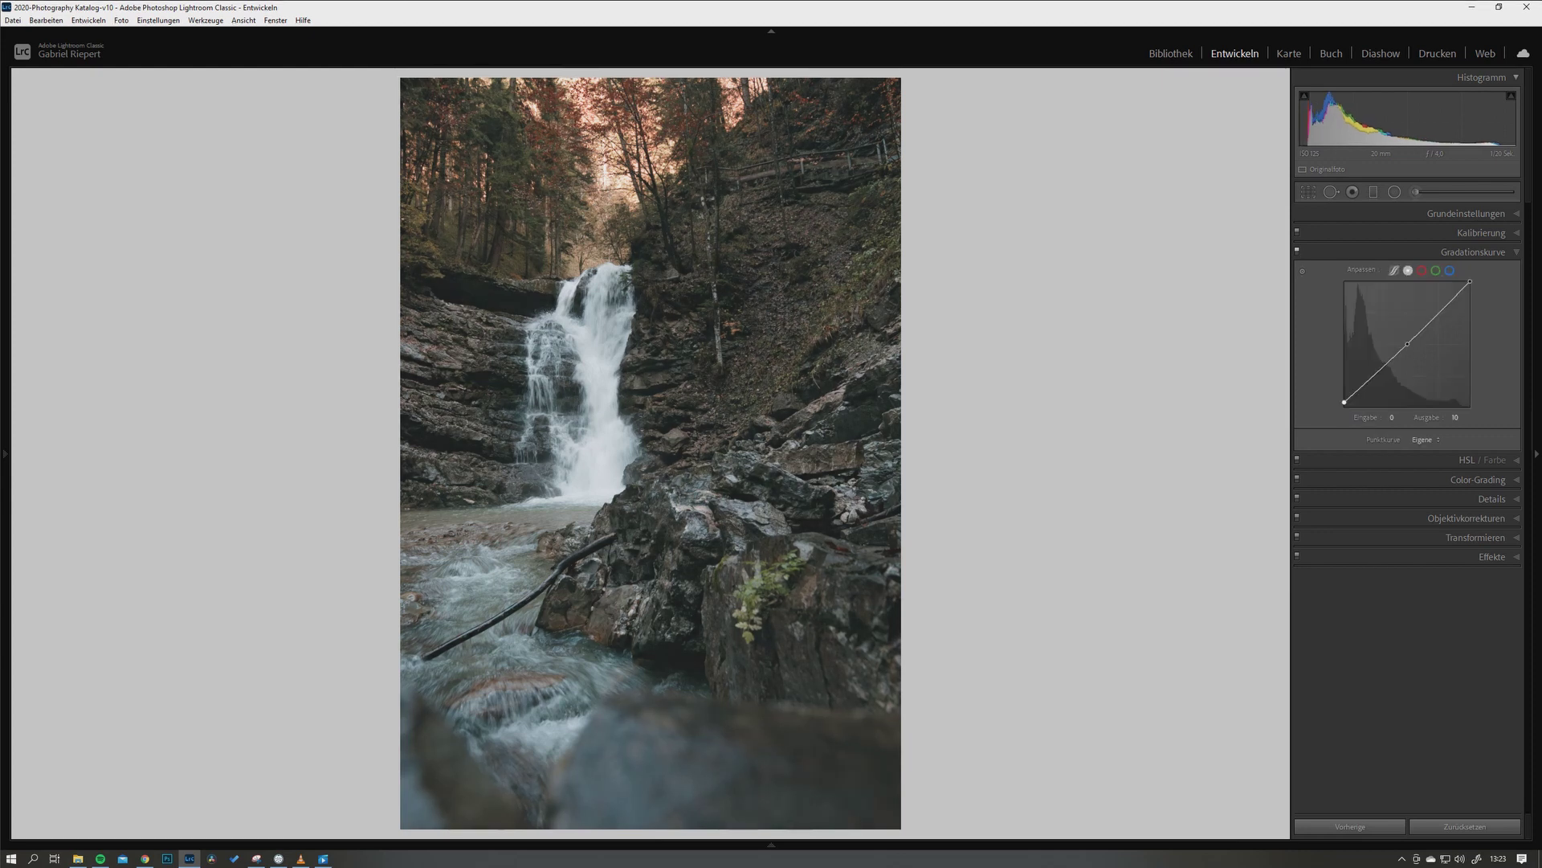
left_click(1296, 251)
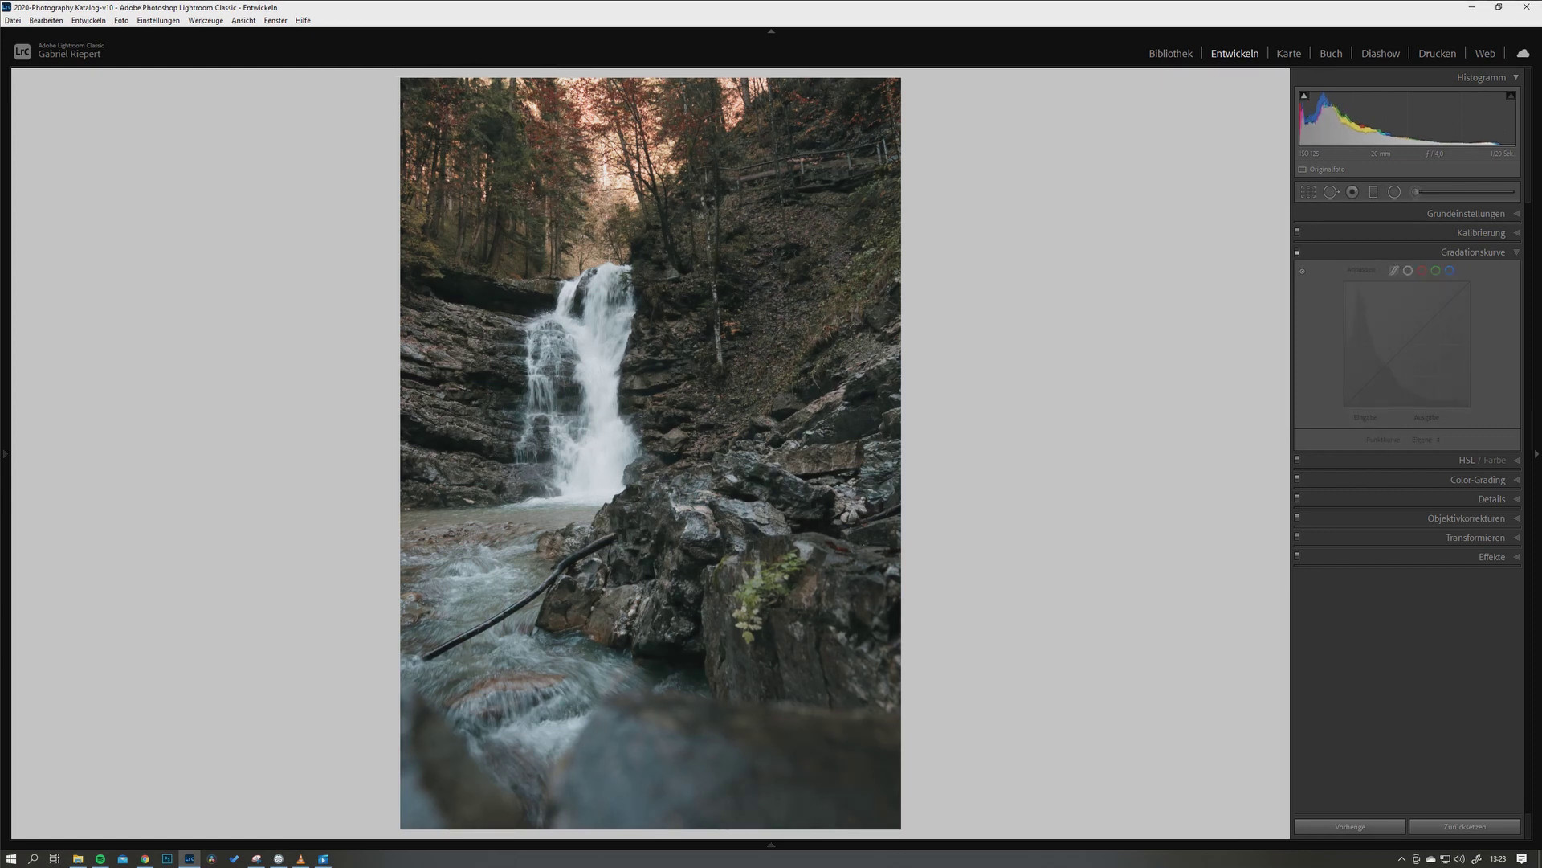
left_click(1297, 251)
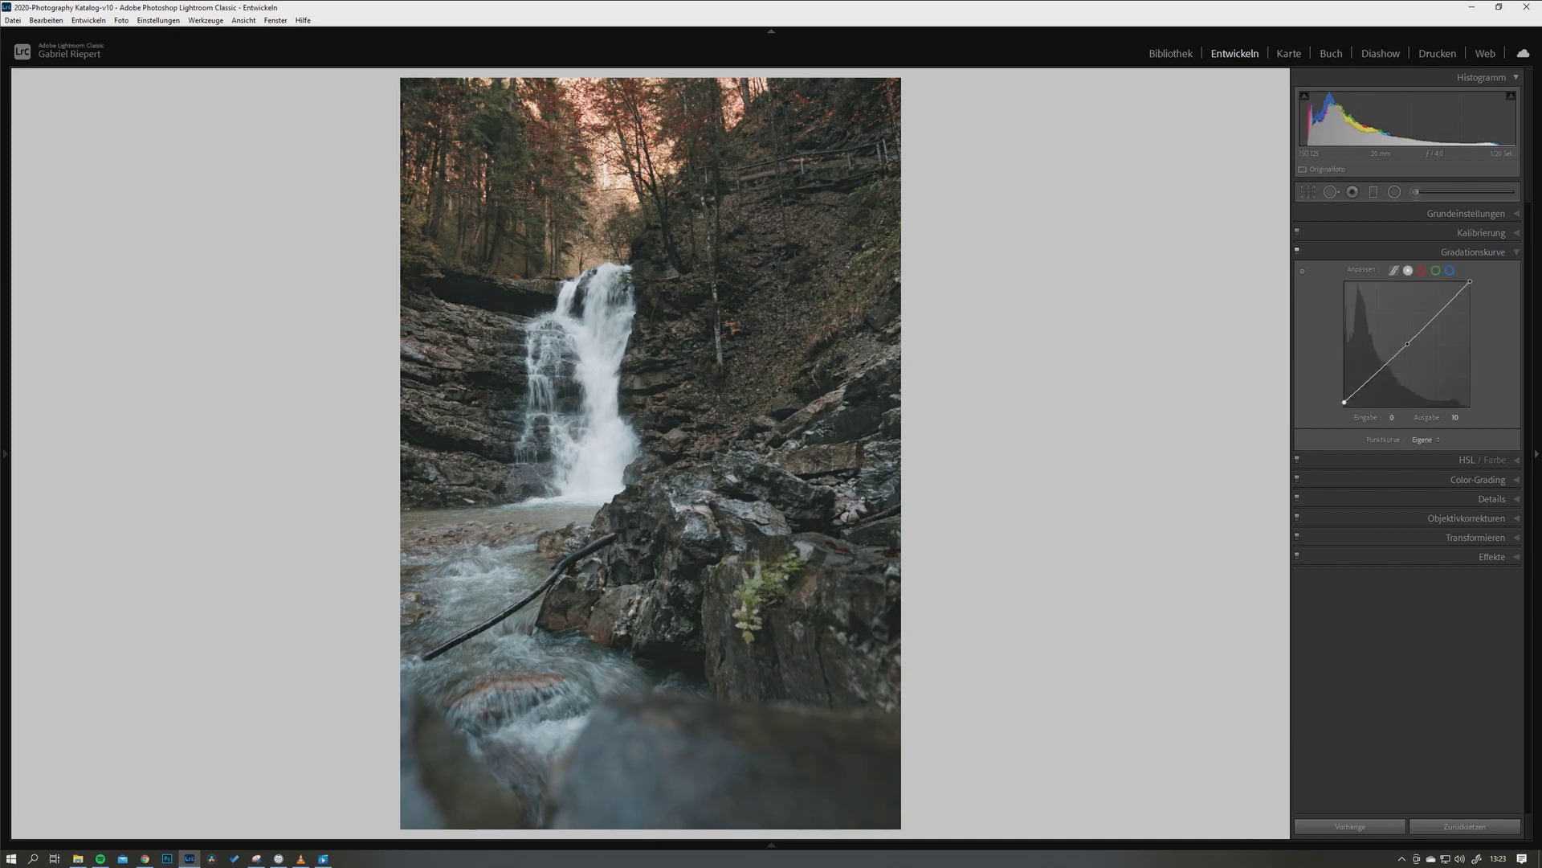
Add a deep-shadow curve point near 19/19 and fine-tune its position
key("Down")
left_click(1354, 396)
key("Up")
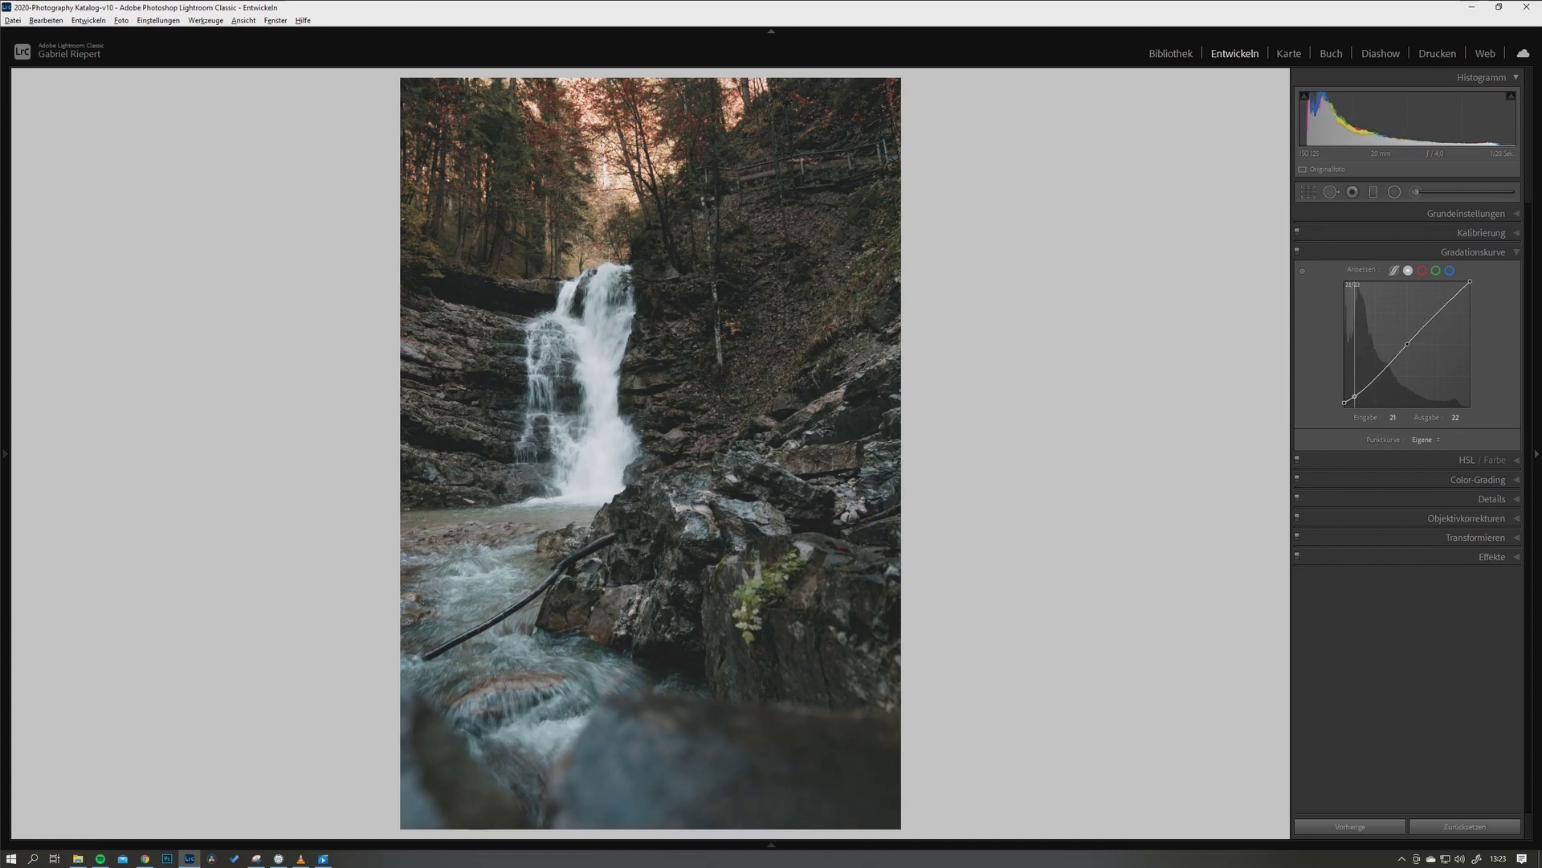
key("Down")
key("Right")
key("Left")
key("Down")
key("Left")
key("Down")
key("Down")
key("Up")
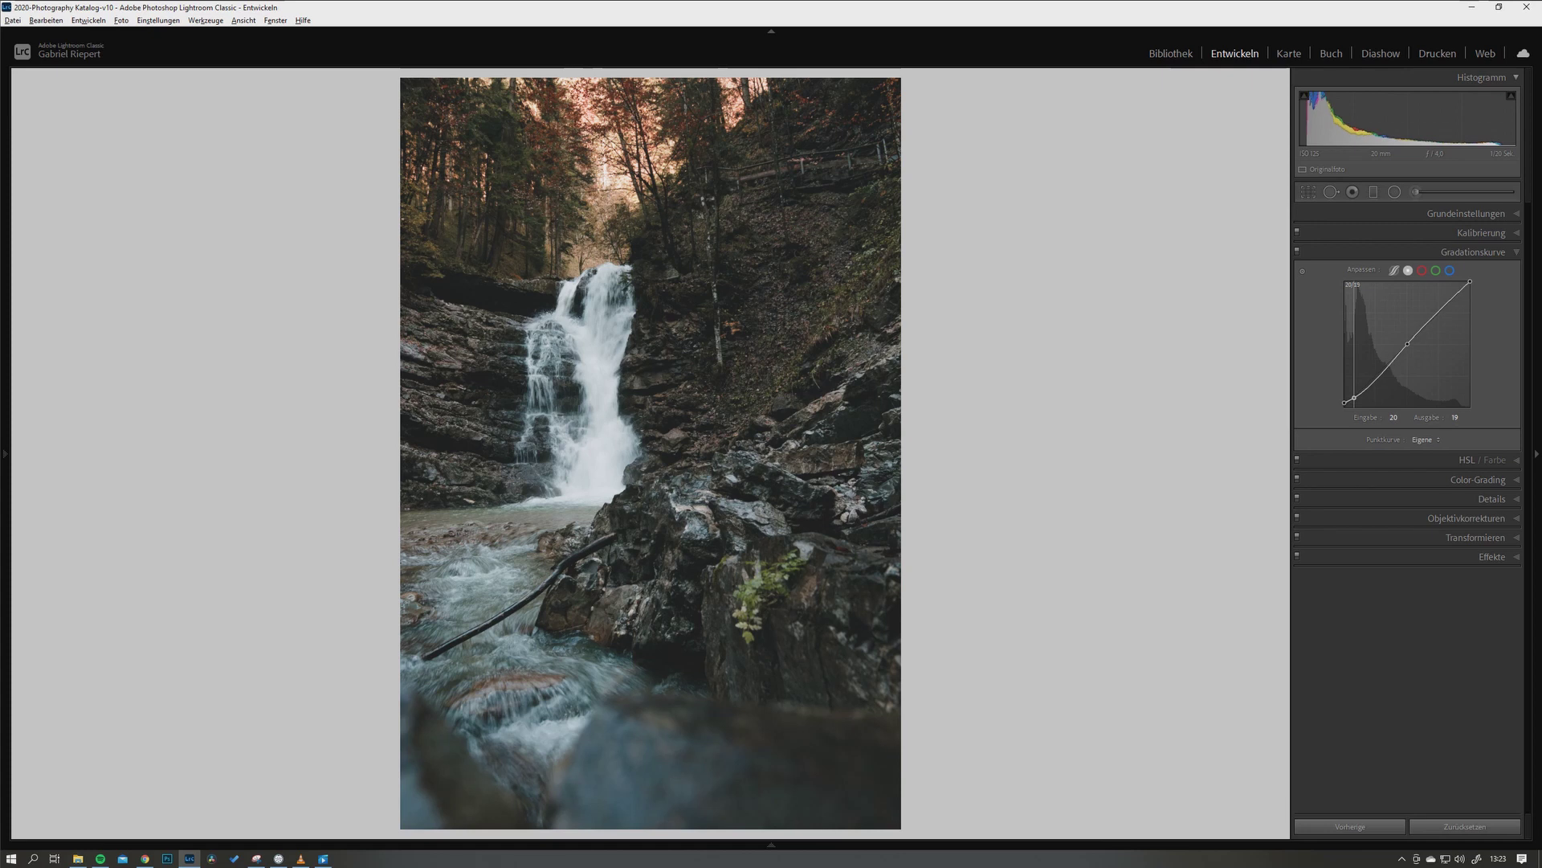
key("Left")
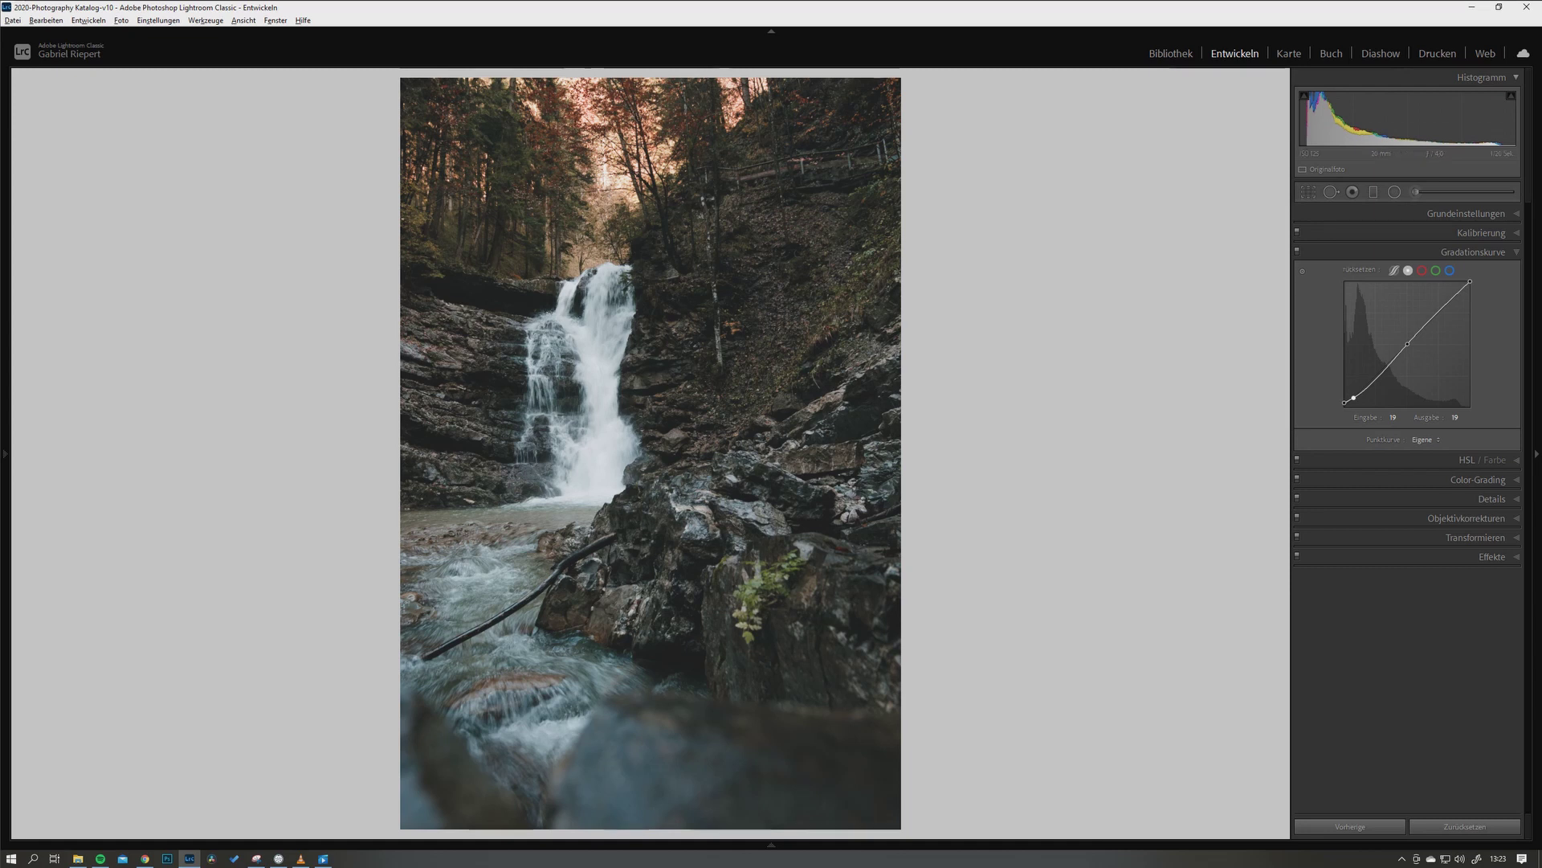
Add a lower-tone point near 60/57 and slightly adjust the midpoint and upper point
left_click_drag(1375, 375, 1374, 379)
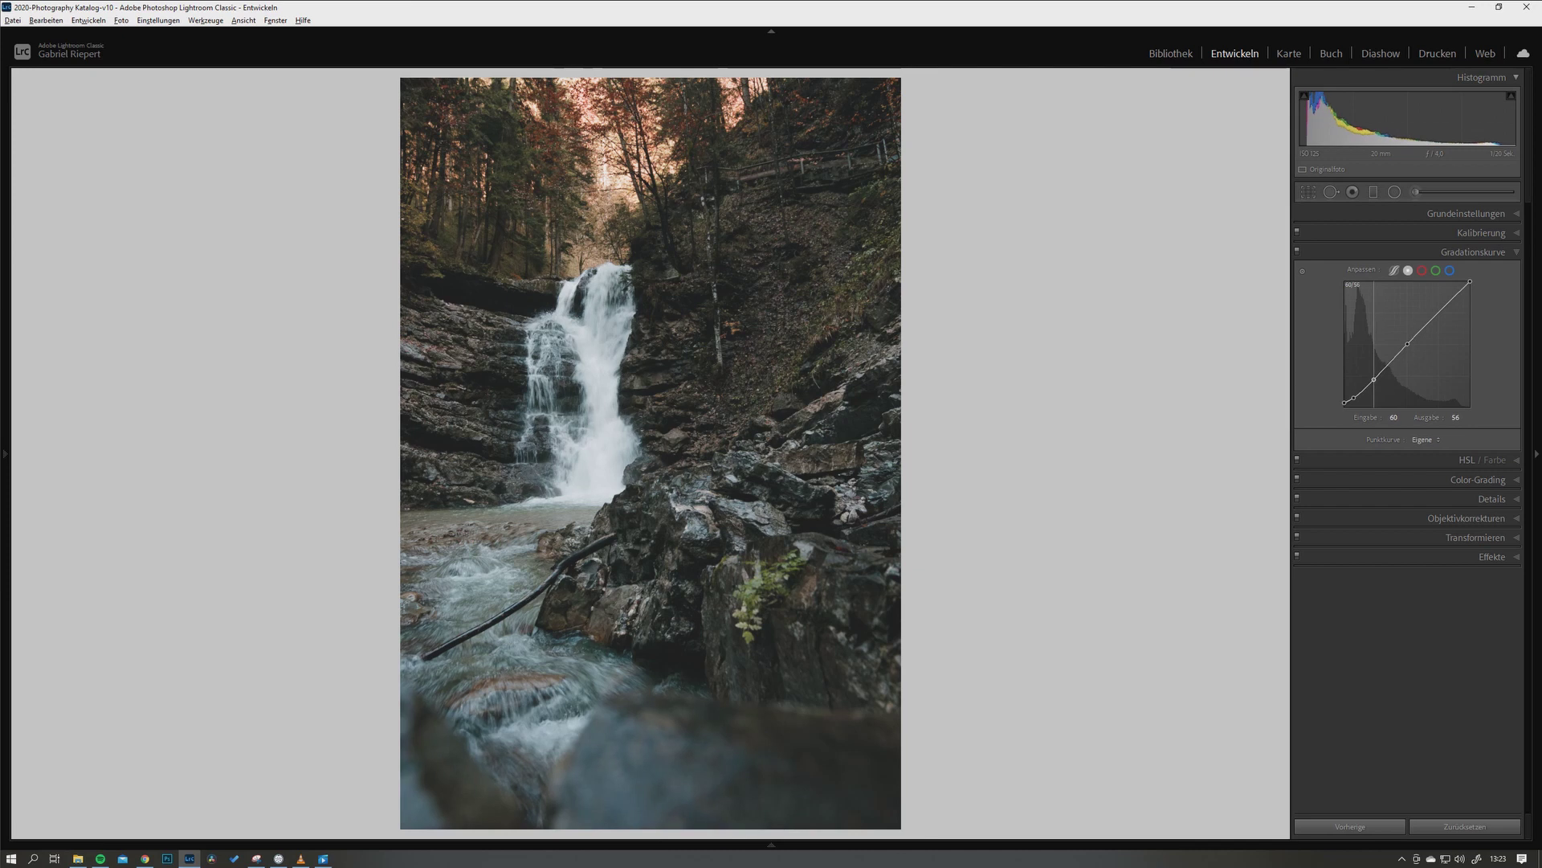
left_click_drag(1374, 379, 1405, 341)
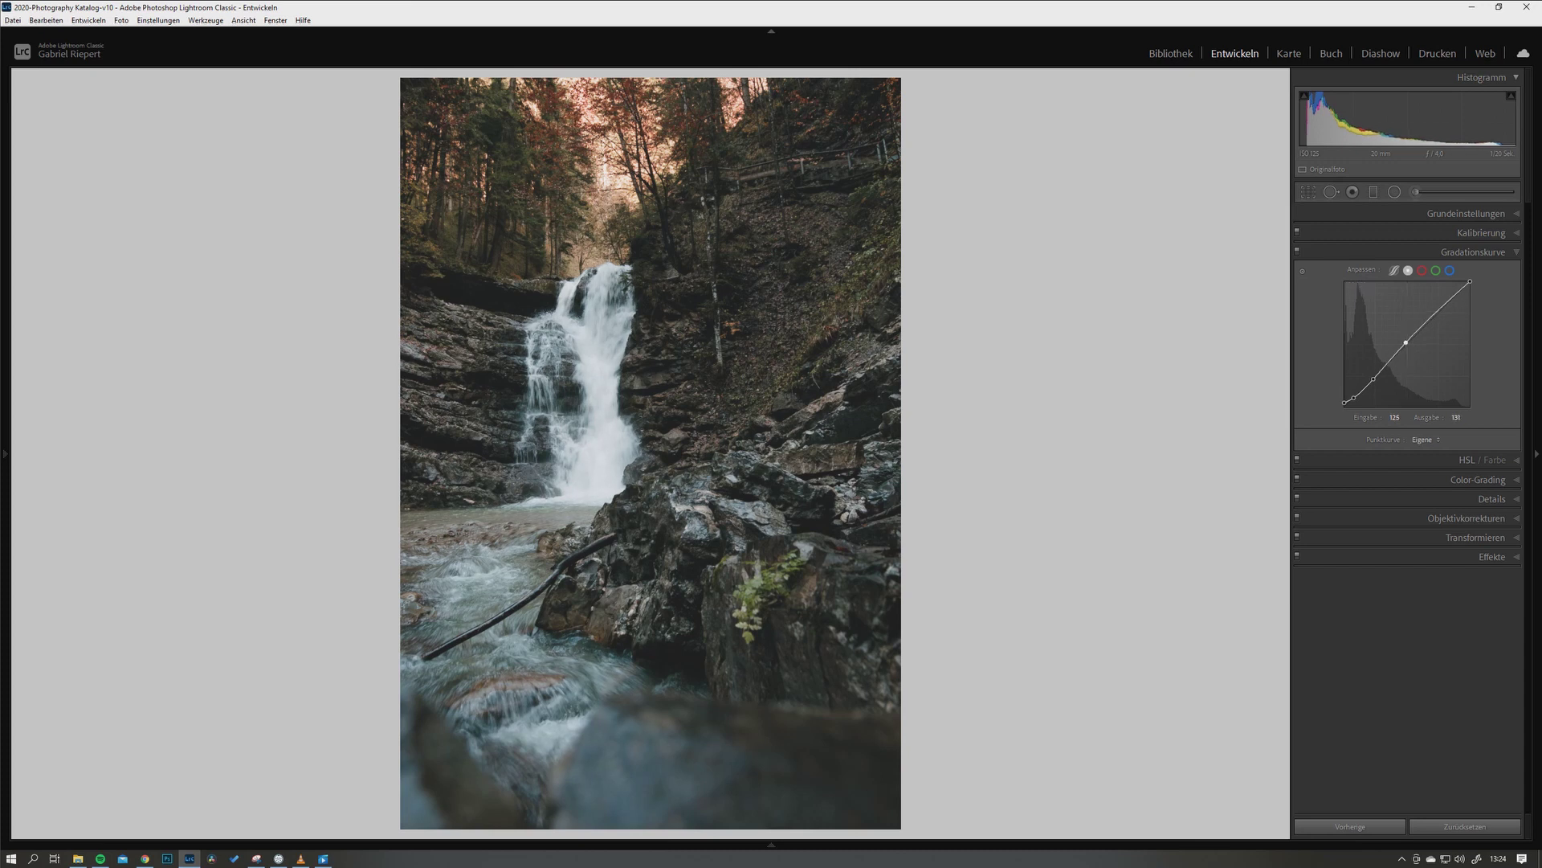
key("alt+Down")
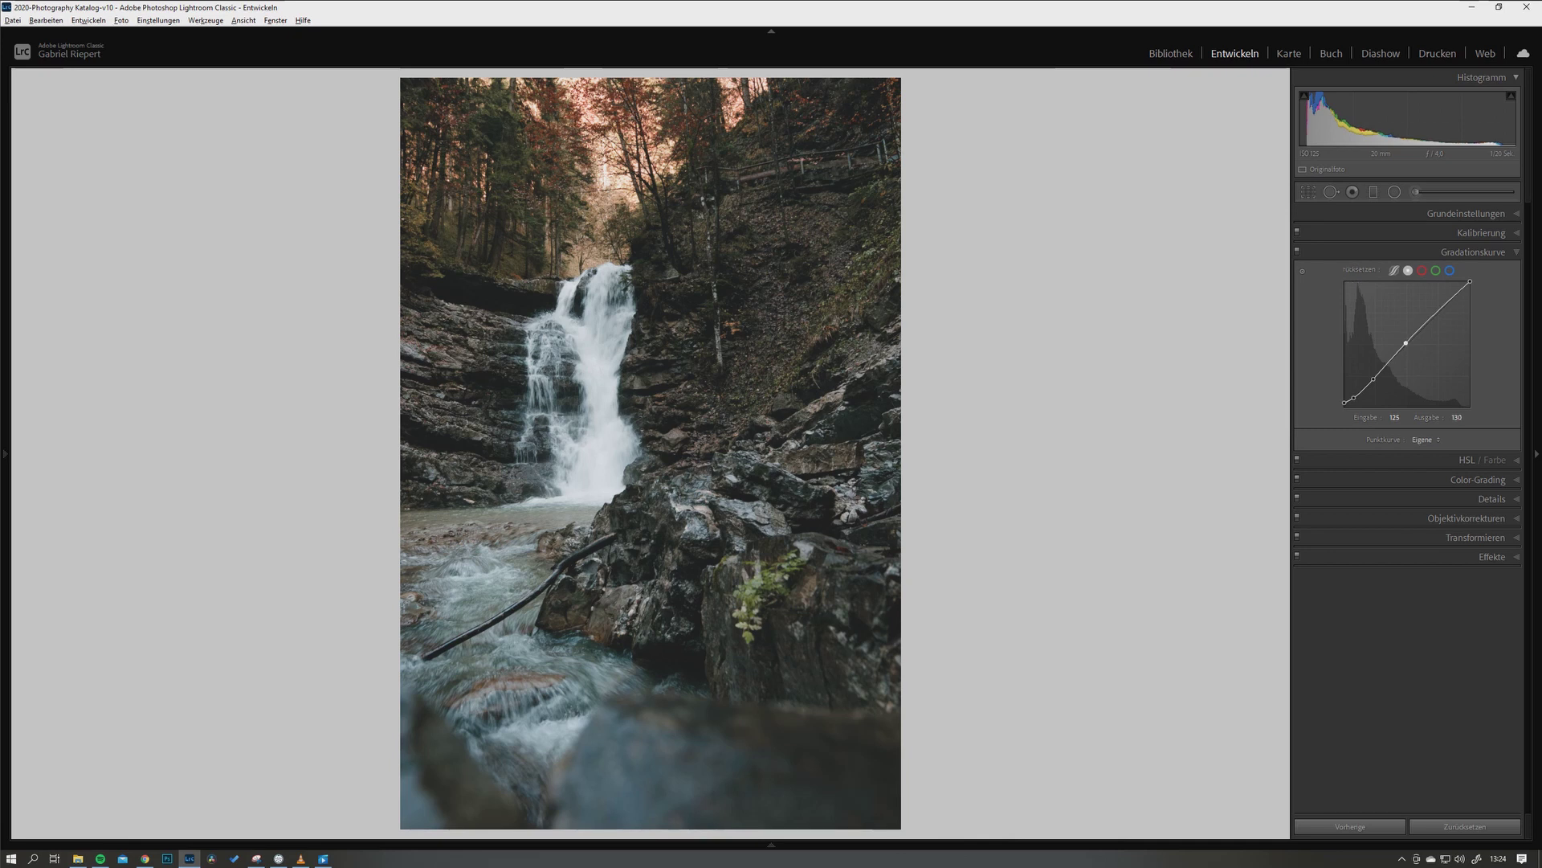
left_click_drag(1441, 309, 1440, 308)
Raise the upper curve point to about 198/209 and check the waterfall highlights zoomed in
left_click_drag(1440, 307, 1439, 307)
left_click_drag(1439, 308, 1438, 307)
left_click_drag(1438, 306, 1443, 302)
left_click_drag(1443, 304, 1442, 304)
left_click(599, 377)
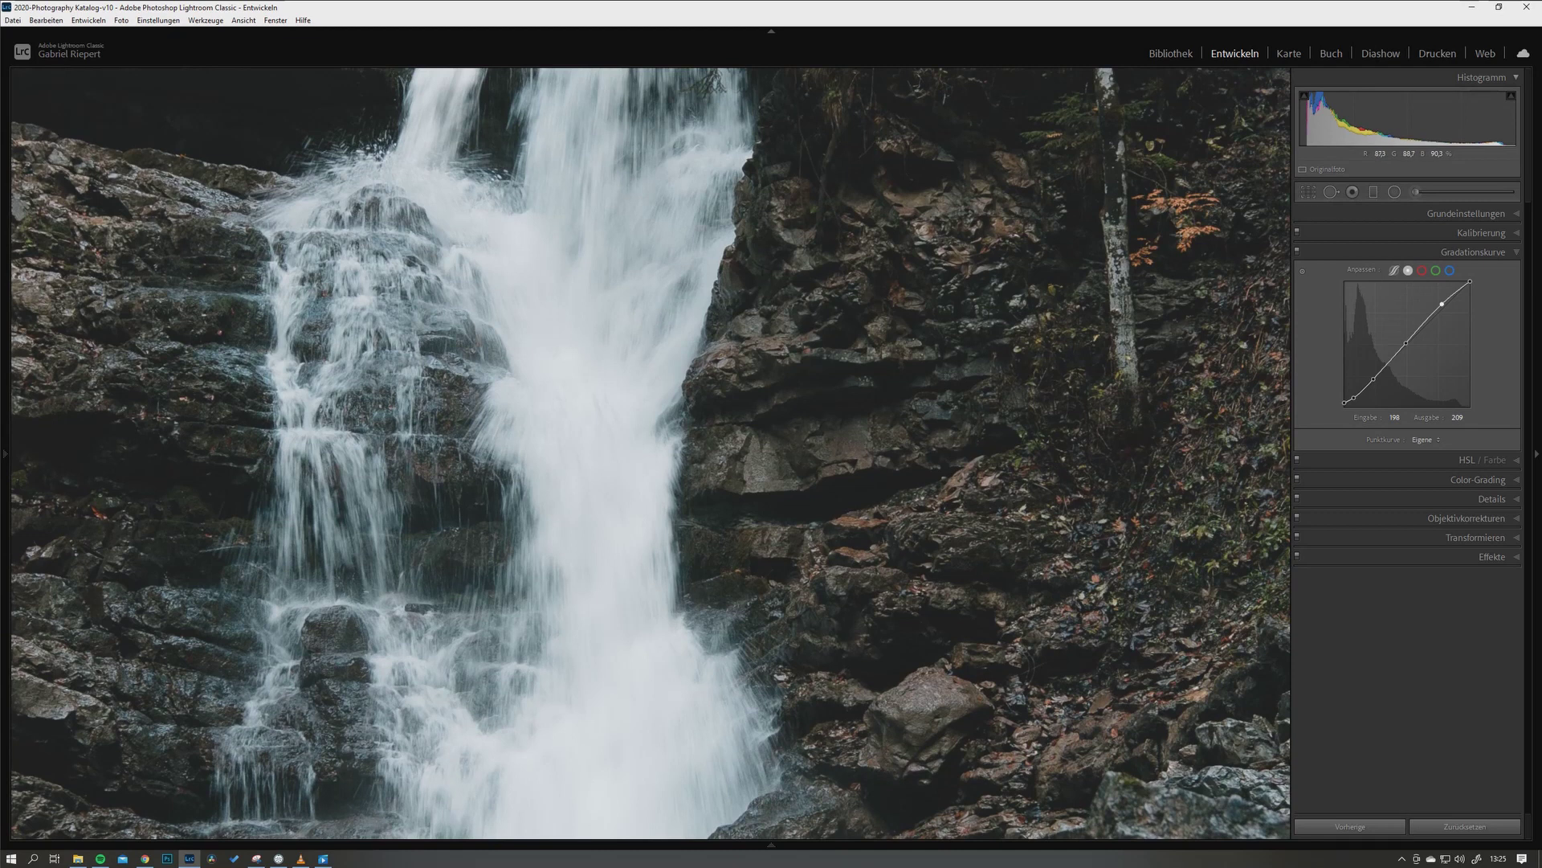
key("z")
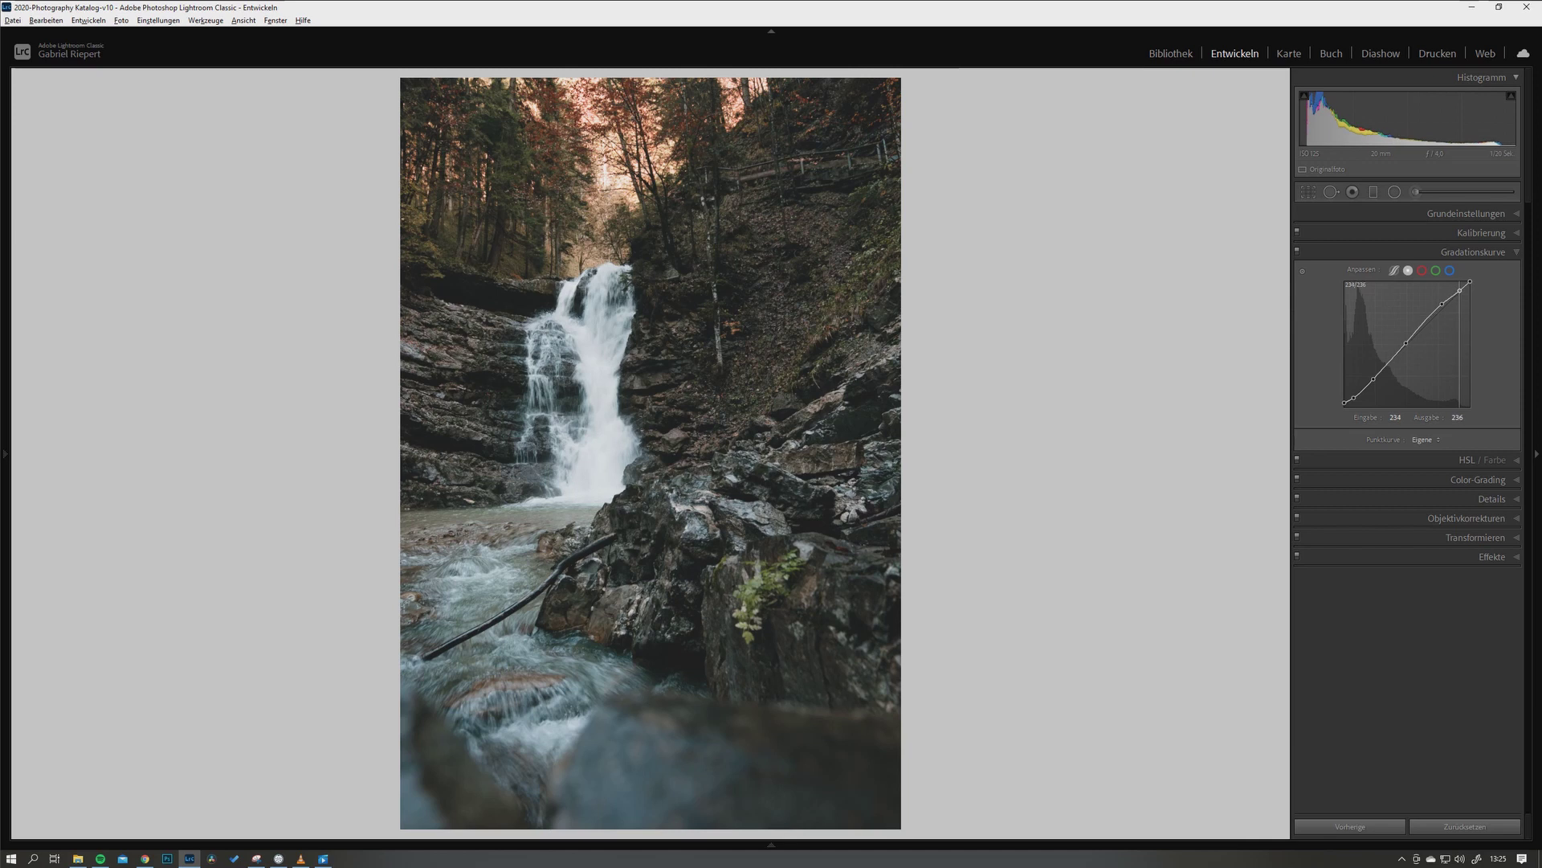
Set a top curve point at 232/235 to hold the whites and compare the curve on/off
left_click_drag(1460, 290, 1459, 292)
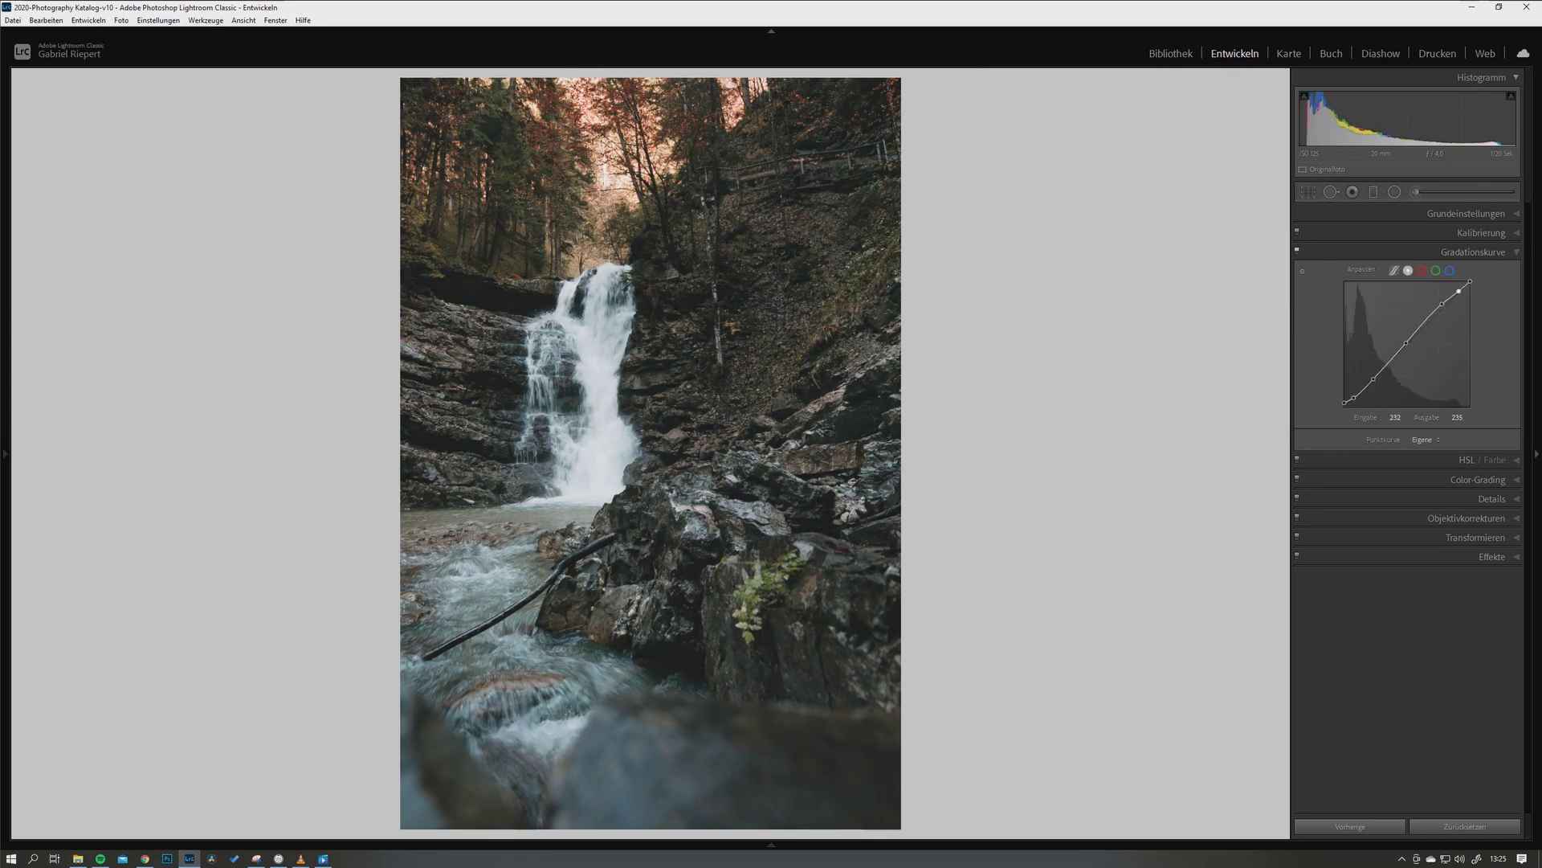
left_click(1297, 251)
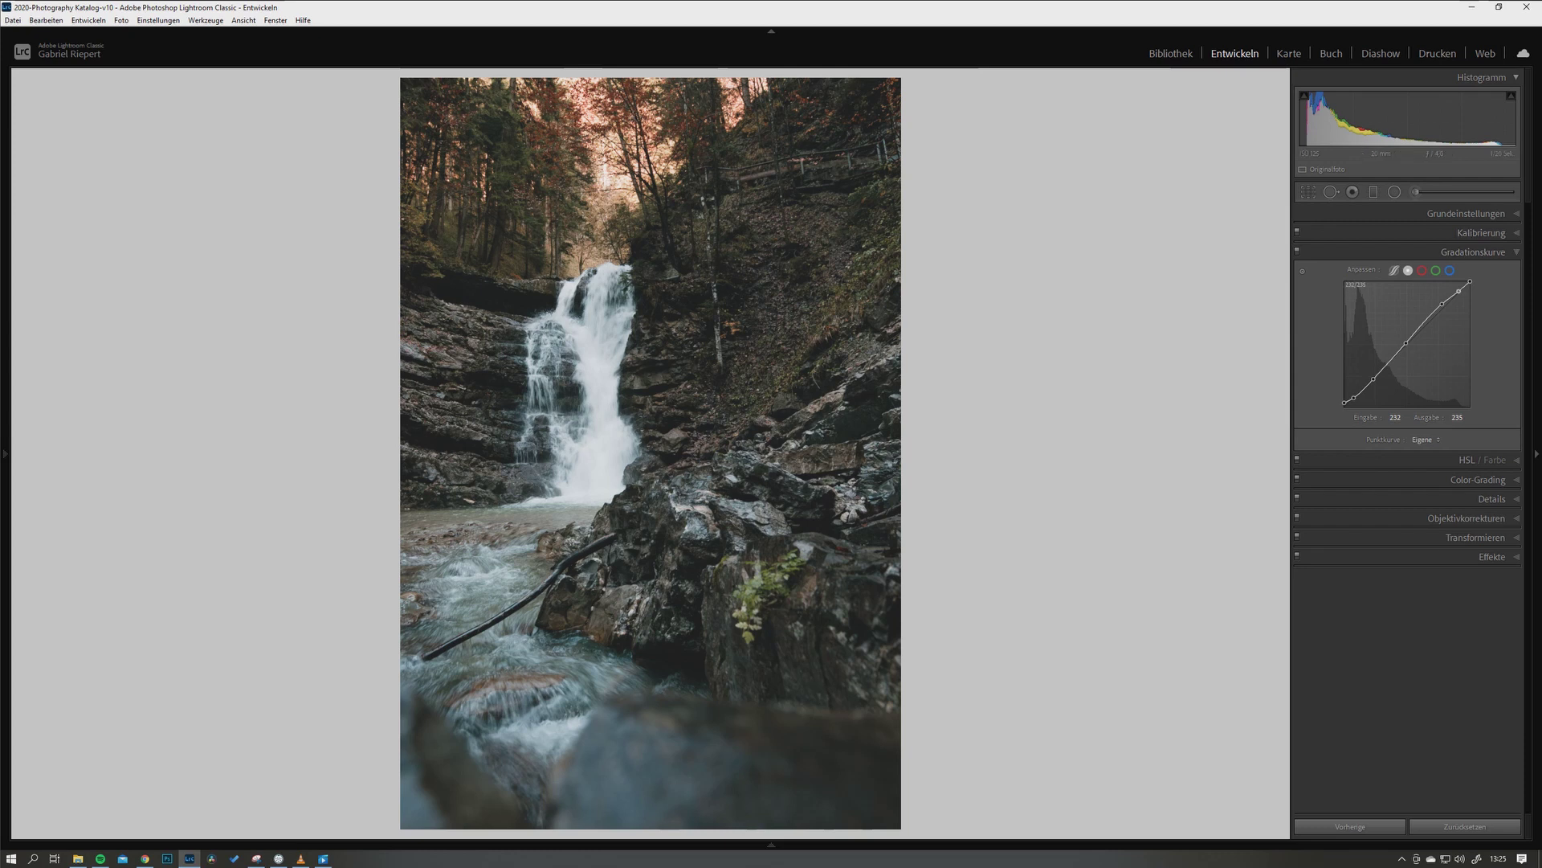
left_click(1450, 270)
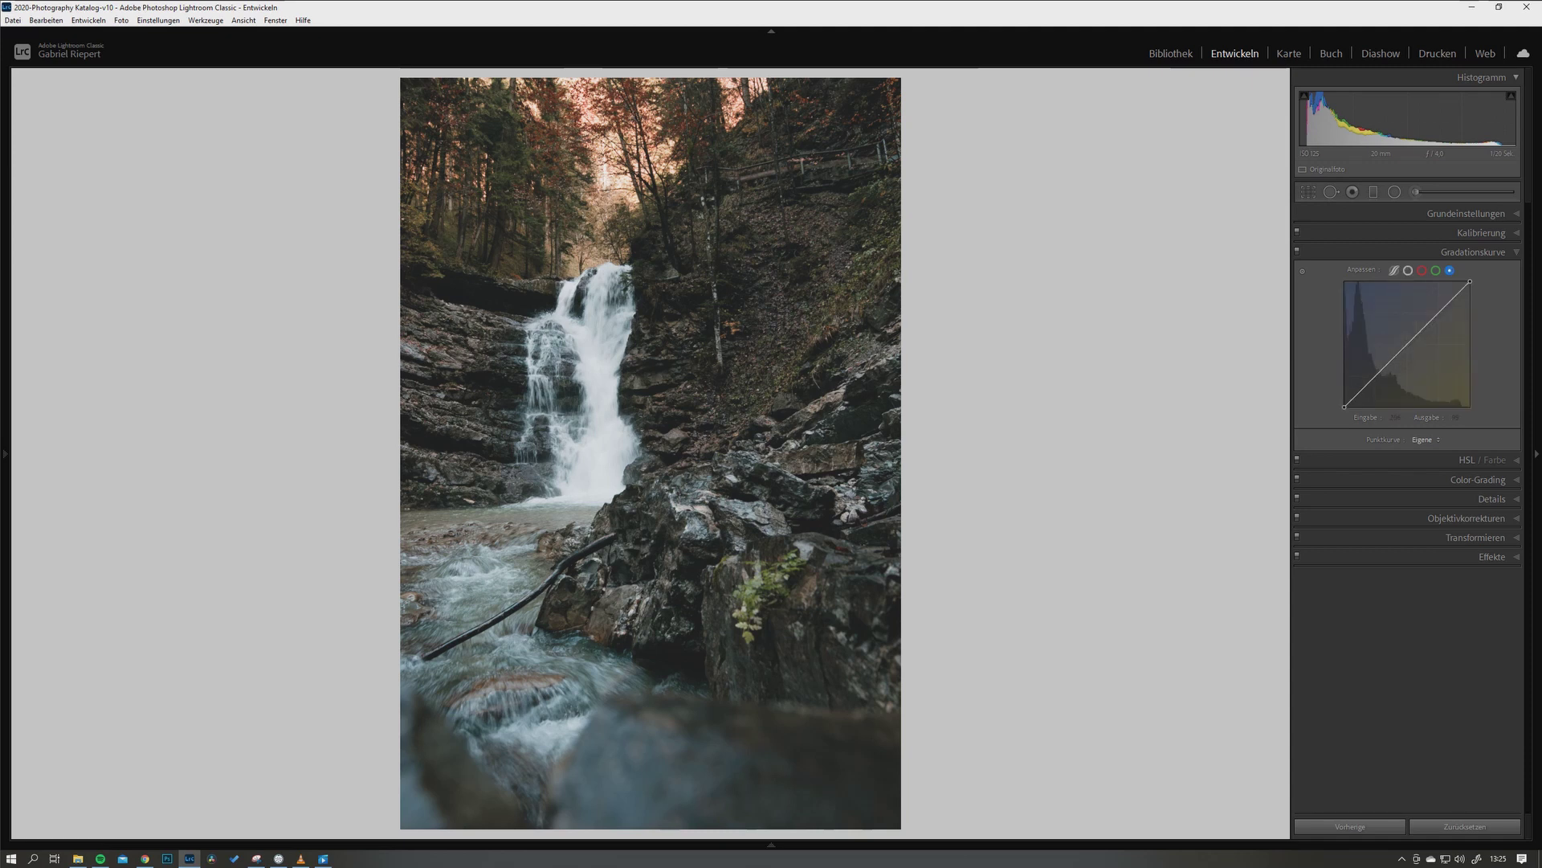
Experiment with blue-curve midtone, highlight and shadow points, then remove them all
left_click(1407, 345)
mouse_move(1406, 345)
left_mouse_down()
mouse_move(1426, 366)
mouse_move(1412, 359)
left_mouse_up()
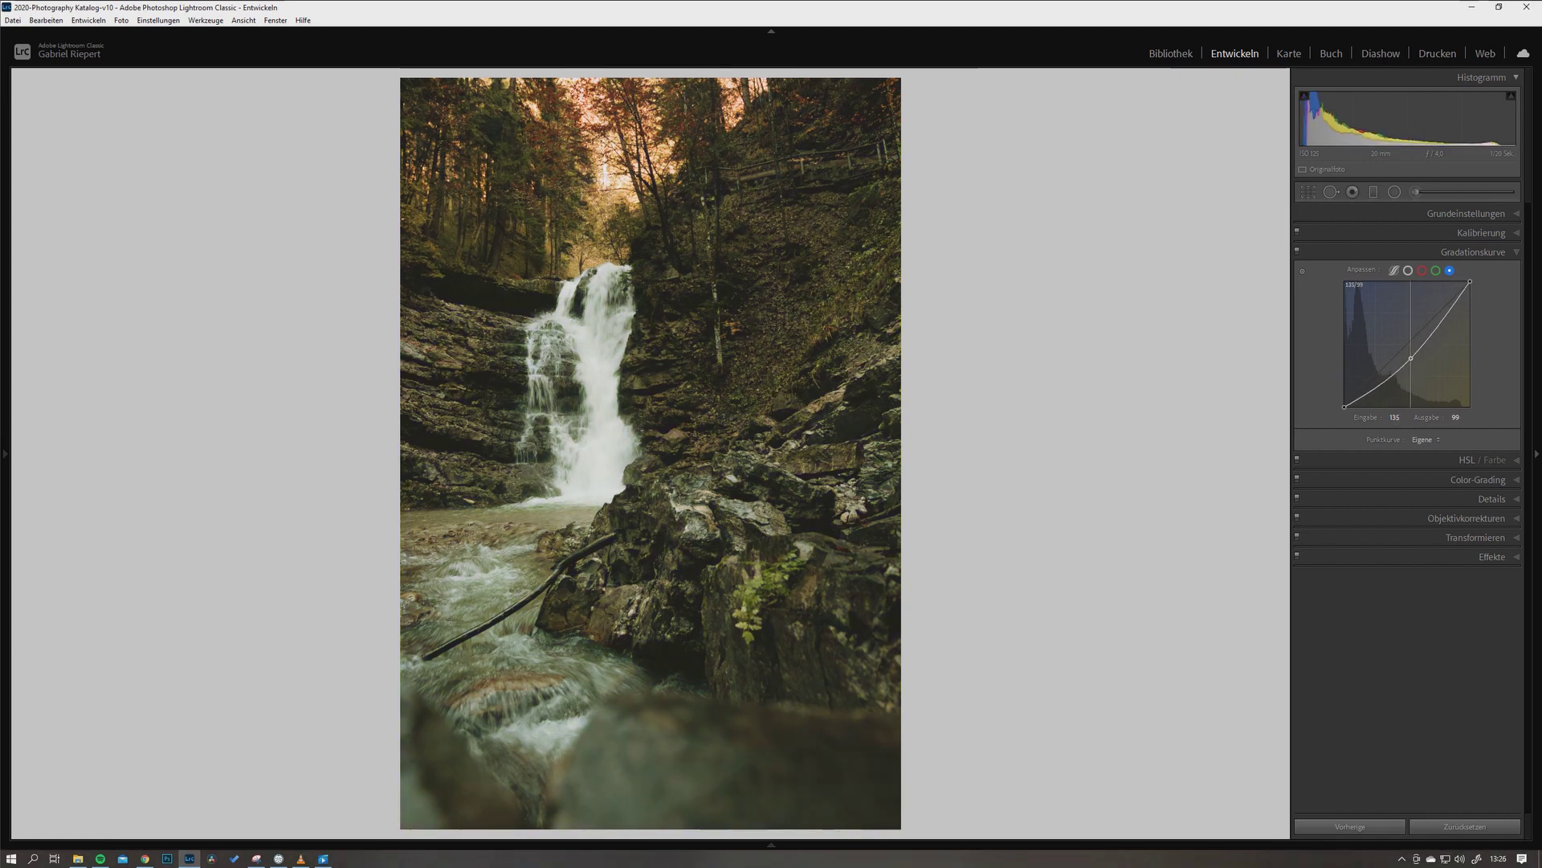
mouse_move(1411, 359)
left_mouse_down()
mouse_move(1394, 340)
mouse_move(1417, 341)
left_mouse_up()
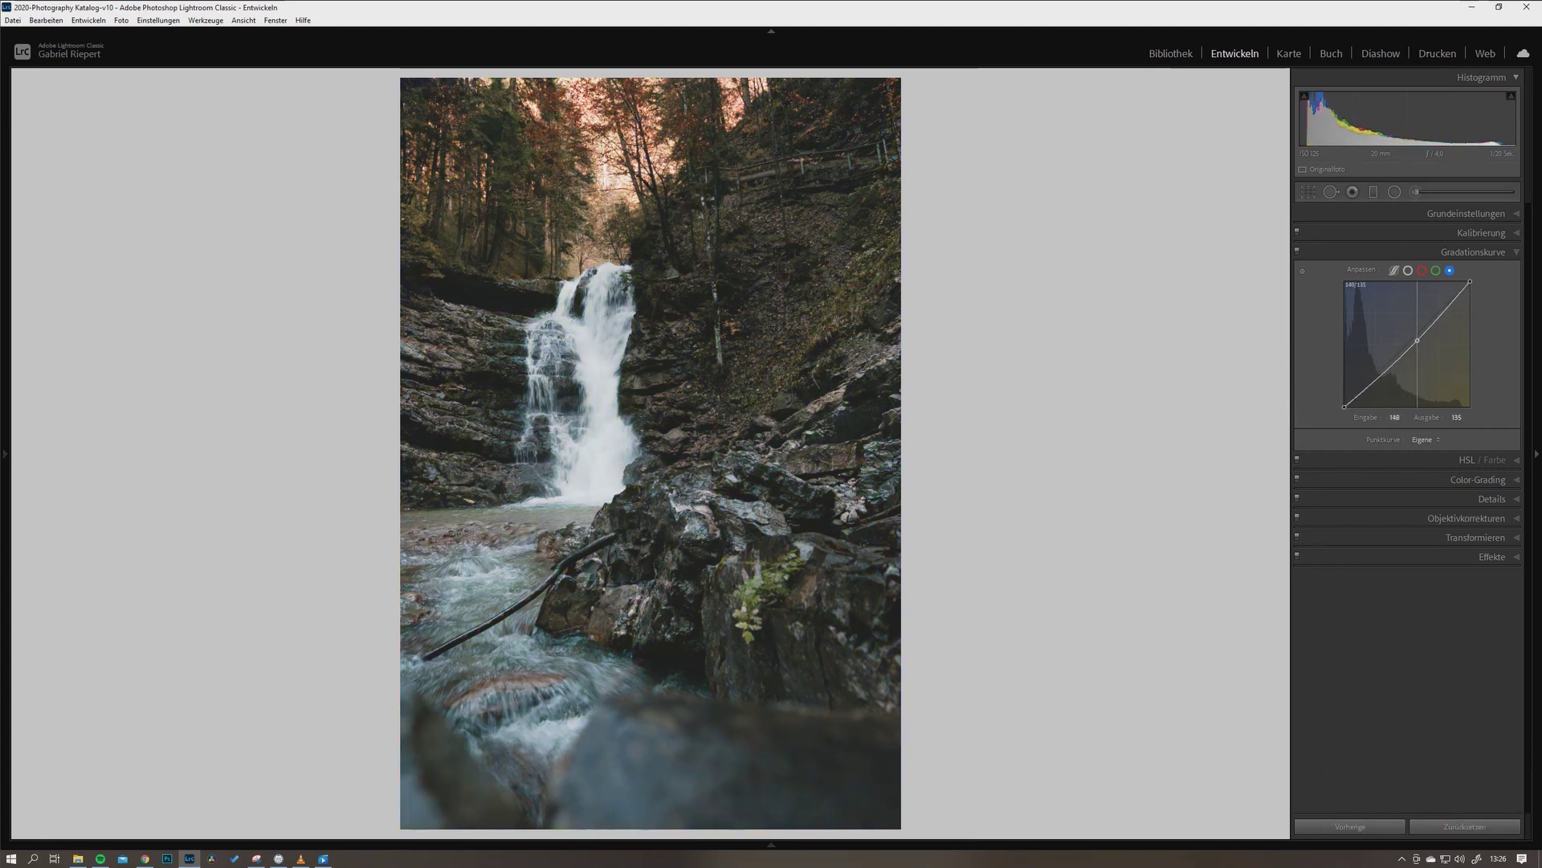
left_click_drag(1417, 340, 1415, 347)
double_click(1415, 347)
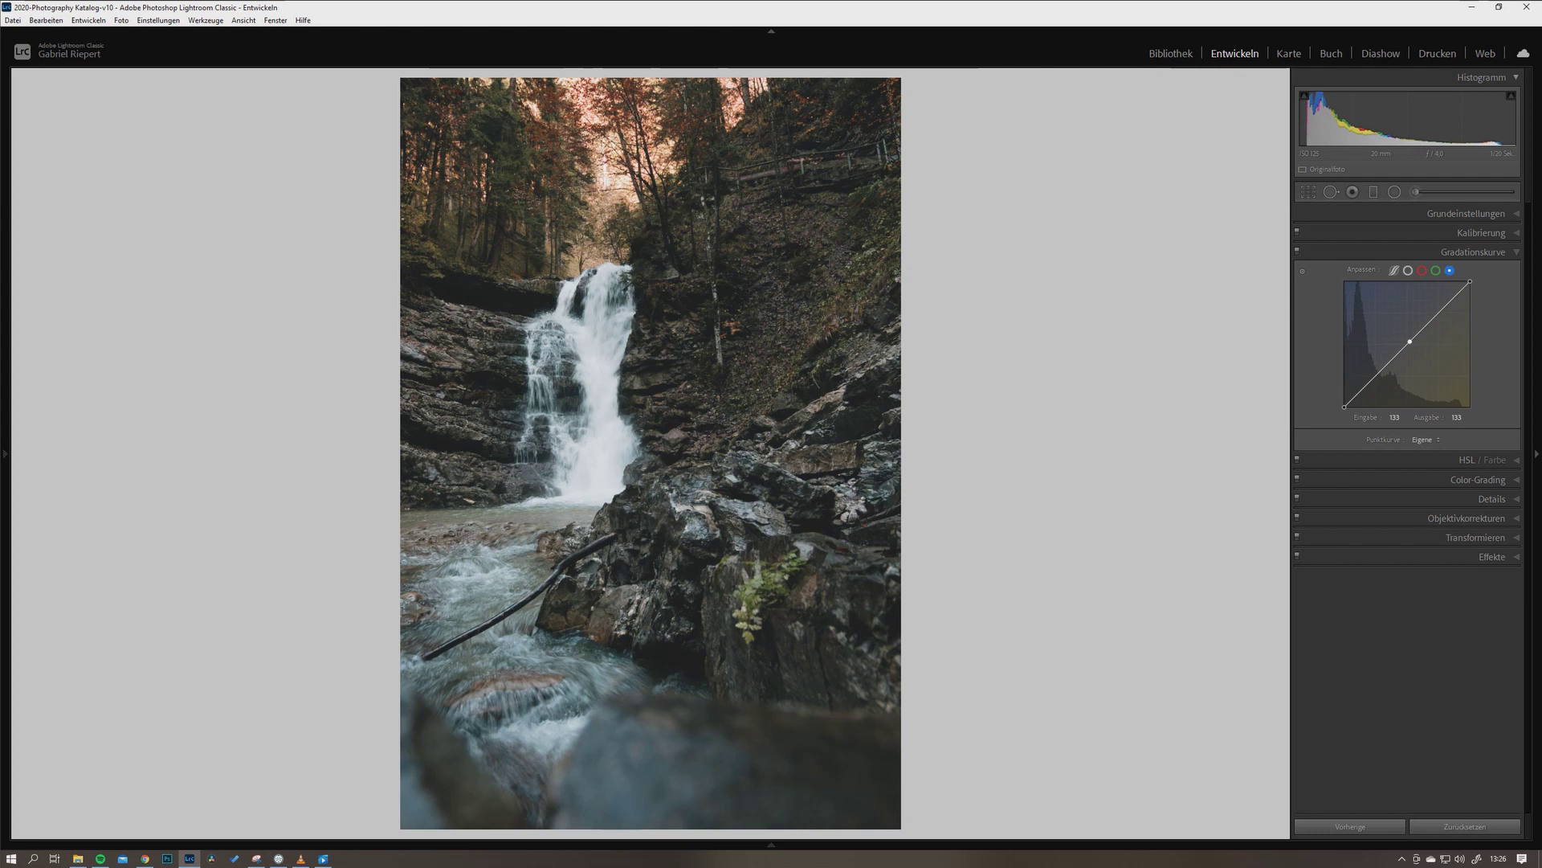
left_click_drag(1443, 308, 1444, 313)
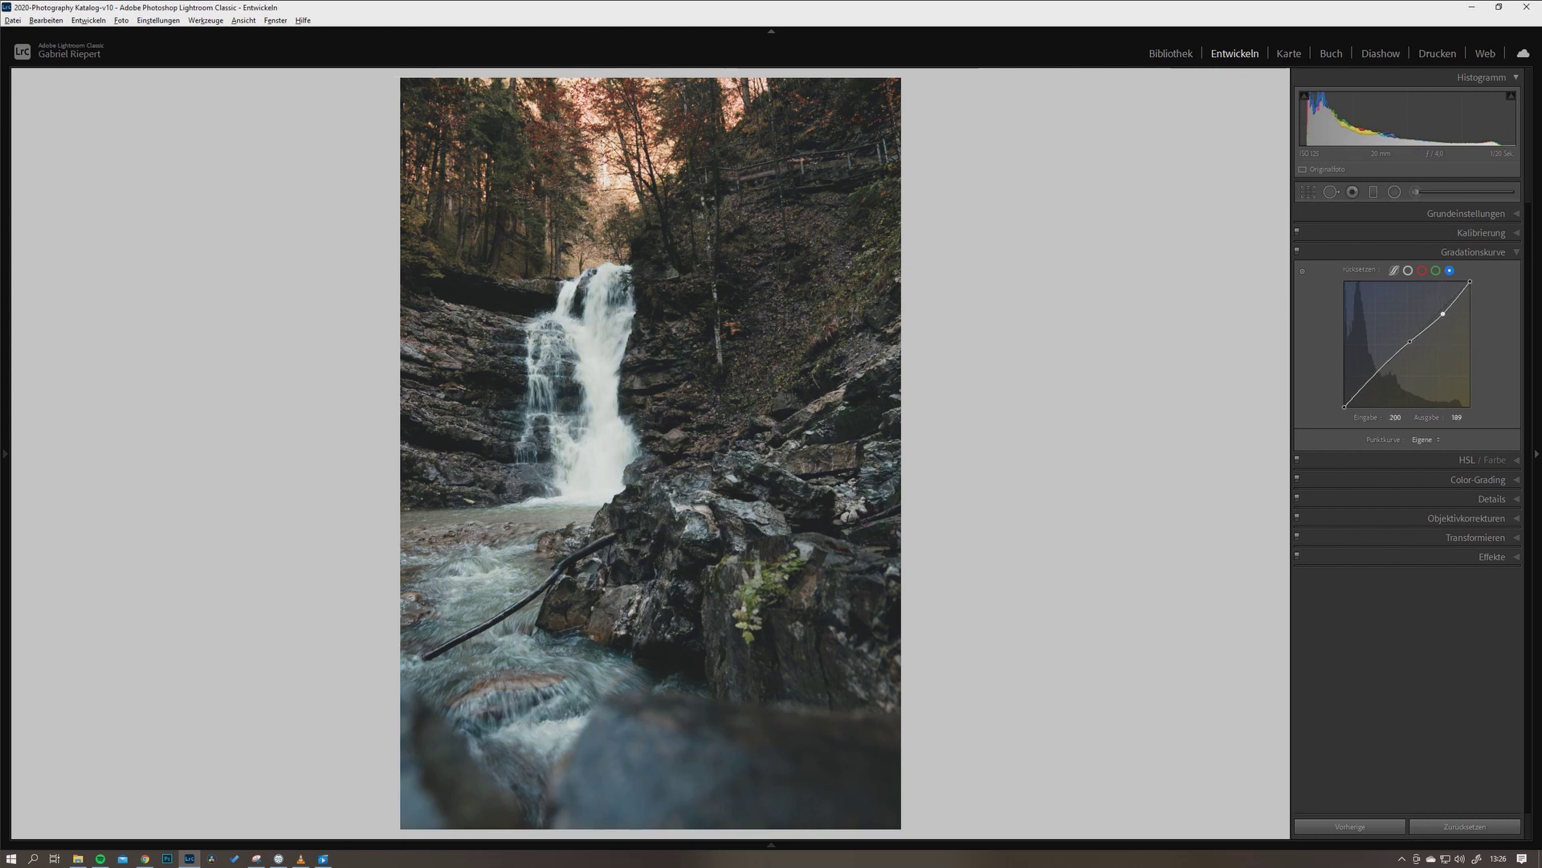
left_click_drag(1371, 381, 1370, 376)
double_click(1369, 376)
double_click(1410, 342)
double_click(1444, 313)
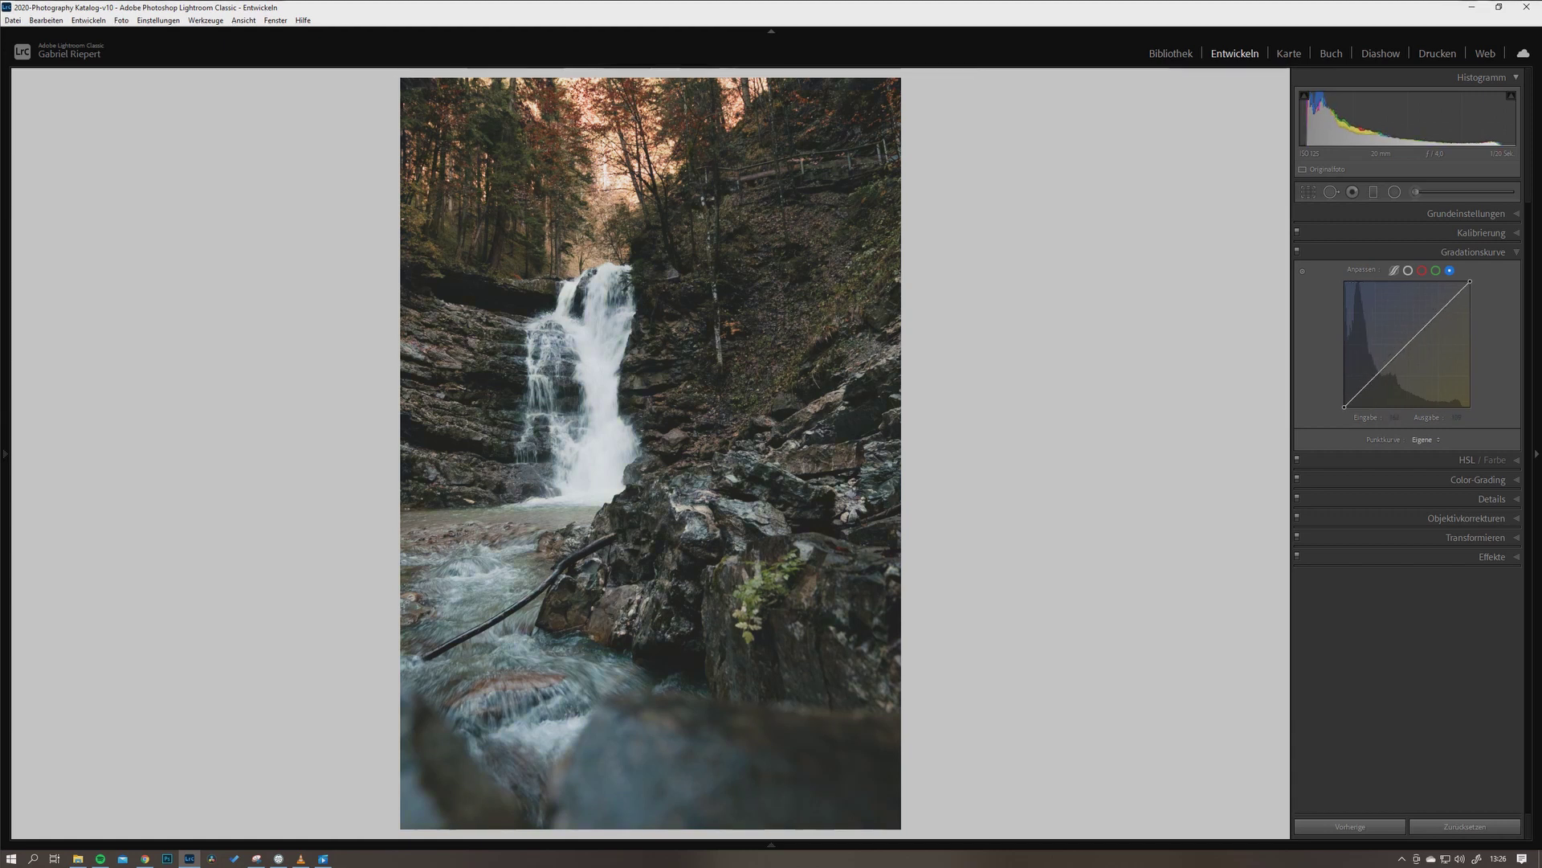
left_click(1409, 343)
double_click(1409, 343)
Set blue-curve points near 150/148 and 204/204, with the shadow point lowered to 79→72
left_click(1420, 332)
left_click(1445, 306)
left_click(1382, 372)
left_click_drag(1383, 372, 1382, 372)
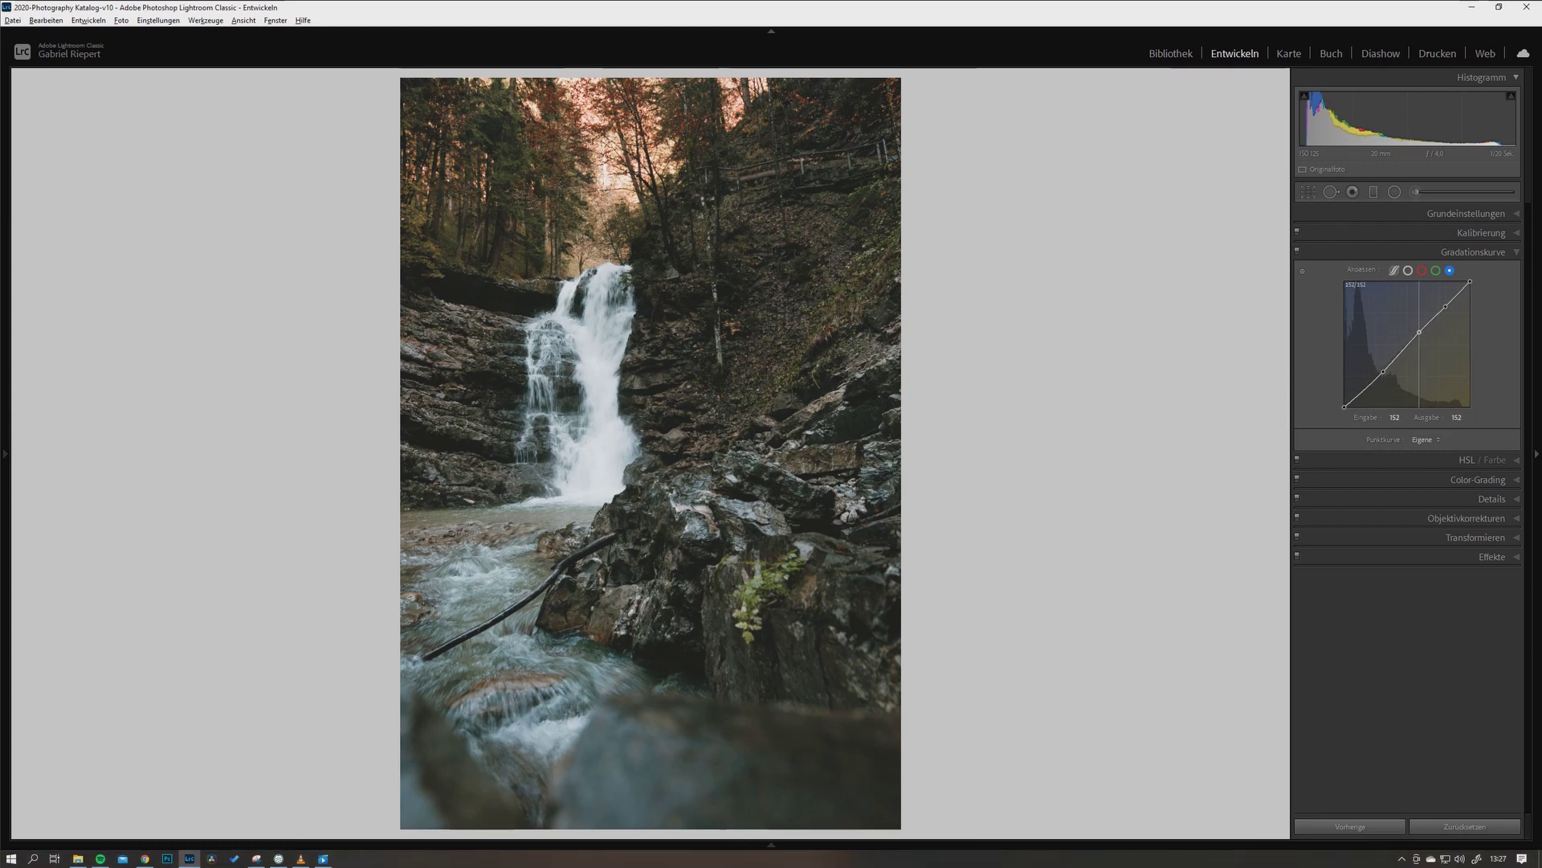
double_click(1420, 331)
left_click(1419, 333)
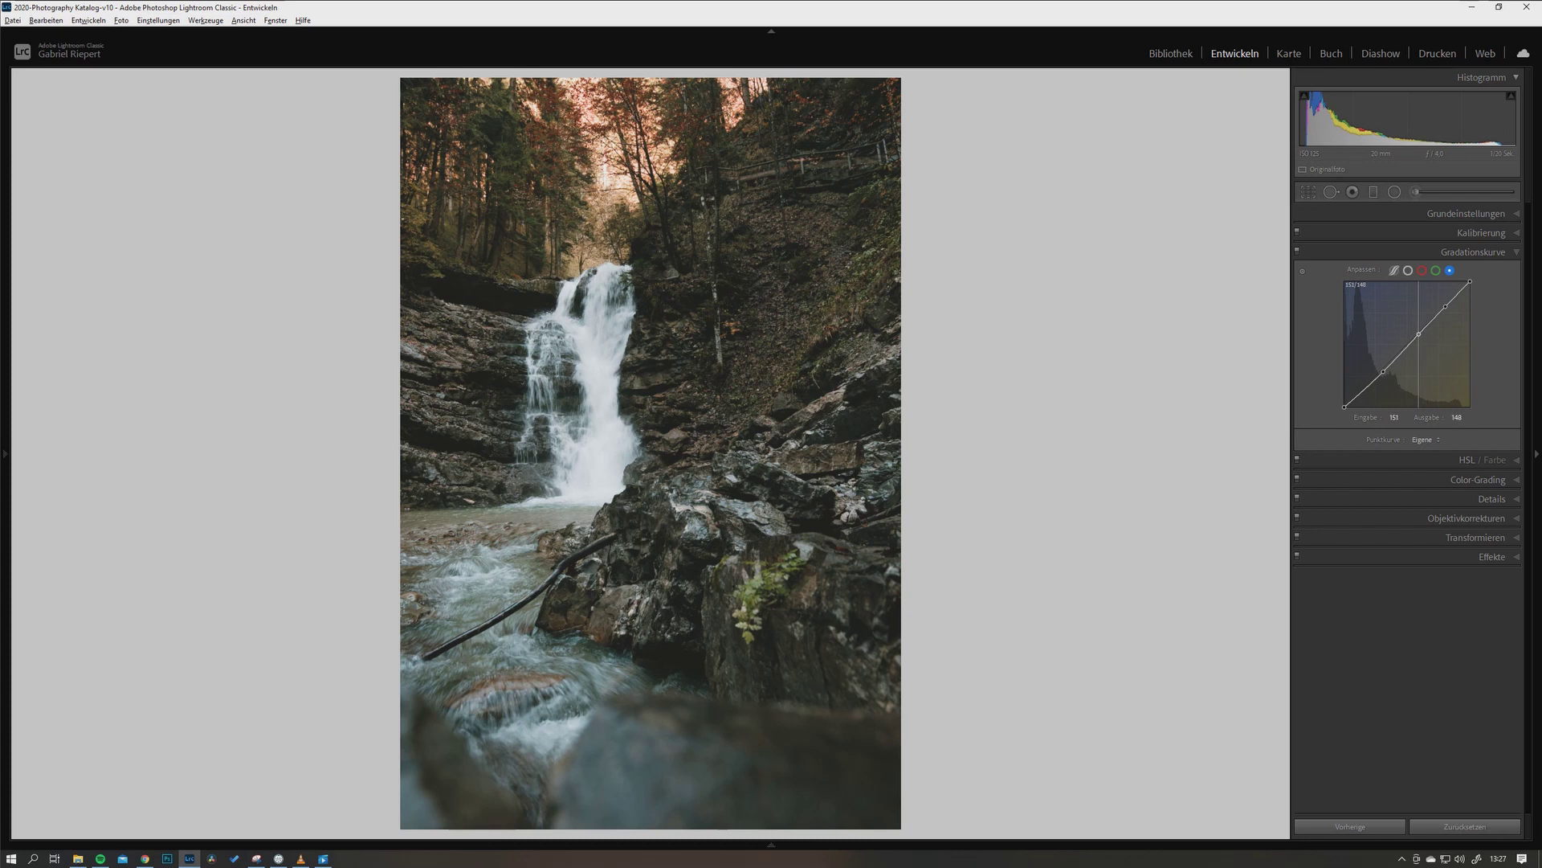
left_click_drag(1418, 333, 1418, 334)
left_click(1383, 371)
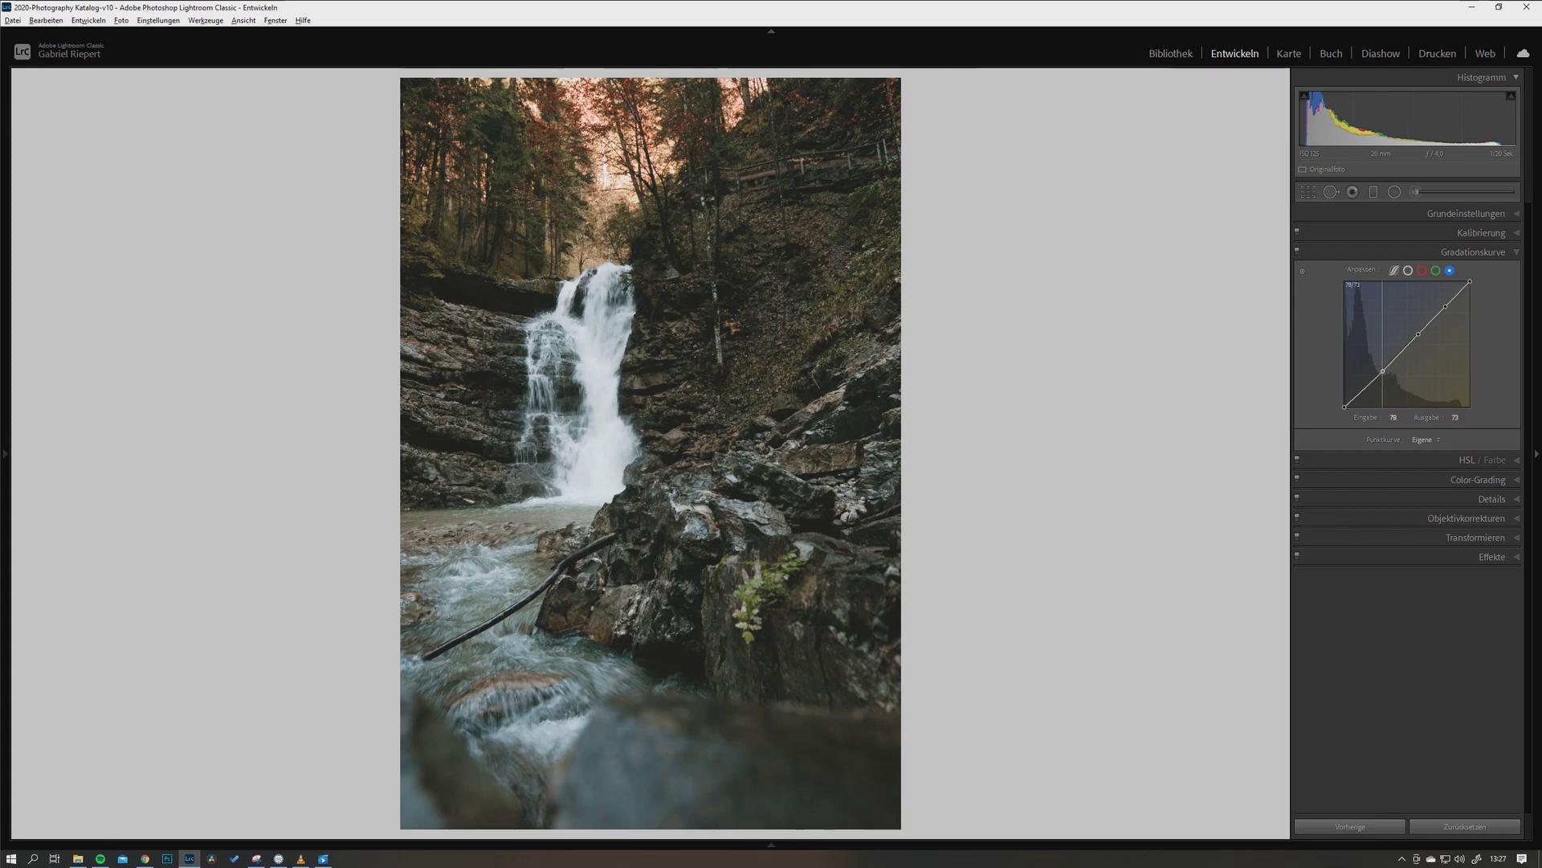
left_click_drag(1382, 371, 1383, 372)
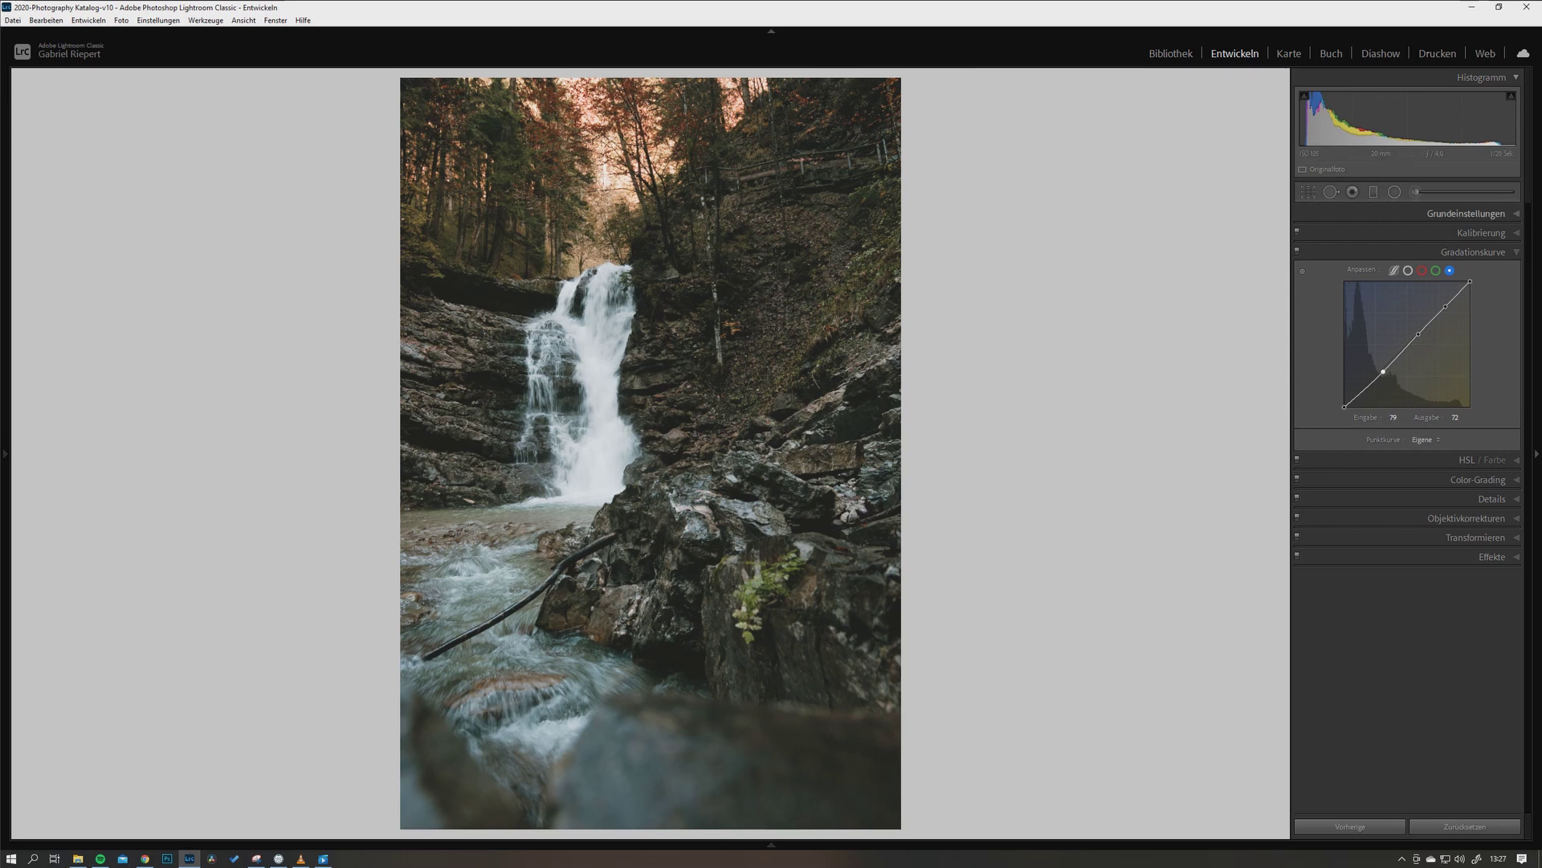
left_click(1436, 270)
Add a near-neutral midtone point and a highlight point to the green curve
left_click(1409, 342)
left_click_drag(1409, 341, 1422, 354)
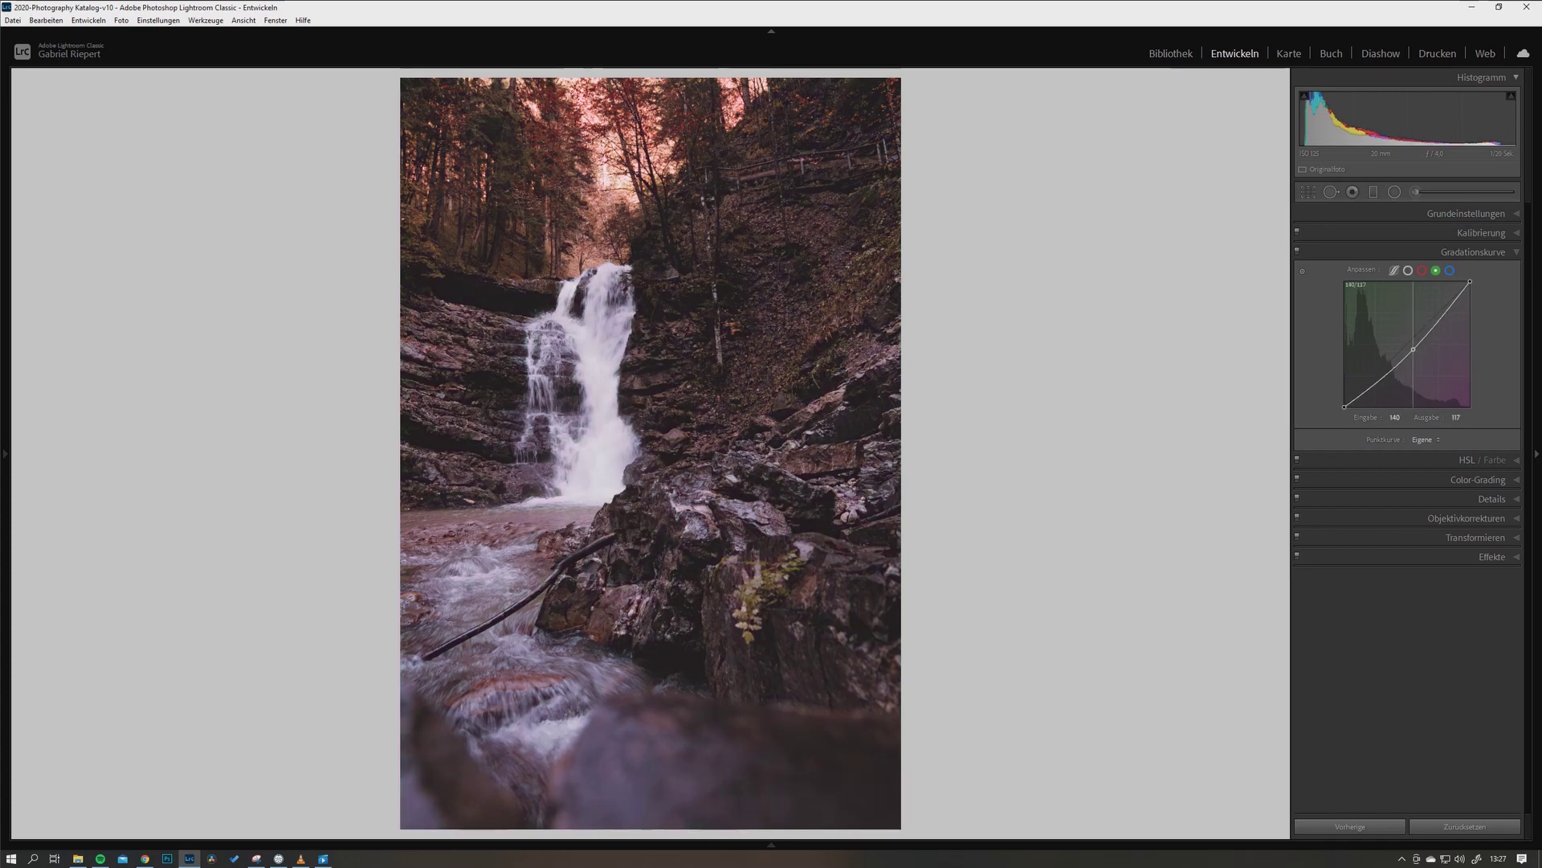
left_click_drag(1422, 354, 1399, 340)
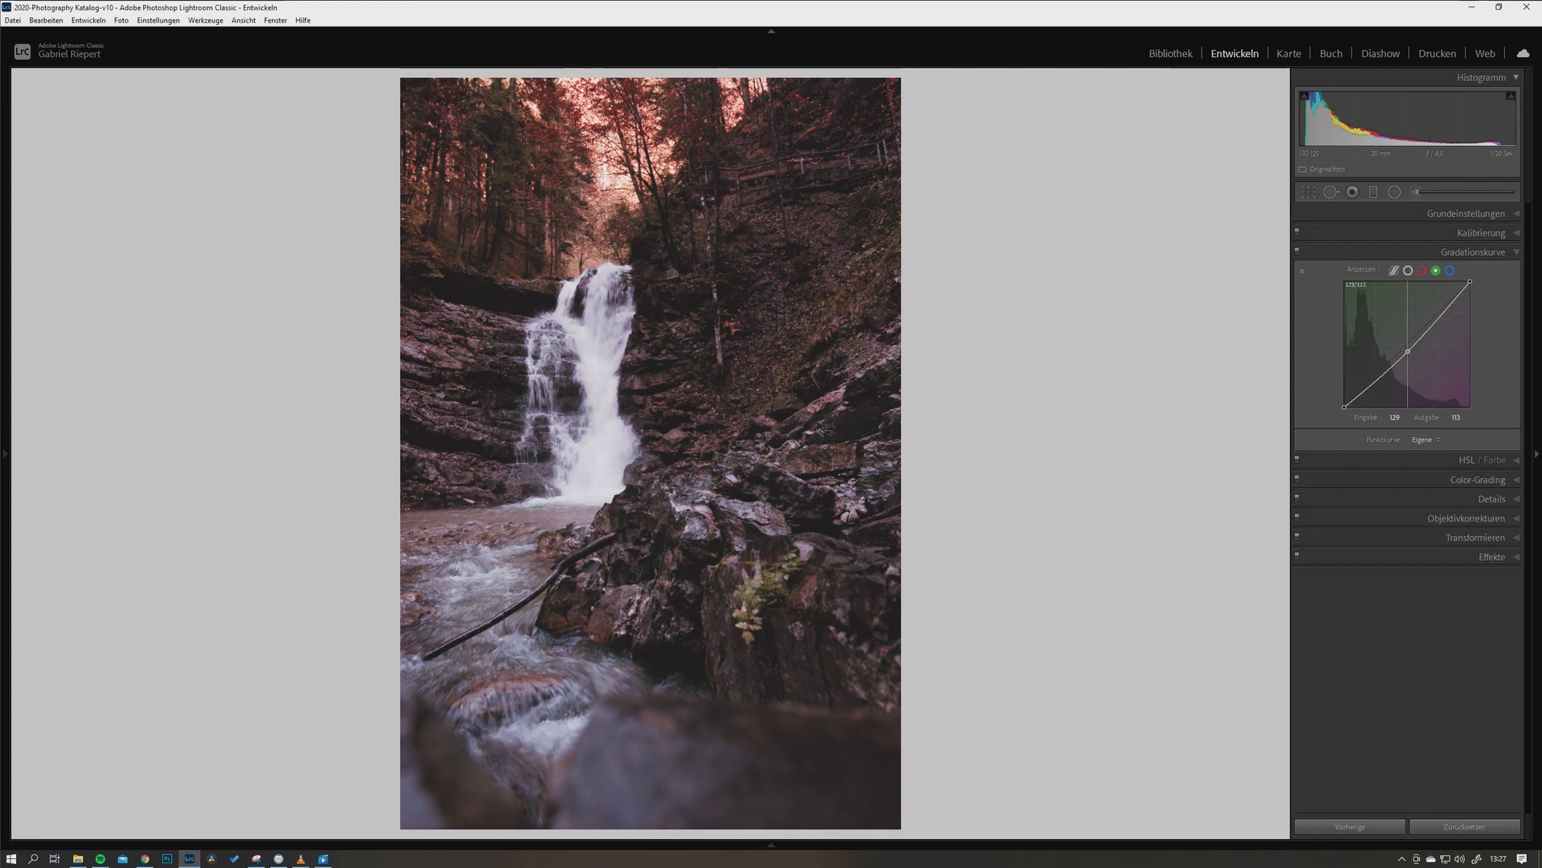
left_click_drag(1399, 340, 1410, 341)
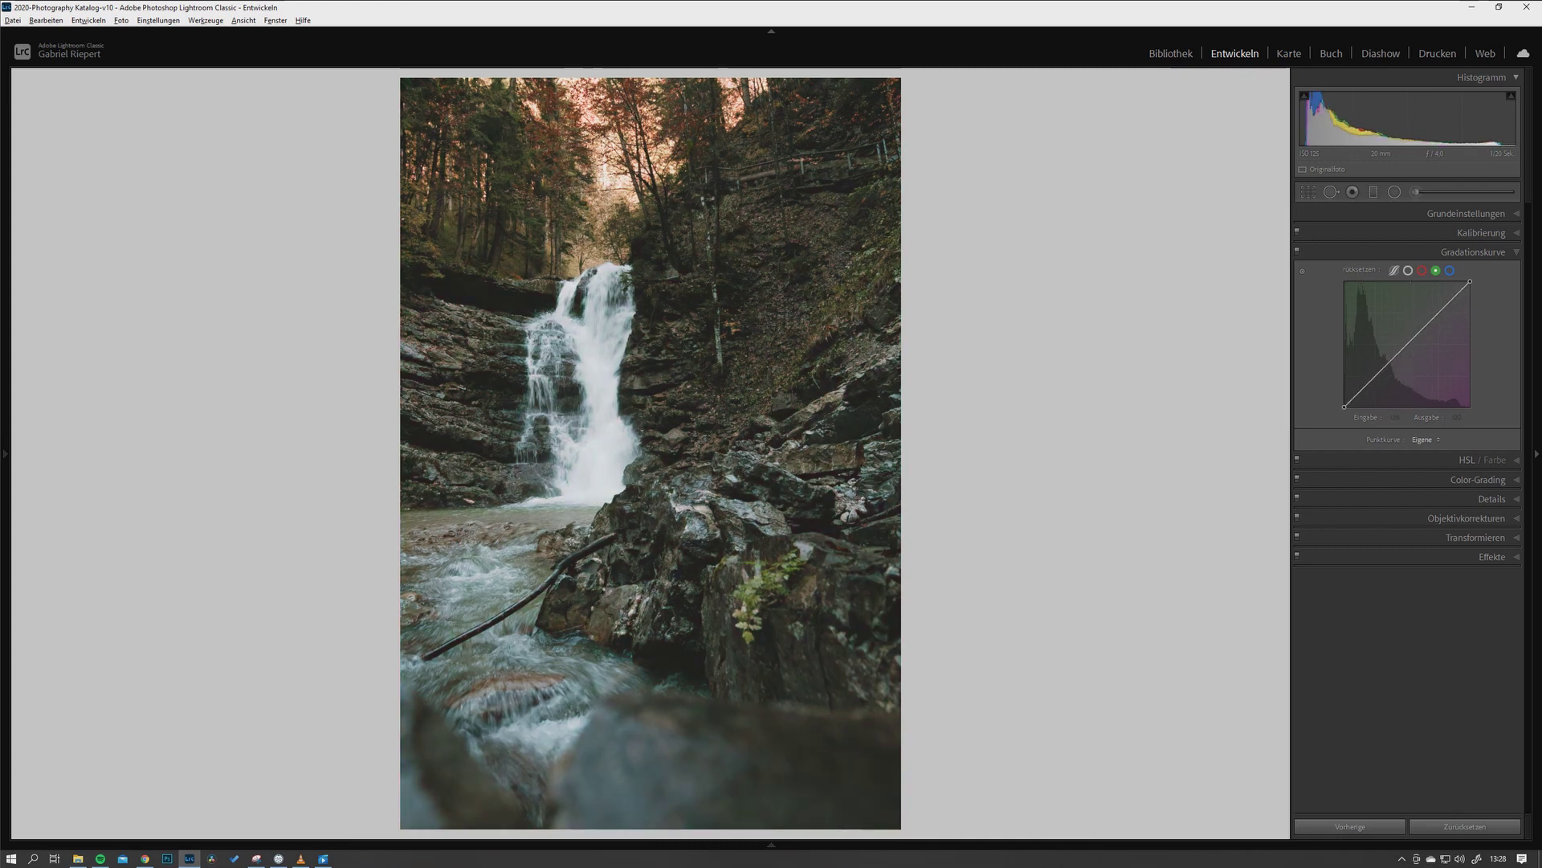
left_click(1406, 344)
left_click_drag(1406, 344, 1407, 345)
left_click(1438, 314)
Add a near-neutral red midtone point and a red highlight point at 196→194
left_click(1422, 270)
left_click_drag(1414, 337, 1415, 351)
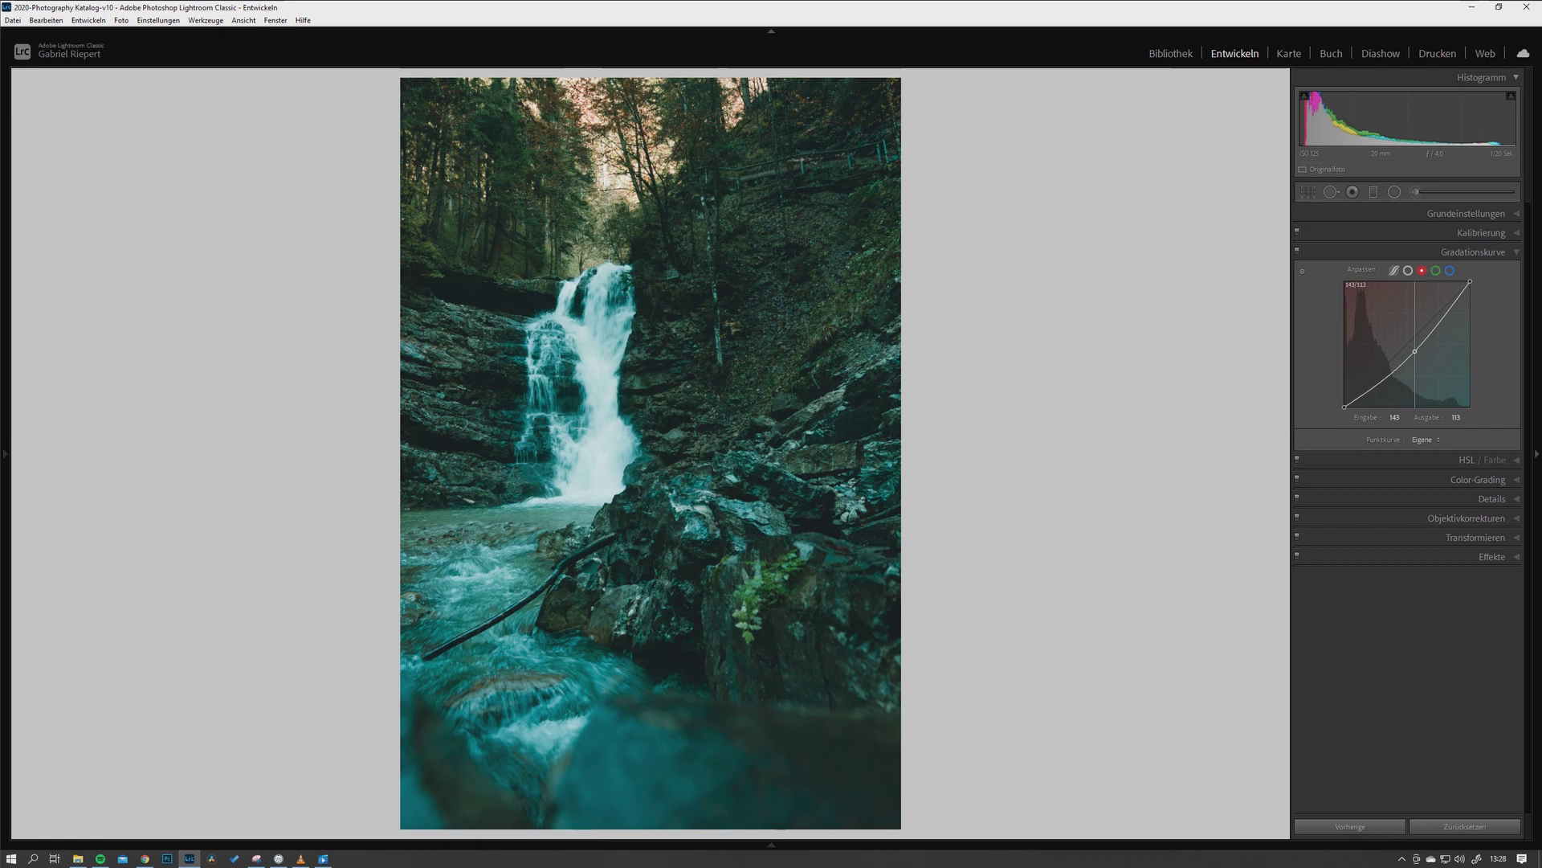
left_click_drag(1414, 351, 1404, 336)
left_click_drag(1403, 336, 1408, 341)
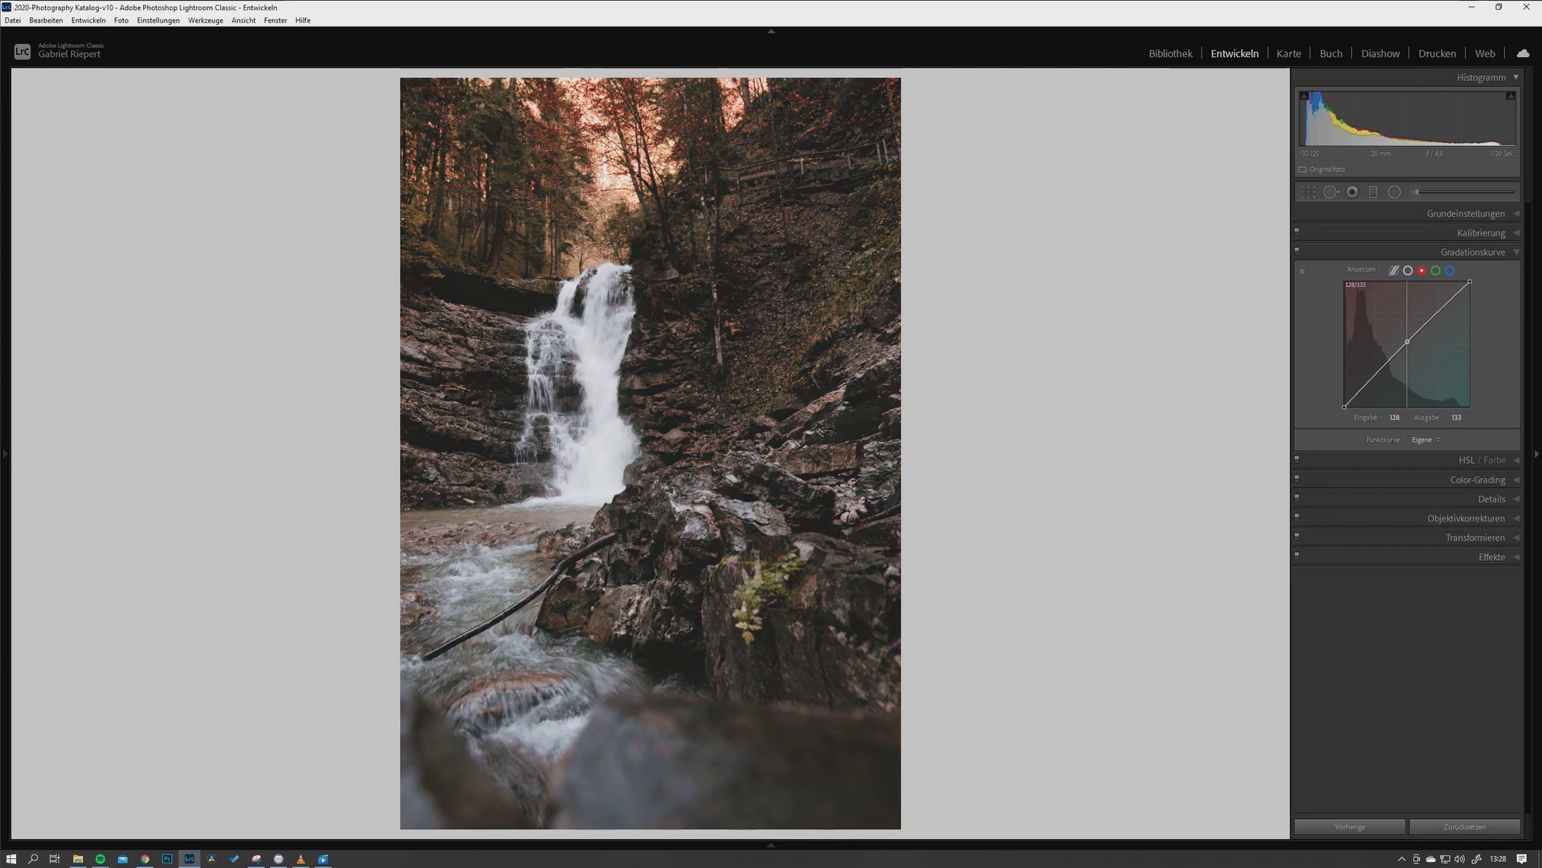
double_click(1407, 341)
left_click(1408, 343)
left_click_drag(1408, 343, 1408, 343)
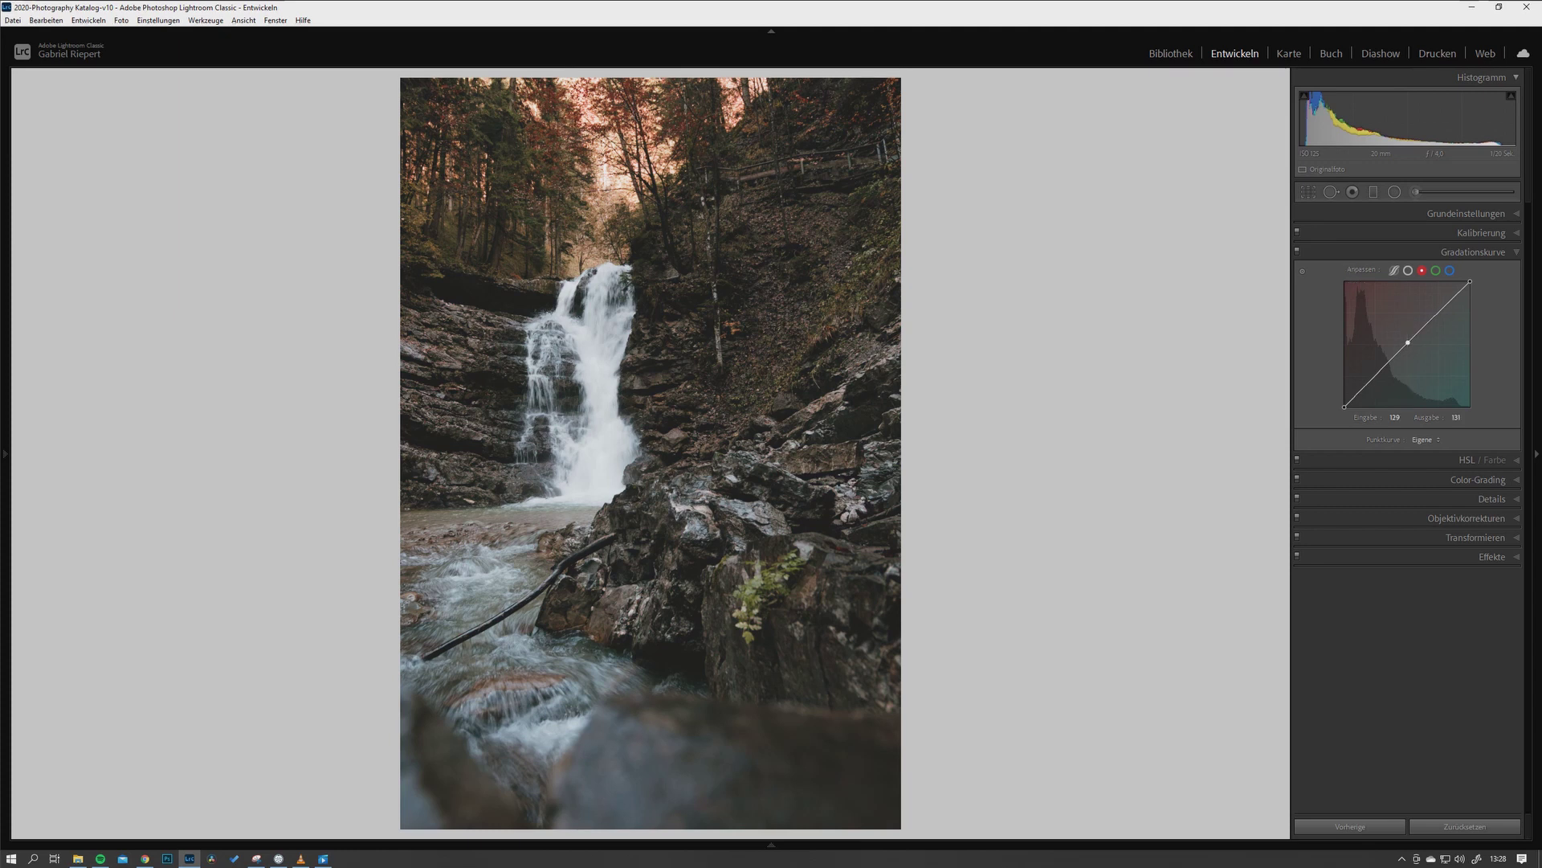
left_click(1441, 311)
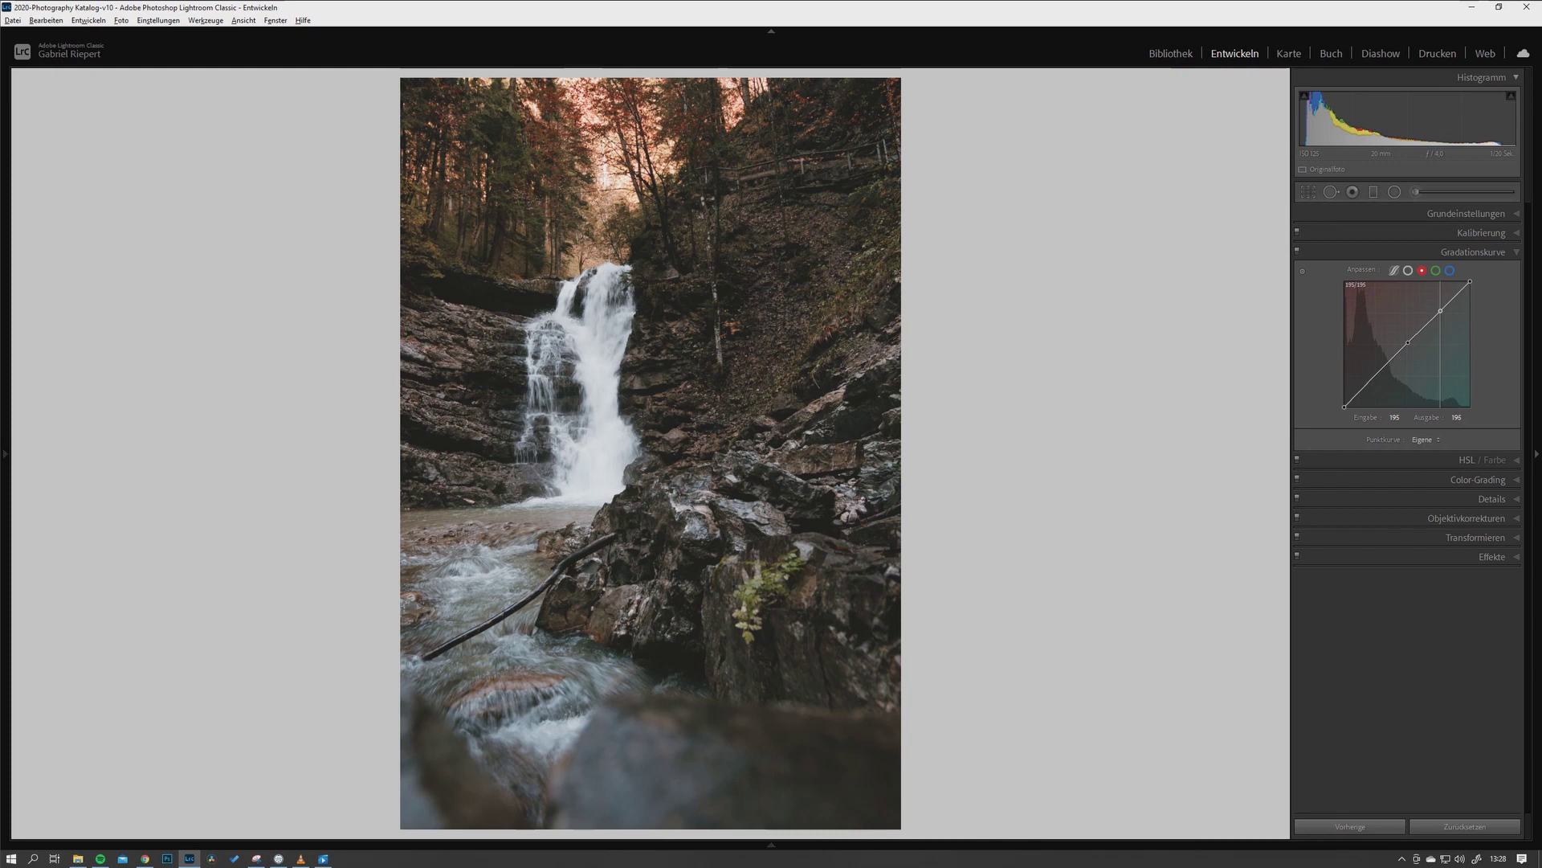
Compare the curve edits with the curve toggled off and in the before/after view
left_click(1297, 252)
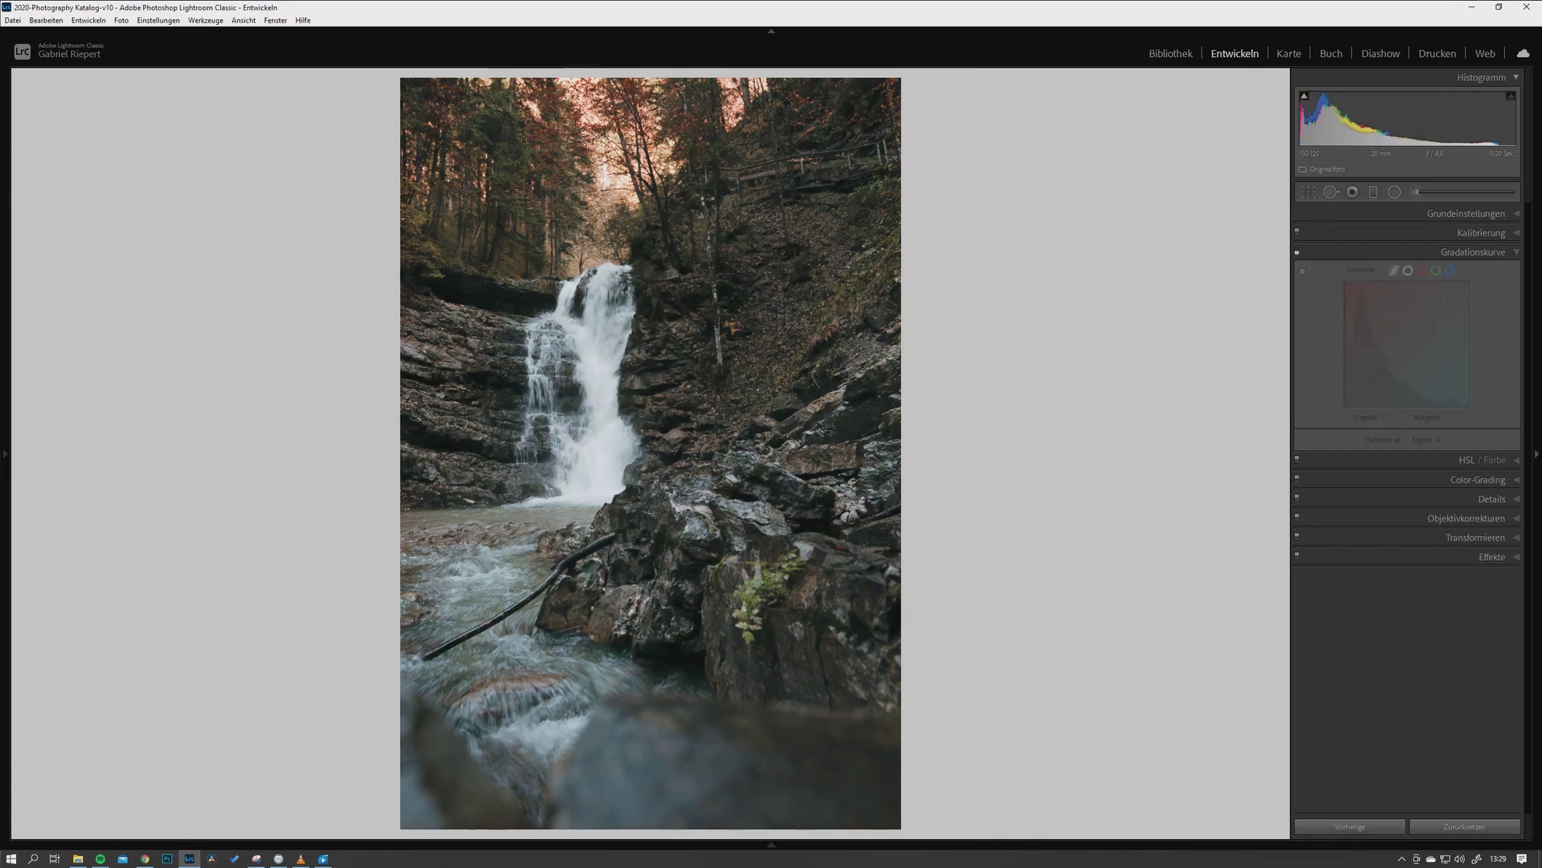
left_click(1297, 252)
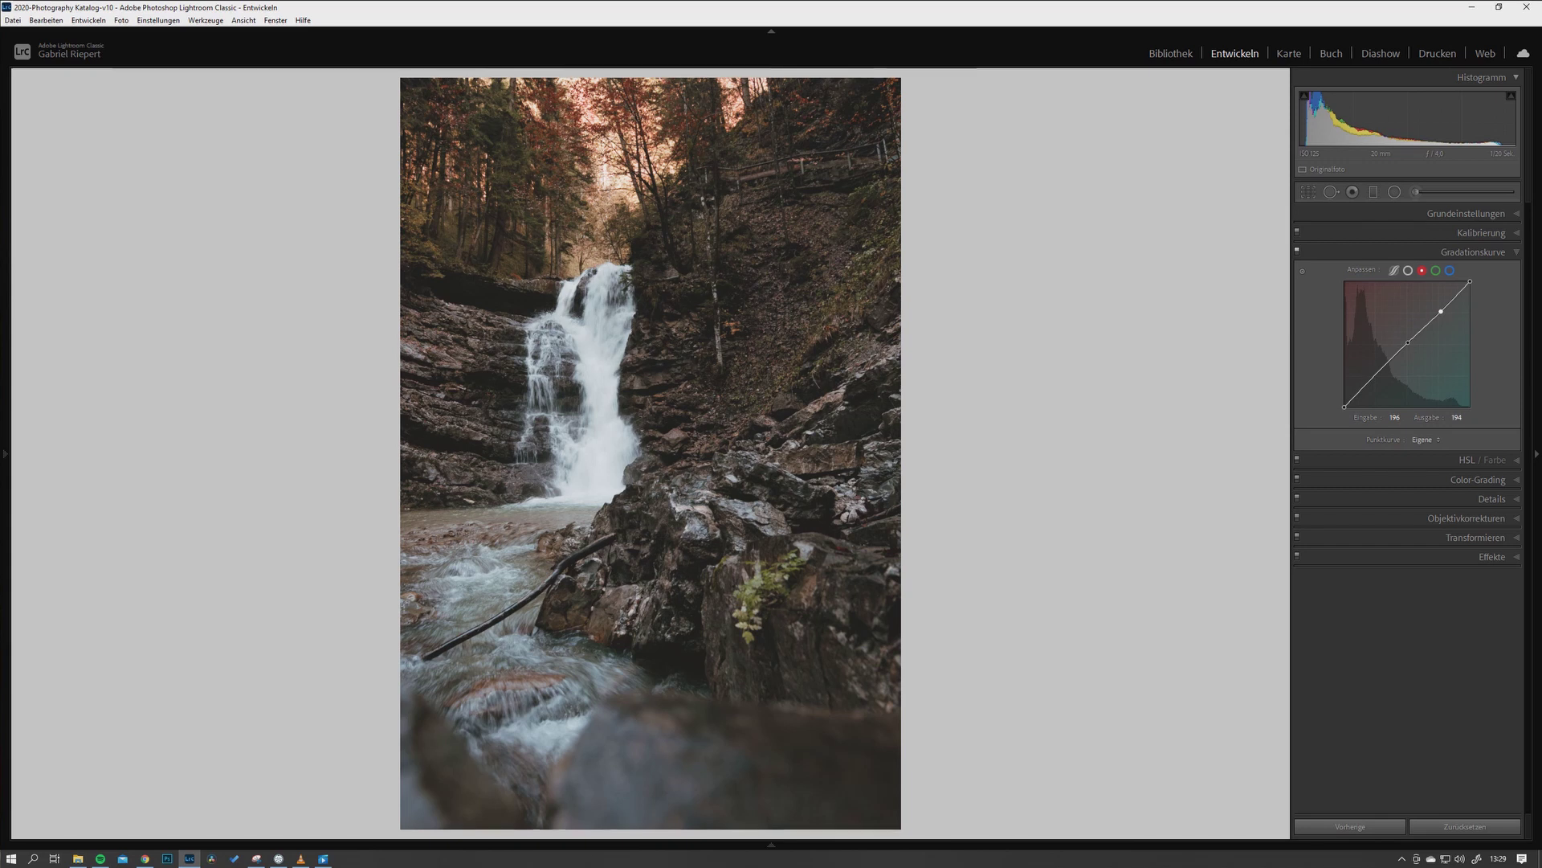
key("y")
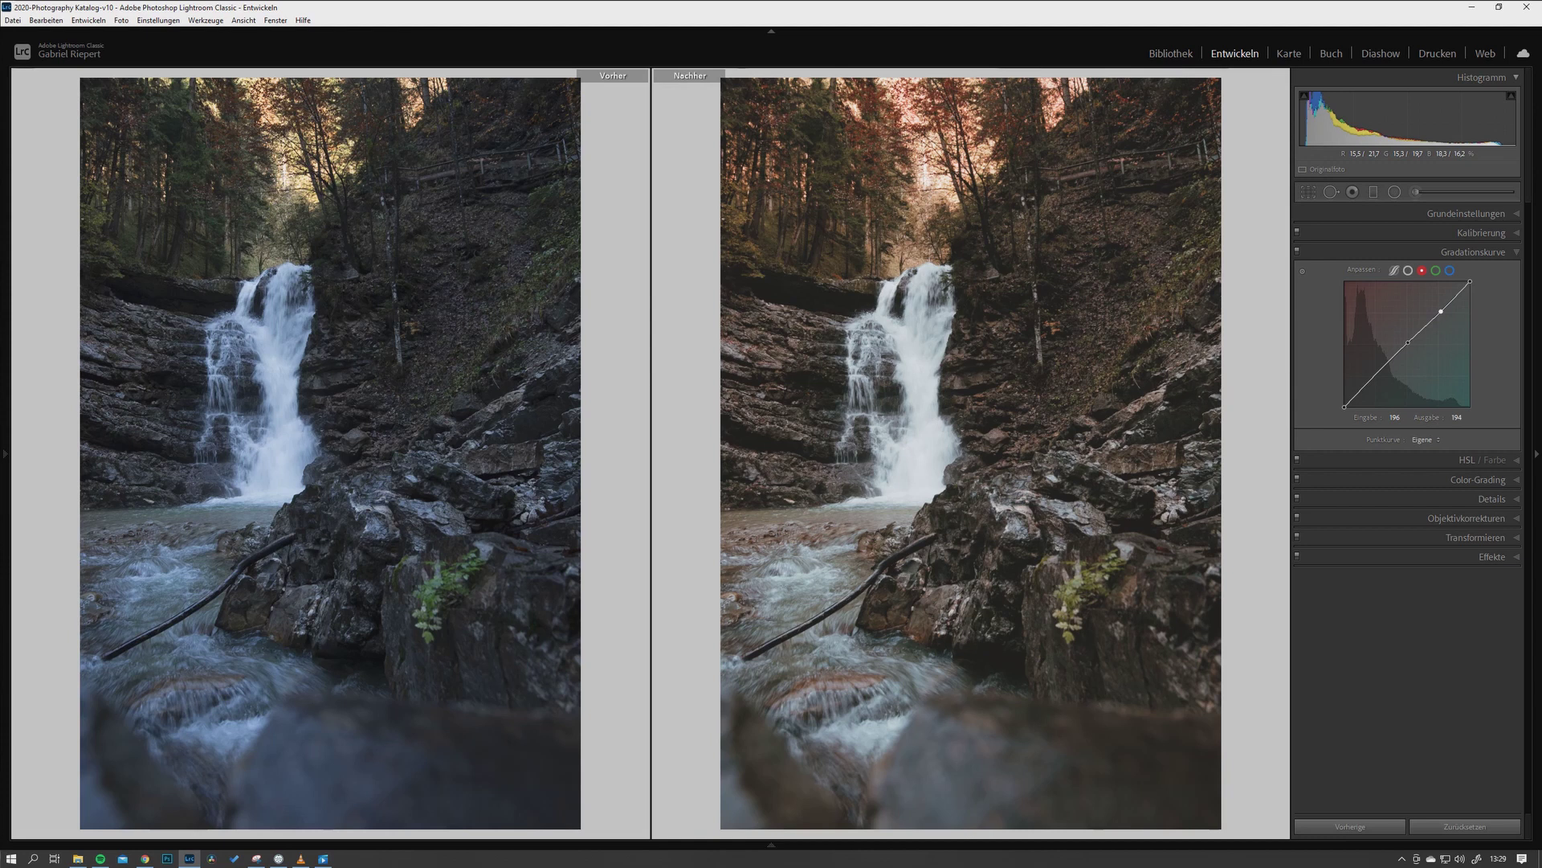
key("y")
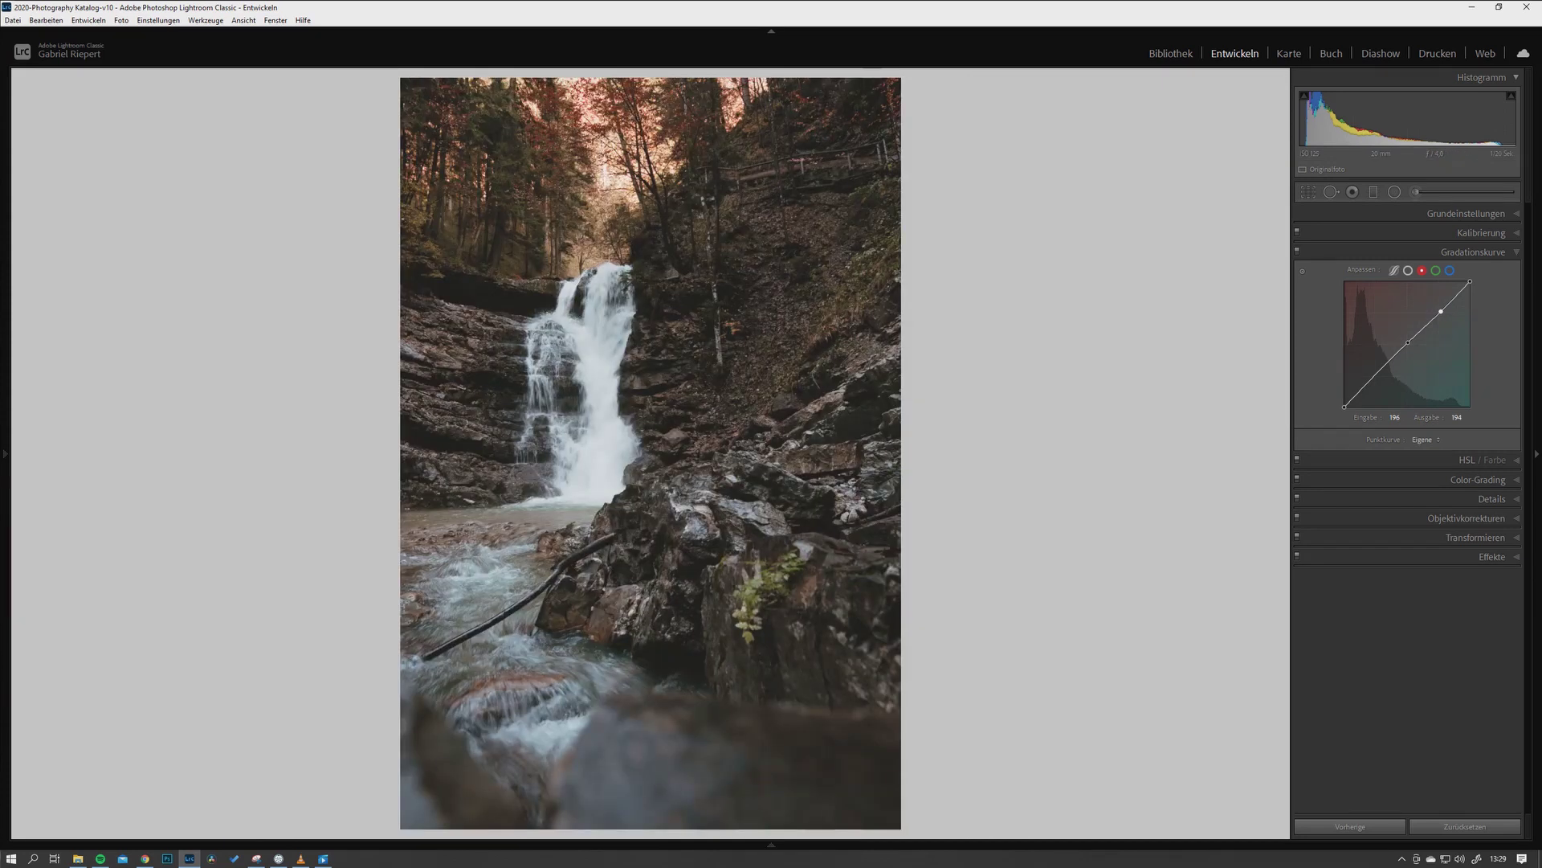
In Grundeinstellungen, set Schwarz to −10, Kontrast to −13 and Lichter to −13
left_click(1466, 214)
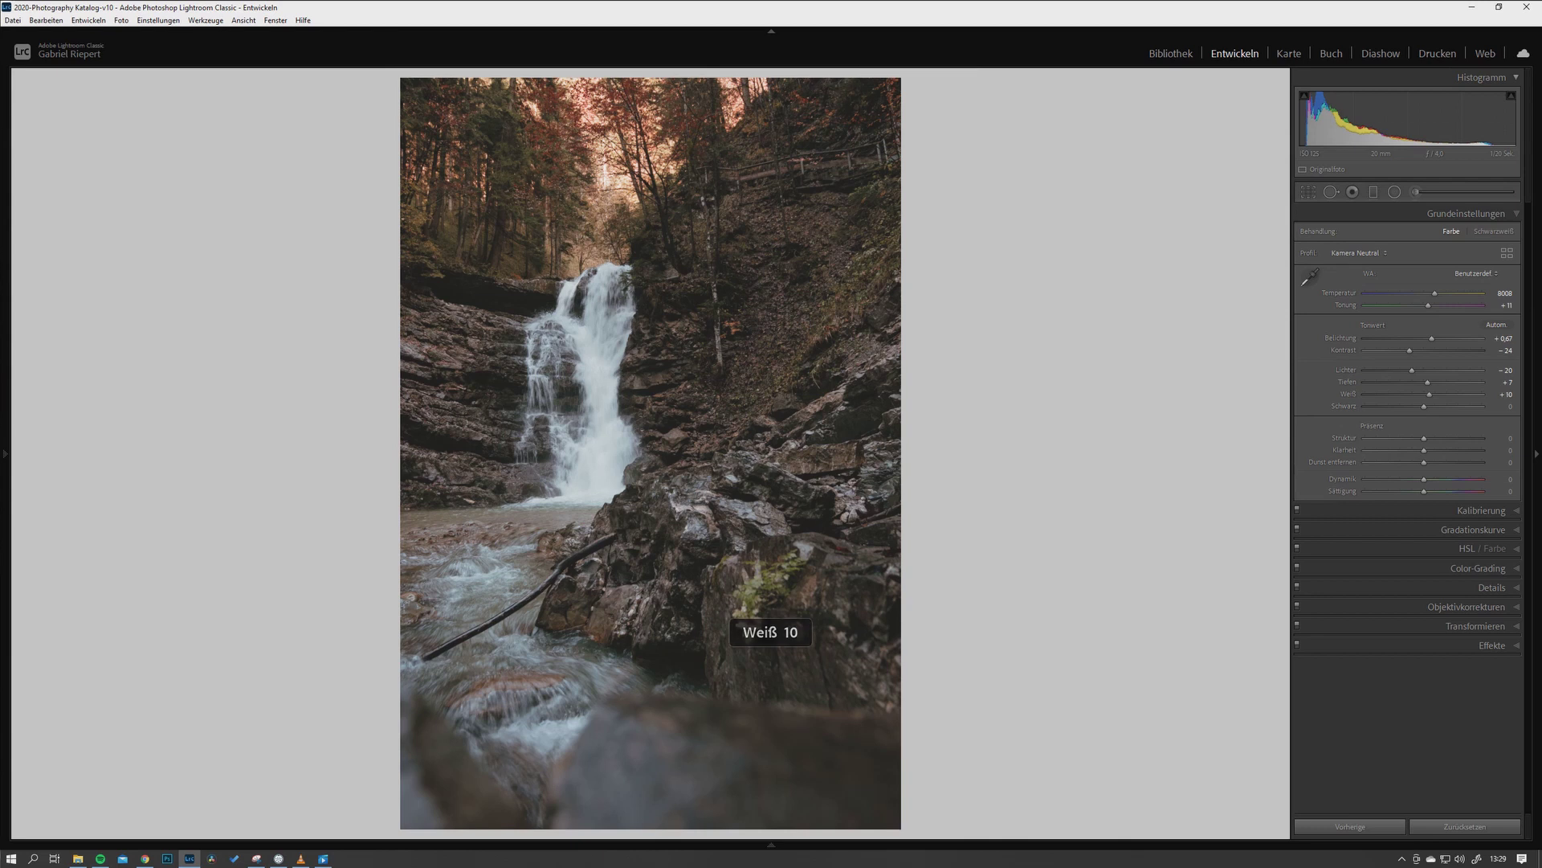
key("period")
key("minus")
key("minus")
key("minus")
key("minus")
key("minus")
key("minus")
key("minus")
key("minus")
key("minus")
key("minus")
key("plus")
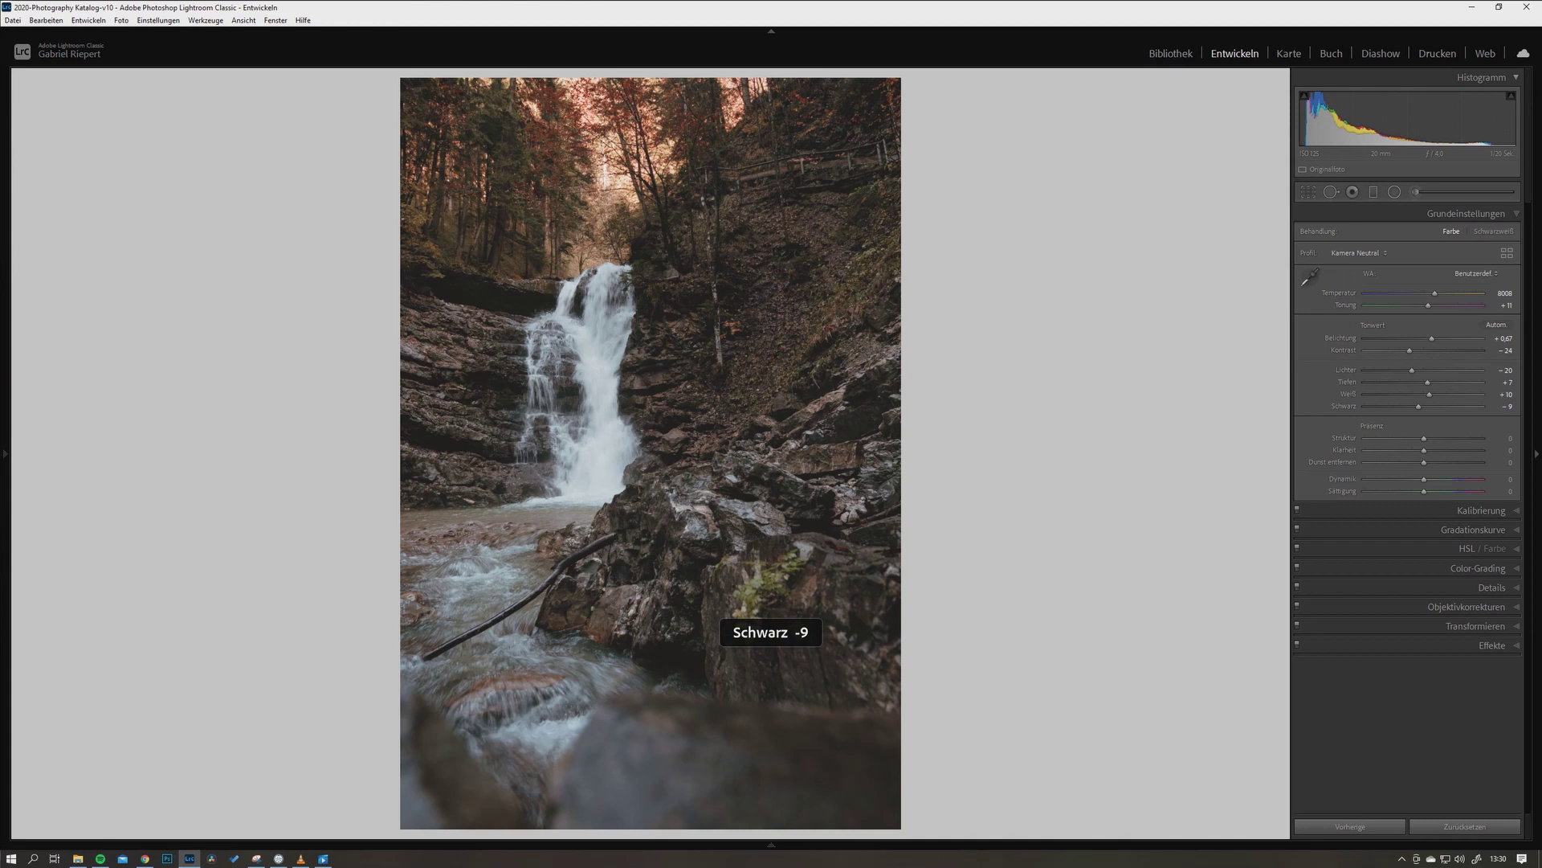
key("minus")
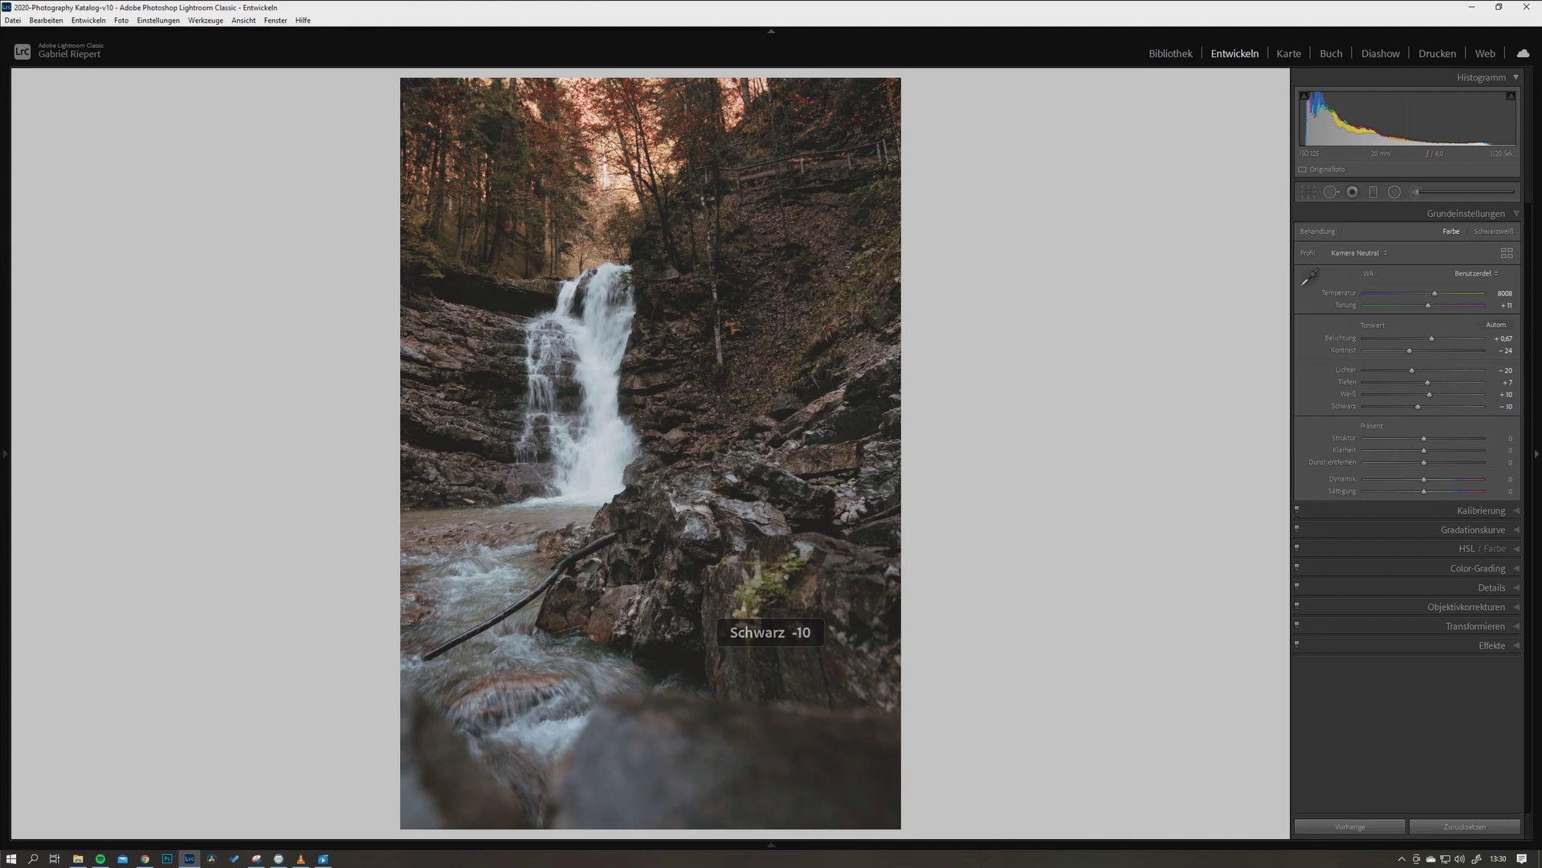
key("plus")
key("plus")
key("plus")
key("plus")
key("plus")
key("plus")
key("plus")
key("plus")
key("plus")
key("plus")
key("plus")
key("plus")
key("minus")
key("minus")
key("minus")
key("minus")
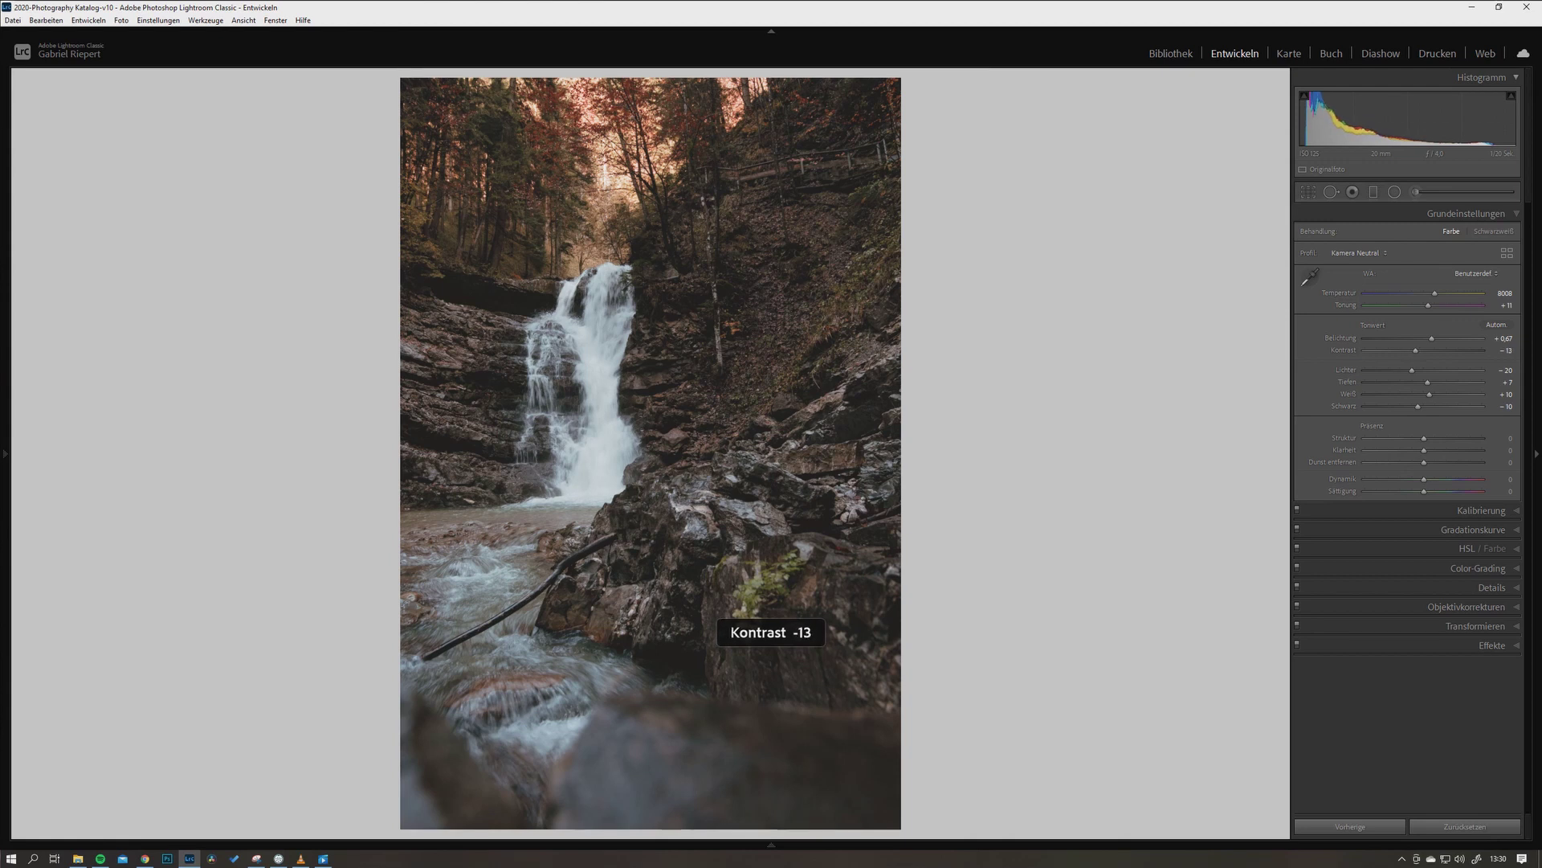
key("period")
key("minus")
key("minus")
key("minus")
key("minus")
key("minus")
key("minus")
key("plus")
key("plus")
key("plus")
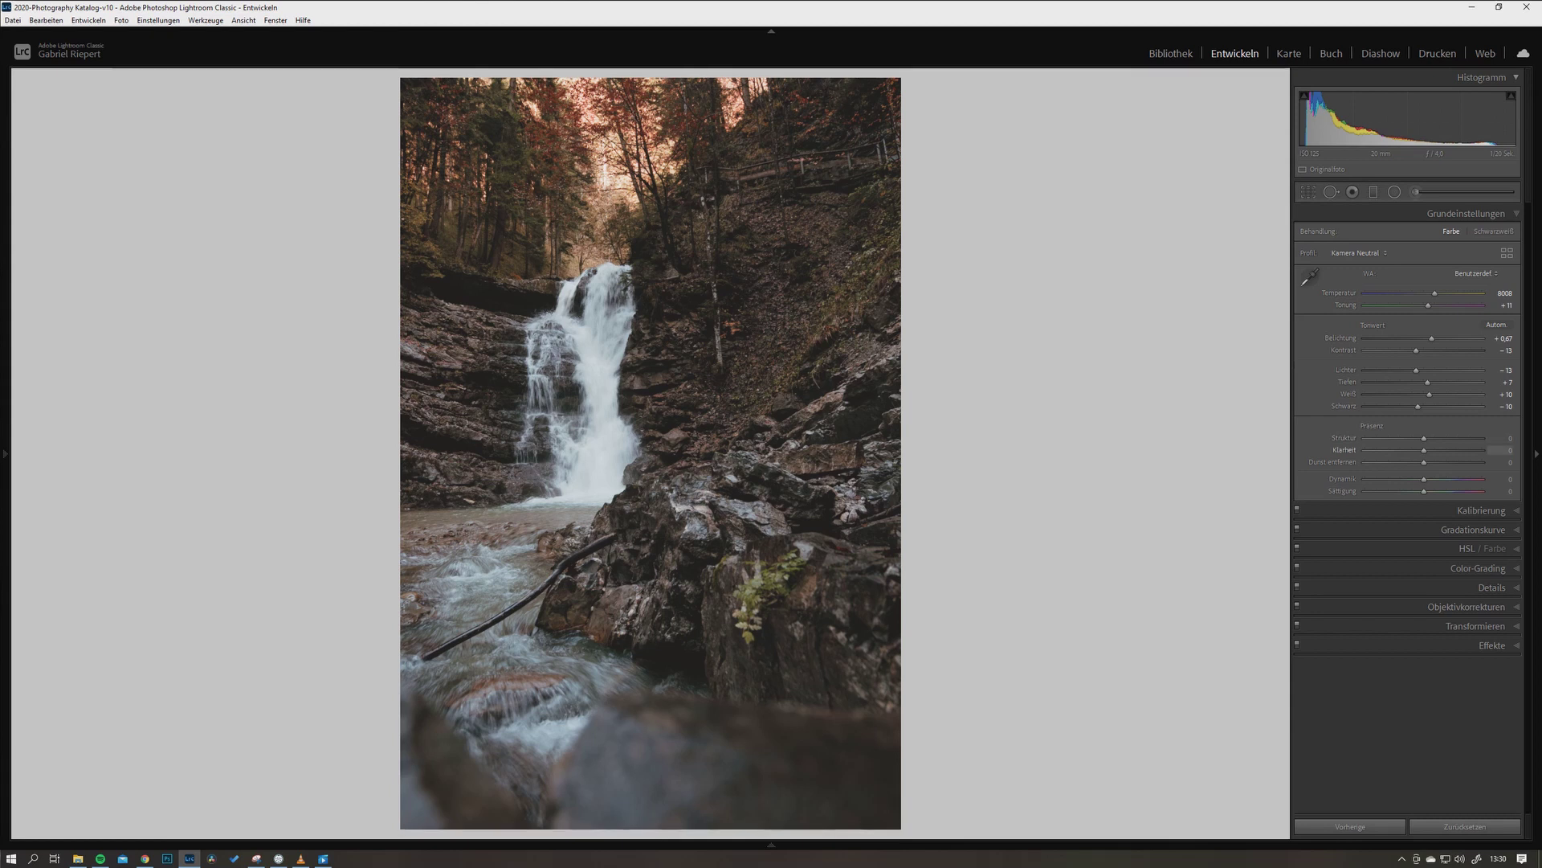
Test Klarheit and Struktur adjustments, then reset both sliders back to 0
left_click_drag(1424, 450, 1453, 450)
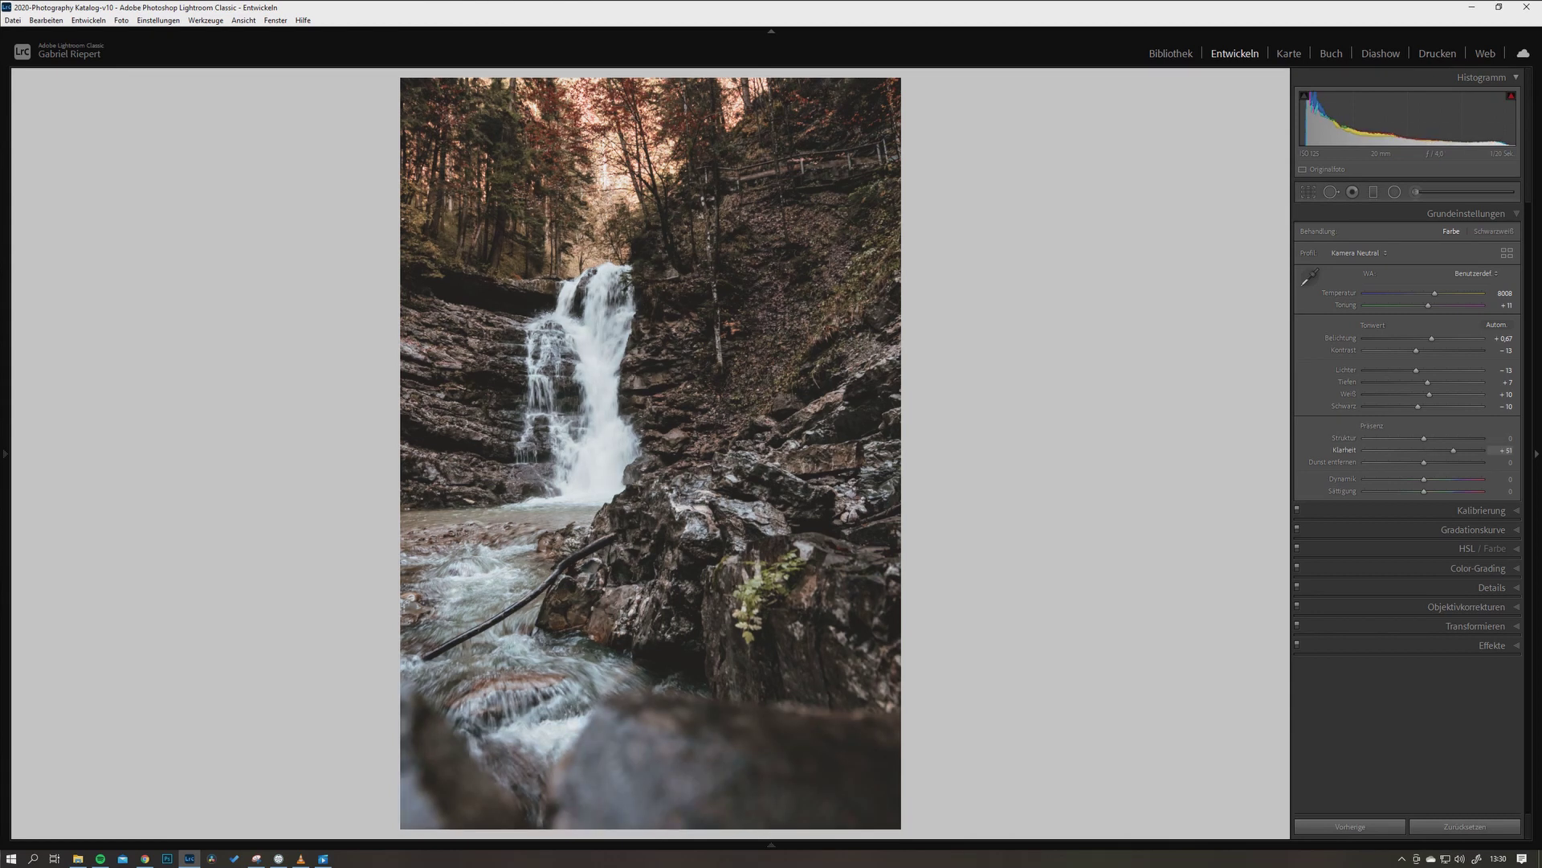
mouse_move(1452, 449)
left_mouse_down()
mouse_move(1407, 449)
mouse_move(1433, 450)
left_mouse_up()
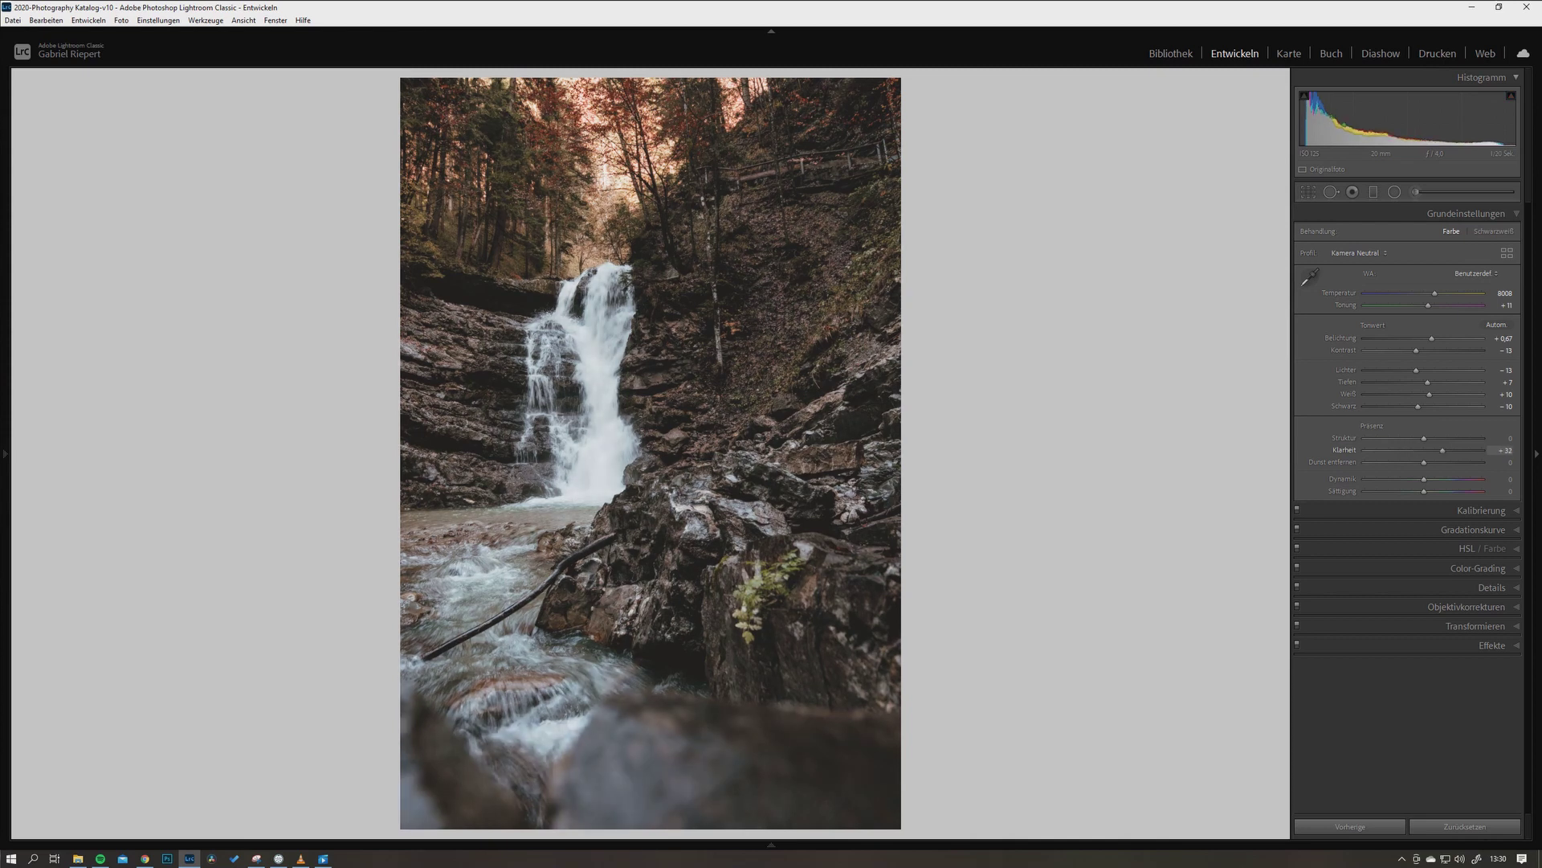
double_click(1343, 450)
mouse_move(1425, 438)
left_mouse_down()
mouse_move(1463, 438)
mouse_move(1406, 438)
mouse_move(1455, 438)
left_mouse_up()
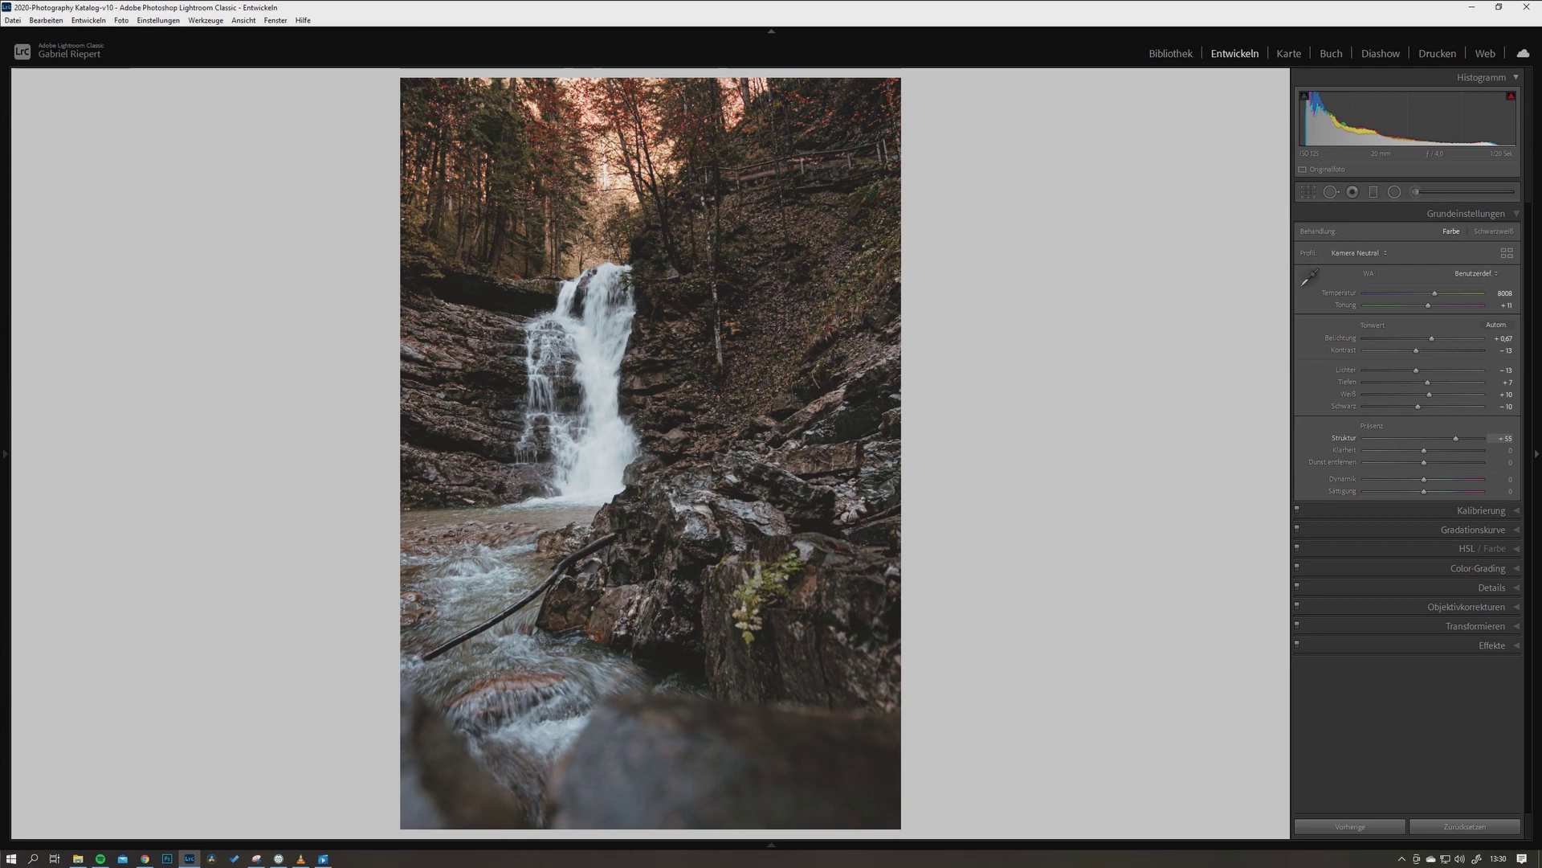
double_click(1456, 438)
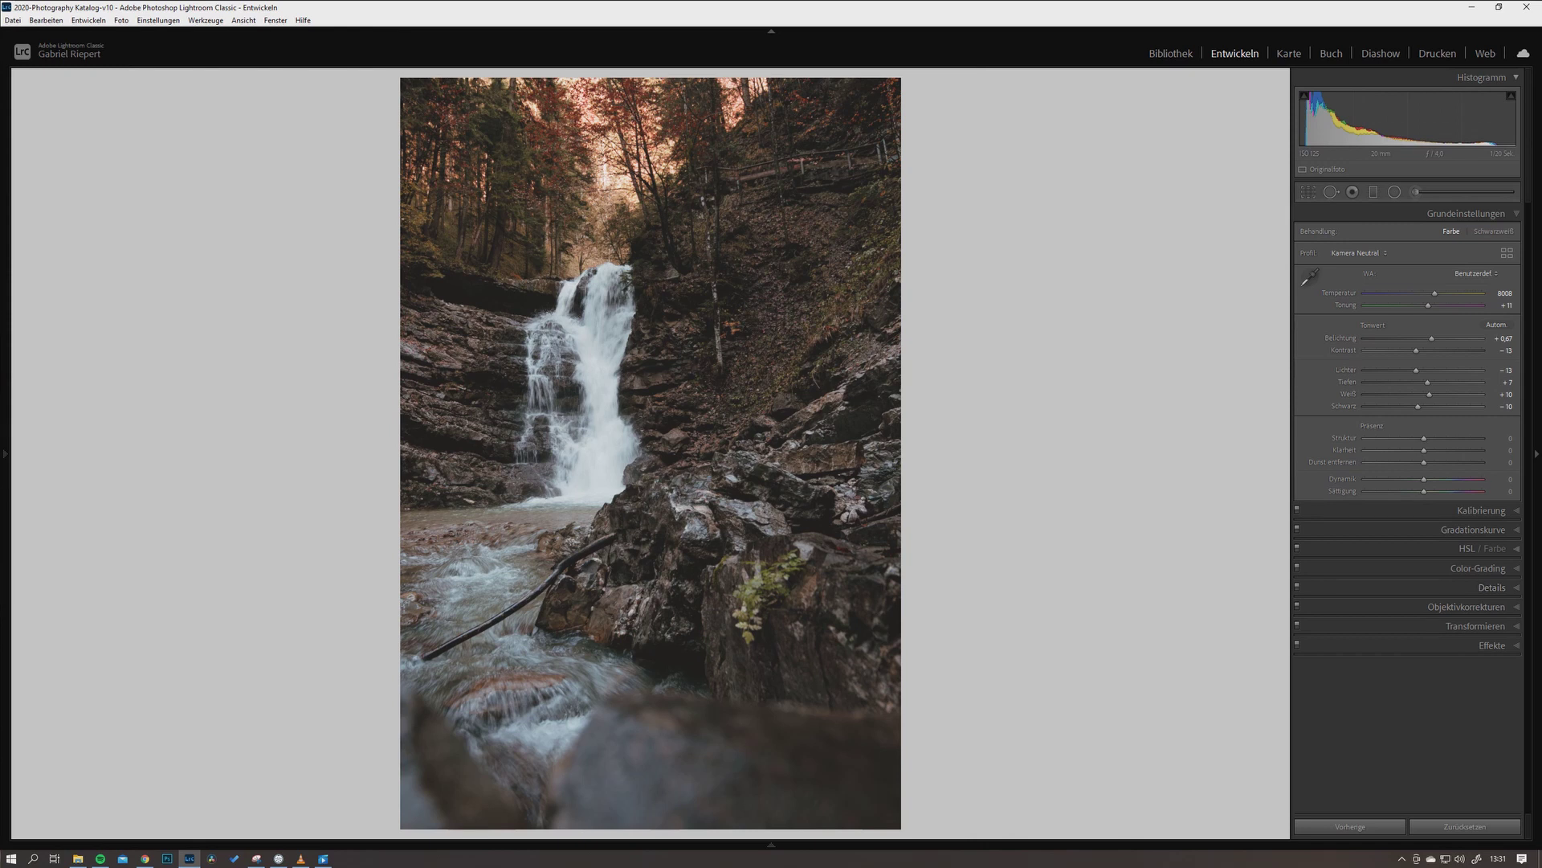
key("ctrl+1")
key("ctrl+3")
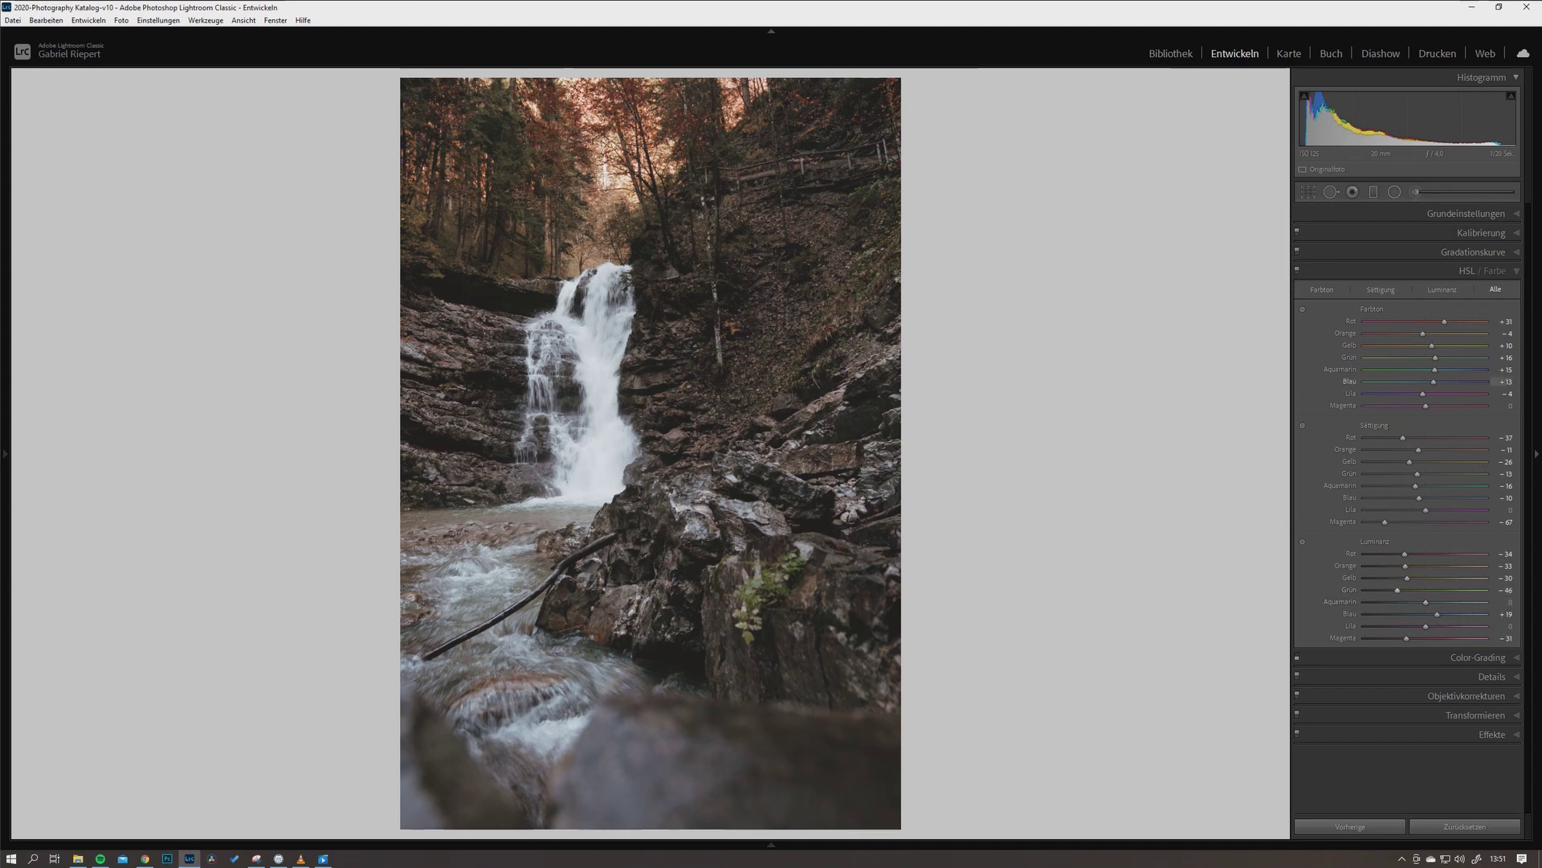
Open the local masking panel to begin a new adjustment mask
key("m")
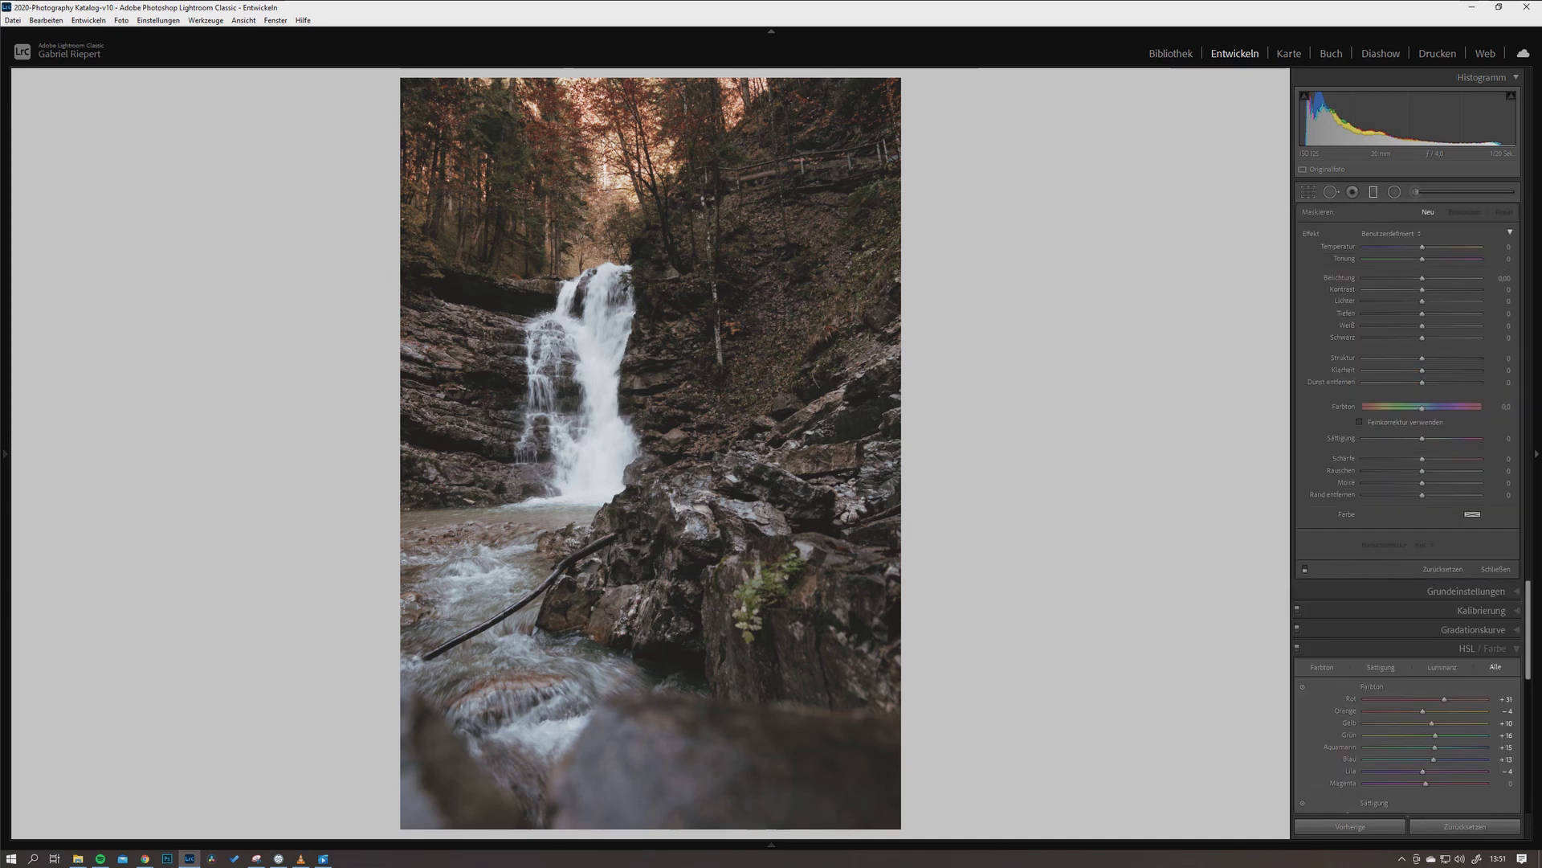
Check the lower and upper graduated filters' settings, then switch to the Radial Filter tool
left_click_drag(621, 502, 577, 257)
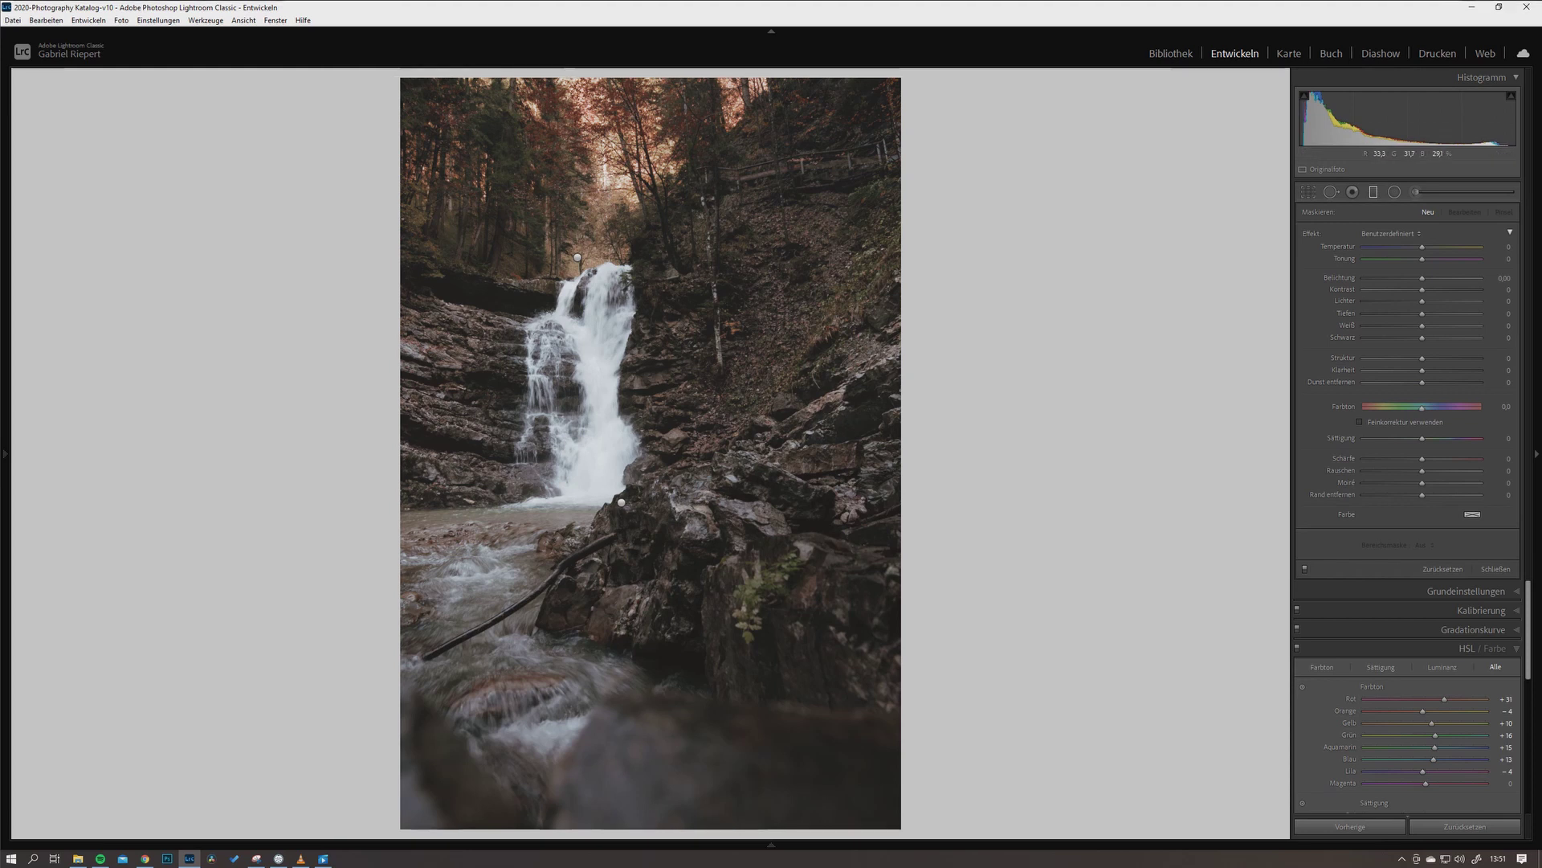
left_click(621, 502)
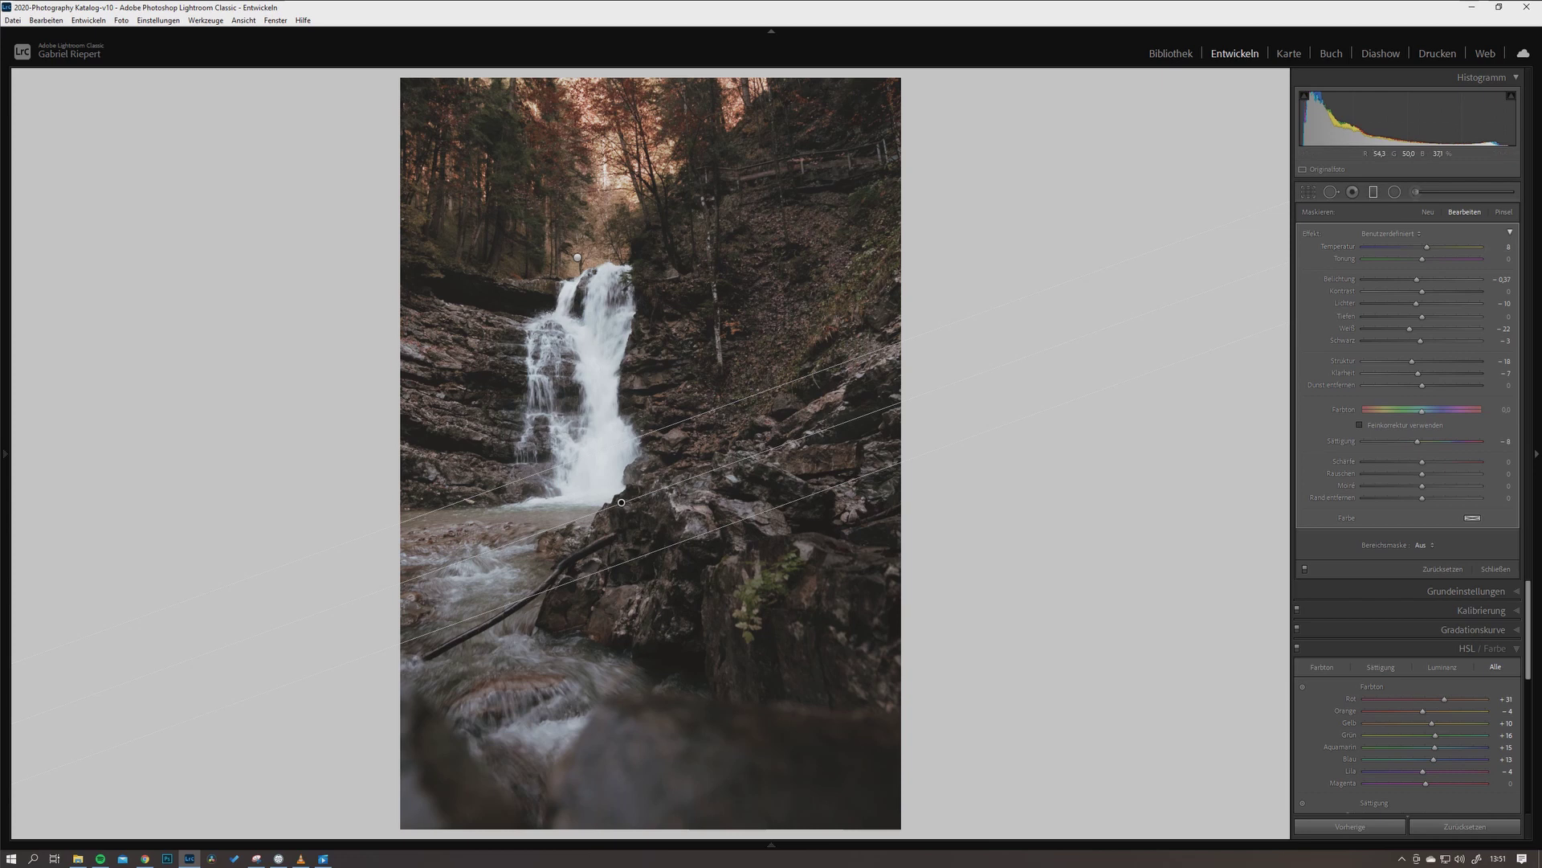
left_click(577, 257)
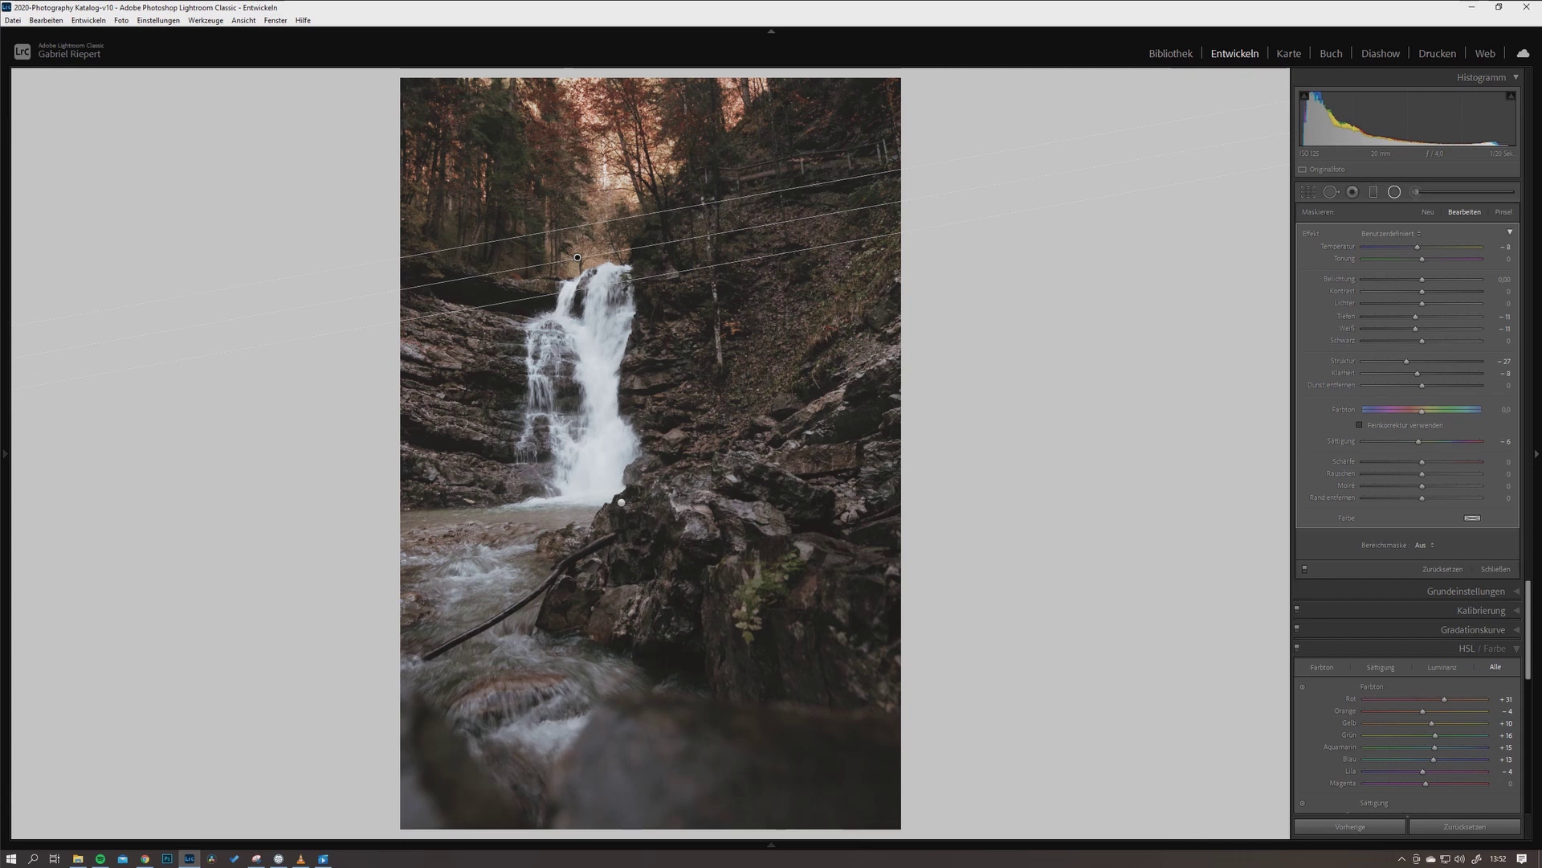
left_click(1353, 192)
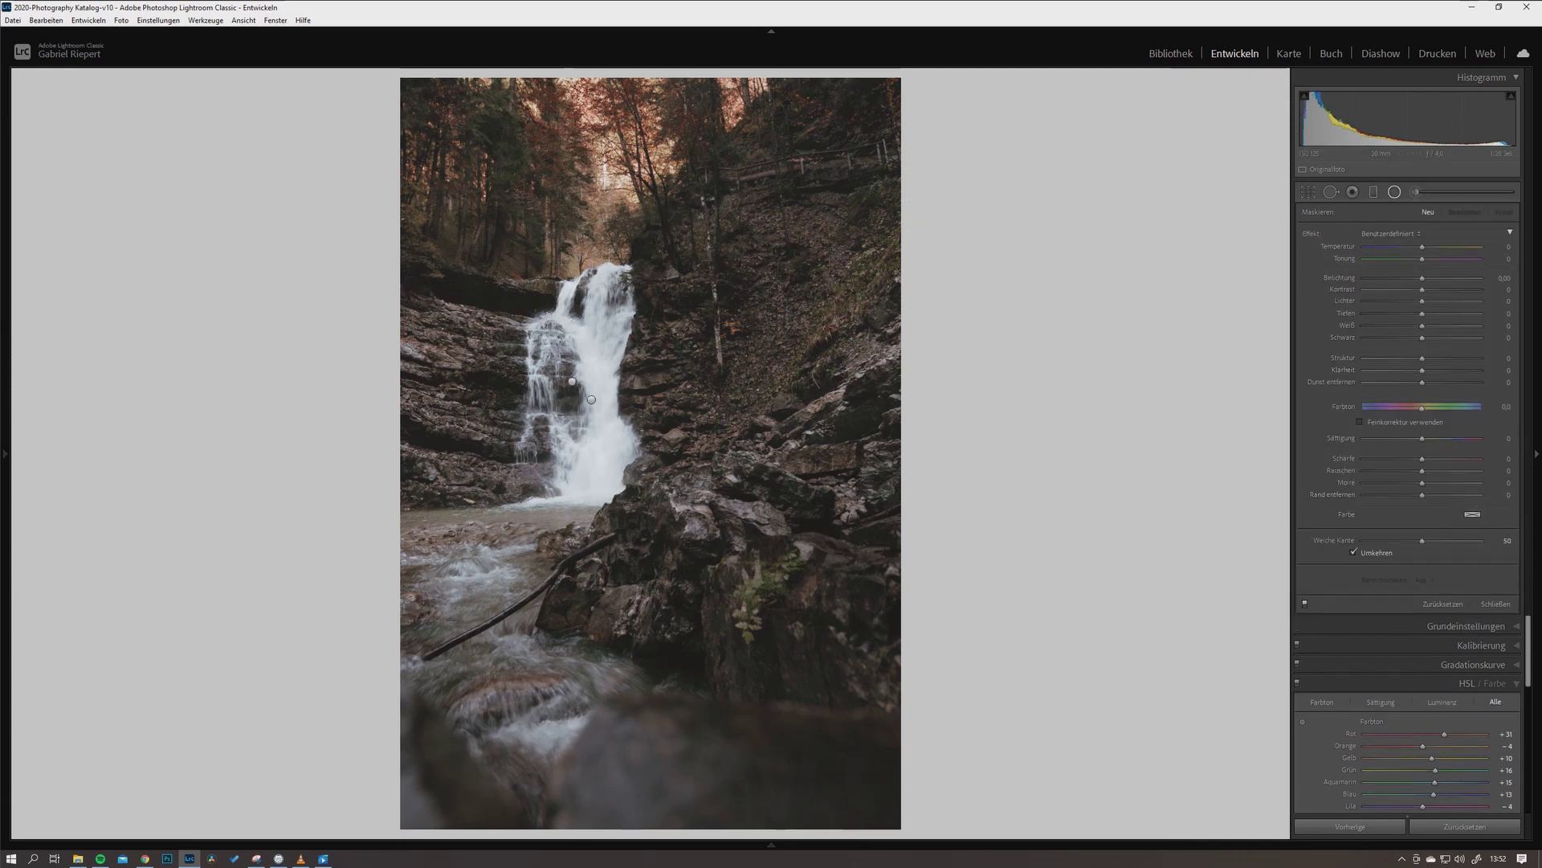
left_click(591, 399)
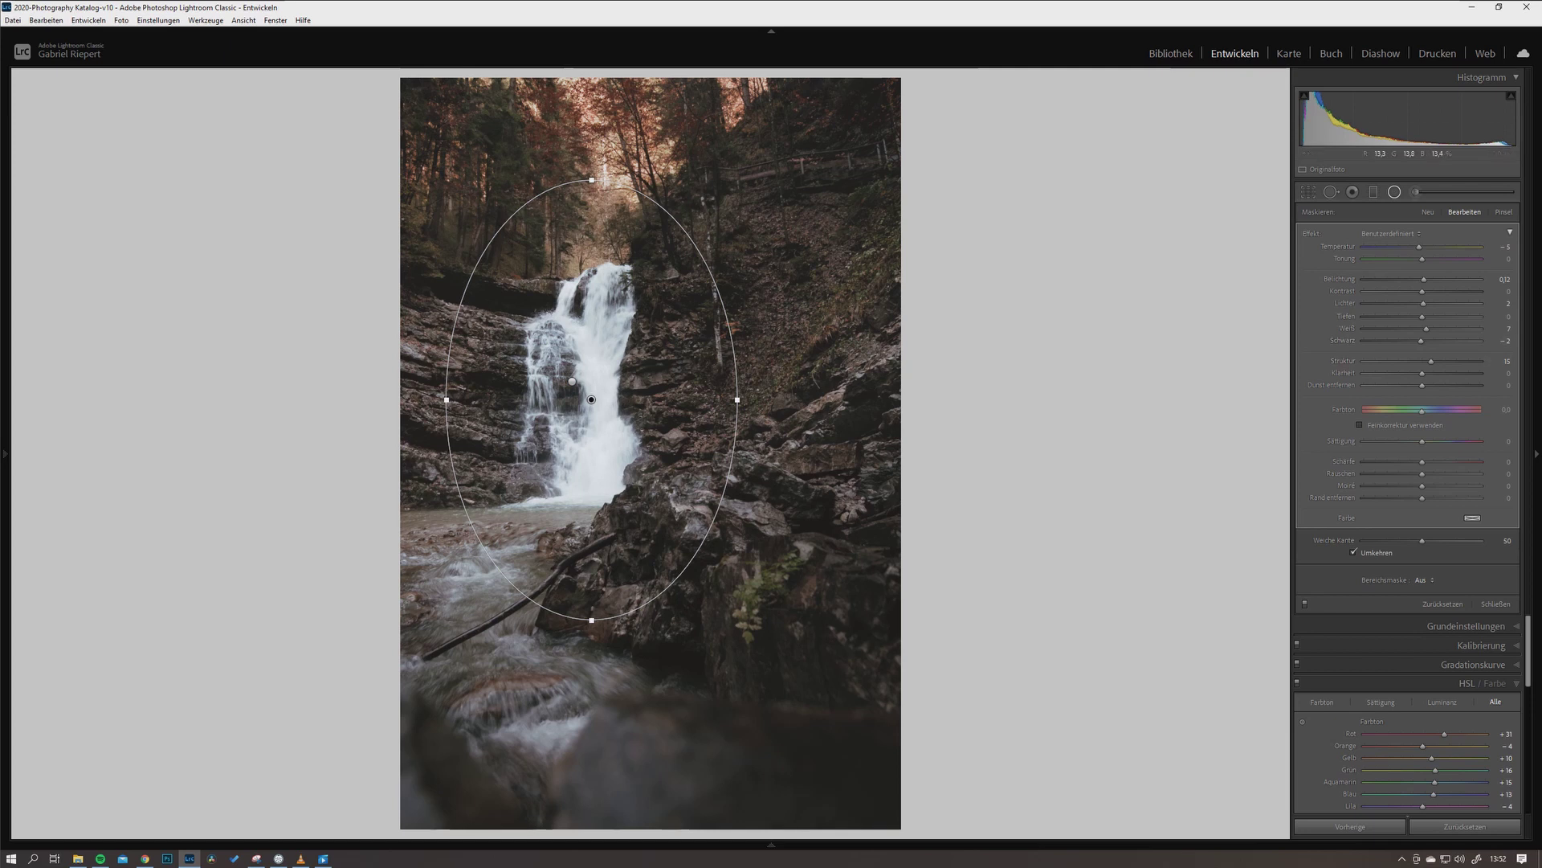
left_click(572, 381)
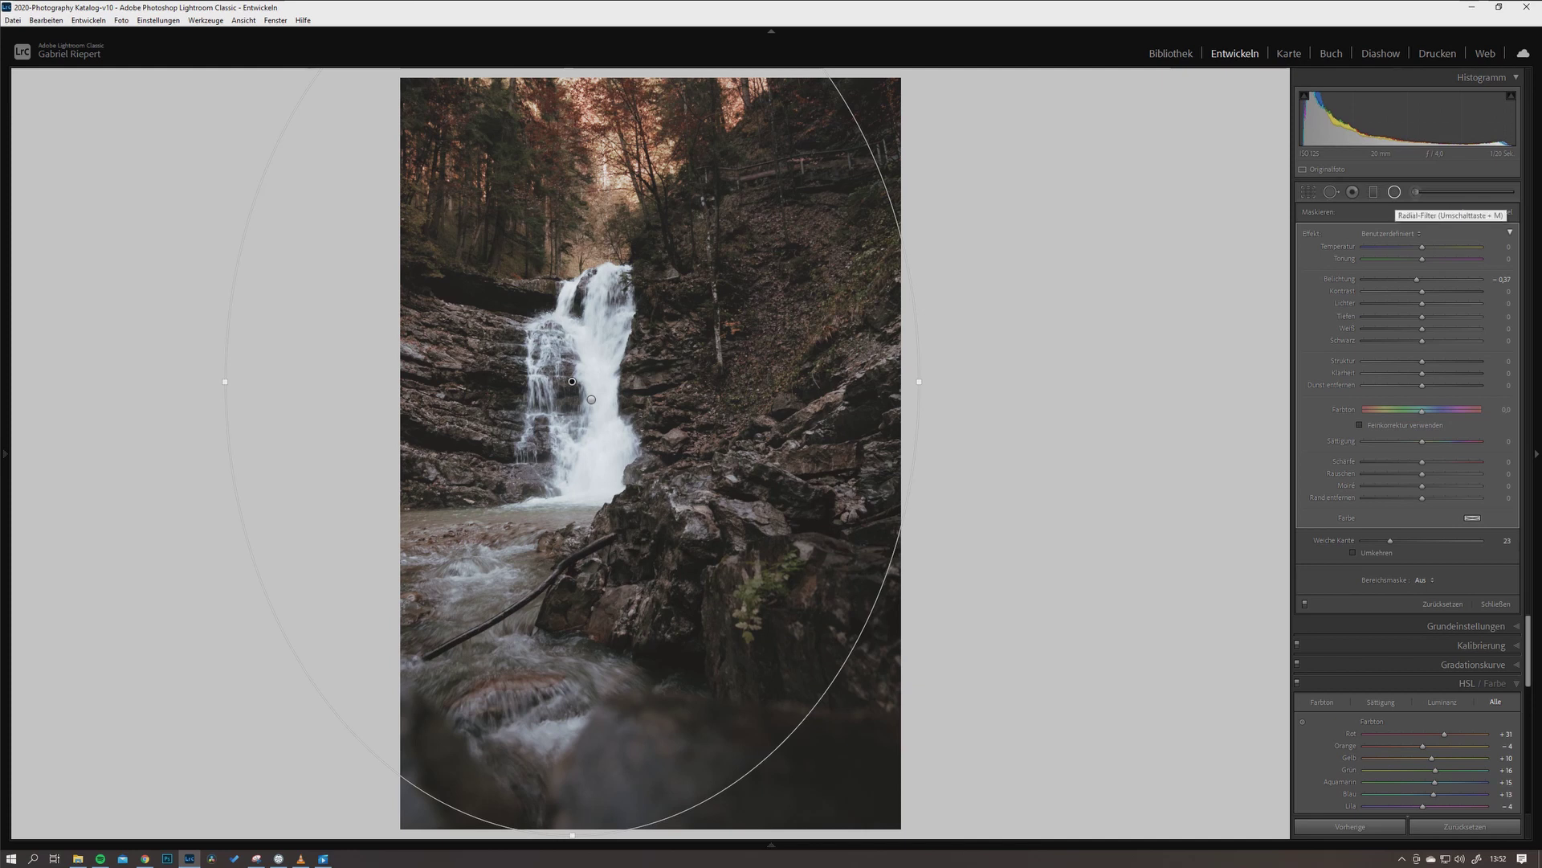
left_click(1395, 191)
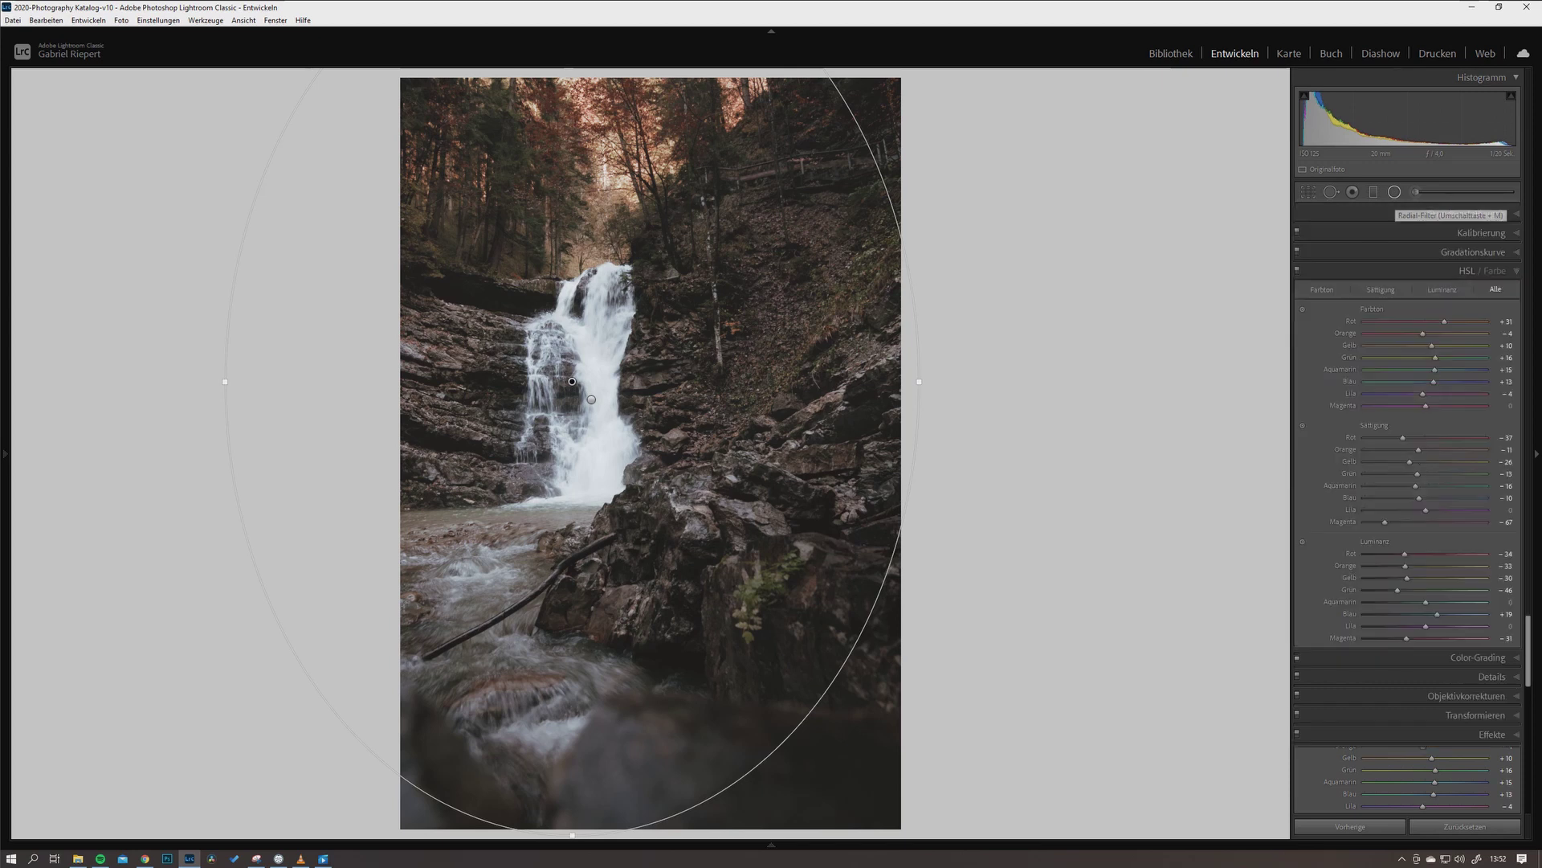
left_click(1395, 192)
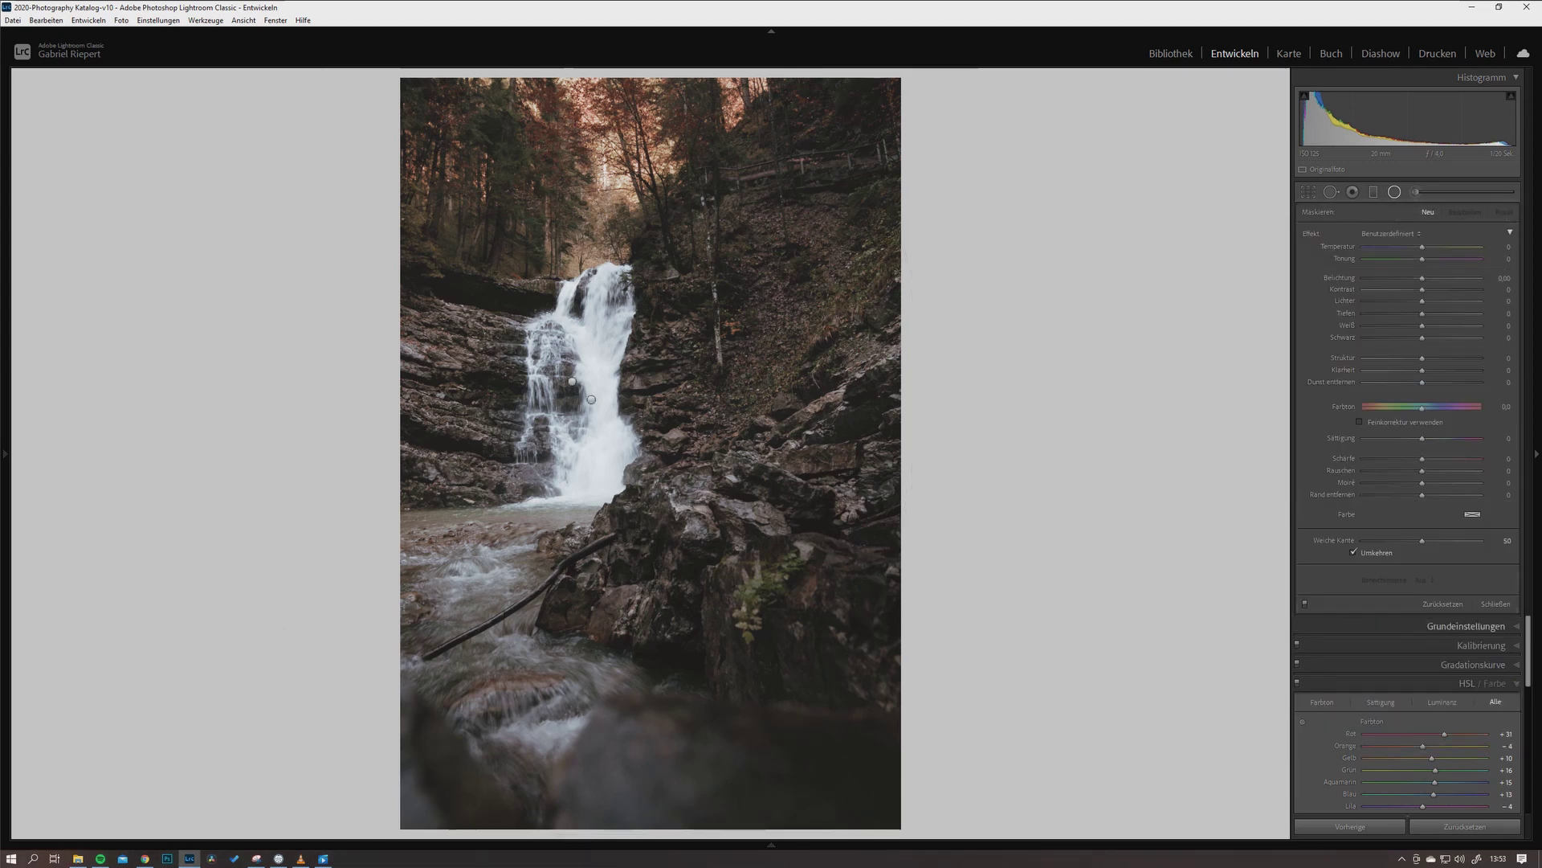
scroll(1406, 723, "down", 2)
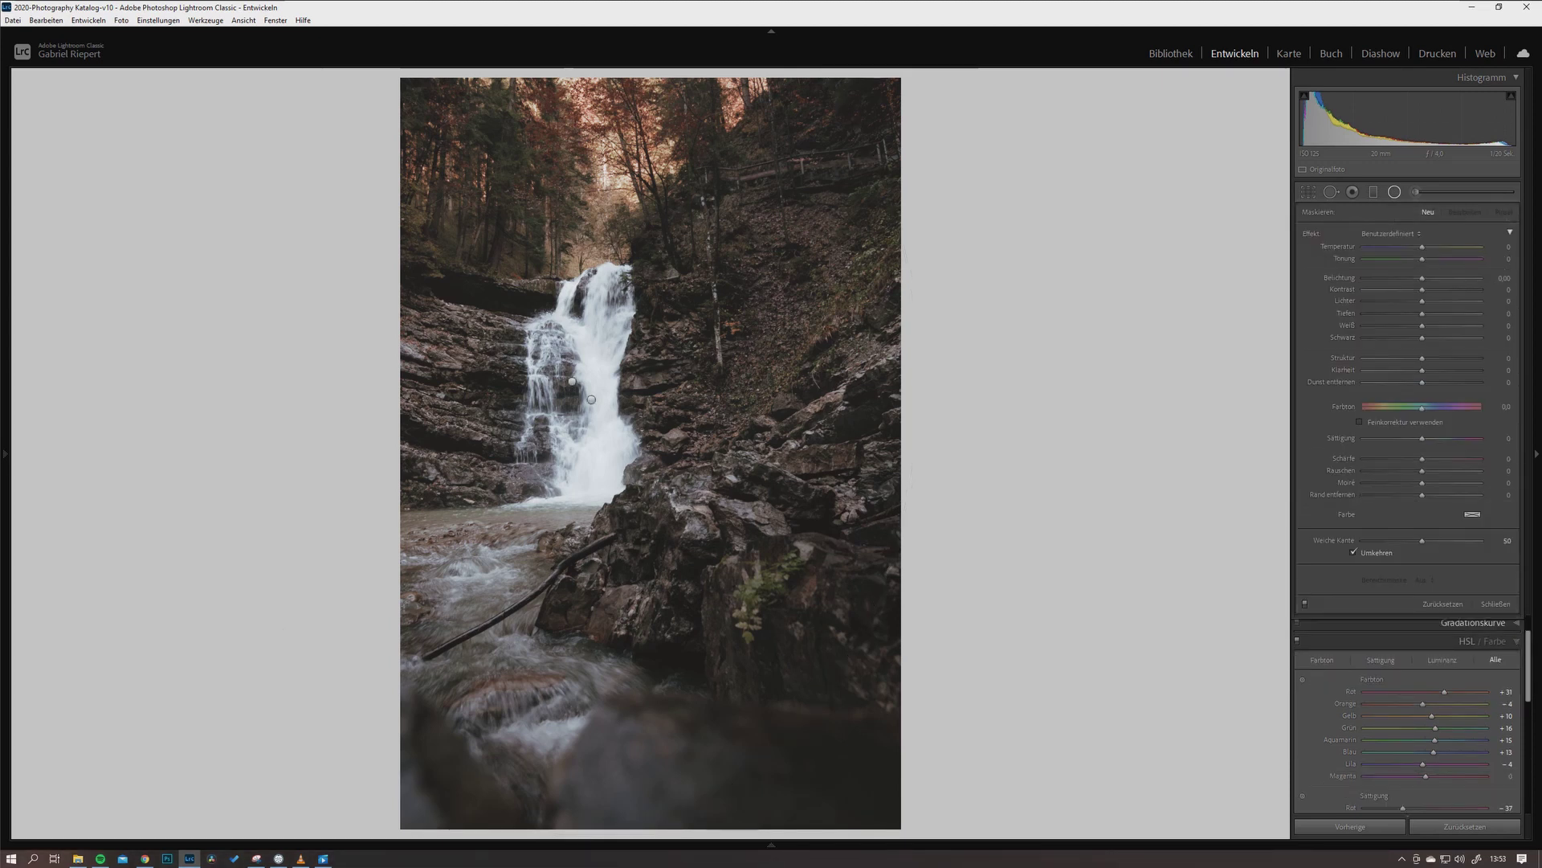
Try orange, red-orange and teal midtone tints, then reset the midtones to near-neutral
key("shift+m")
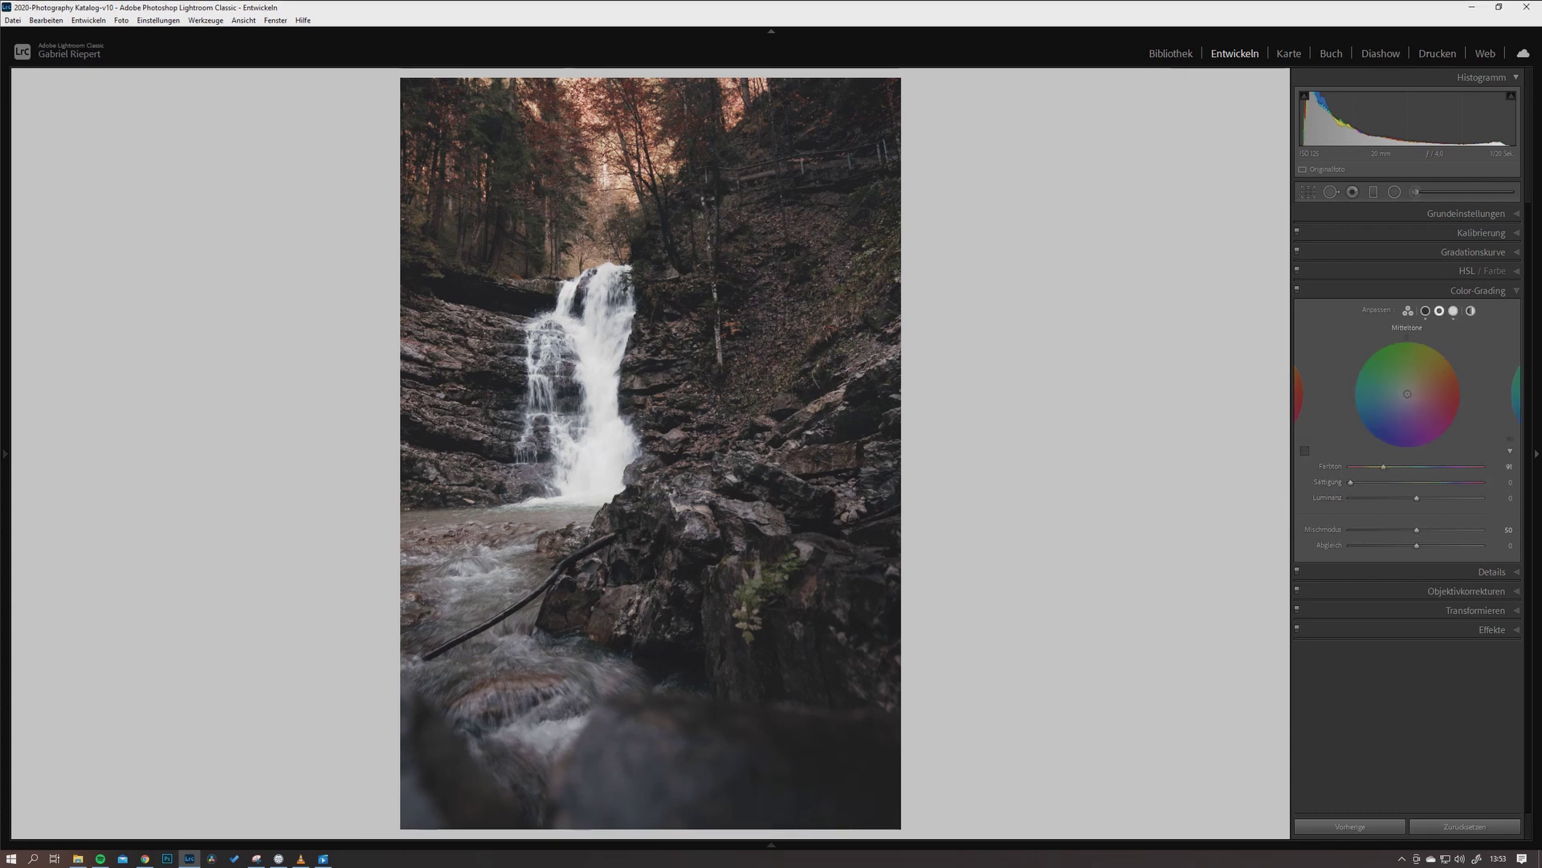
left_click_drag(1351, 482, 1413, 482)
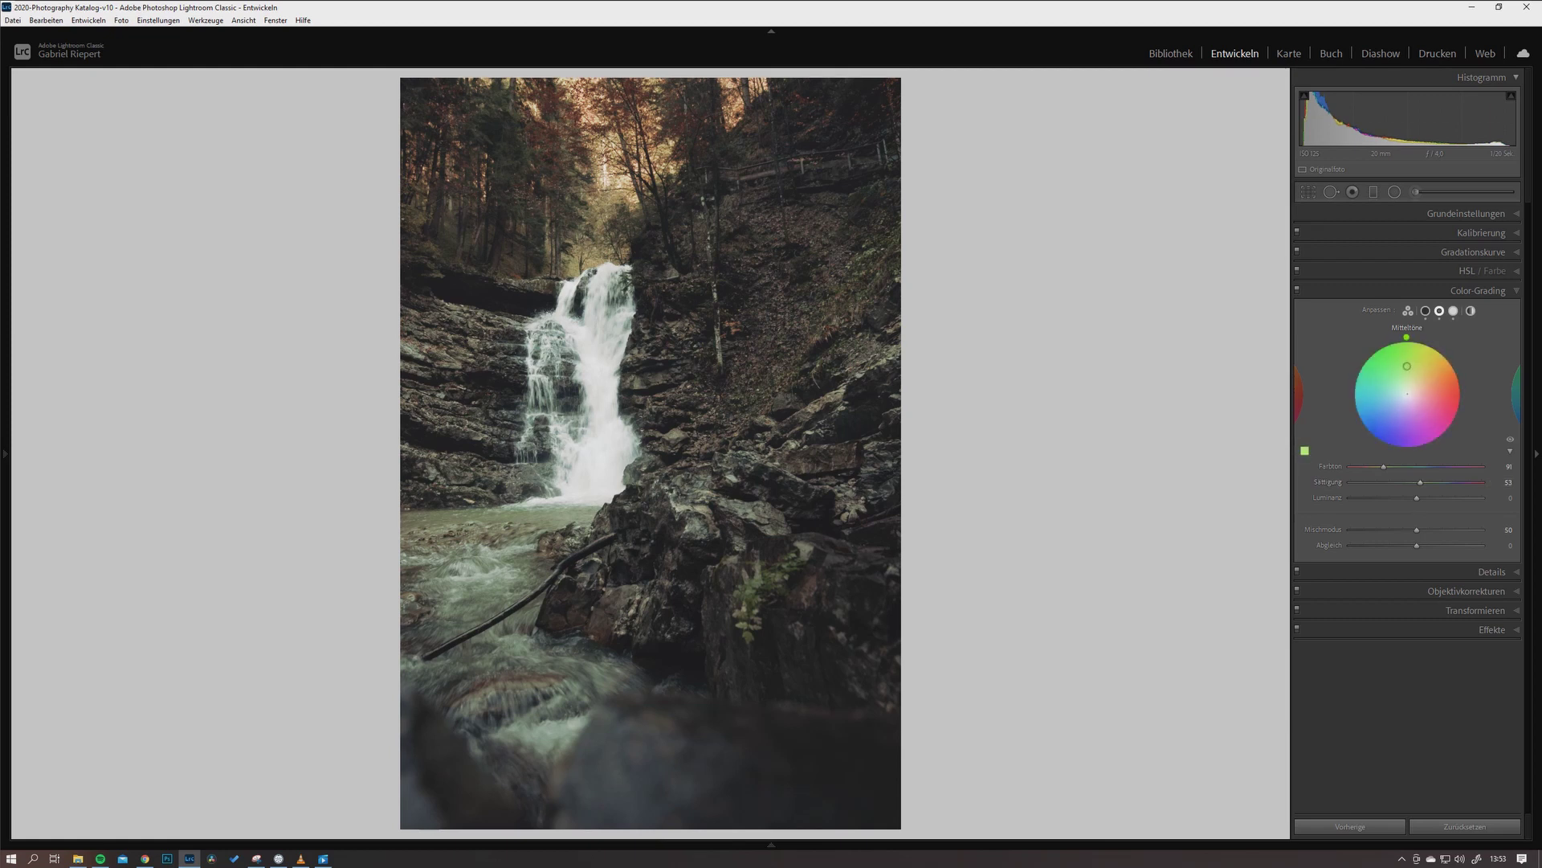
mouse_move(1409, 366)
left_mouse_down()
mouse_move(1431, 378)
mouse_move(1383, 380)
mouse_move(1389, 414)
mouse_move(1417, 420)
left_mouse_up()
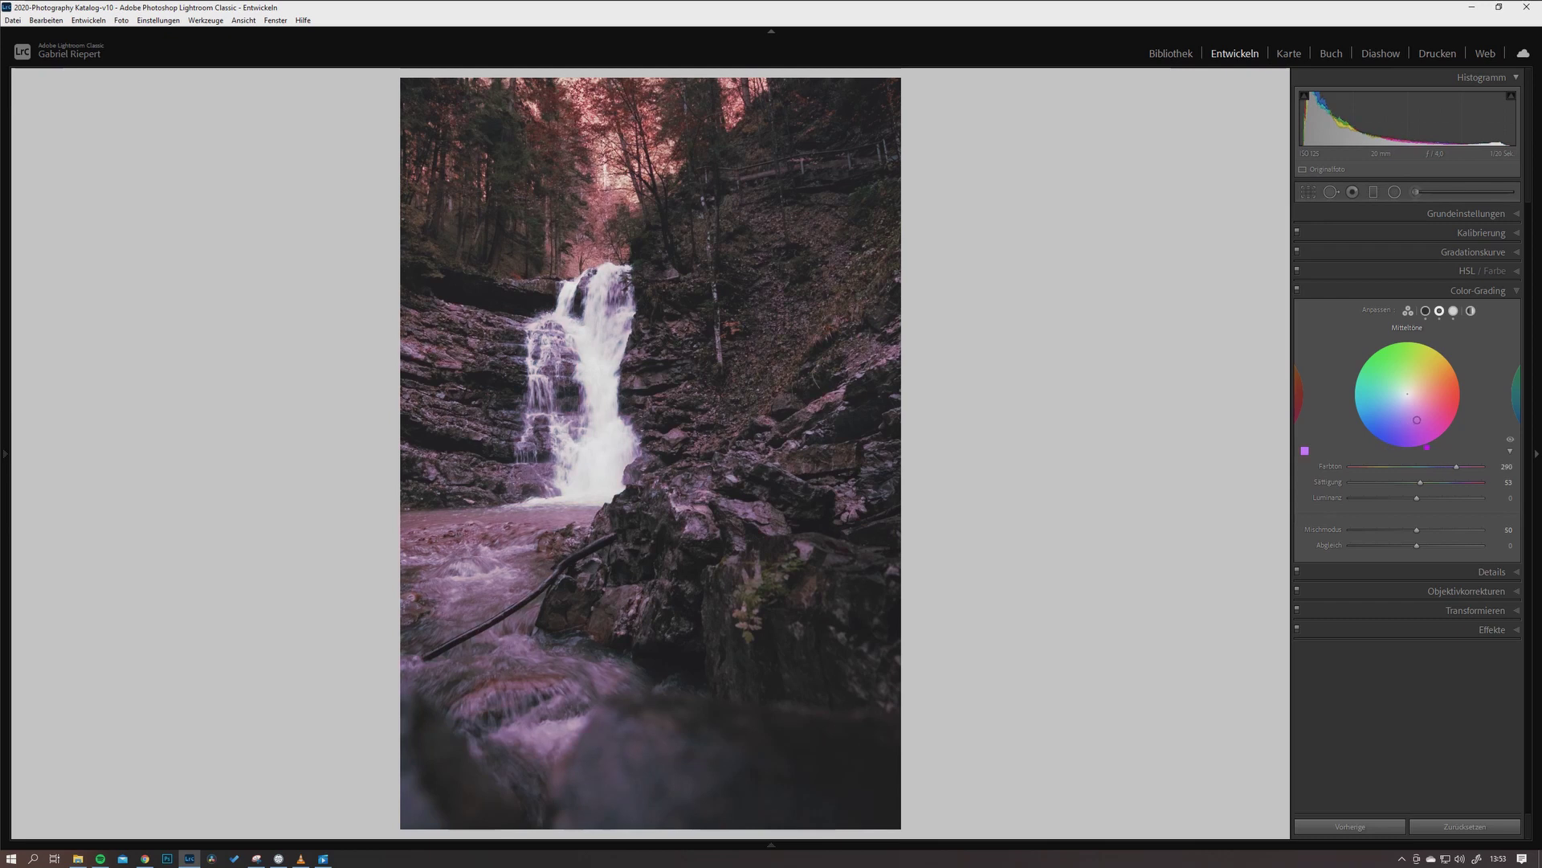
mouse_move(1417, 420)
left_mouse_down()
mouse_move(1435, 388)
mouse_move(1418, 368)
left_mouse_up()
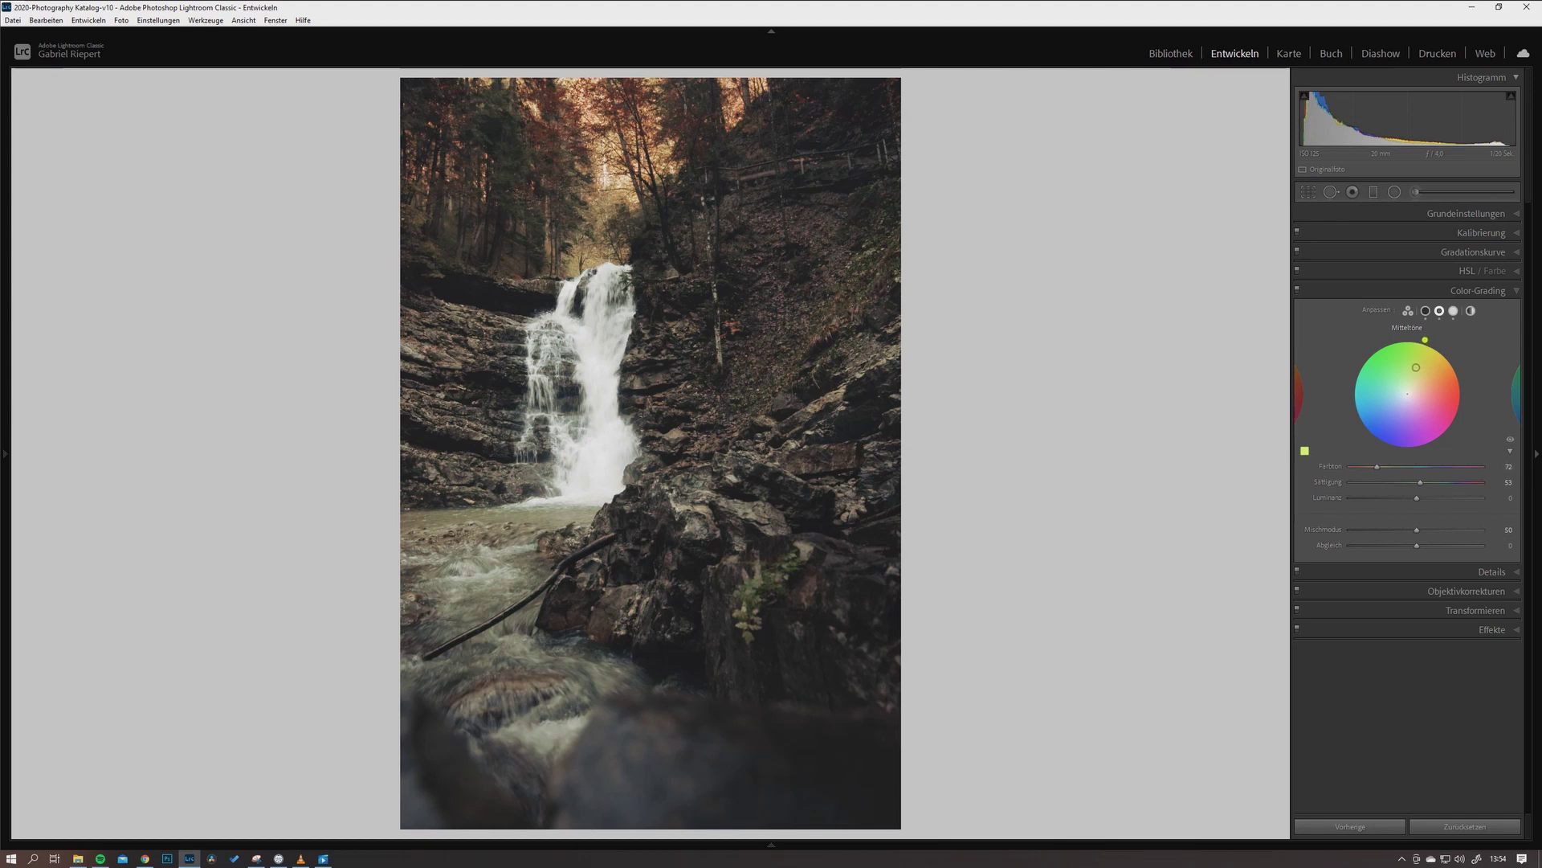
mouse_move(1415, 368)
left_mouse_down()
mouse_move(1382, 381)
mouse_move(1408, 366)
left_mouse_up()
double_click(1328, 482)
key("Up")
key("Up")
key("Up")
key("Up")
key("Up")
key("Up")
key("Up")
key("Up")
key("Up")
key("Up")
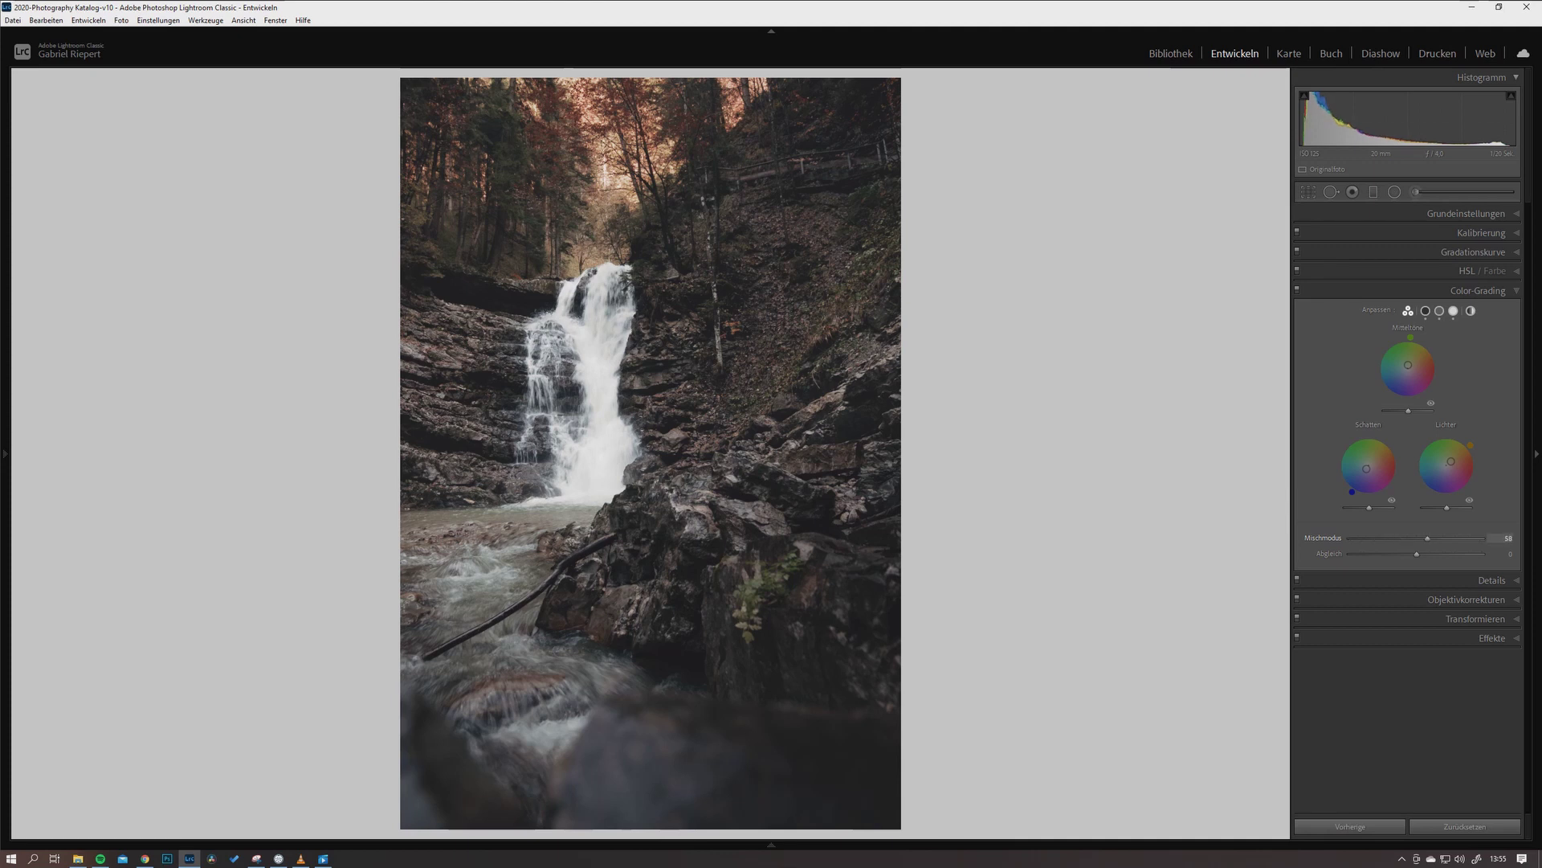
Set colour grading blending to 67 and balance to +11, then compare with the original
left_click_drag(1441, 538, 1439, 538)
left_click_drag(1436, 553, 1482, 553)
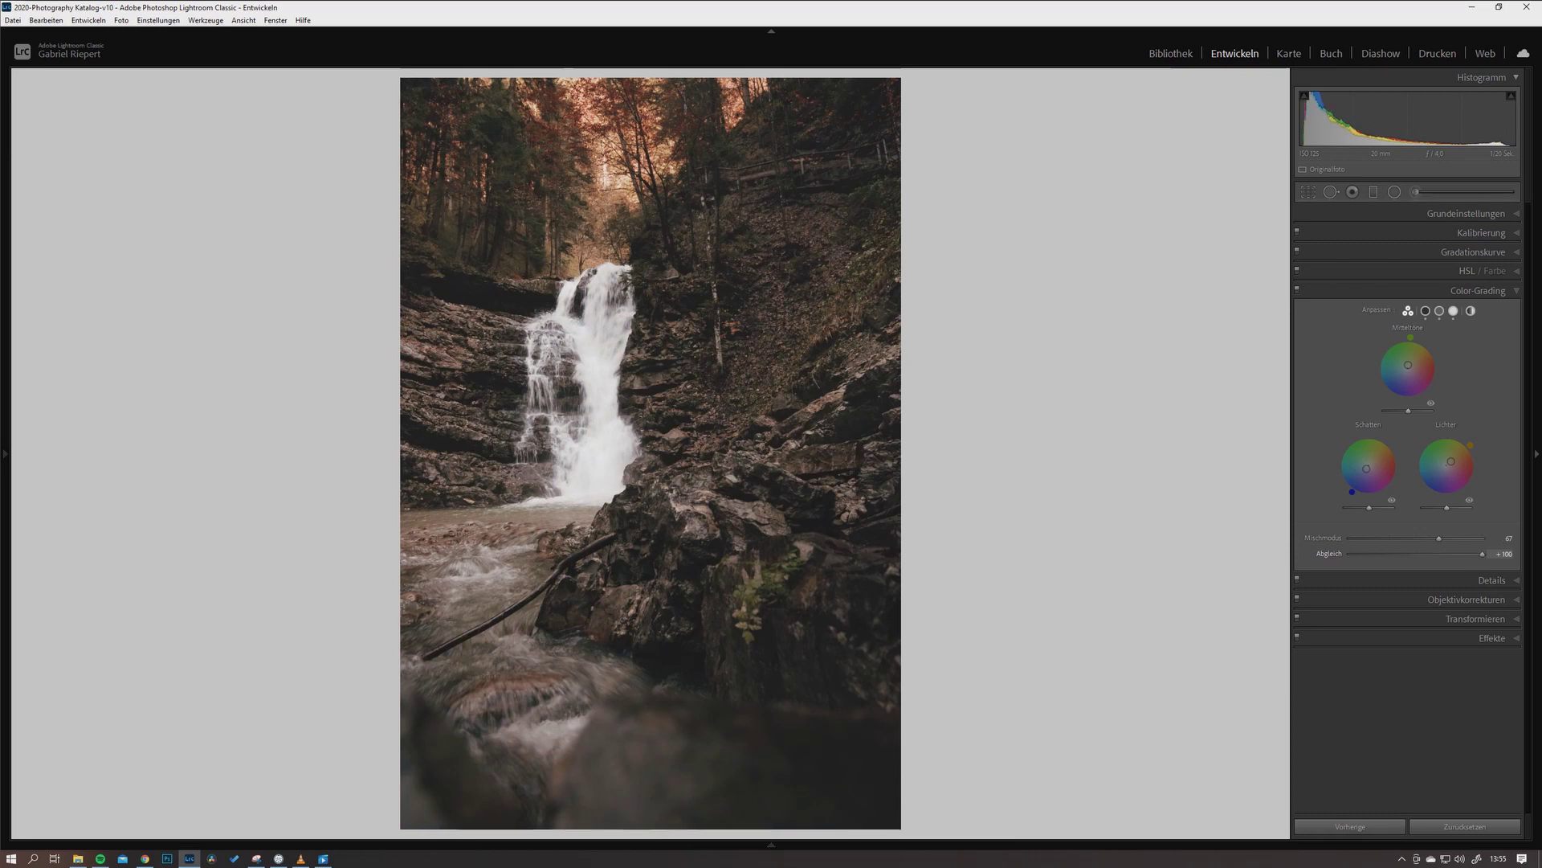
left_click_drag(1481, 553, 1372, 553)
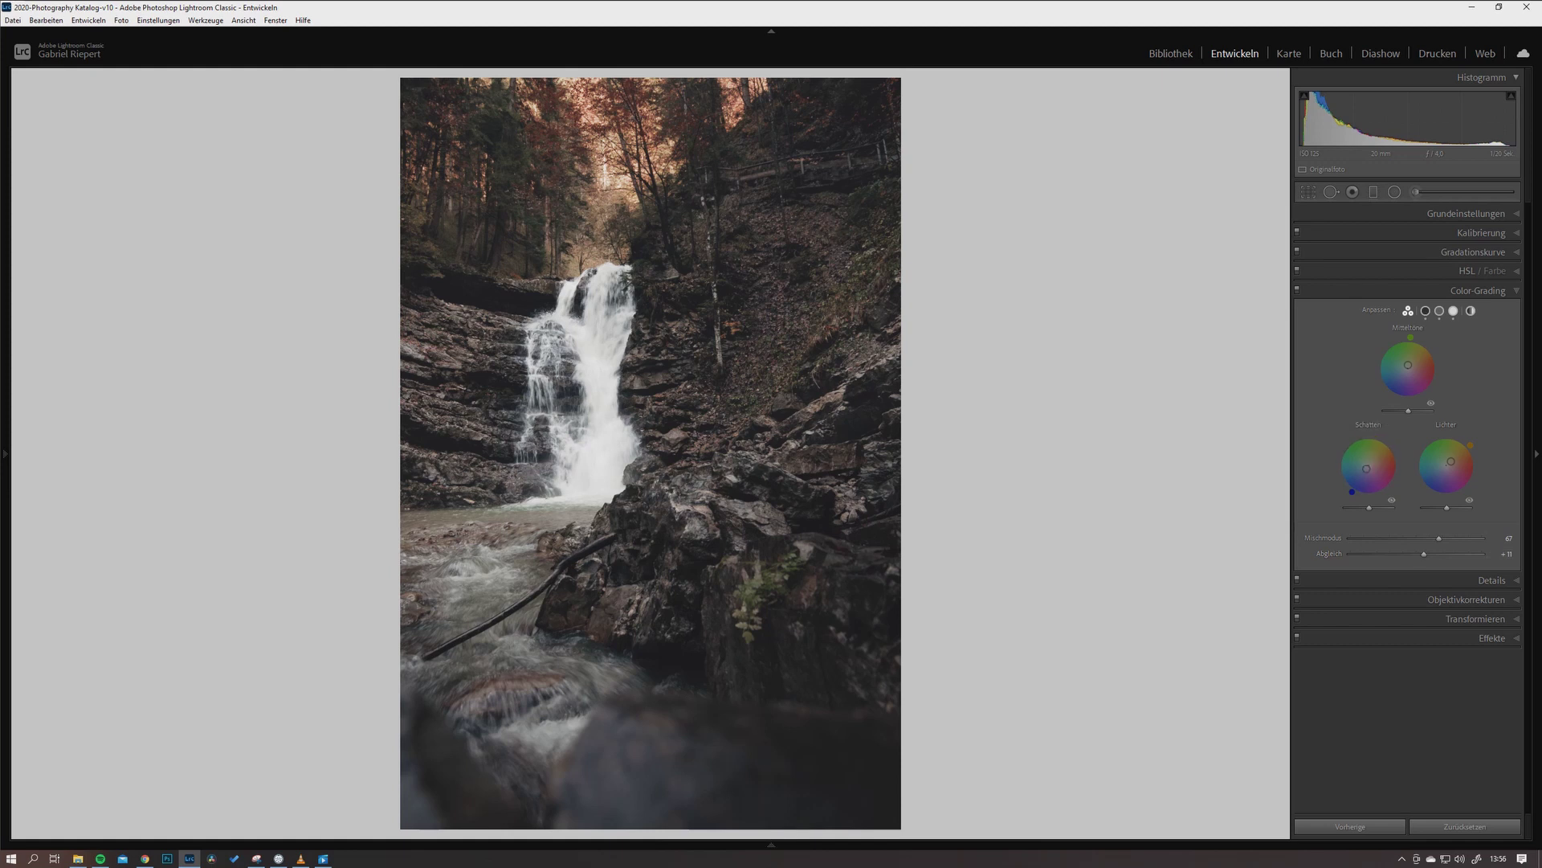
key("y")
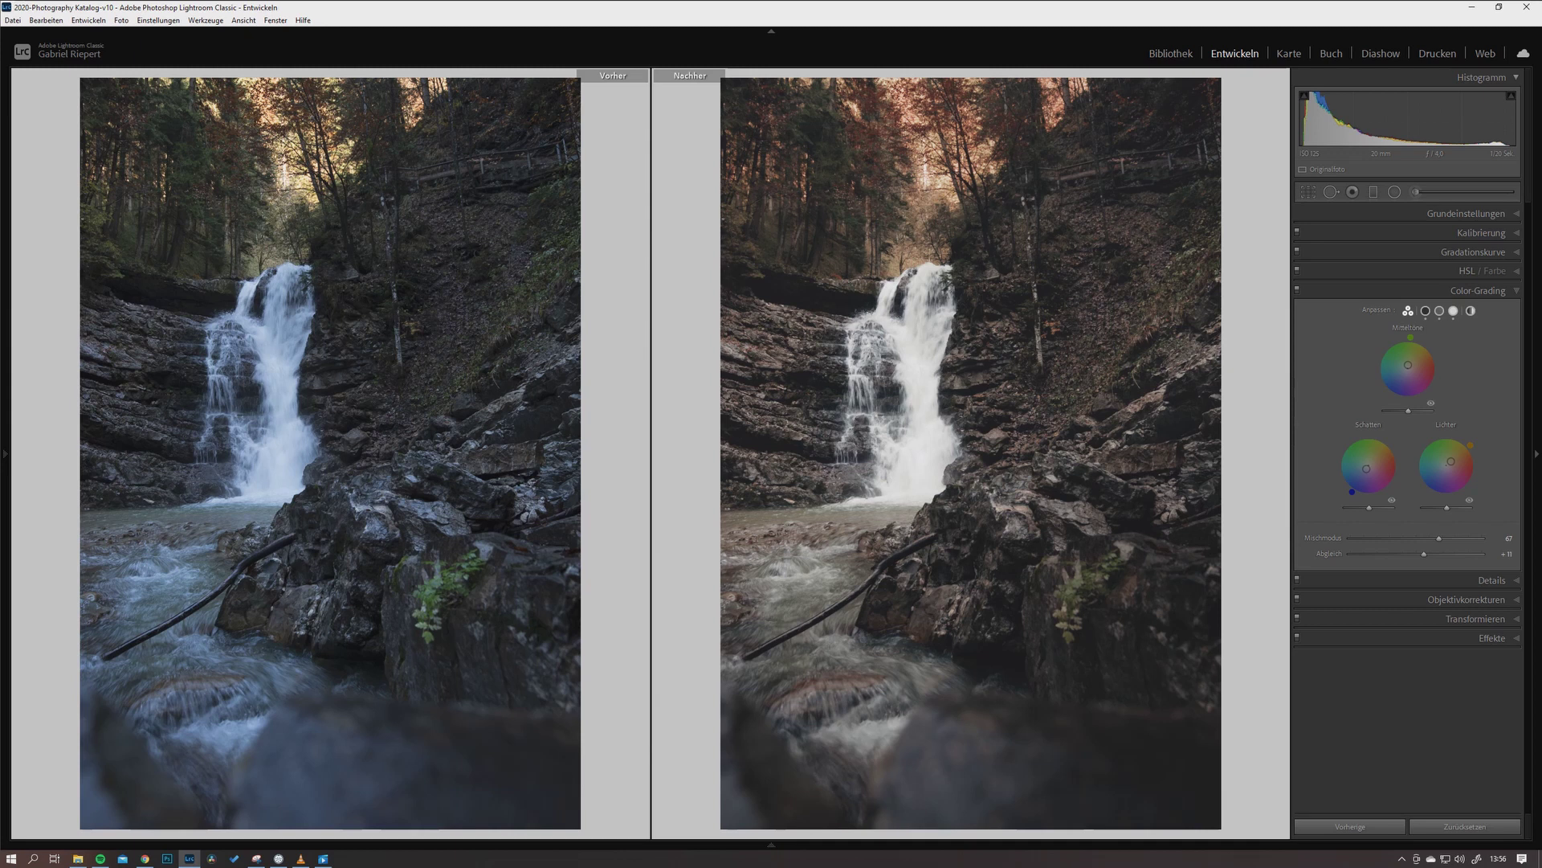
key("y")
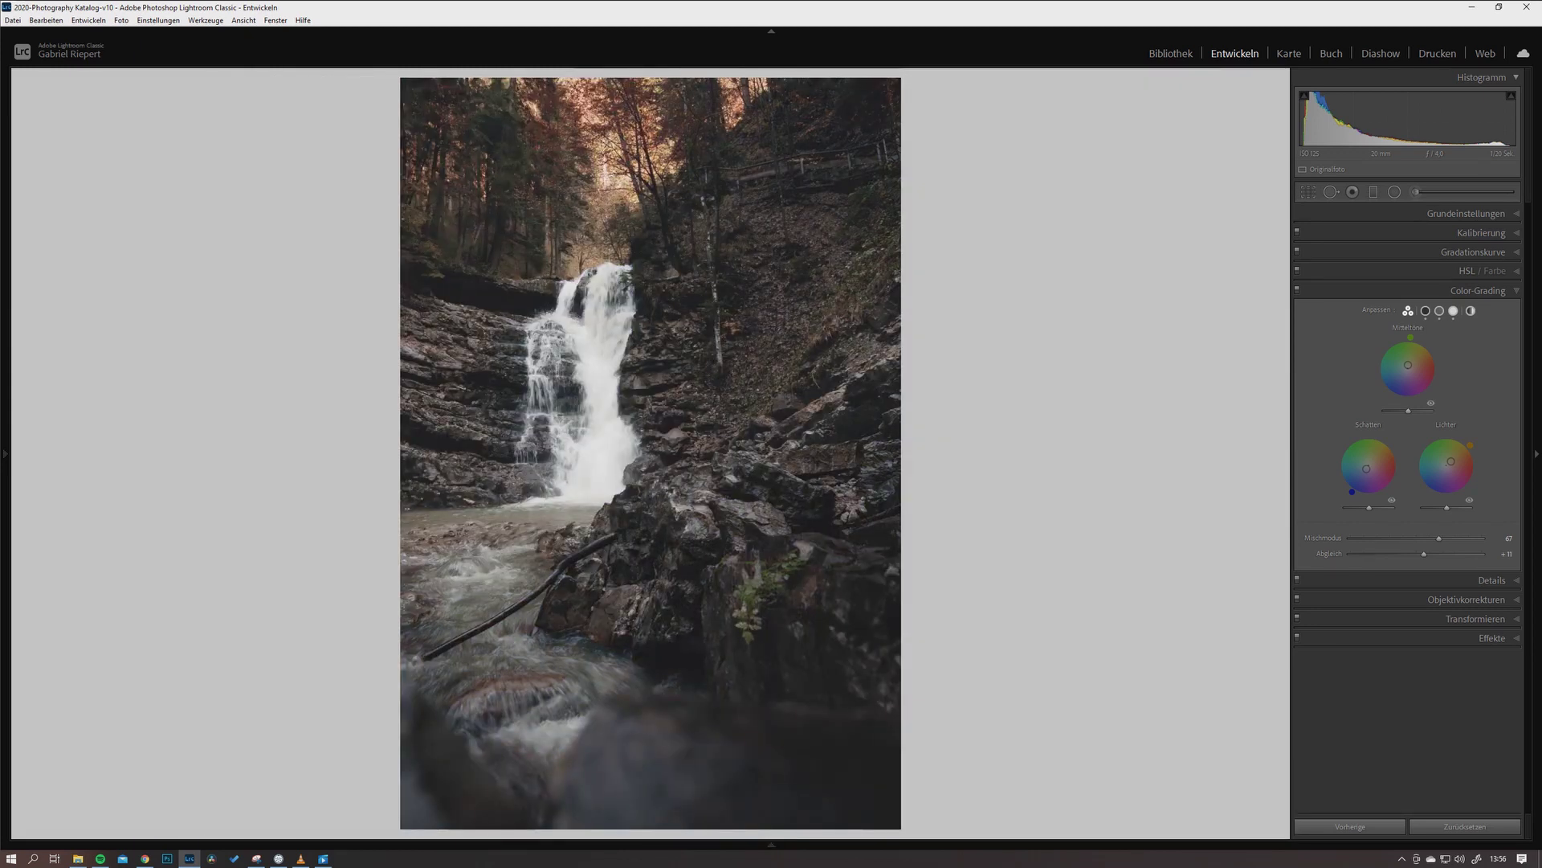
left_click_drag(391, 73, 922, 828)
Mark the waterfall, rocks, treeline and log on the snip, then minimize the Snipping Tool
left_click_drag(642, 251, 649, 257)
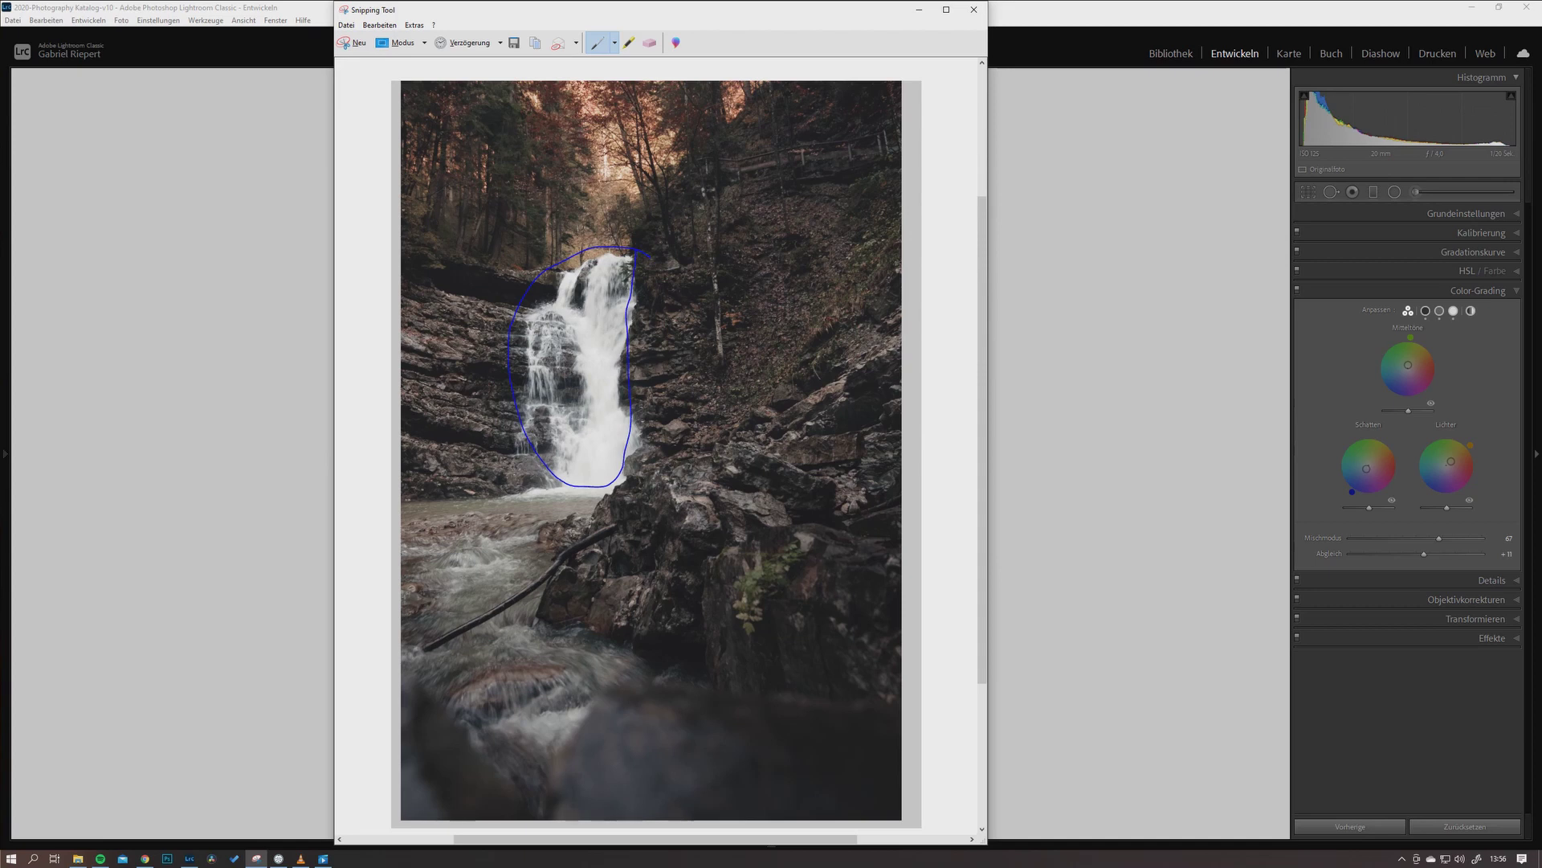
left_click_drag(775, 440, 790, 521)
left_click_drag(640, 669, 565, 743)
mouse_move(424, 149)
left_mouse_down()
mouse_move(538, 119)
mouse_move(660, 129)
left_mouse_up()
left_click_drag(429, 637, 580, 472)
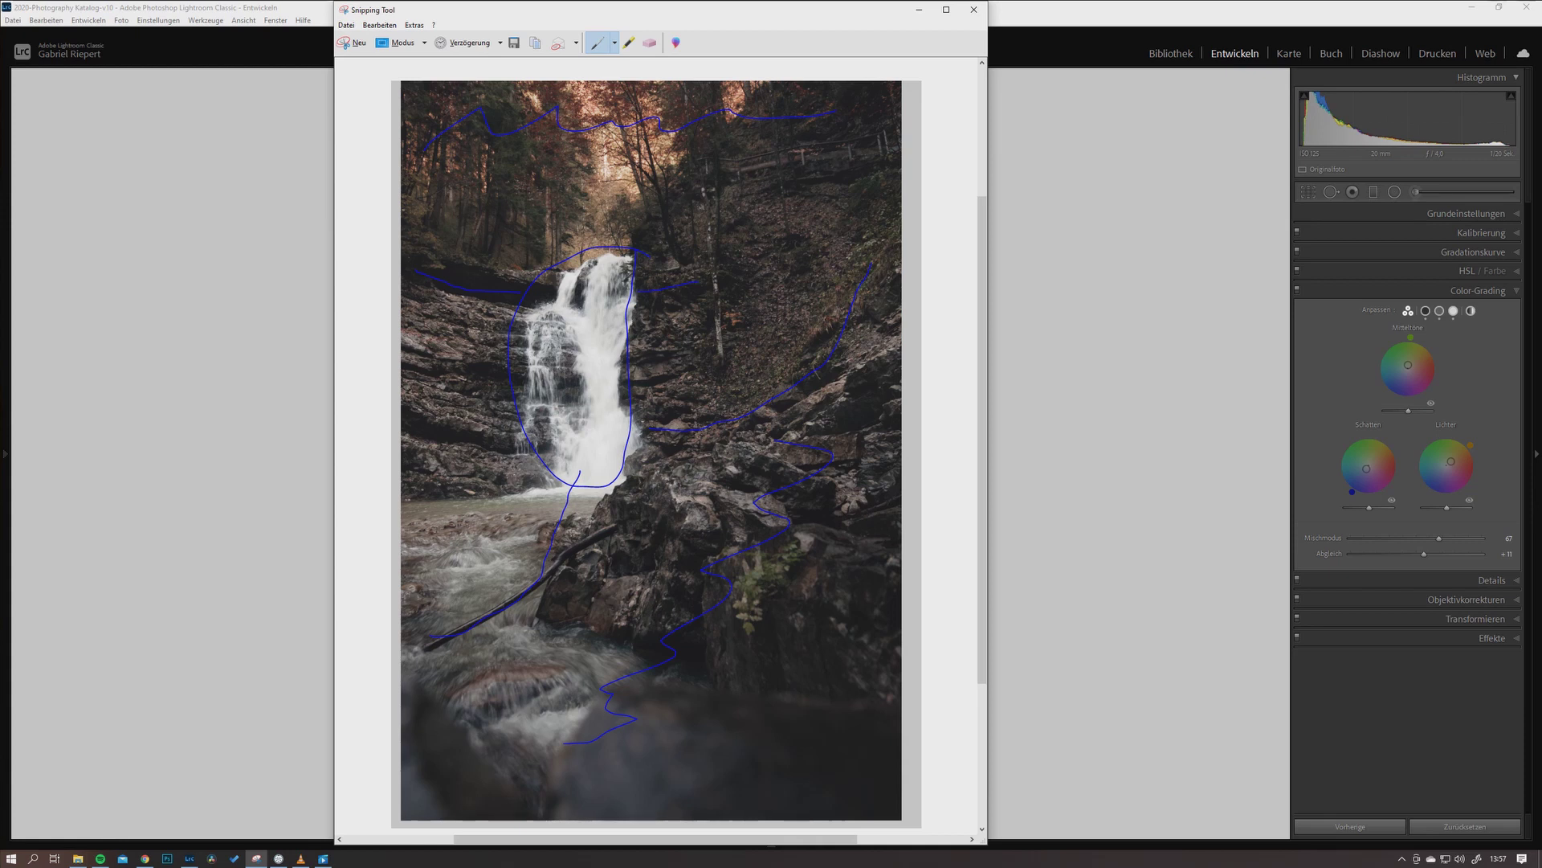
left_click(918, 10)
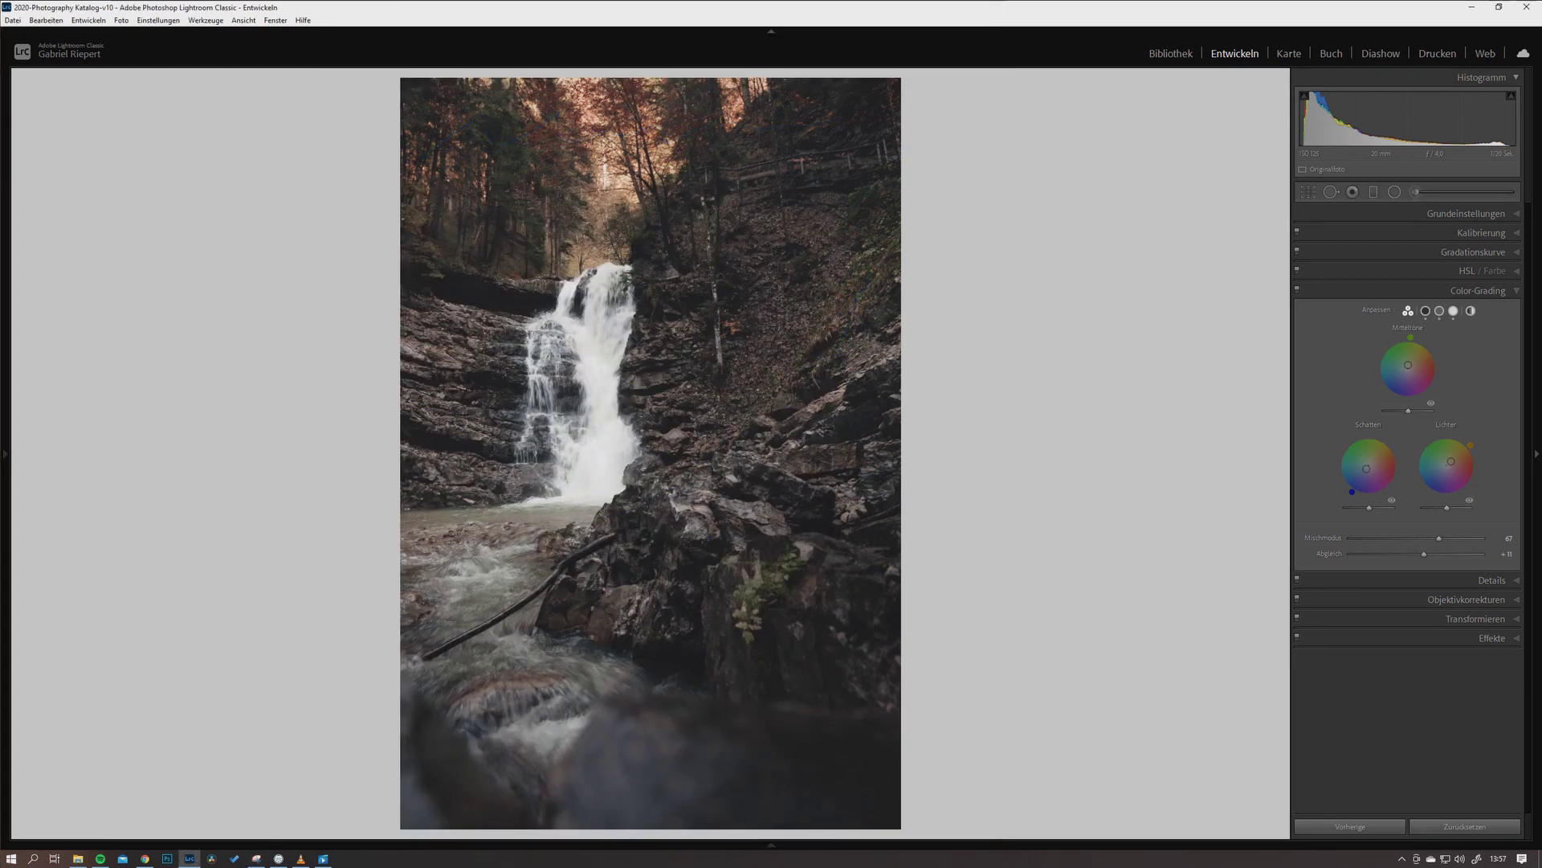